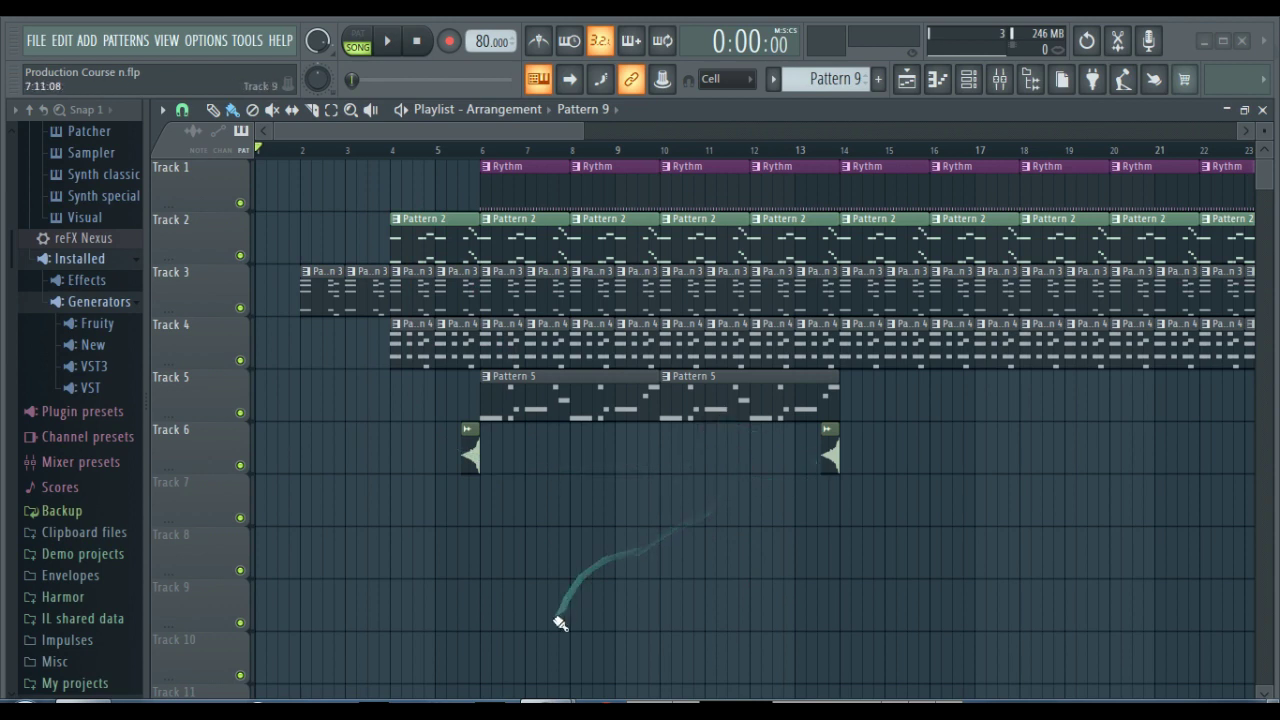
{"action": "left_click", "coordinate": [610, 668]}
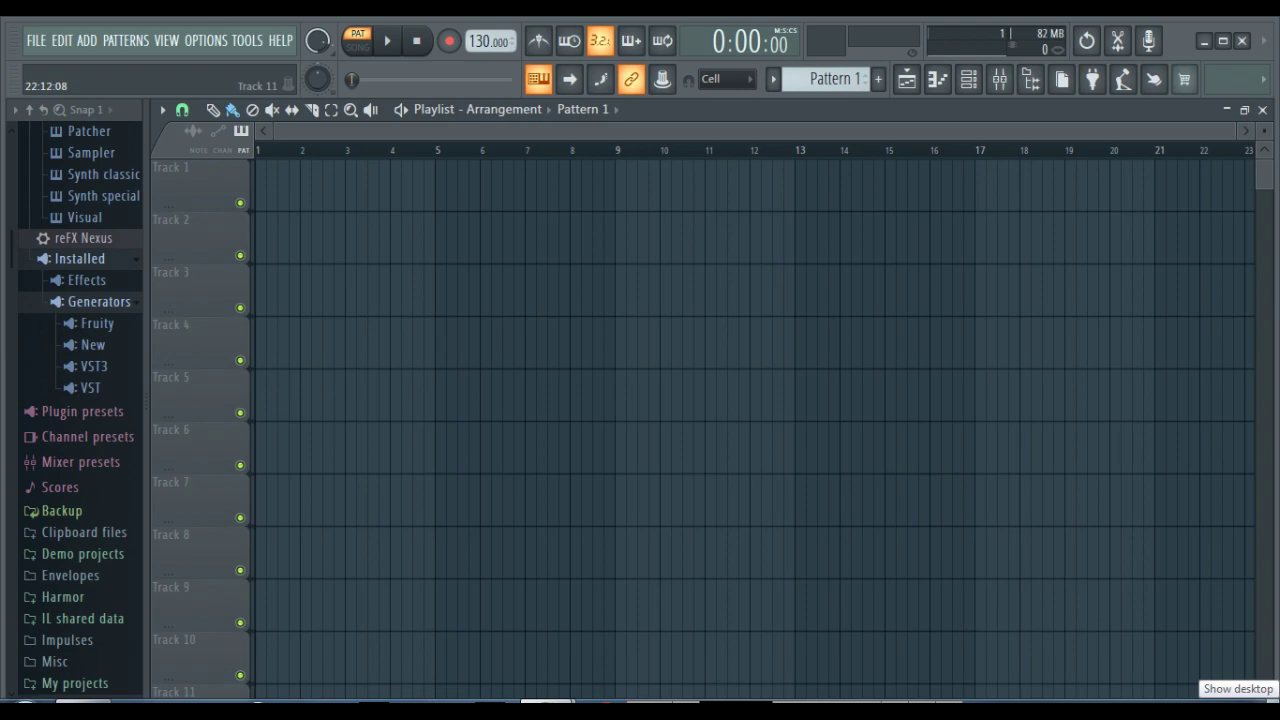
Leave FL Studio for the Windows desktop and open the Control Panel.
{"action": "left_click", "coordinate": [1276, 700]}
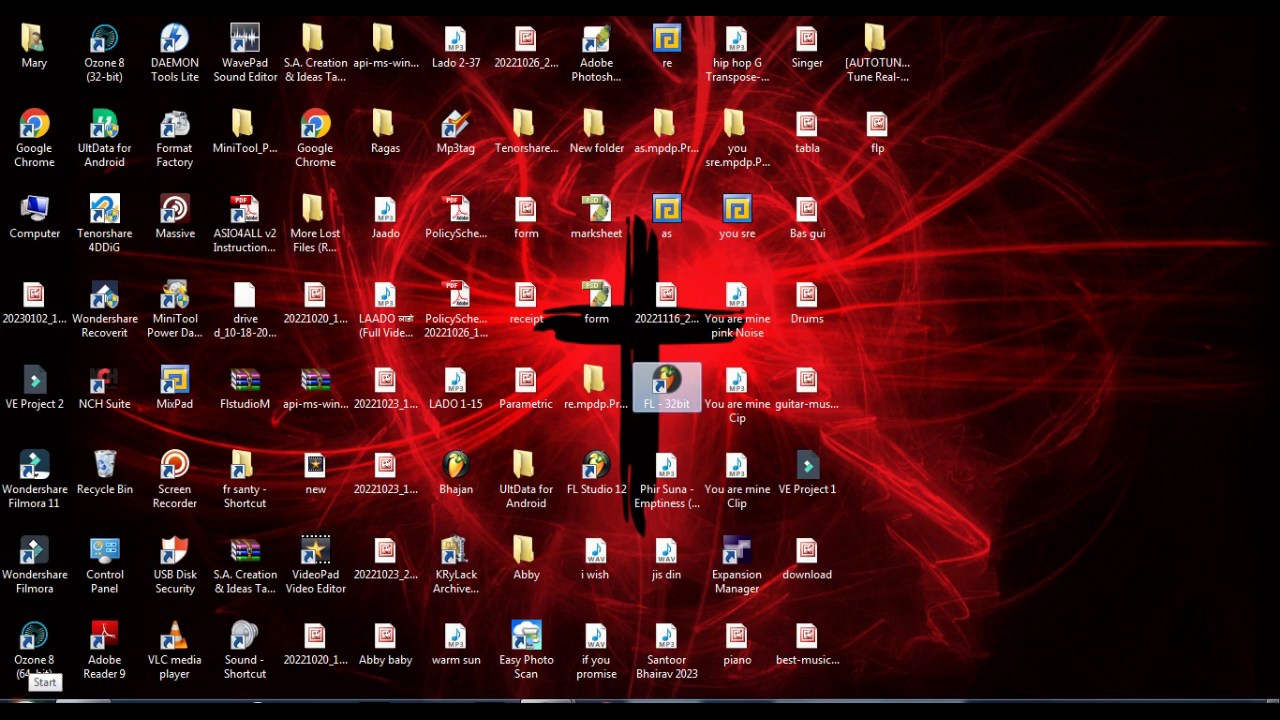
{"action": "left_click", "coordinate": [22, 706]}
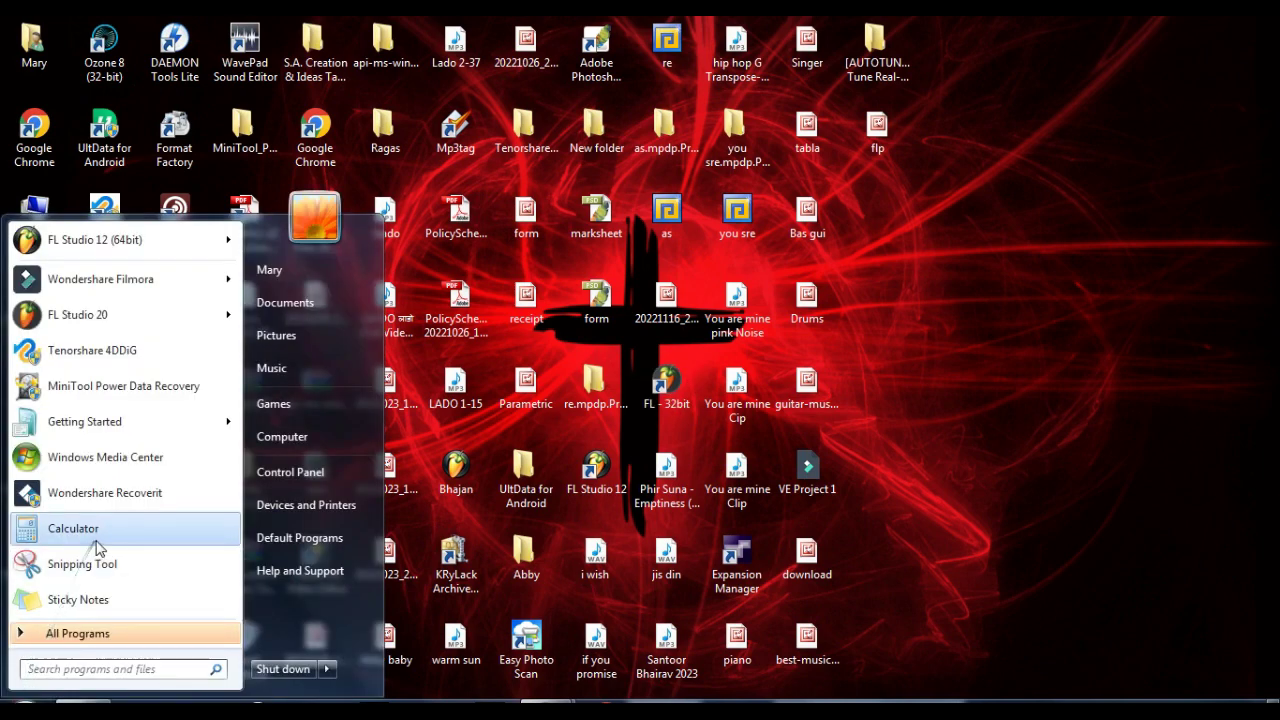
{"action": "left_click", "coordinate": [294, 478]}
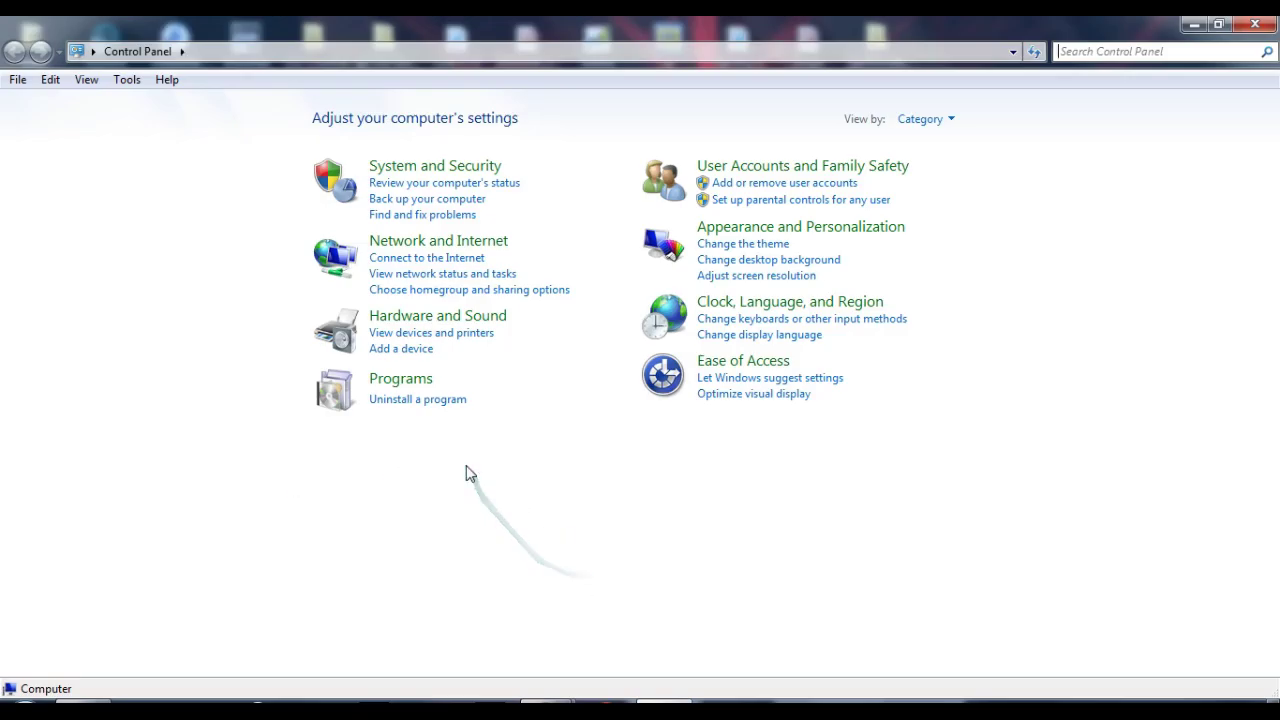
Show the Control Panel items as small icons and open the list of recording devices in the Sound settings.
{"action": "left_click", "coordinate": [934, 122]}
{"action": "left_click", "coordinate": [938, 190]}
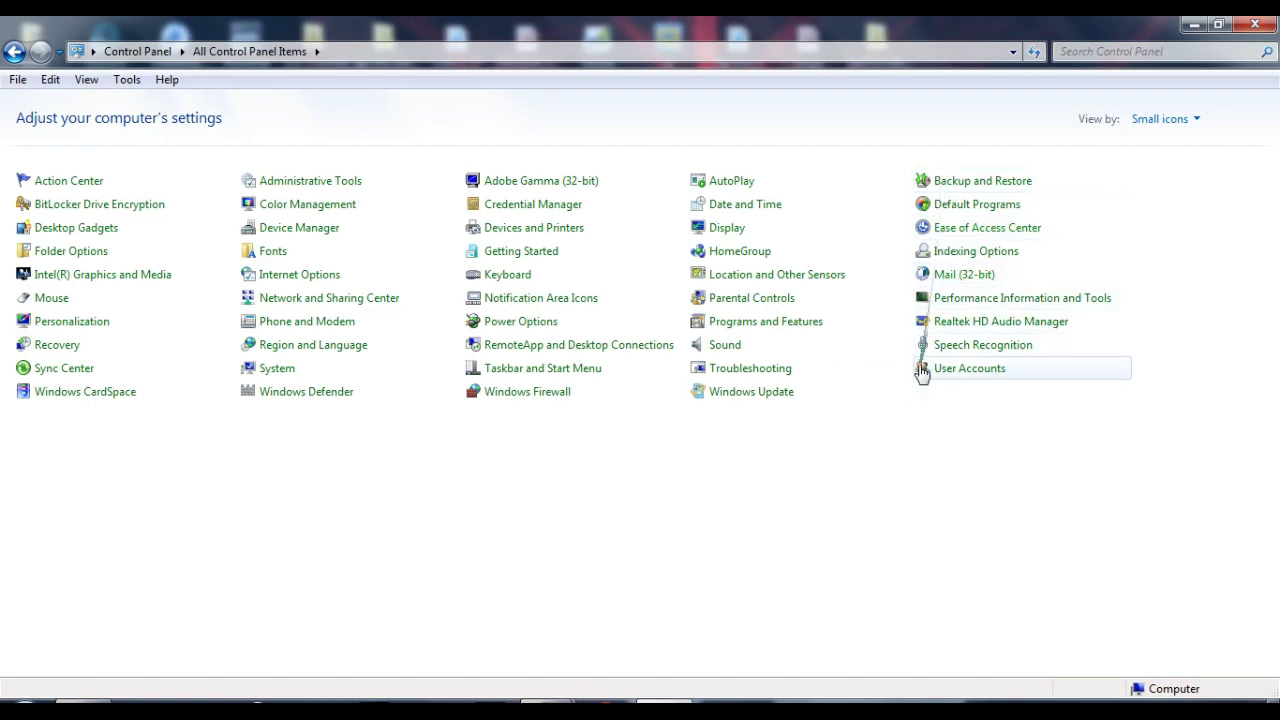
{"action": "left_click", "coordinate": [740, 346]}
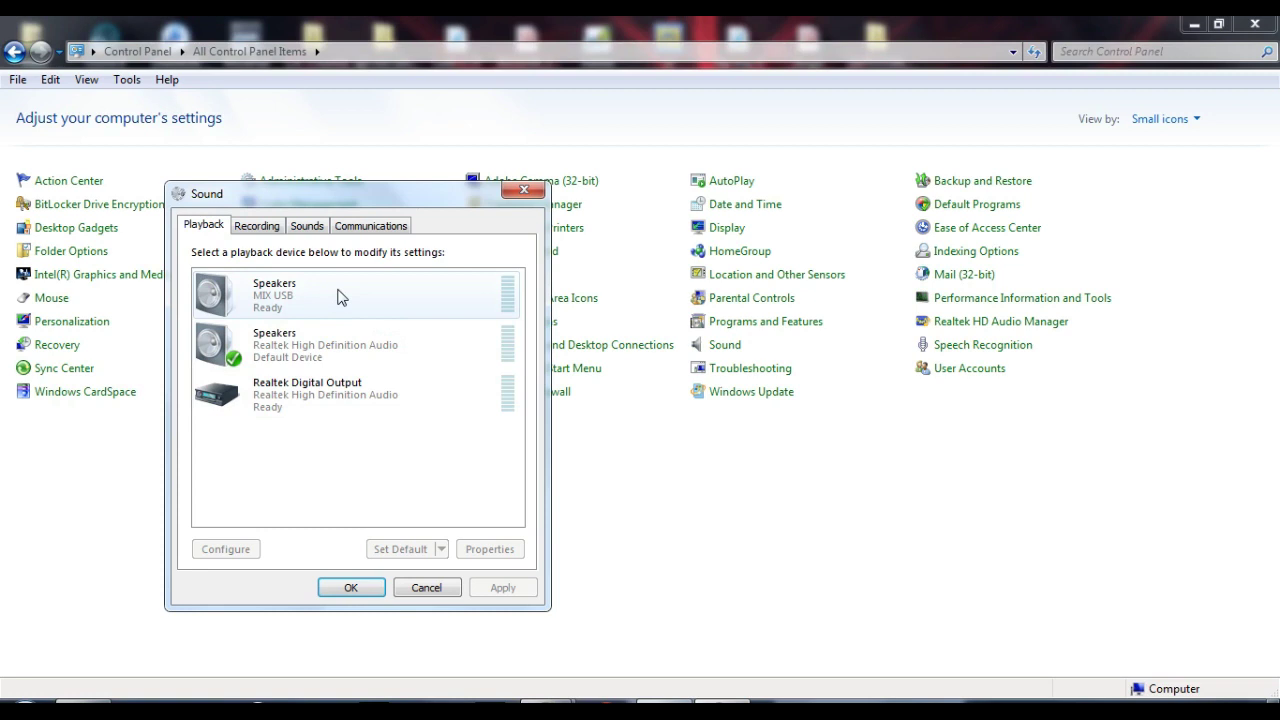
{"action": "left_click", "coordinate": [262, 226]}
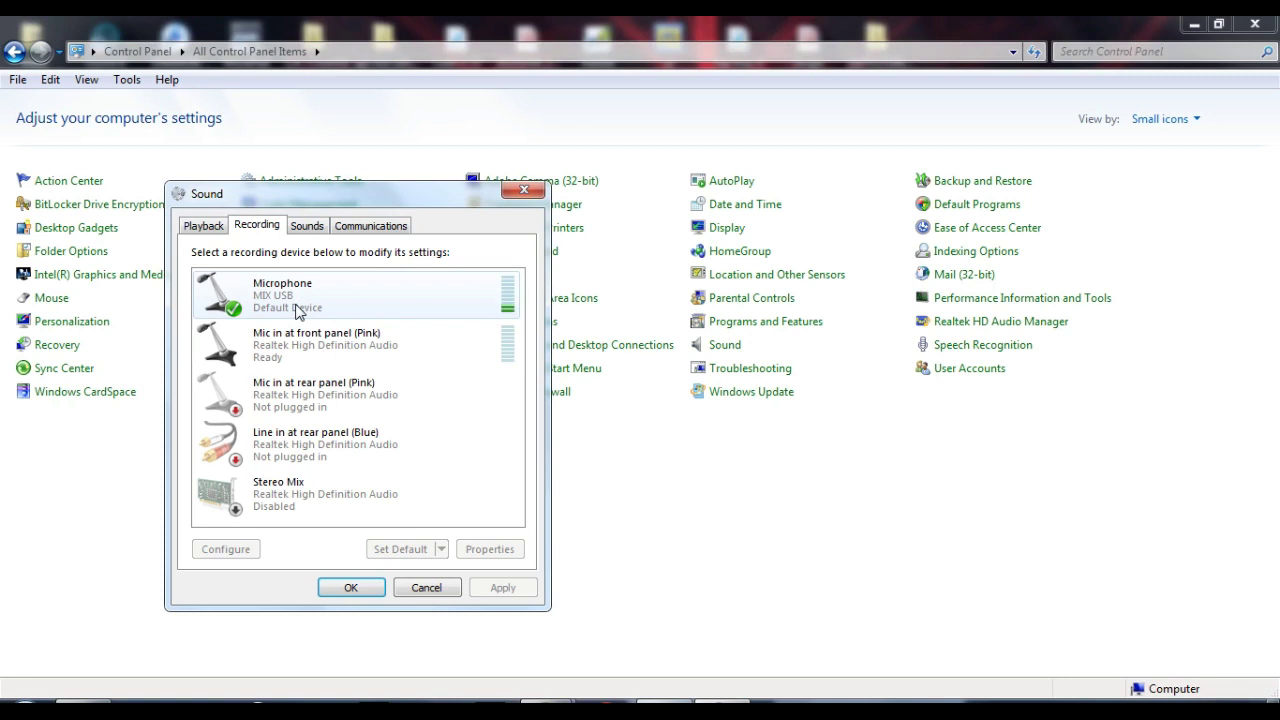
Open the MIX USB microphone's properties, look through its Listen, Levels and Advanced settings, and close them.
{"action": "left_click", "coordinate": [292, 297]}
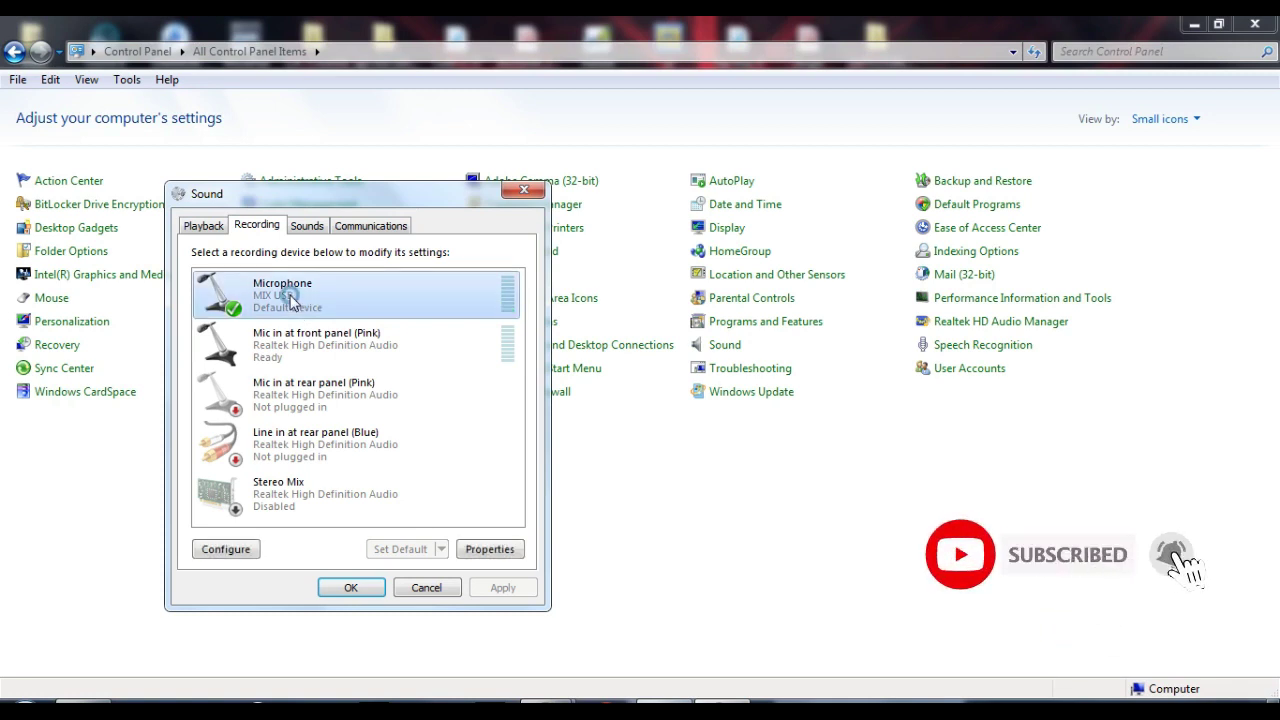
{"action": "right_click", "coordinate": [315, 295]}
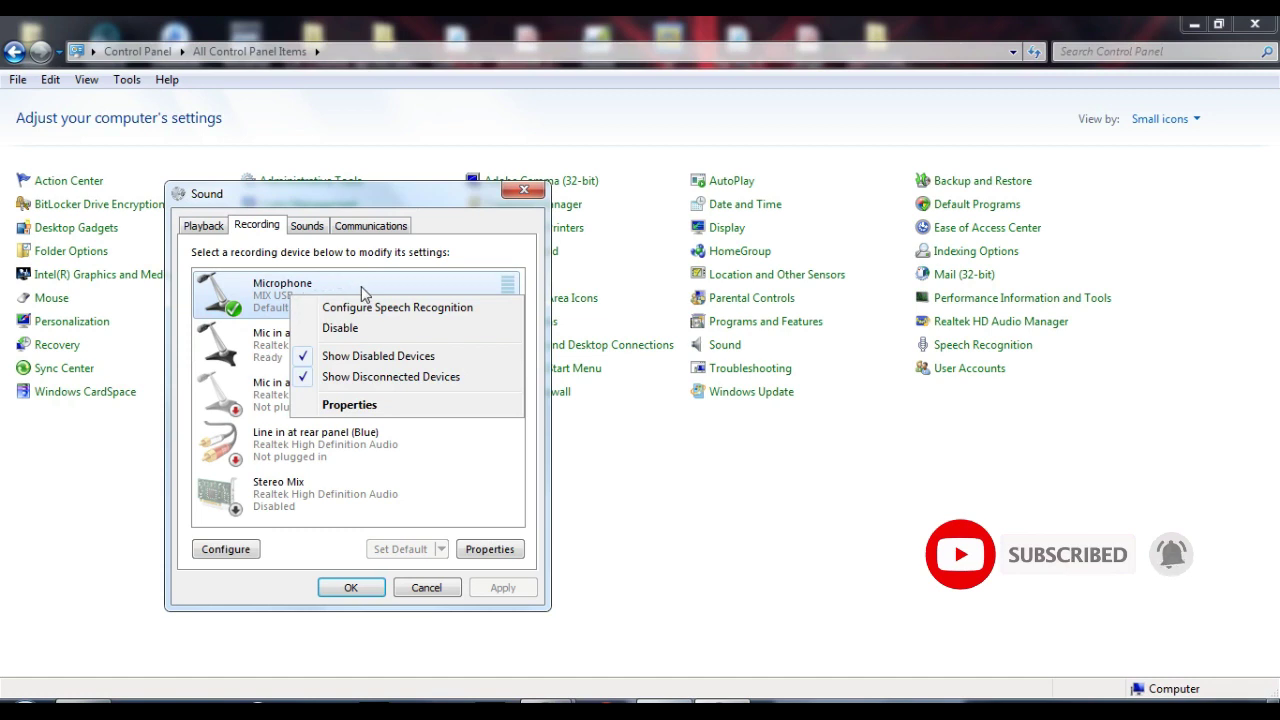
{"action": "left_click", "coordinate": [334, 405]}
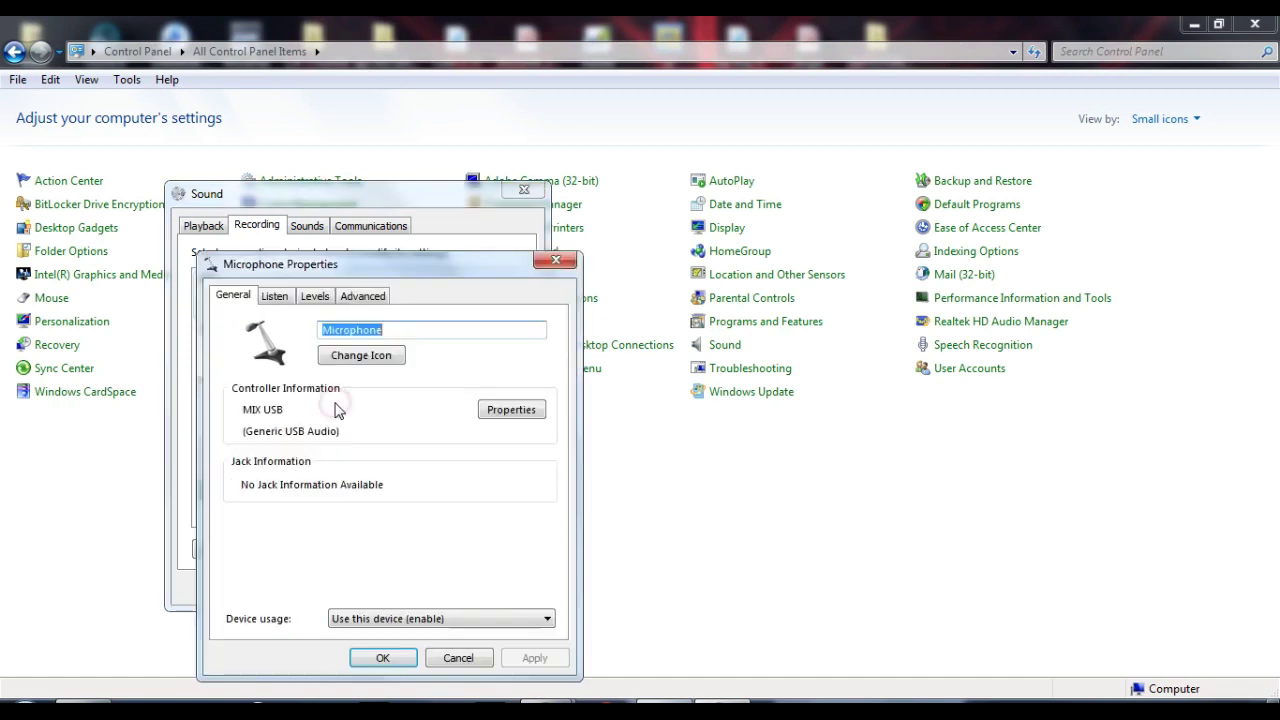
{"action": "left_click", "coordinate": [276, 297]}
{"action": "left_click", "coordinate": [314, 296]}
{"action": "left_click", "coordinate": [362, 296]}
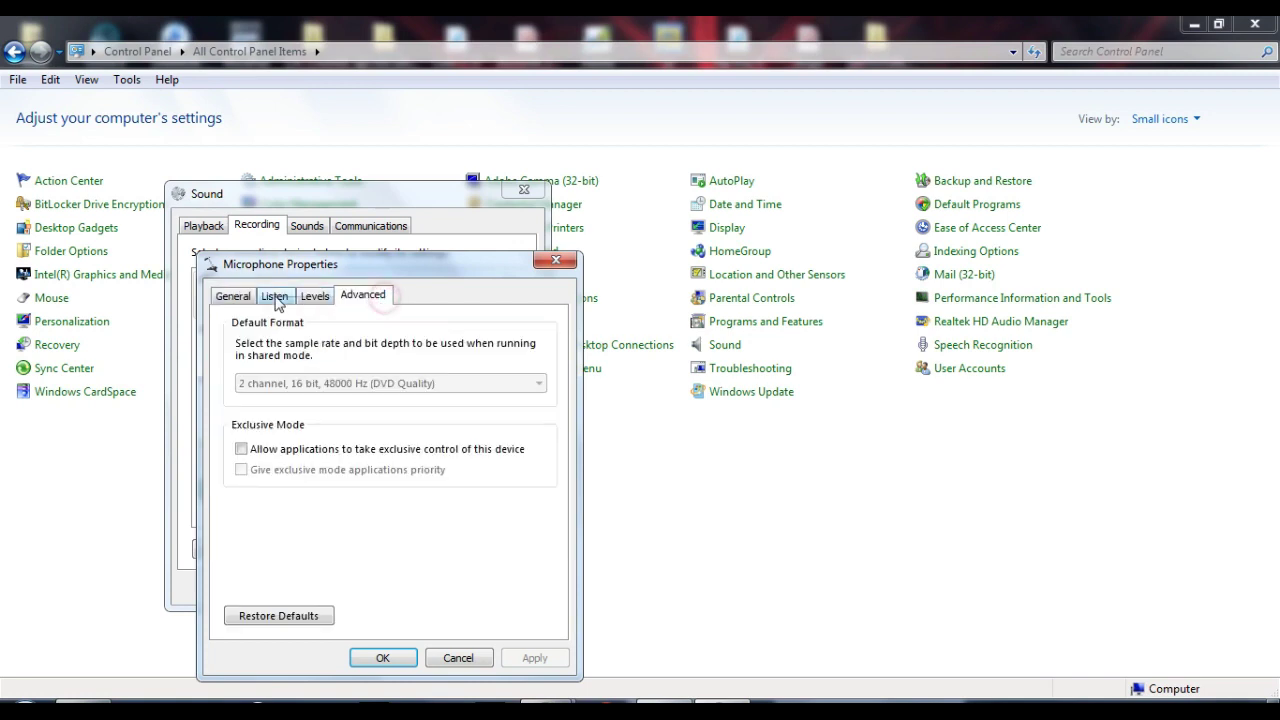
{"action": "left_click", "coordinate": [565, 259]}
{"action": "right_click", "coordinate": [277, 341]}
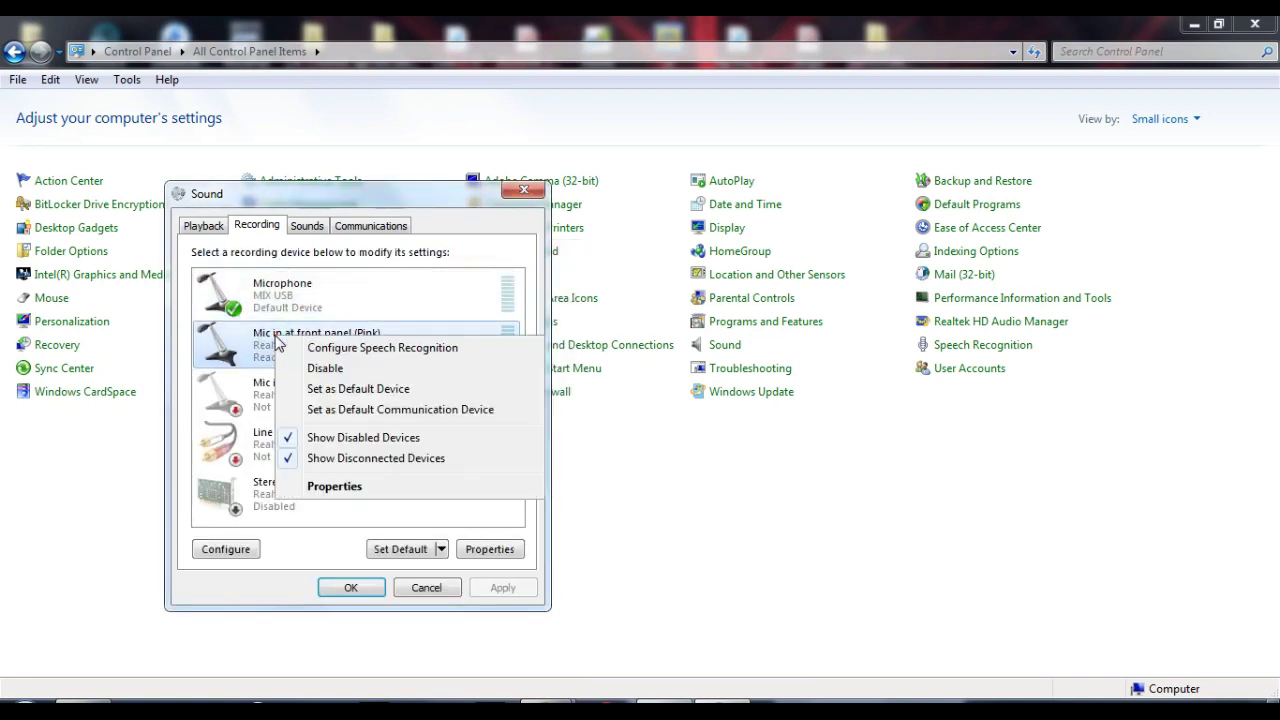
{"action": "left_click", "coordinate": [248, 336]}
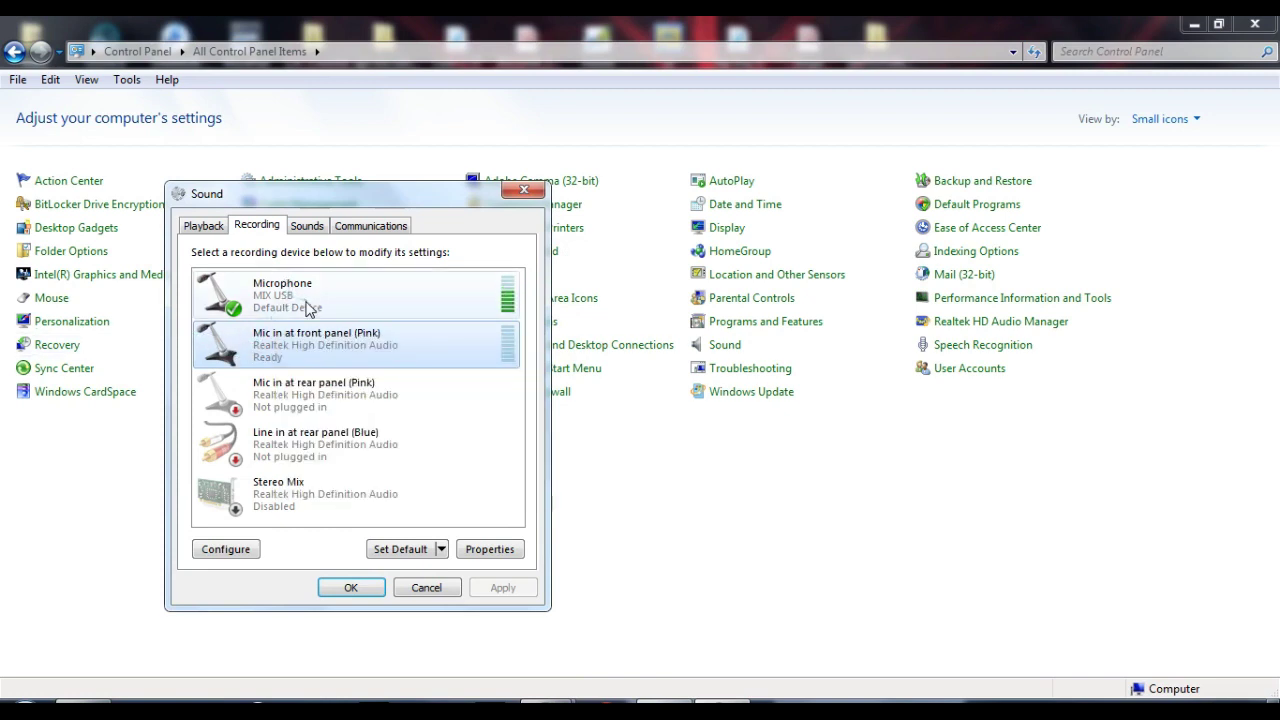
{"action": "right_click", "coordinate": [337, 354]}
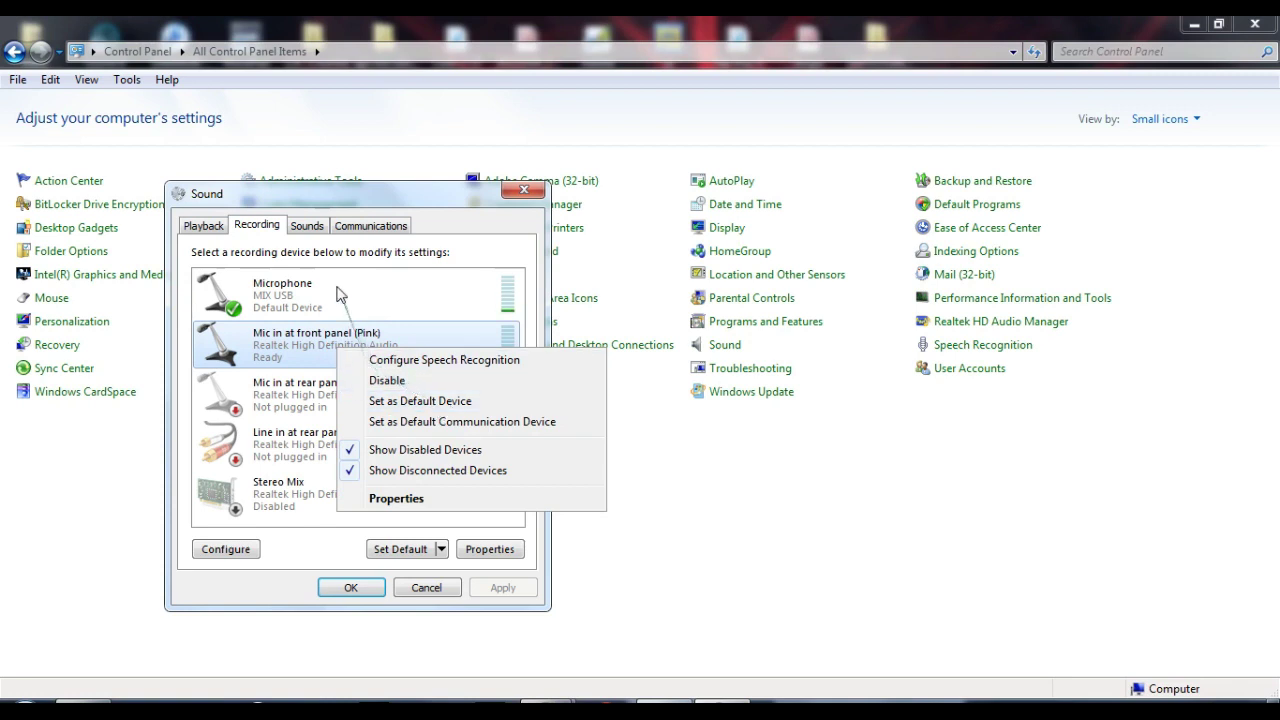
{"action": "left_click", "coordinate": [322, 353]}
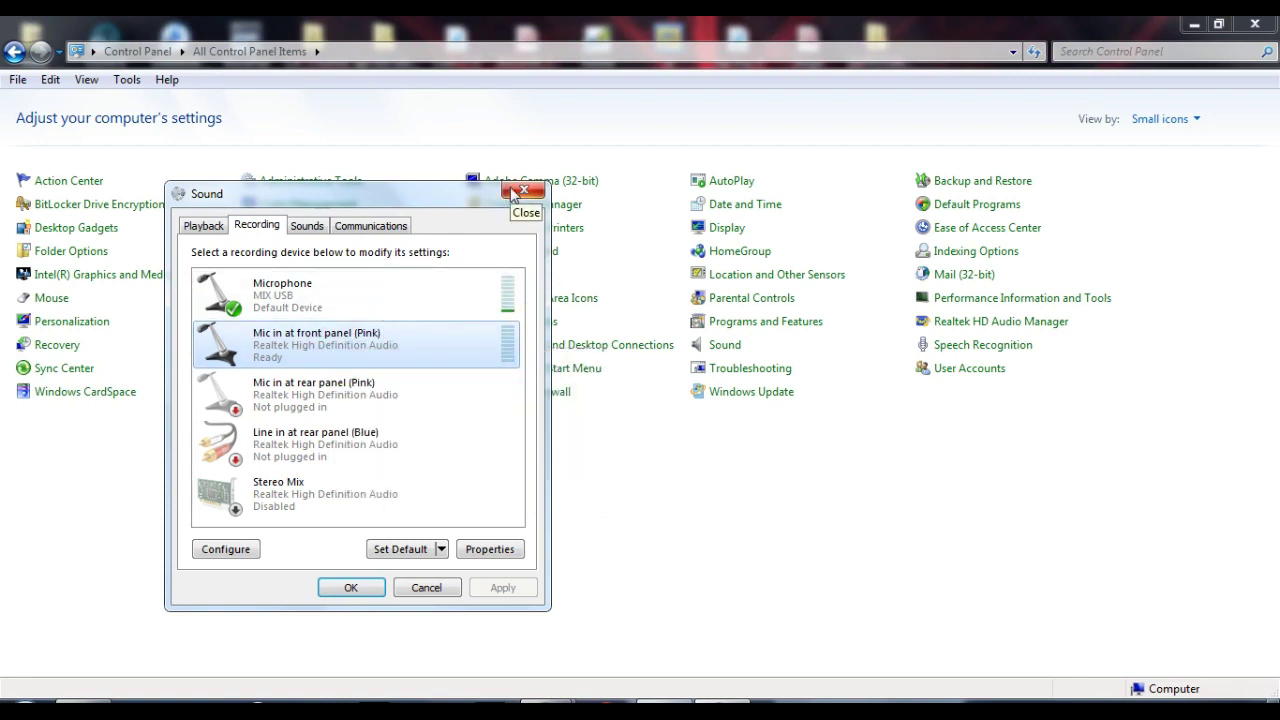
Review the MIX USB microphone's listening options, input level and default format again without changing them.
{"action": "right_click", "coordinate": [324, 298]}
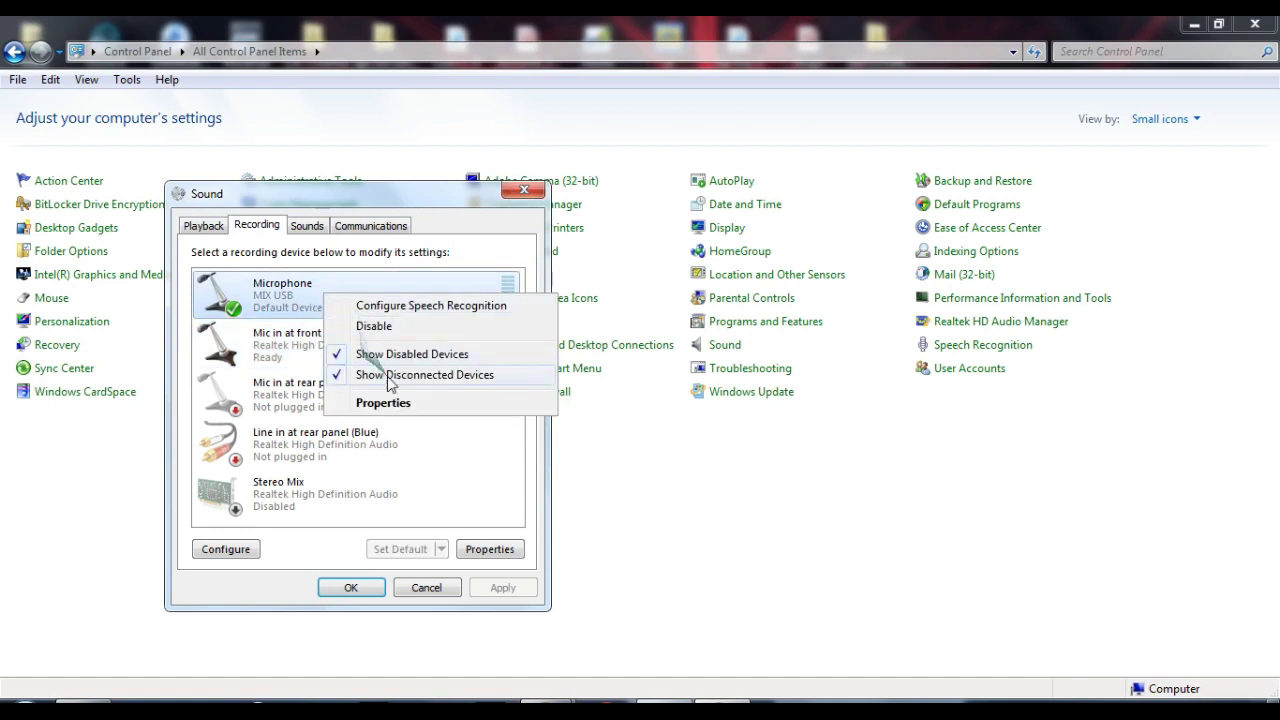
{"action": "left_click", "coordinate": [386, 405]}
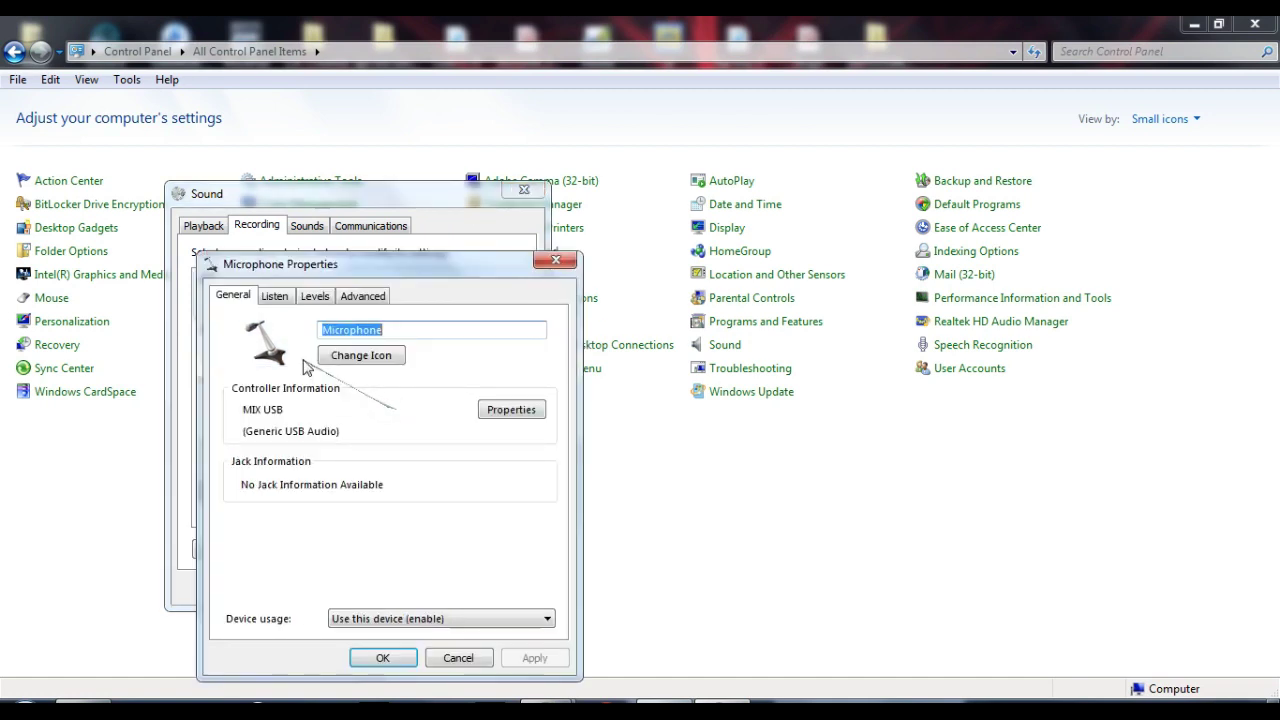
{"action": "left_click", "coordinate": [273, 297]}
{"action": "left_click", "coordinate": [311, 299]}
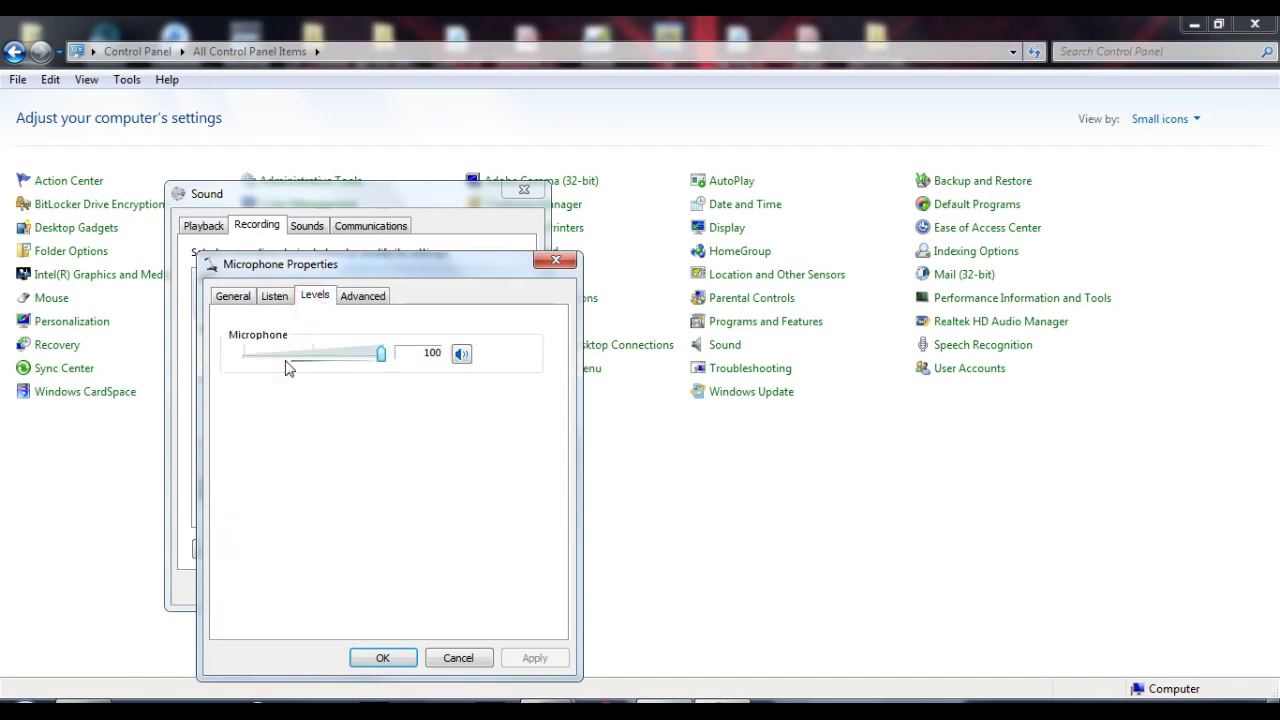
{"action": "left_click", "coordinate": [362, 300]}
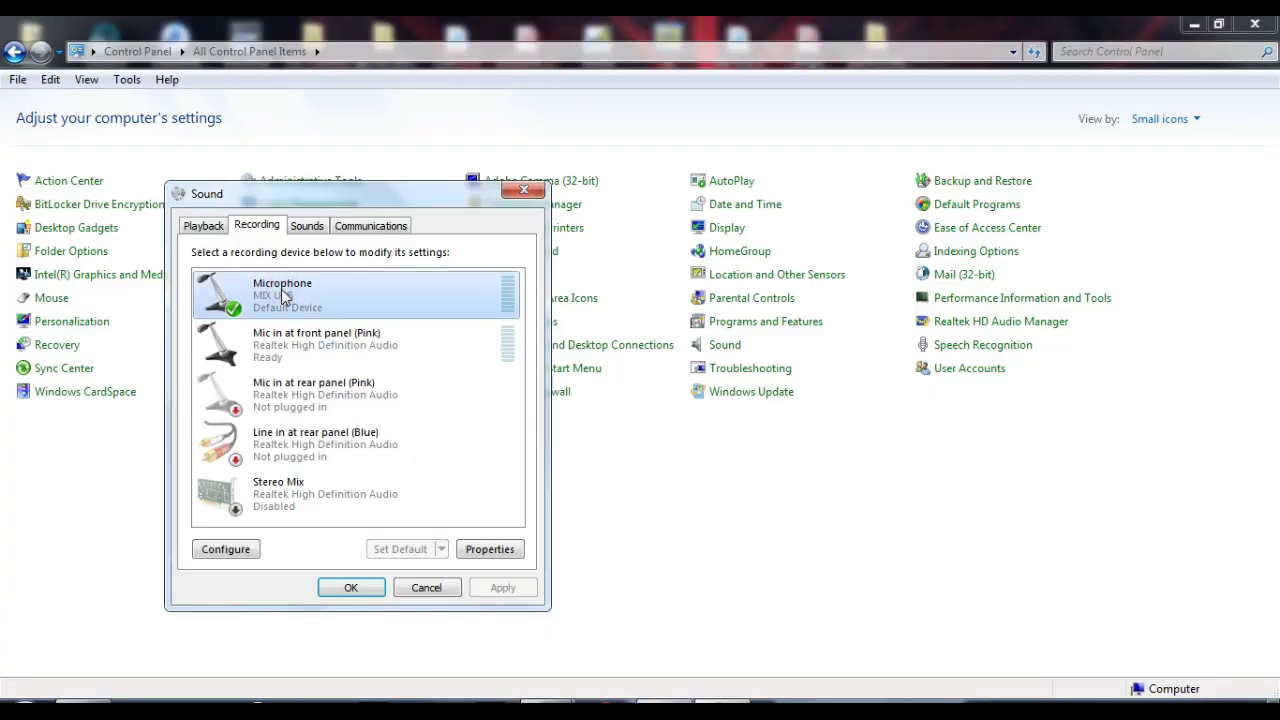
{"action": "right_click", "coordinate": [287, 290]}
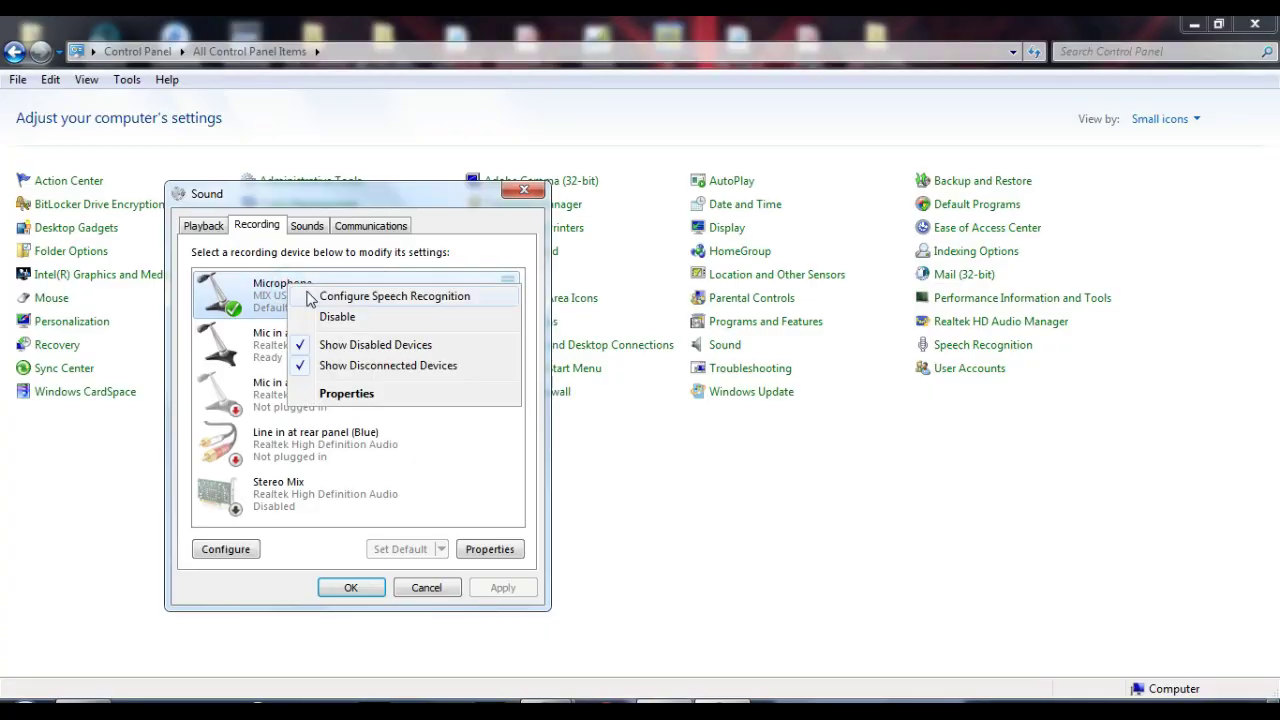
{"action": "left_click", "coordinate": [363, 397]}
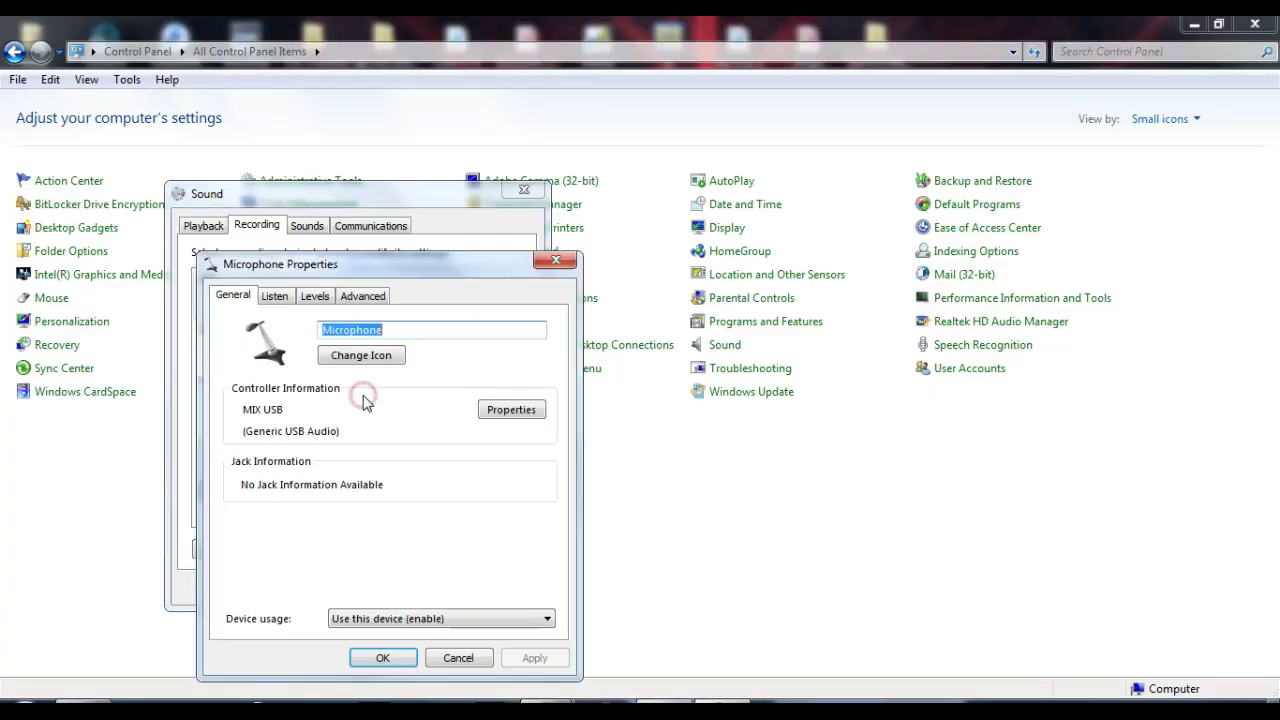
{"action": "left_click", "coordinate": [277, 296]}
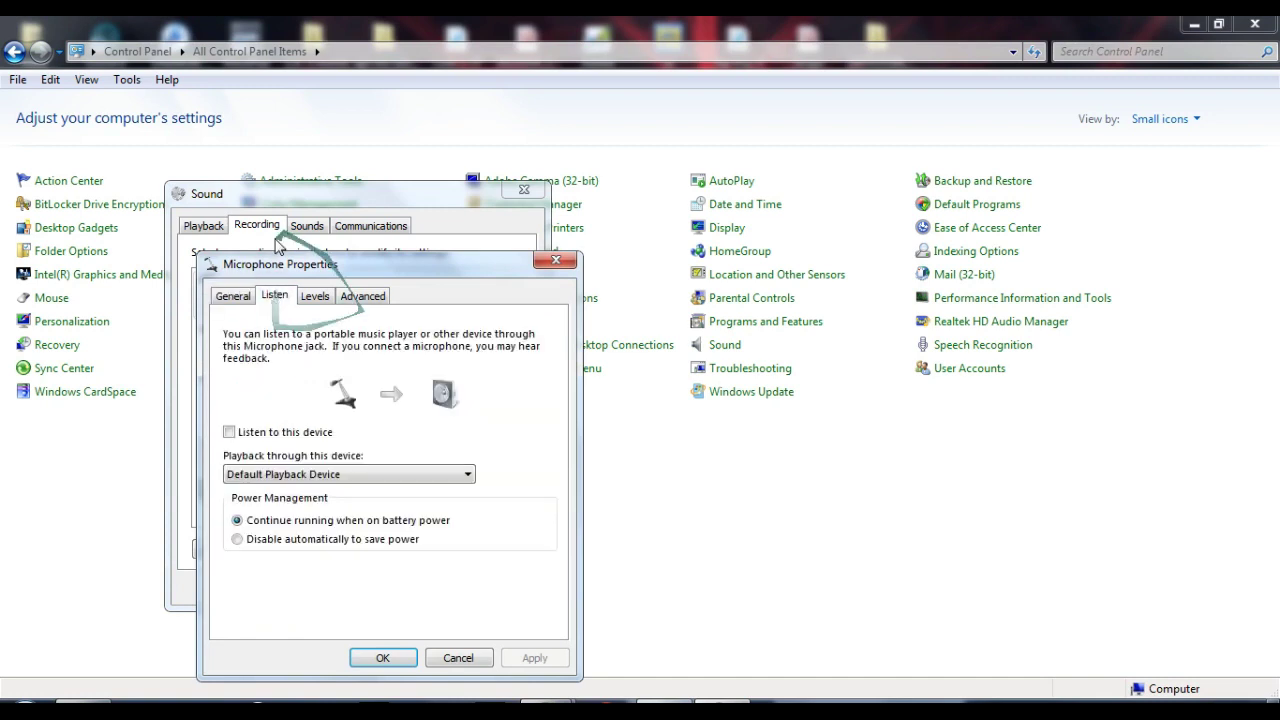
{"action": "left_click", "coordinate": [328, 300]}
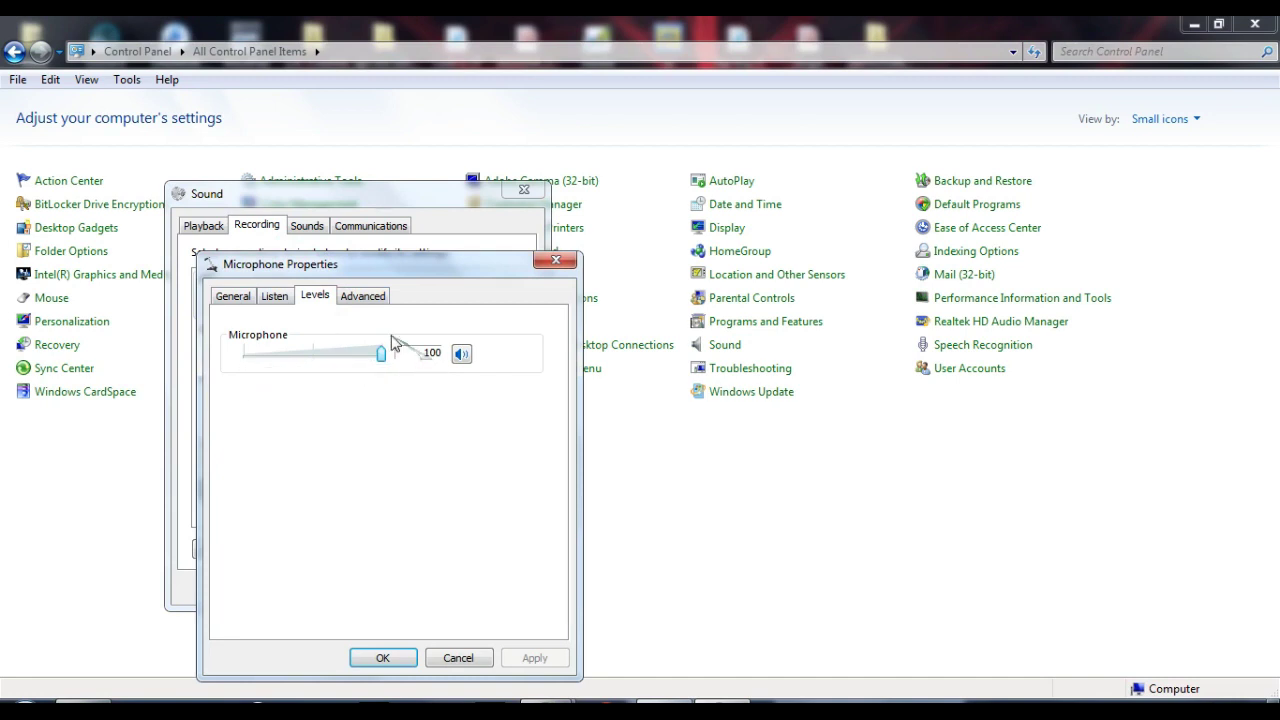
{"action": "left_click", "coordinate": [362, 295]}
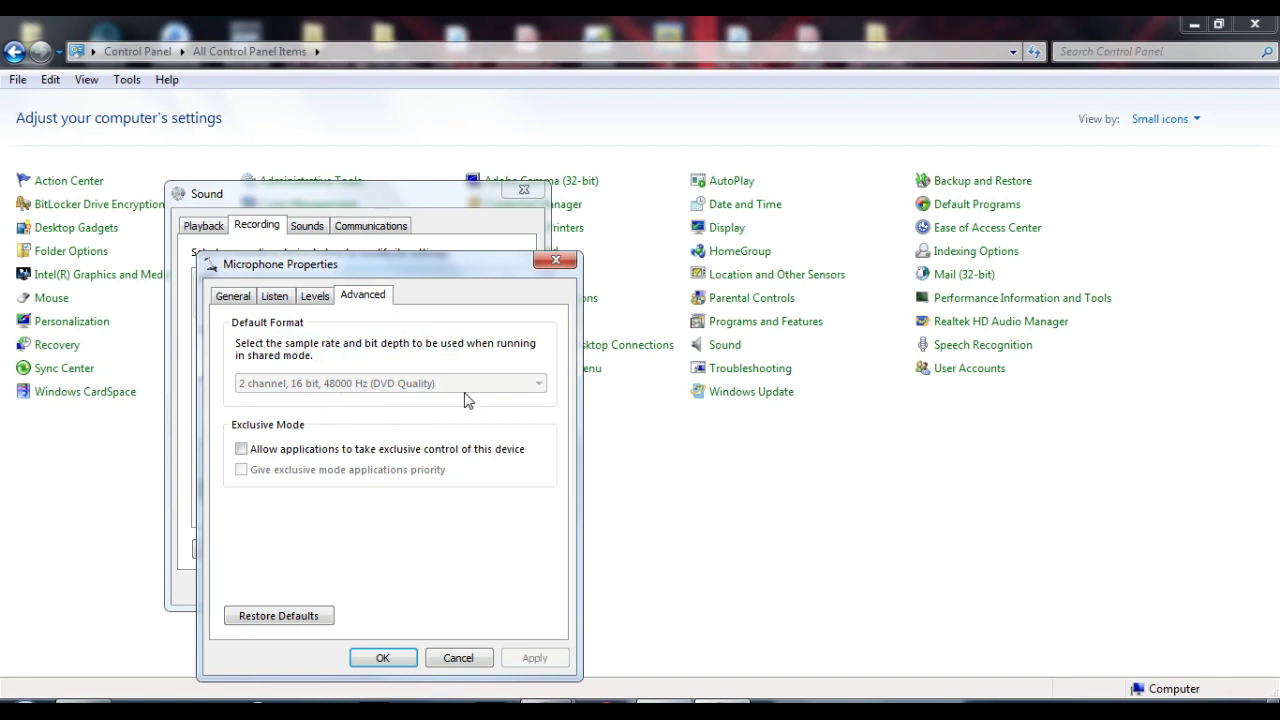
{"action": "left_click", "coordinate": [555, 260]}
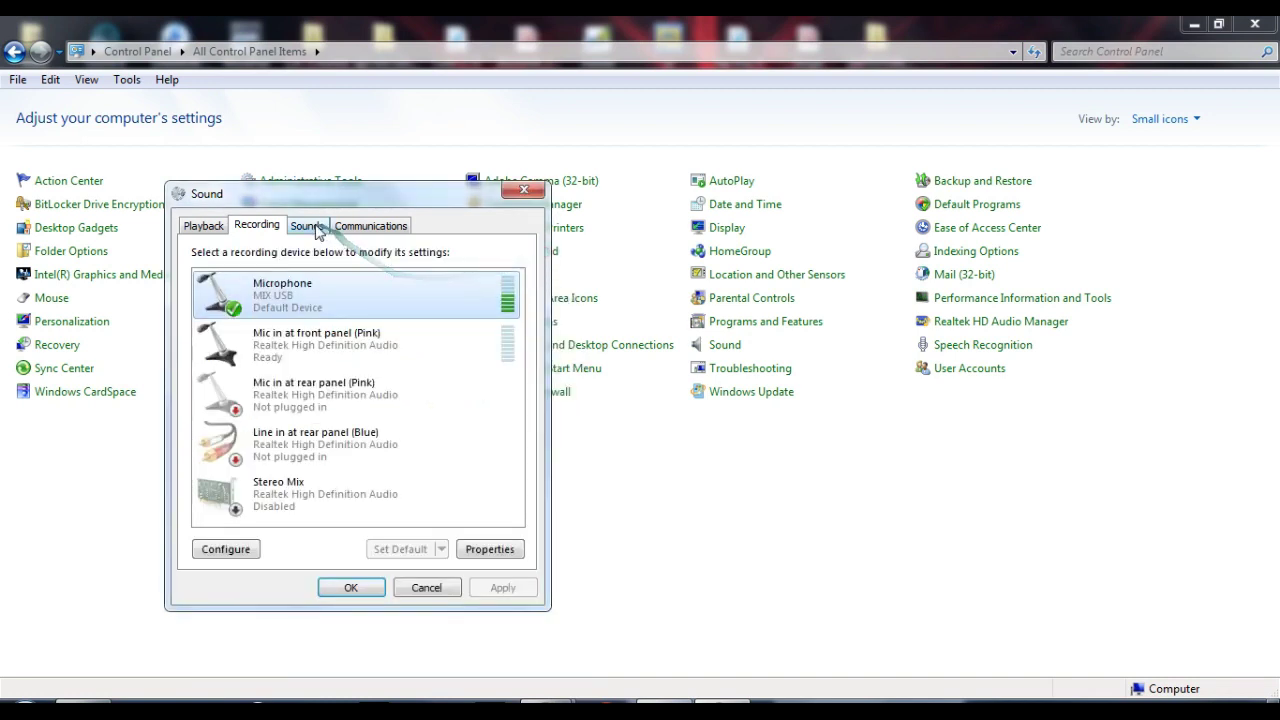
Check the playback devices and examine the front-panel microphone's levels, boost, enhancements and available default formats.
{"action": "left_click", "coordinate": [206, 230]}
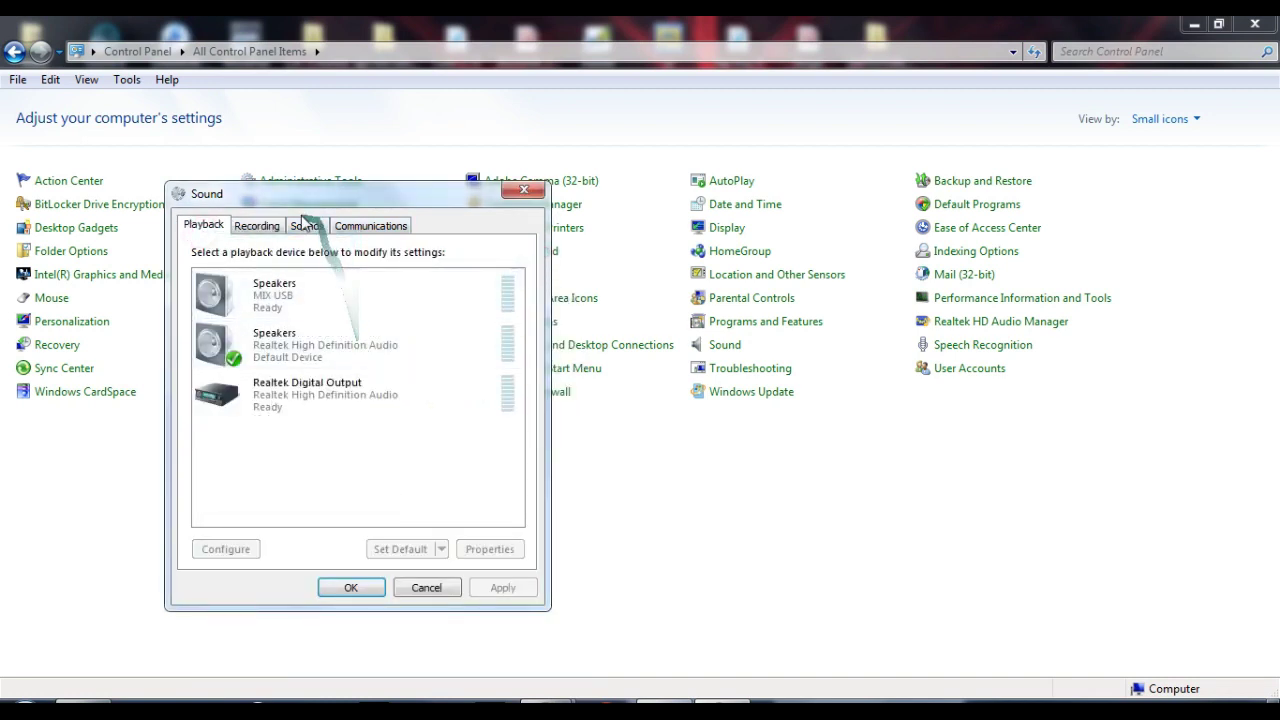
{"action": "left_click", "coordinate": [266, 228]}
{"action": "right_click", "coordinate": [318, 336]}
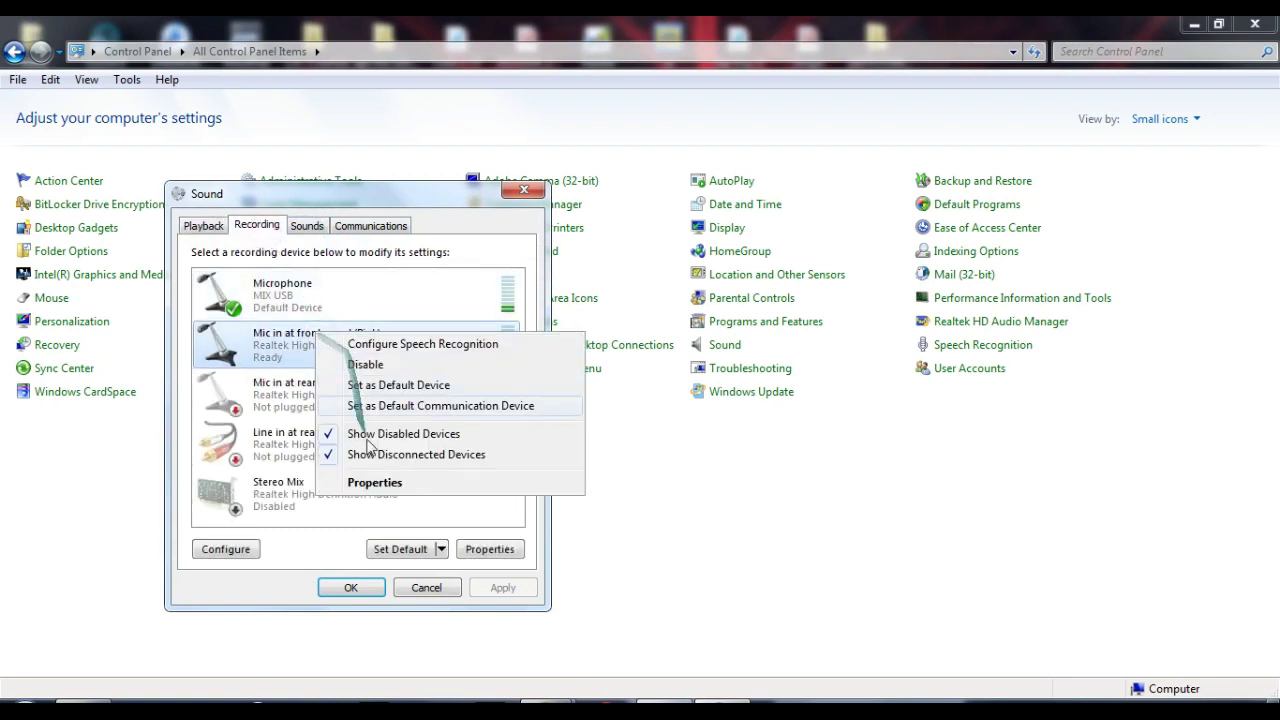
{"action": "left_click", "coordinate": [374, 483]}
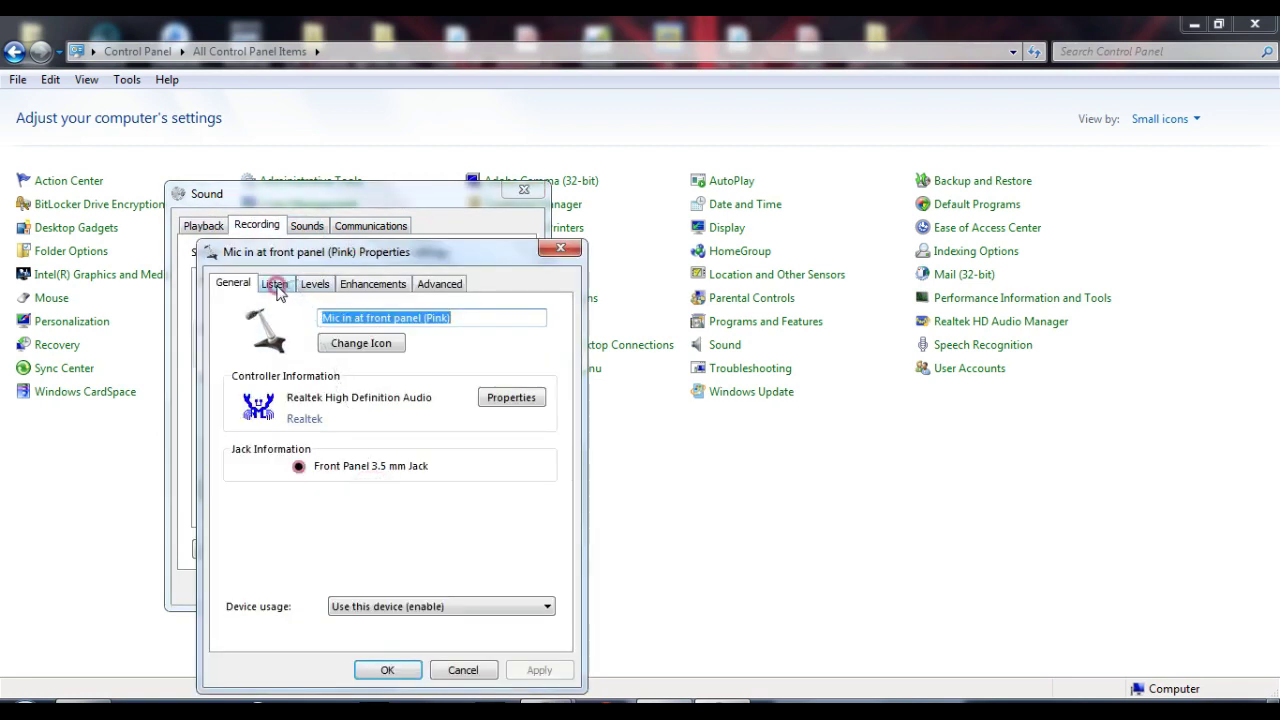
{"action": "left_click", "coordinate": [273, 284]}
{"action": "left_click", "coordinate": [310, 287]}
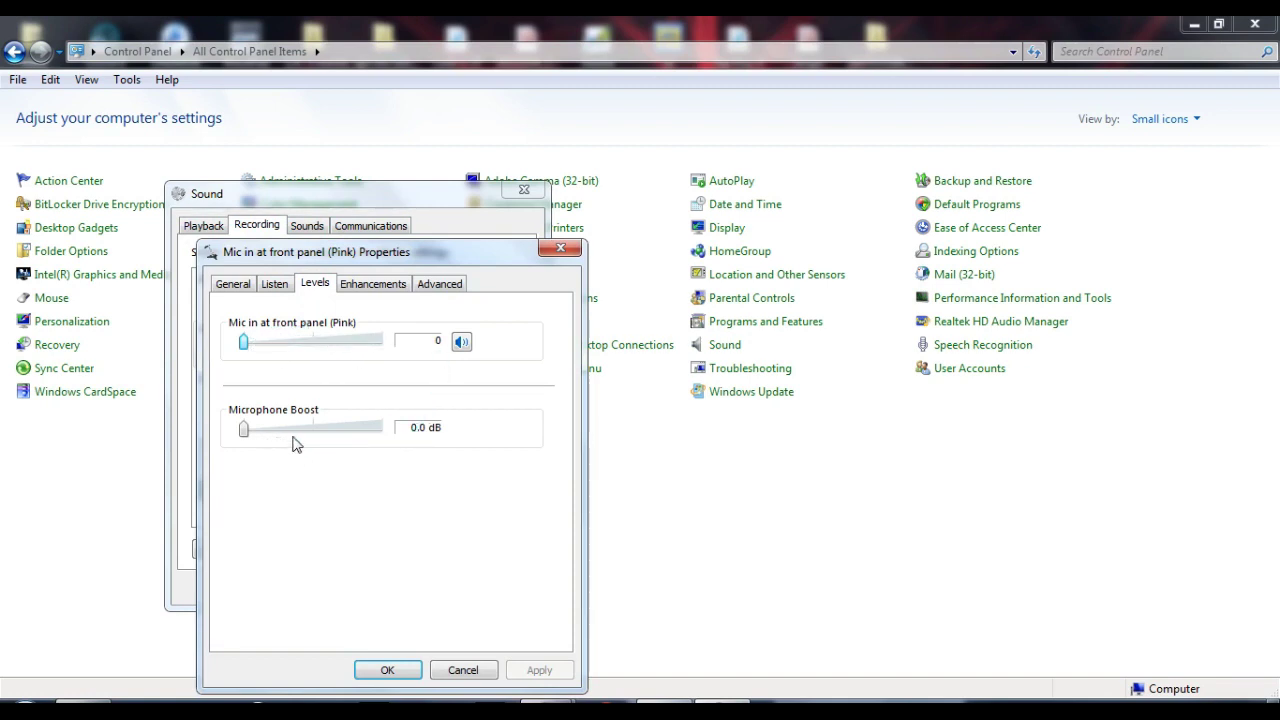
{"action": "left_click", "coordinate": [348, 286]}
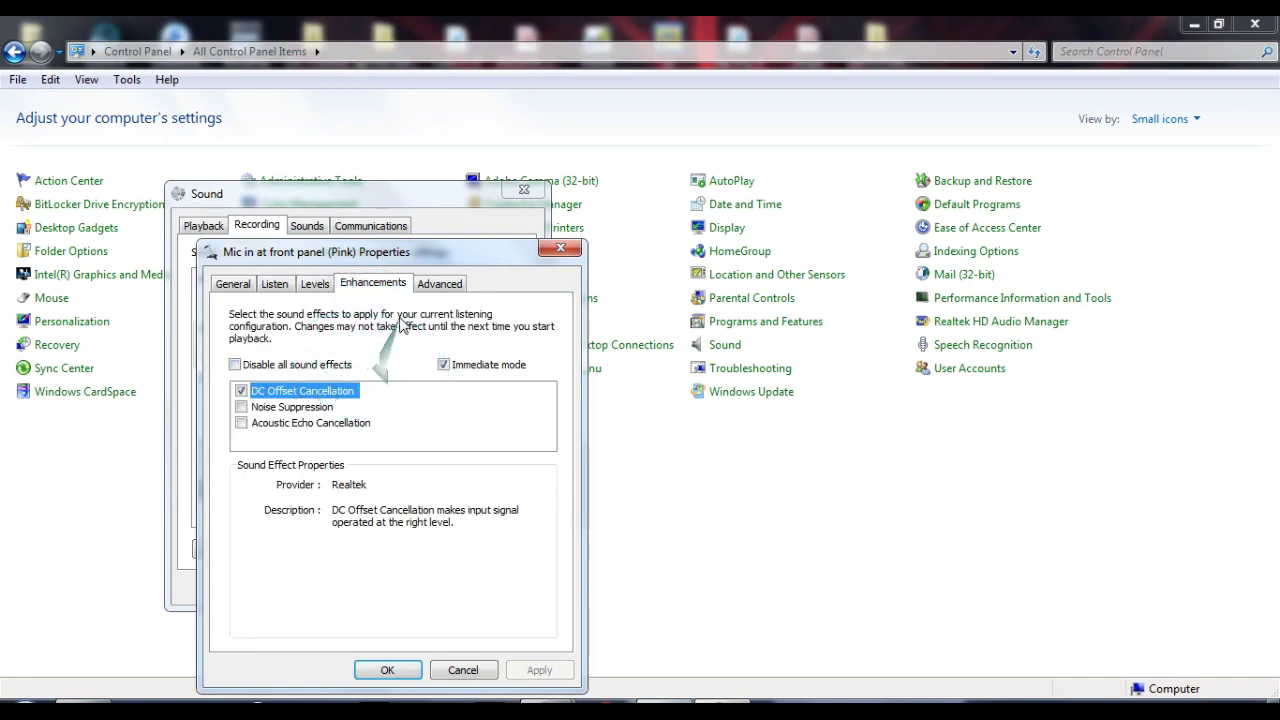
{"action": "left_click", "coordinate": [440, 283]}
{"action": "left_click", "coordinate": [418, 371]}
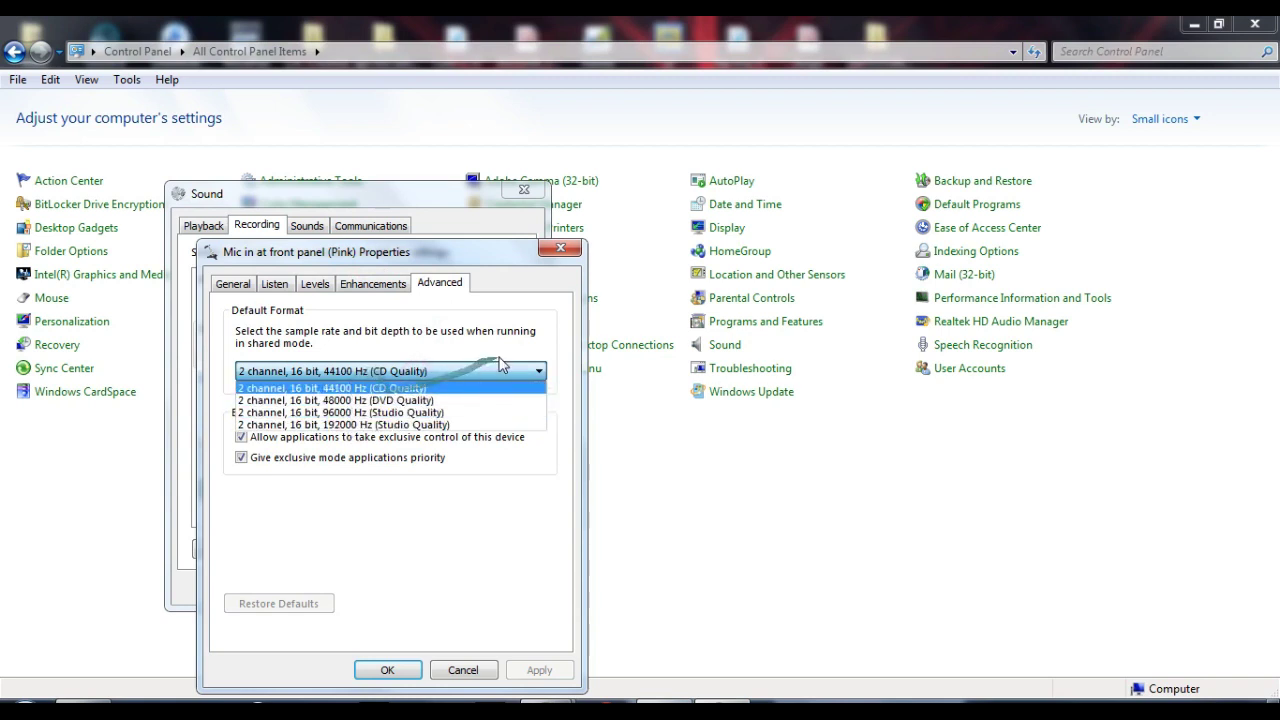
{"action": "left_click", "coordinate": [500, 370]}
{"action": "left_click", "coordinate": [560, 248]}
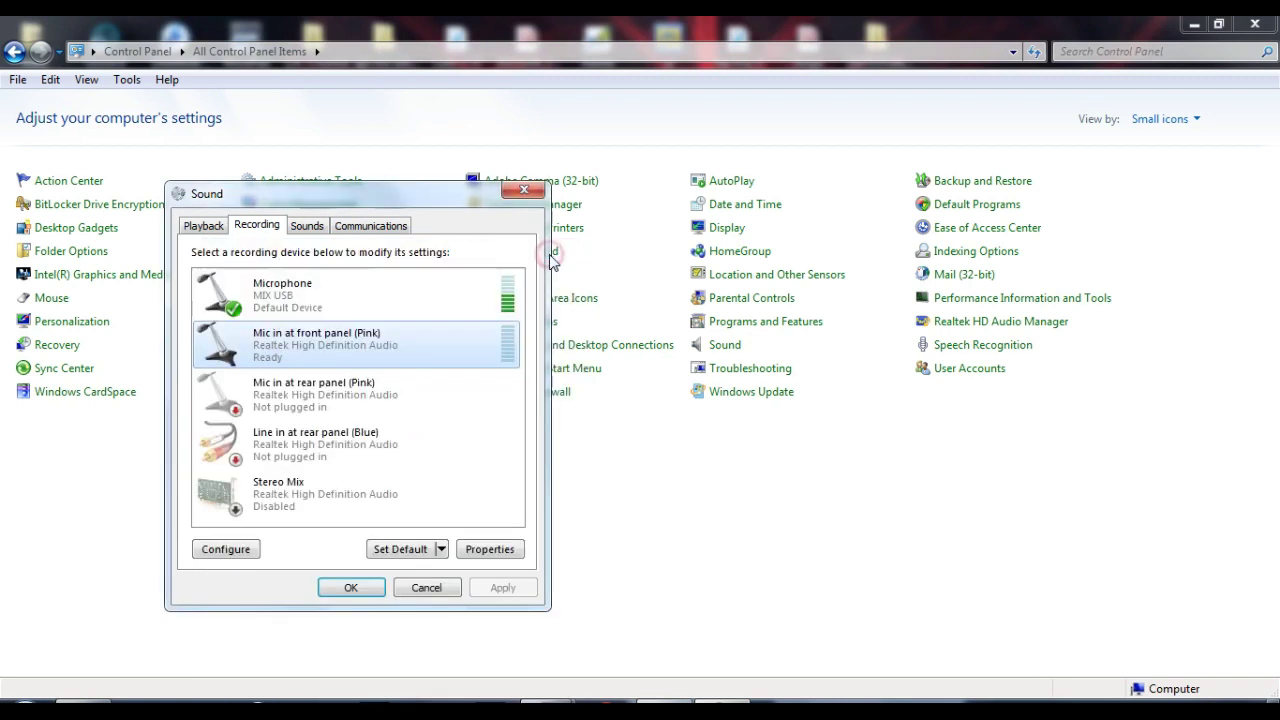
Close the Sound settings with the MIX USB microphone selected and return the Control Panel to the Category view.
{"action": "right_click", "coordinate": [281, 302]}
{"action": "left_click", "coordinate": [357, 290]}
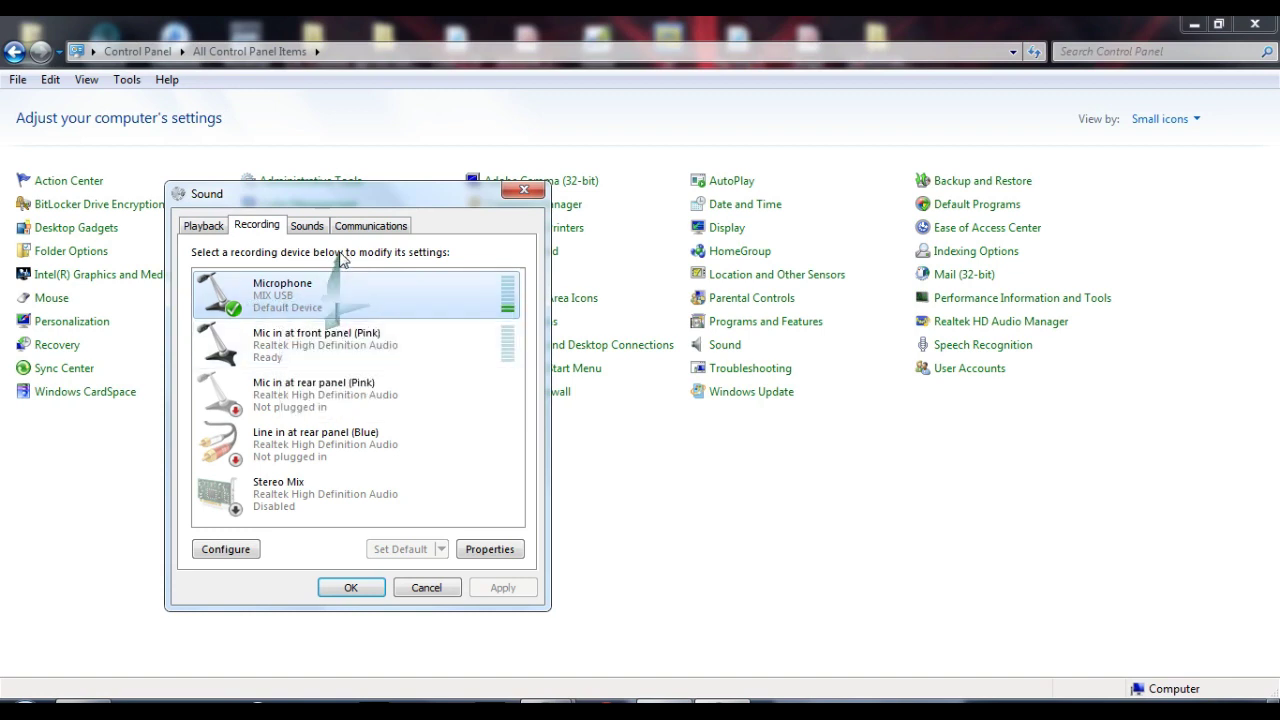
{"action": "left_click", "coordinate": [523, 192]}
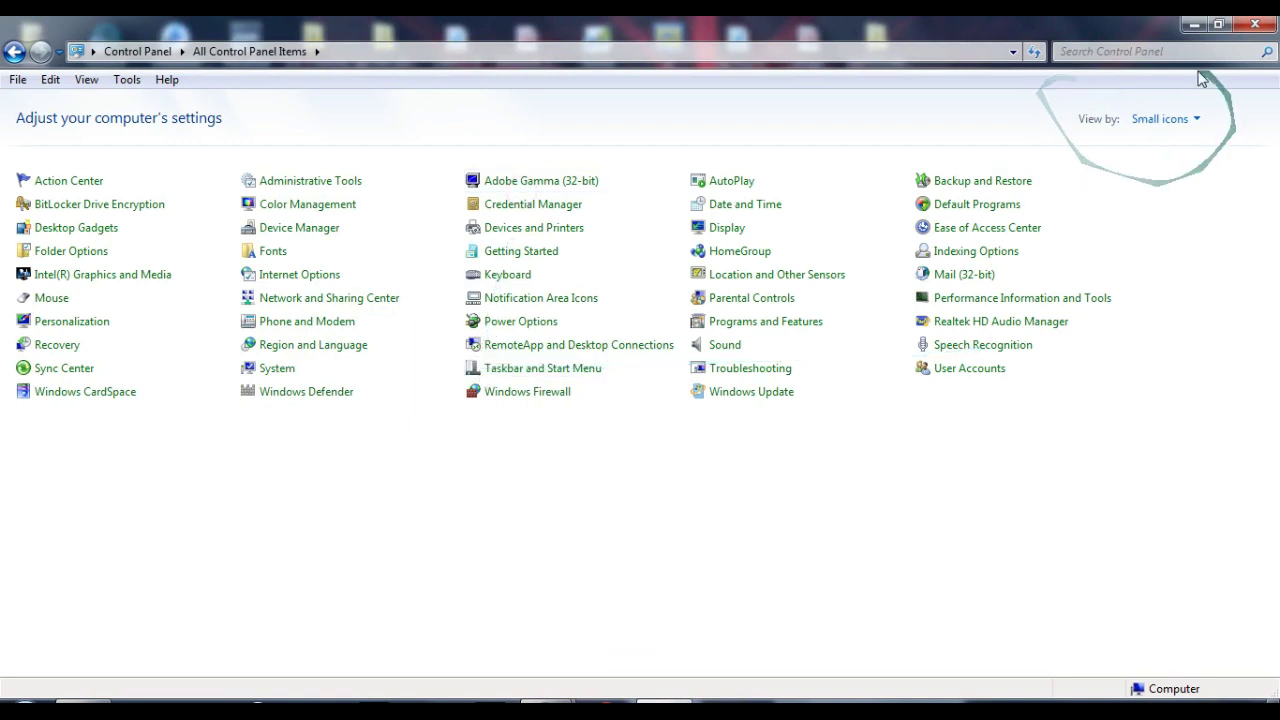
{"action": "left_click", "coordinate": [1160, 119]}
{"action": "left_click", "coordinate": [1165, 140]}
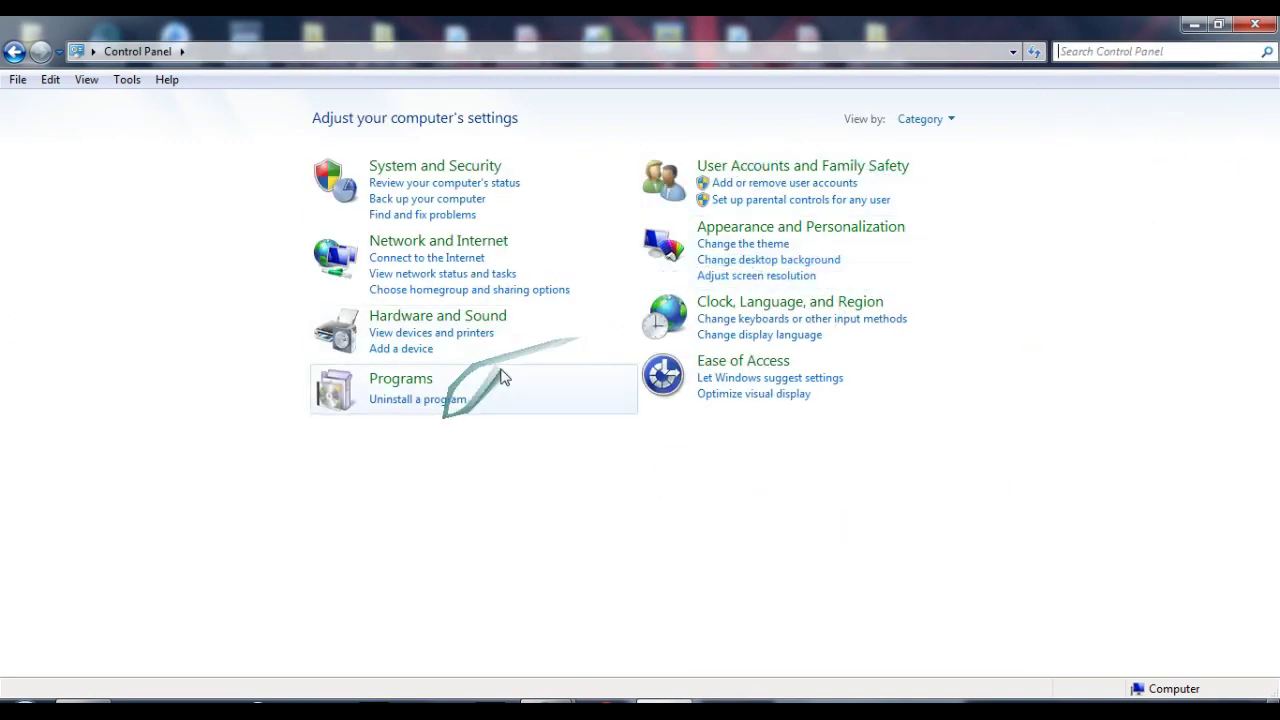
Reopen the Sound settings, look through the playback, recording, sounds and communications pages, and close them along with the Control Panel.
{"action": "left_click", "coordinate": [463, 318]}
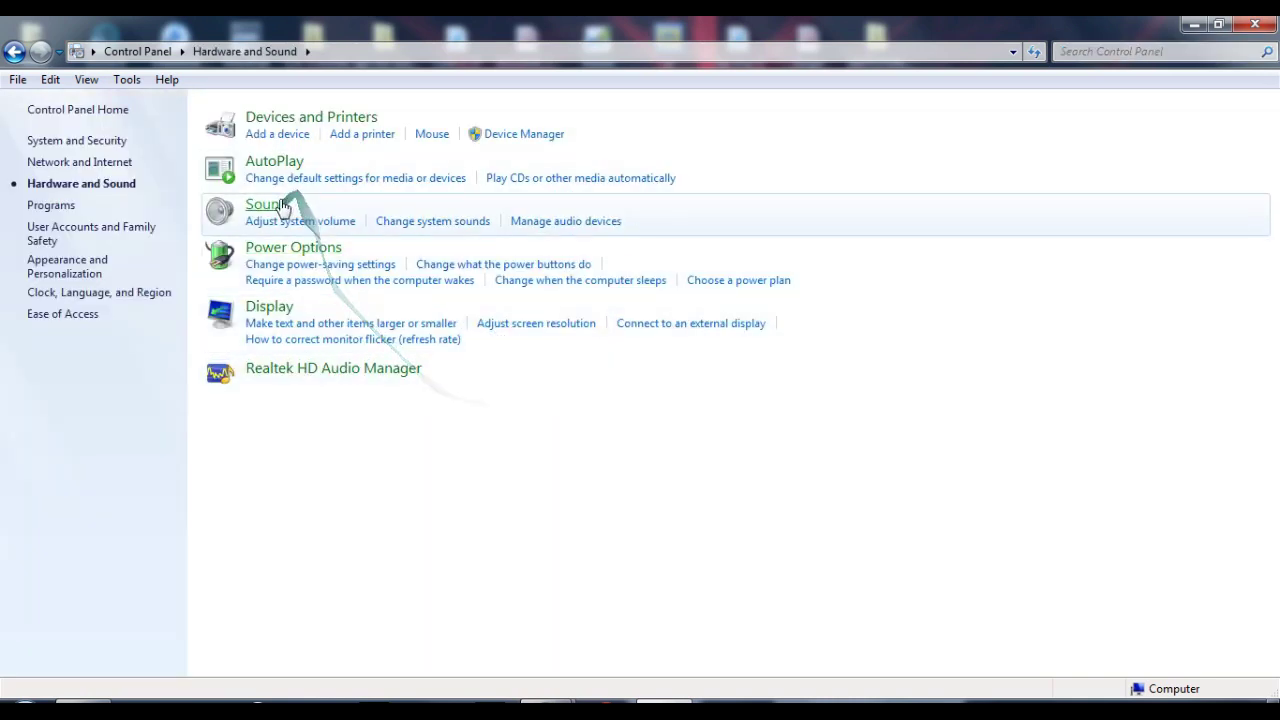
{"action": "left_click", "coordinate": [276, 204]}
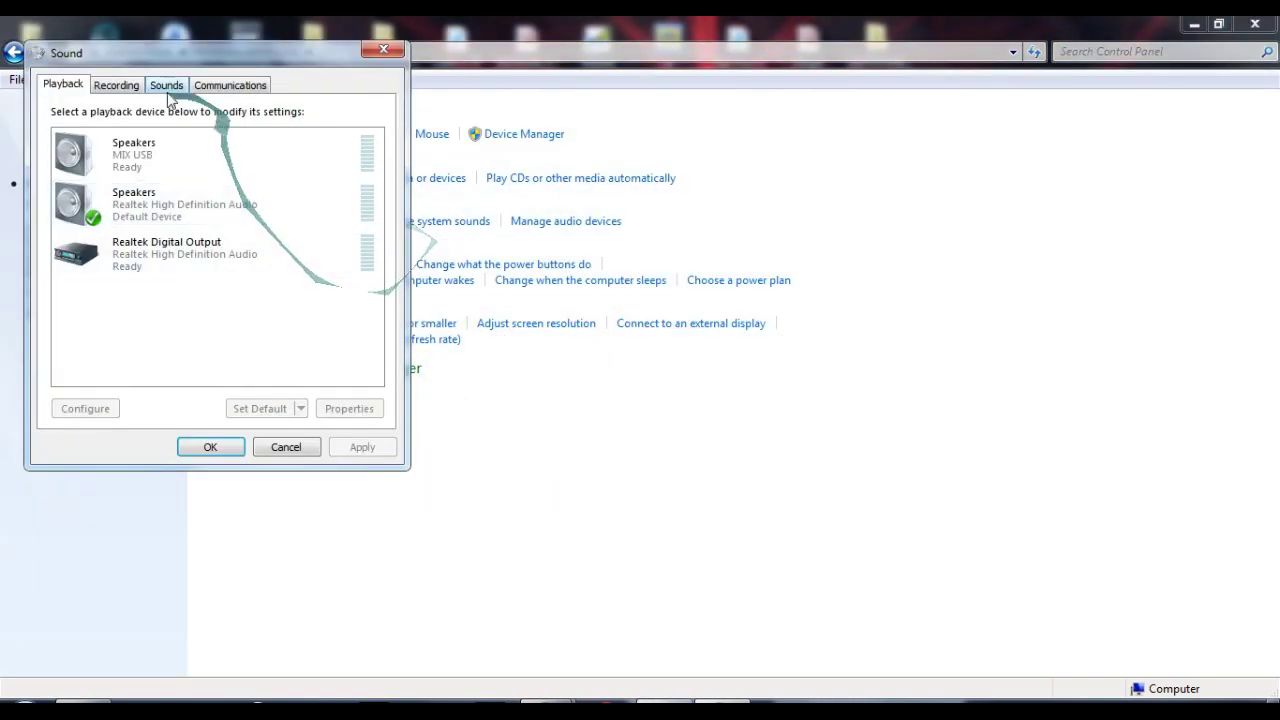
{"action": "left_click", "coordinate": [112, 86]}
{"action": "left_click", "coordinate": [165, 86]}
{"action": "left_click", "coordinate": [236, 87]}
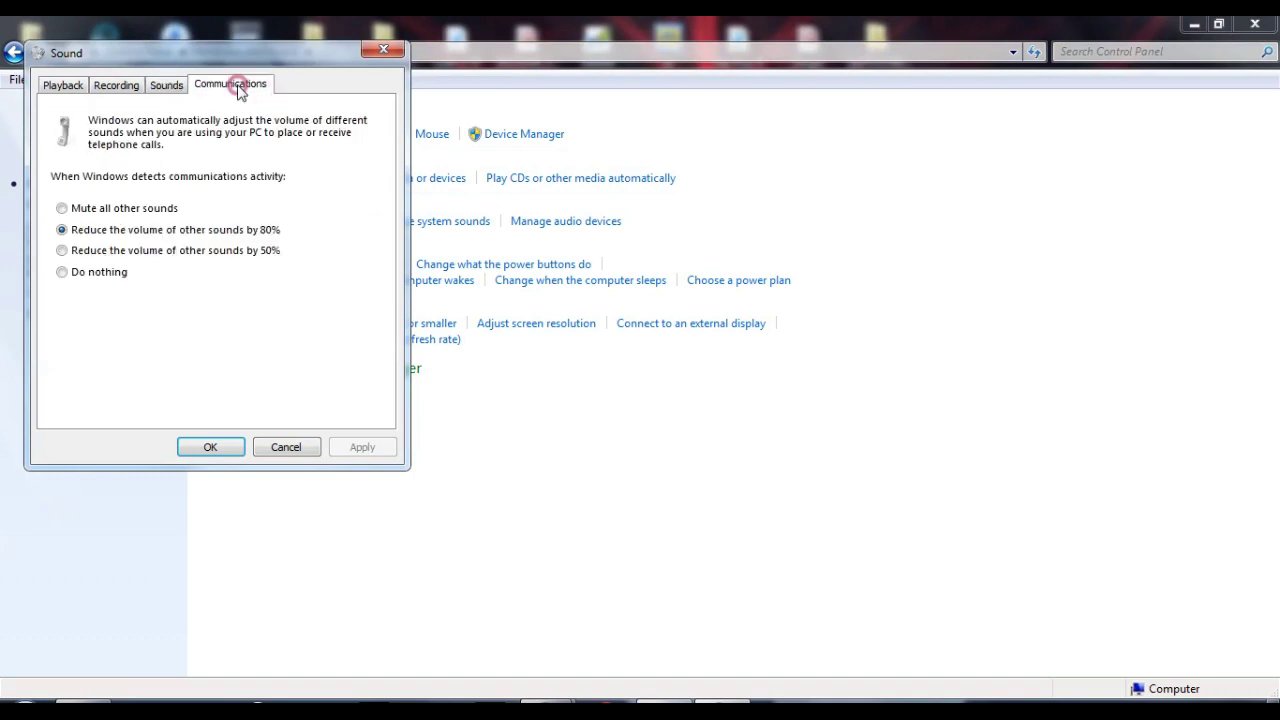
{"action": "left_click", "coordinate": [62, 86]}
{"action": "left_click", "coordinate": [116, 86]}
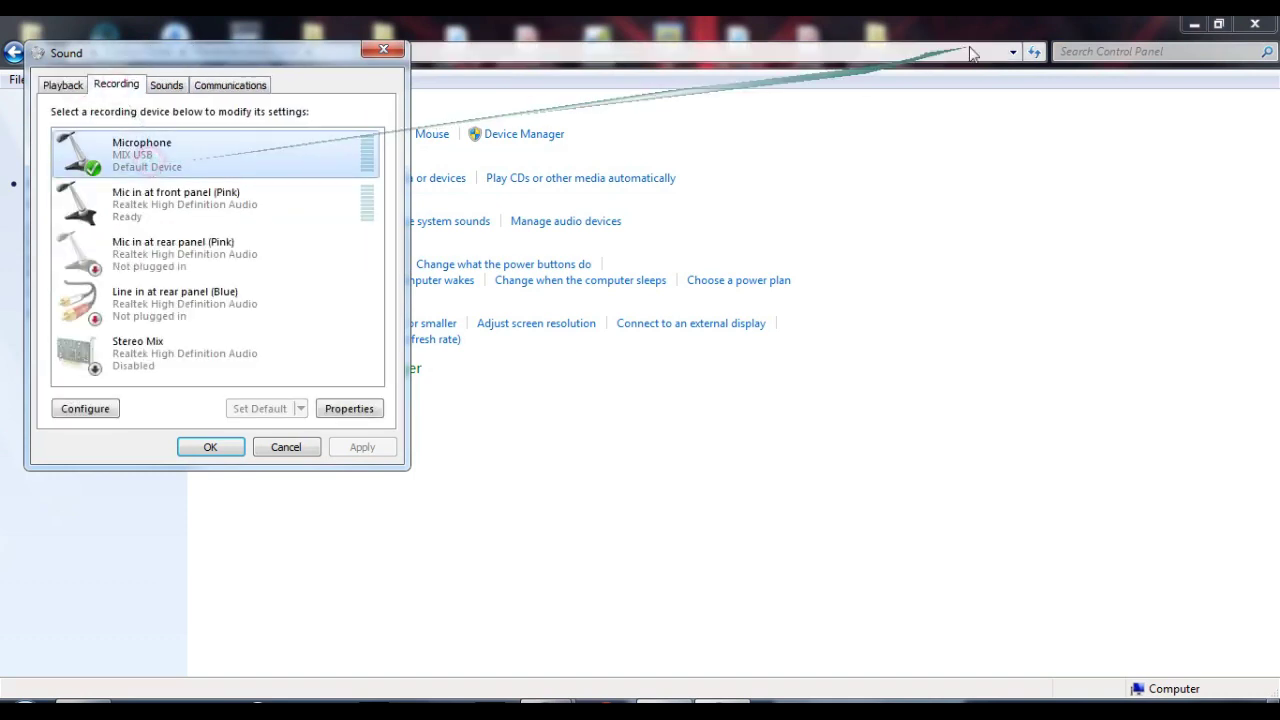
{"action": "left_click", "coordinate": [1255, 24]}
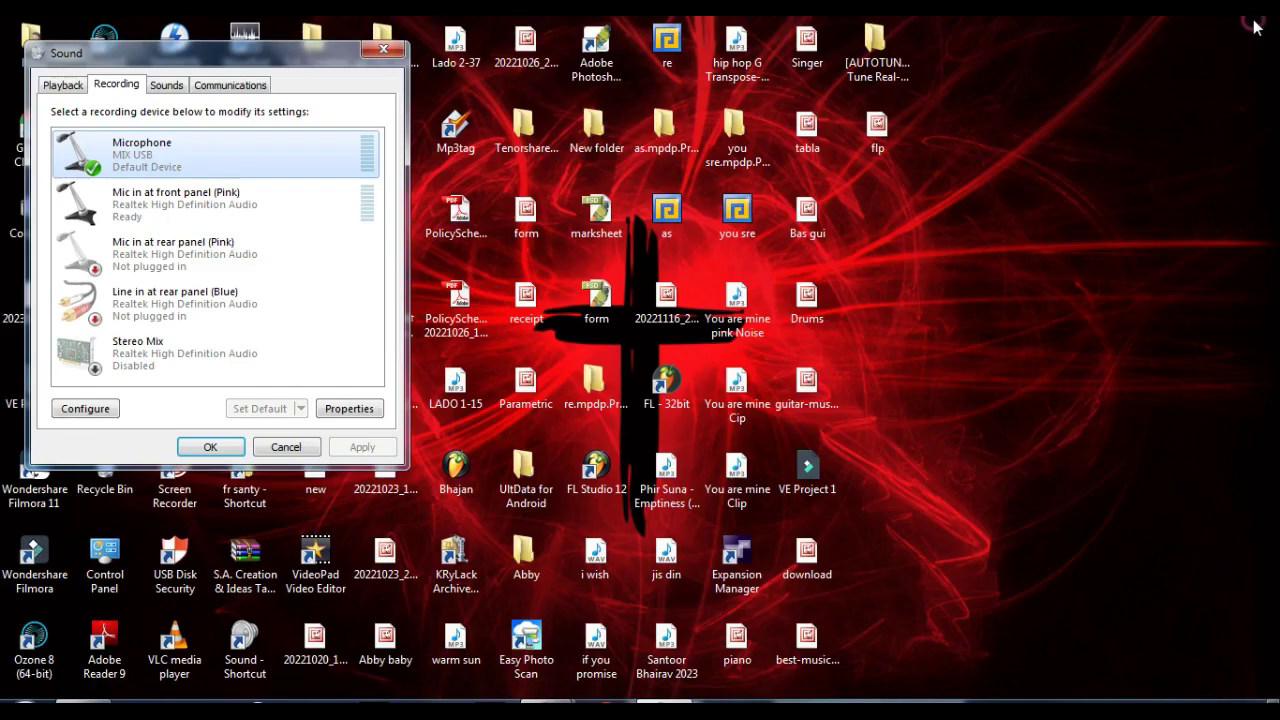
{"action": "left_click", "coordinate": [384, 49]}
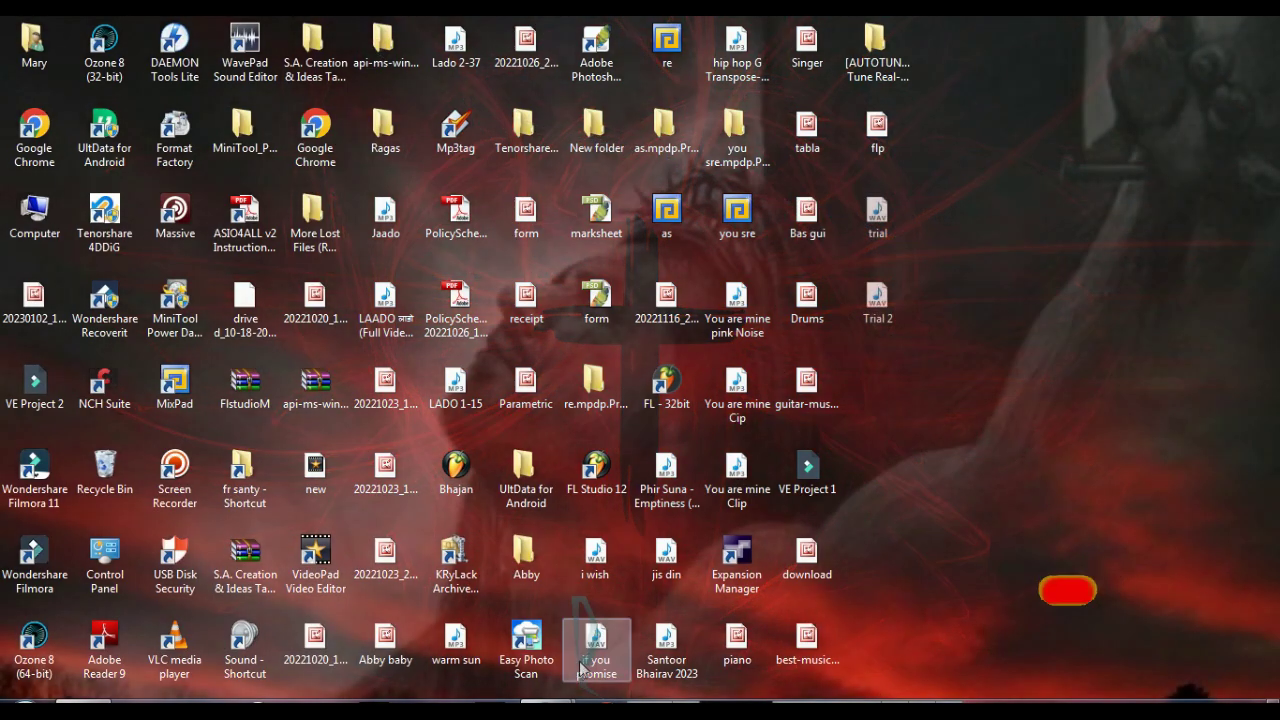
Switch to the empty FL Studio 20 project and show the mixer over the playlist.
{"action": "mouse_move", "coordinate": [548, 711]}
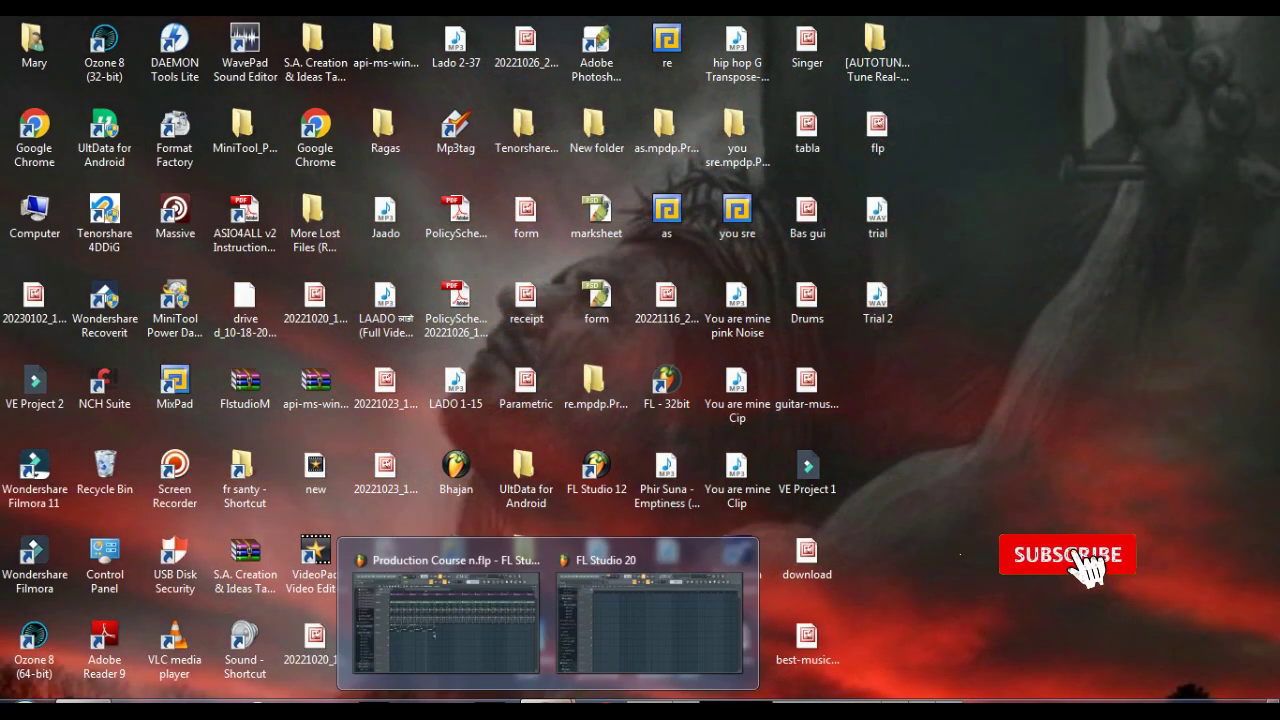
{"action": "left_click", "coordinate": [594, 639]}
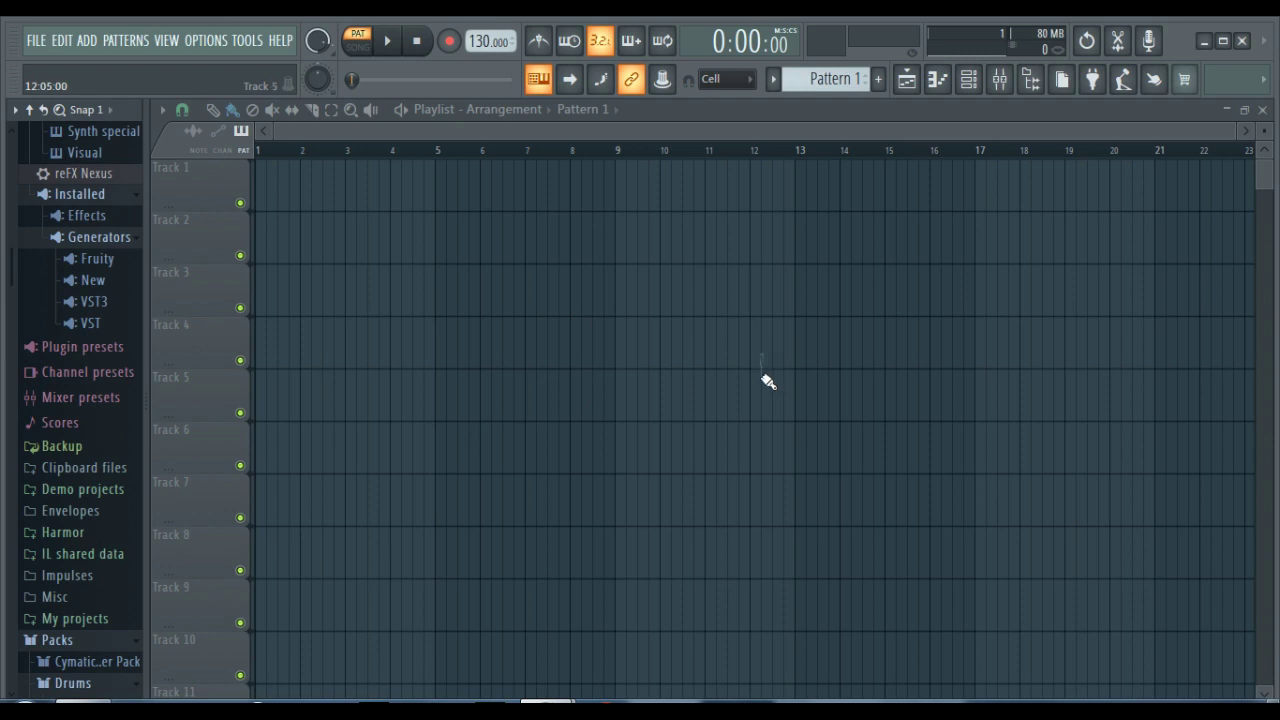
{"action": "left_click", "coordinate": [1013, 89]}
{"action": "left_click_drag", "start_coordinate": [918, 194], "coordinate": [964, 147]}
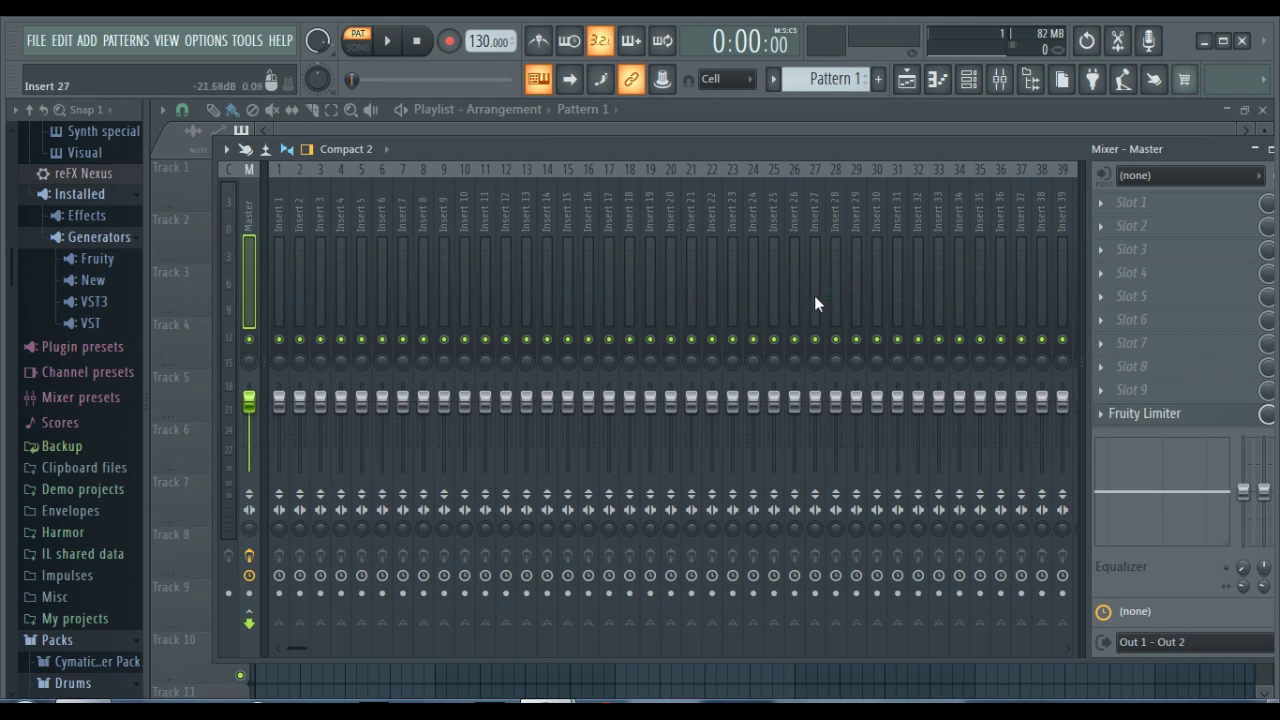
Set the audio input of mixer track Insert 1 to the mono FL Studio ASIO input In 1.
{"action": "left_click", "coordinate": [285, 276]}
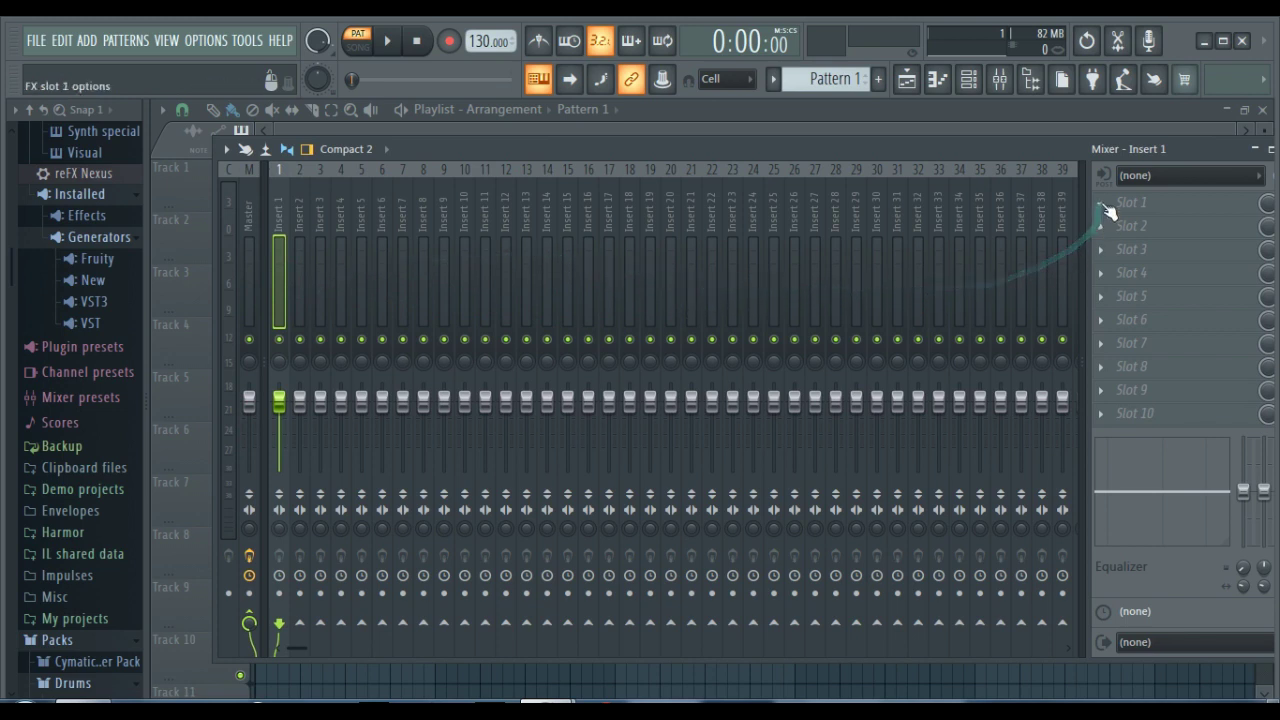
{"action": "left_click", "coordinate": [1166, 175]}
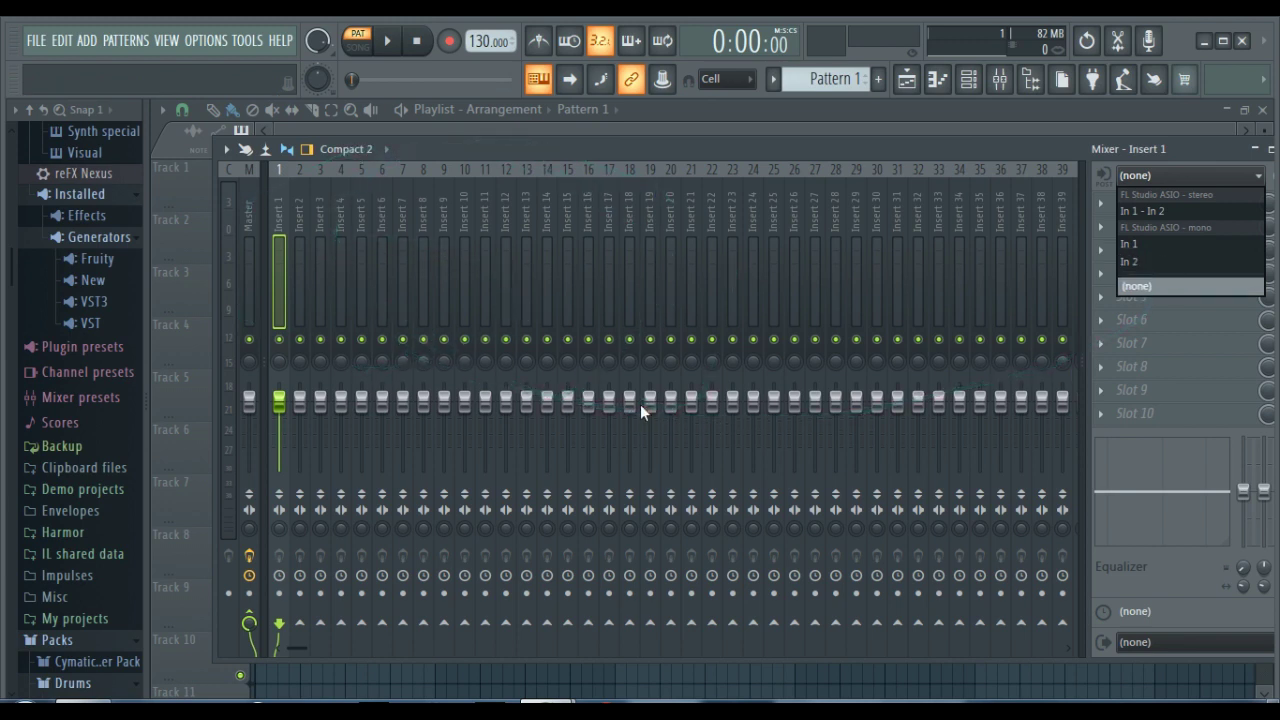
{"action": "left_click", "coordinate": [1167, 244]}
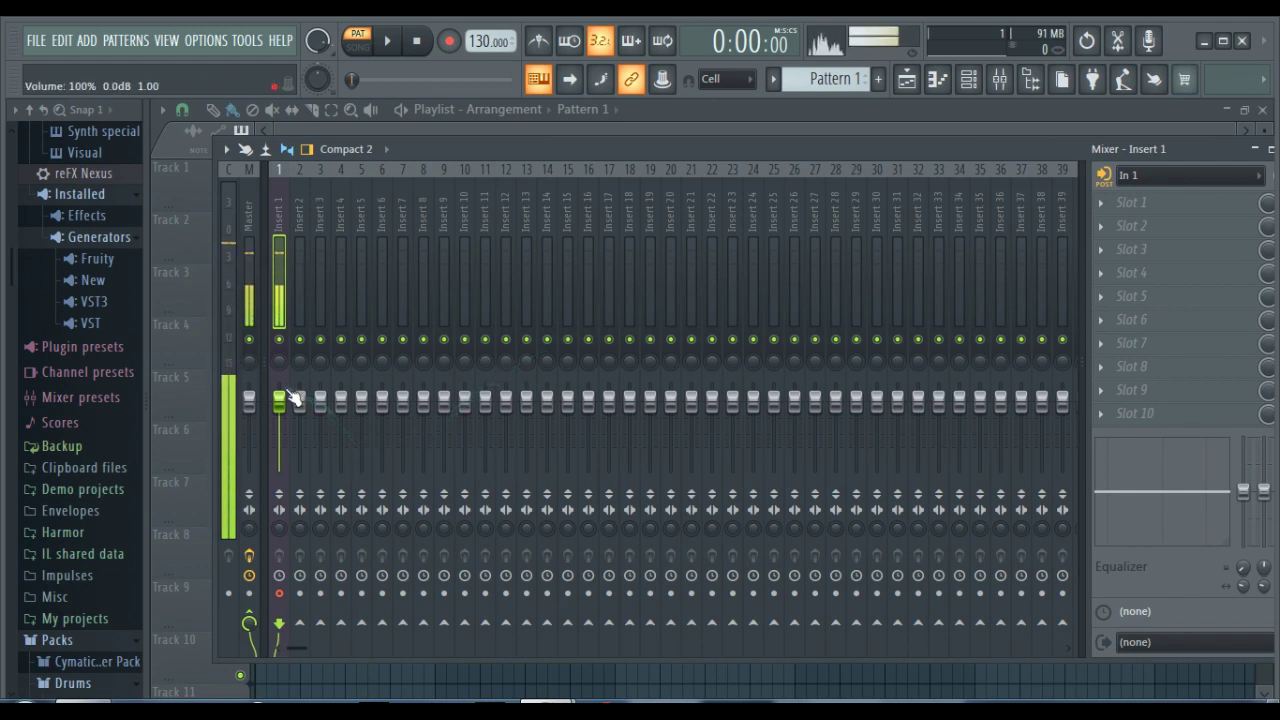
Try lower volume levels on Insert 1, remove its routing to the Master and return its volume to 100%.
{"action": "left_click_drag", "start_coordinate": [289, 392], "coordinate": [284, 474]}
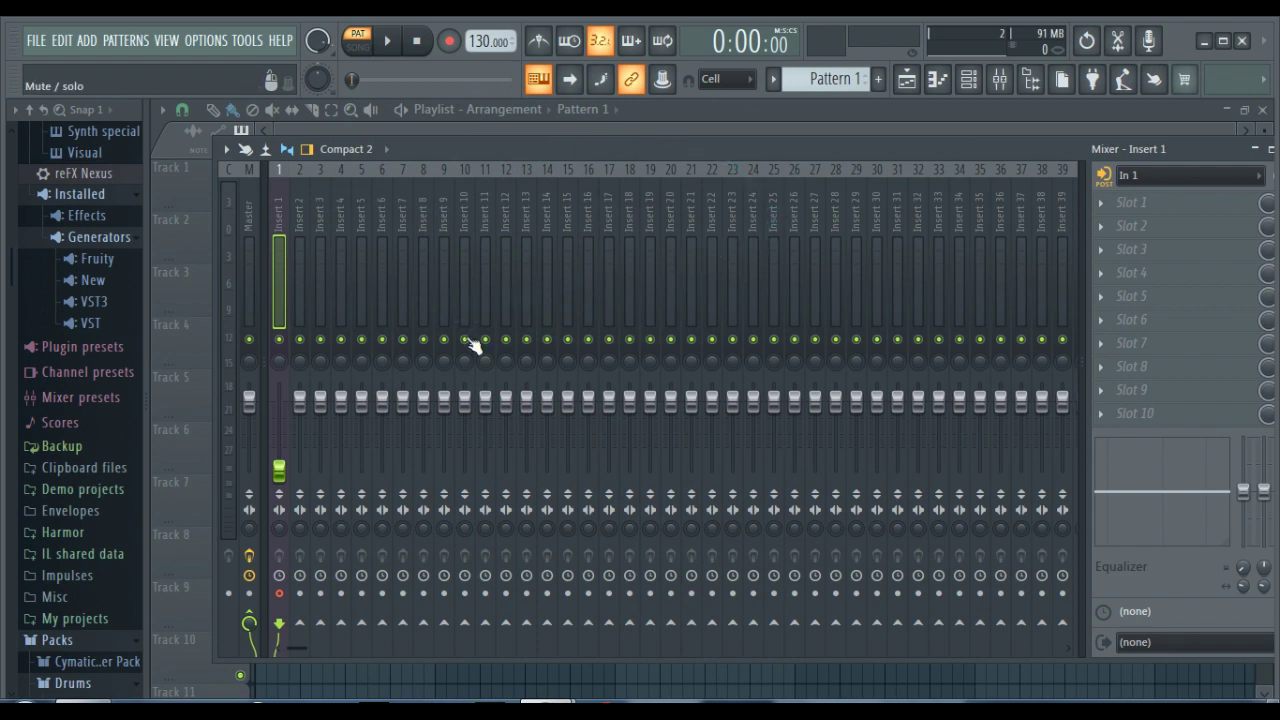
{"action": "mouse_move", "coordinate": [279, 470]}
{"action": "left_mouse_down"}
{"action": "mouse_move", "coordinate": [278, 400]}
{"action": "mouse_move", "coordinate": [286, 477]}
{"action": "mouse_move", "coordinate": [272, 424]}
{"action": "mouse_move", "coordinate": [285, 453]}
{"action": "left_mouse_up"}
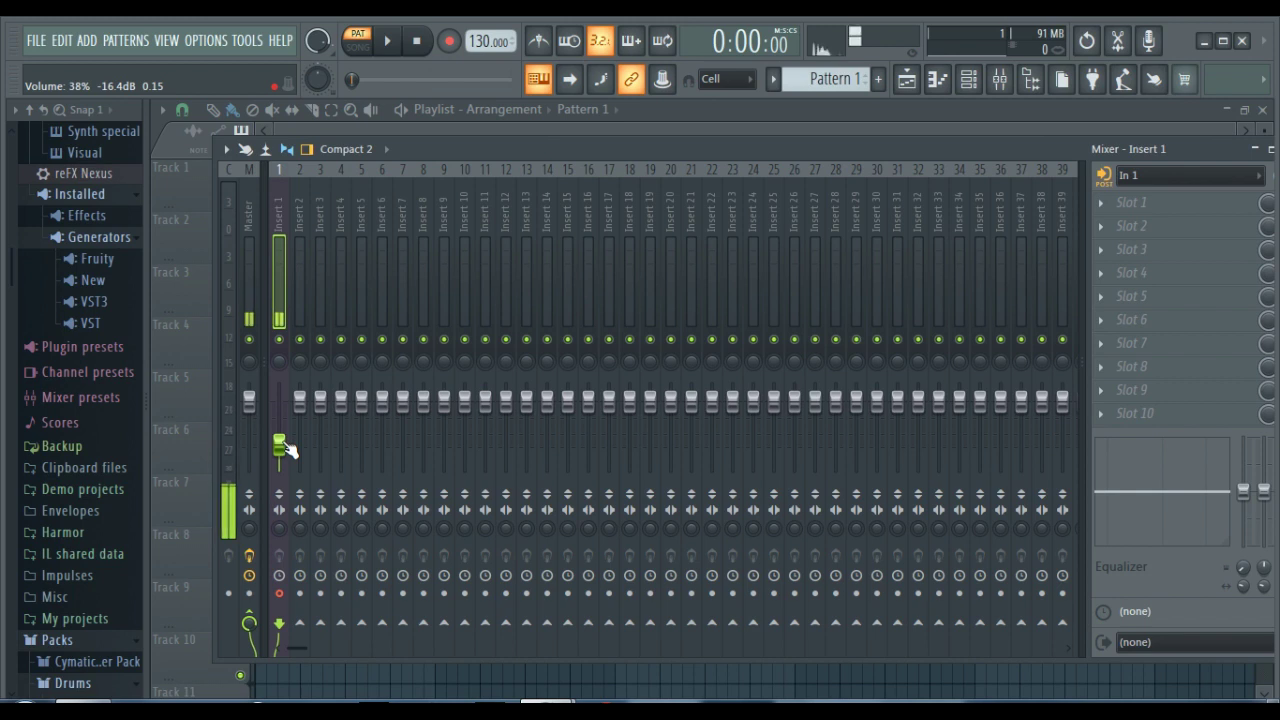
{"action": "left_click", "coordinate": [252, 614]}
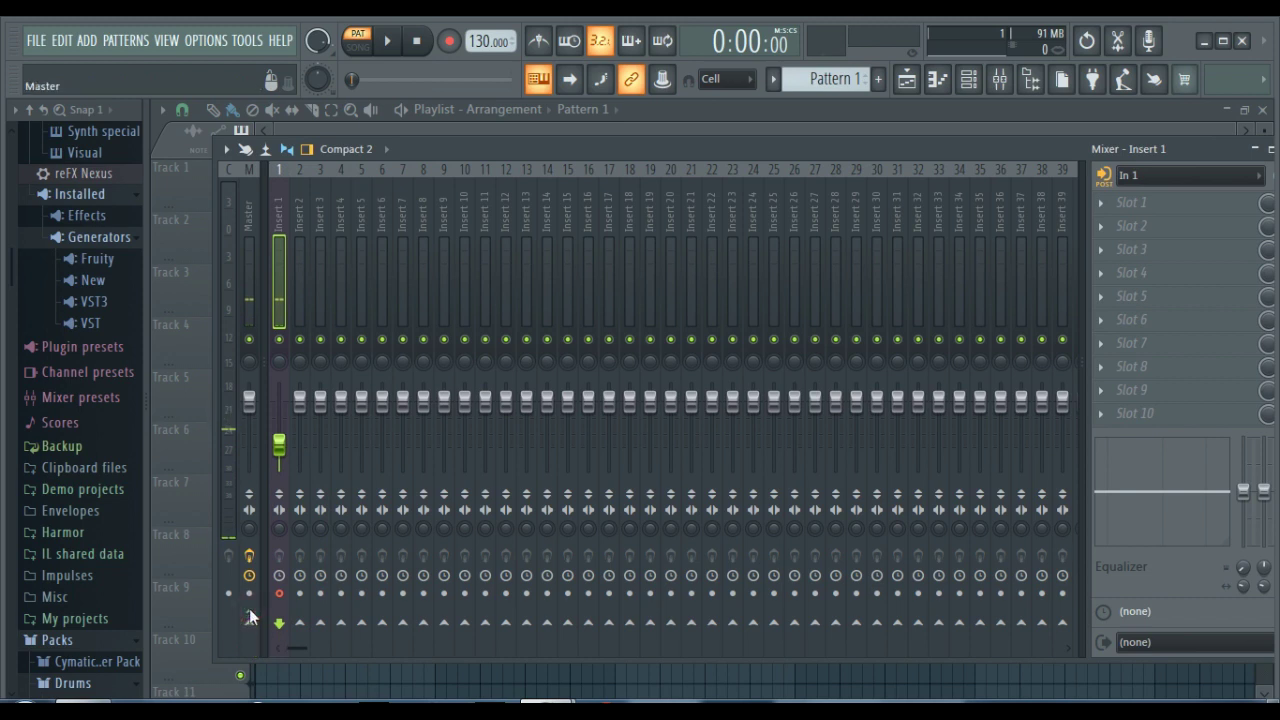
{"action": "left_click_drag", "start_coordinate": [292, 462], "coordinate": [292, 375]}
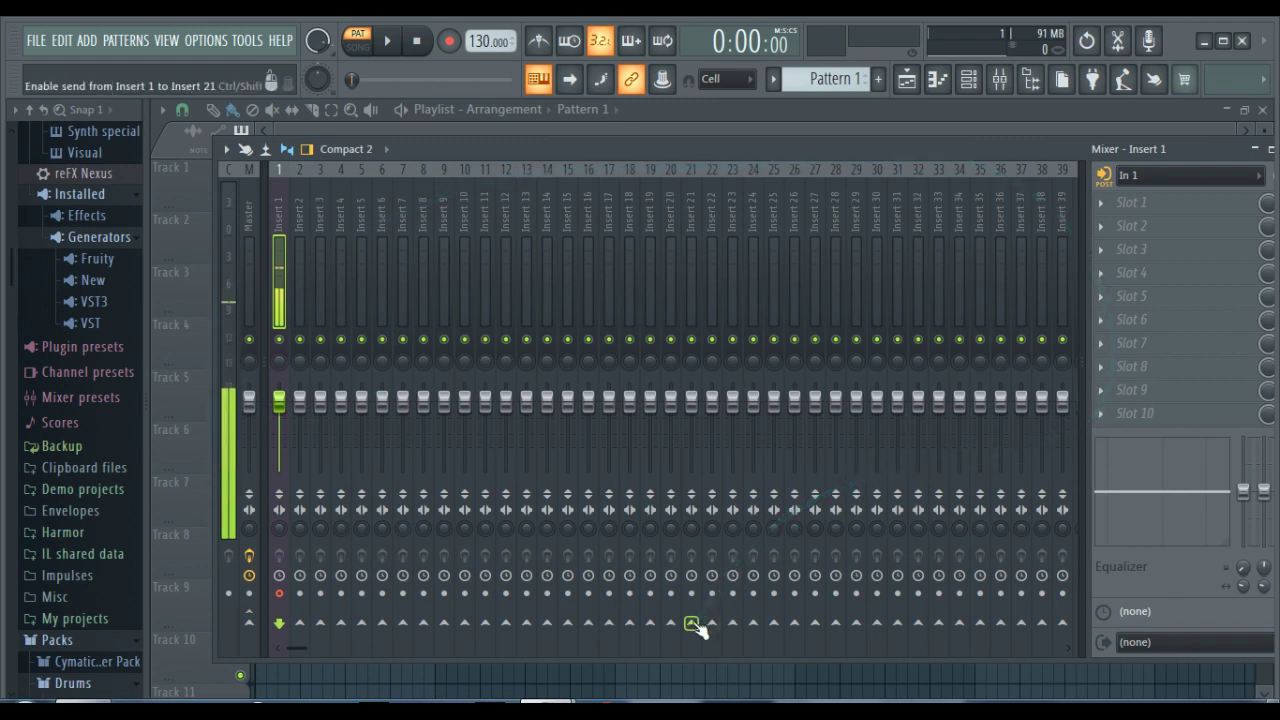
Move the mixer down to uncover the first playlist track, and open and dismiss the recording choices.
{"action": "left_click_drag", "start_coordinate": [684, 145], "coordinate": [705, 216]}
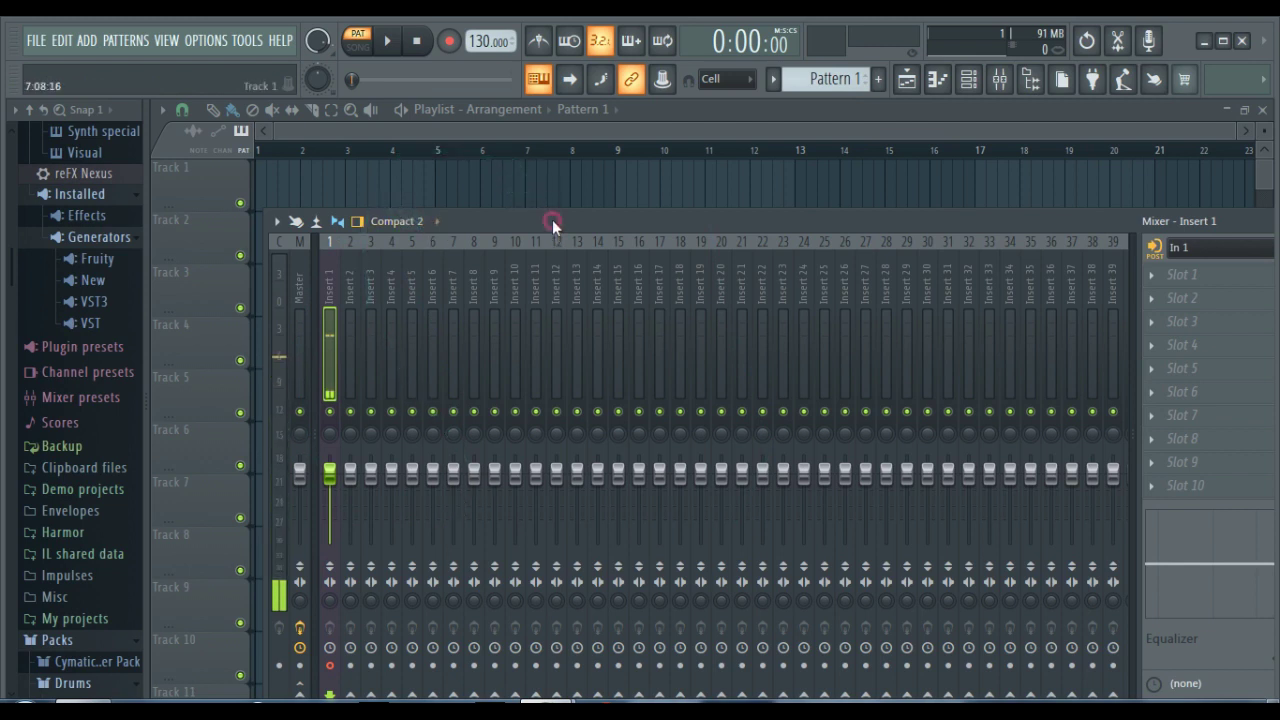
{"action": "left_click_drag", "start_coordinate": [552, 220], "coordinate": [576, 208]}
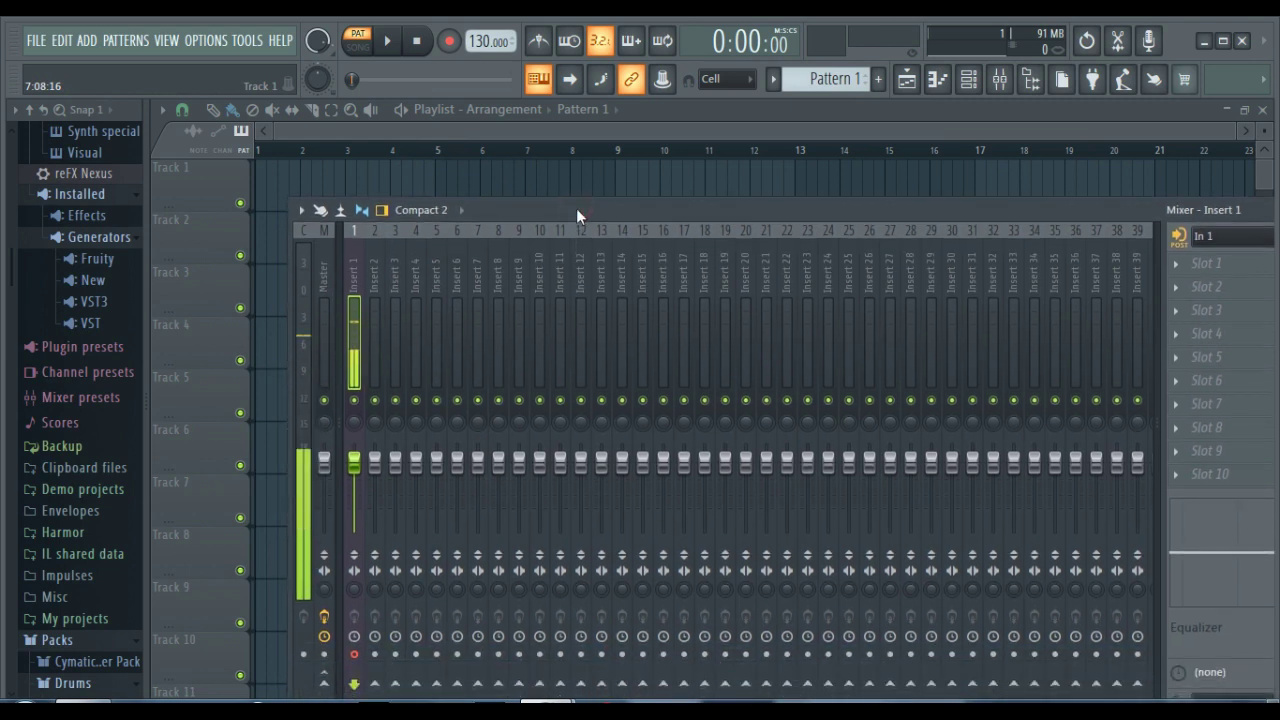
{"action": "left_click", "coordinate": [450, 42]}
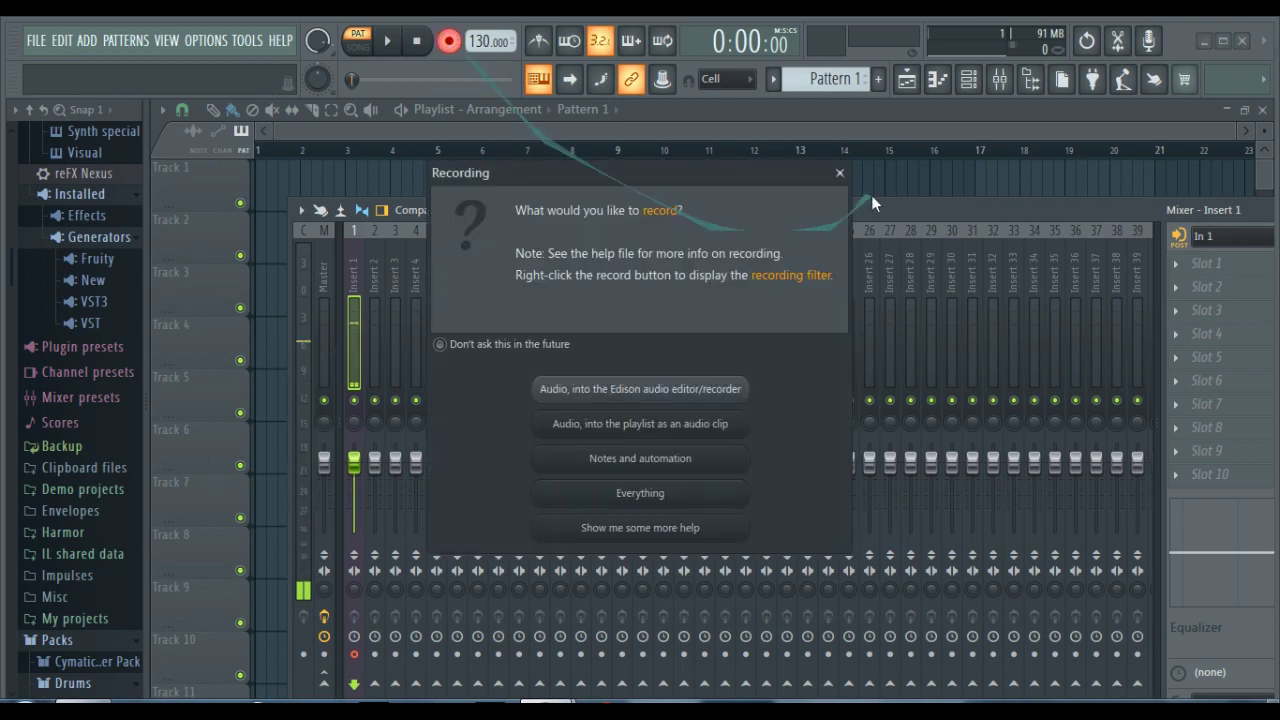
{"action": "left_click", "coordinate": [841, 174]}
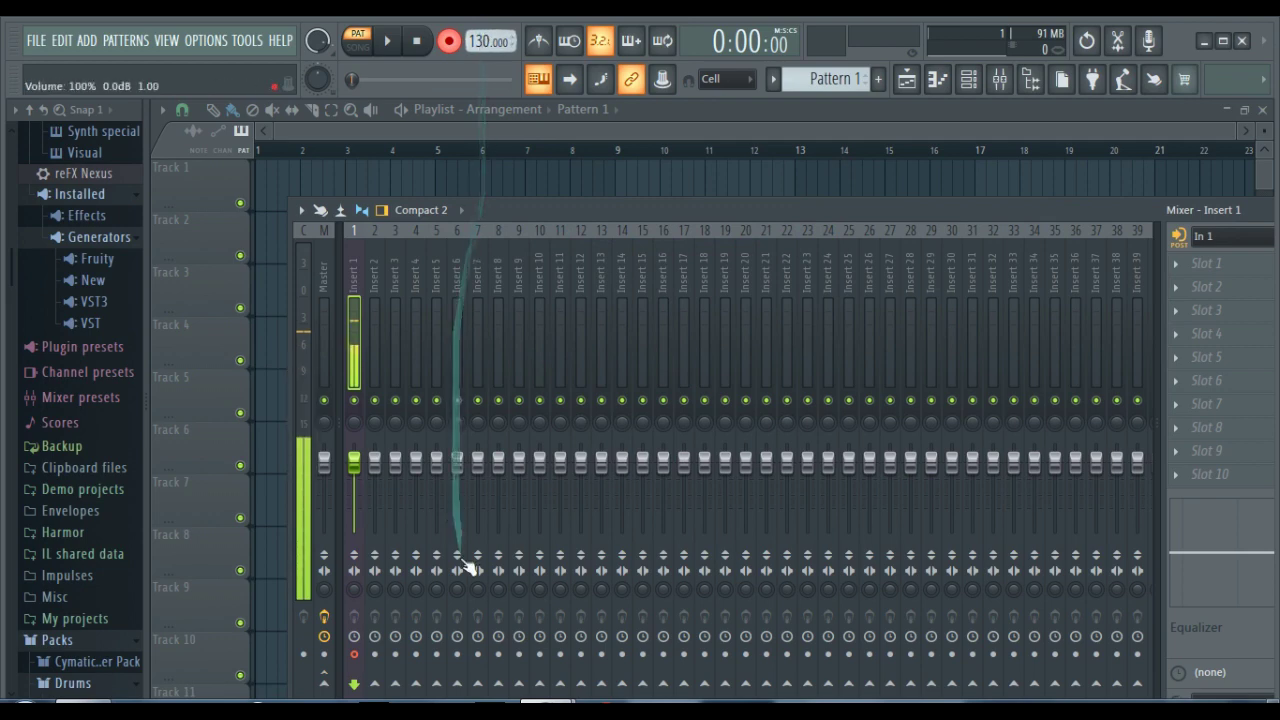
Check the tempo of the Production Course n.flp project in the other FL Studio window and return to the empty project.
{"action": "left_click", "coordinate": [507, 659]}
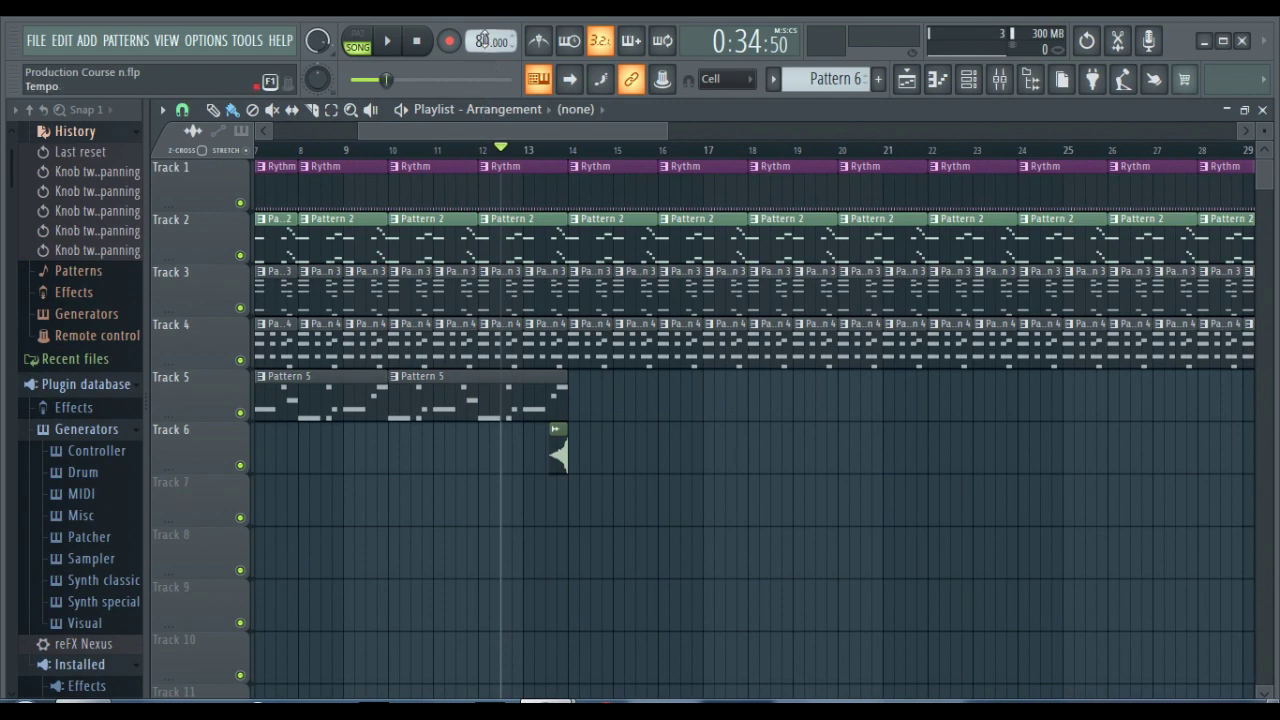
{"action": "mouse_move", "coordinate": [590, 692]}
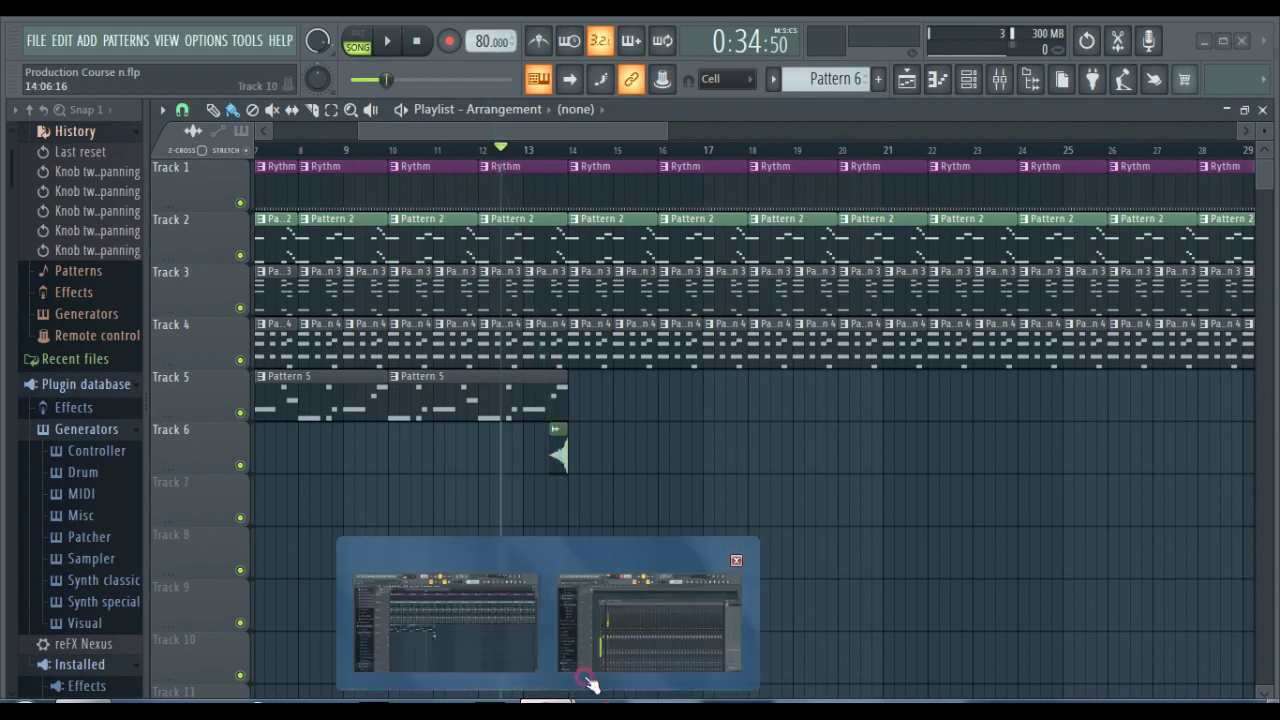
{"action": "left_click", "coordinate": [650, 625]}
Set the empty project's tempo to 80 BPM and view the preset tempo choices.
{"action": "right_click", "coordinate": [488, 40]}
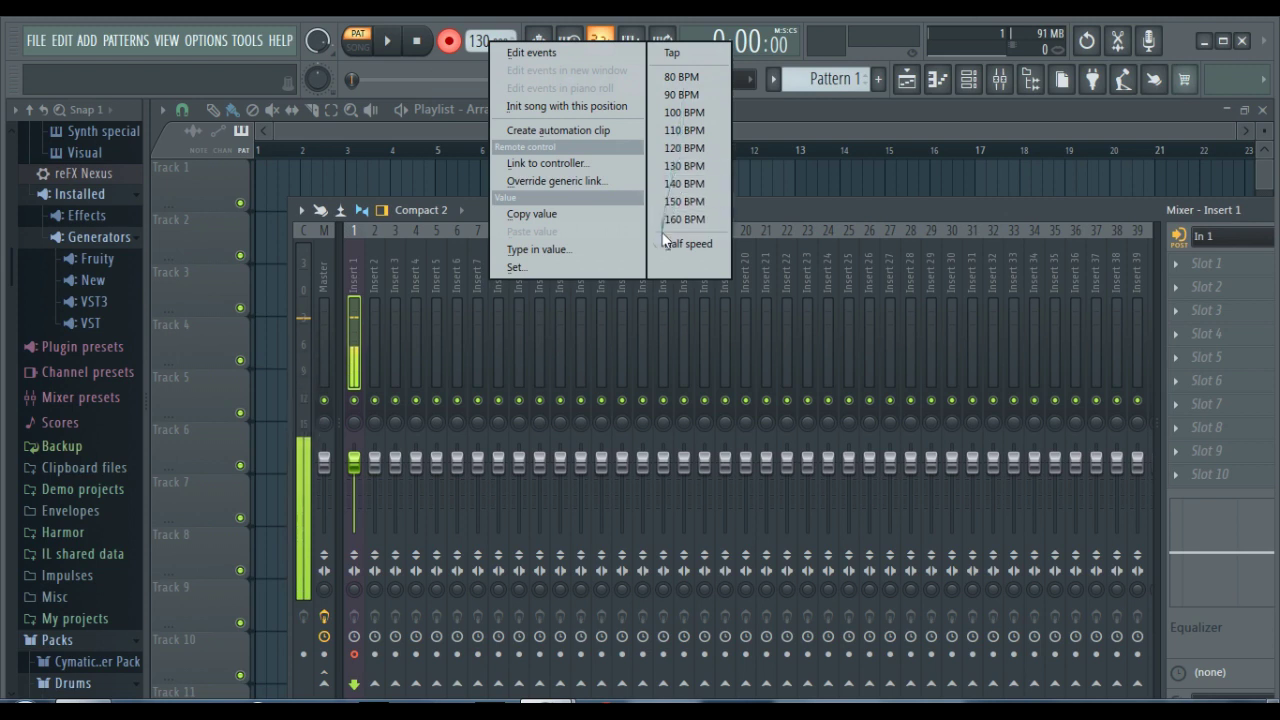
{"action": "left_click", "coordinate": [562, 255]}
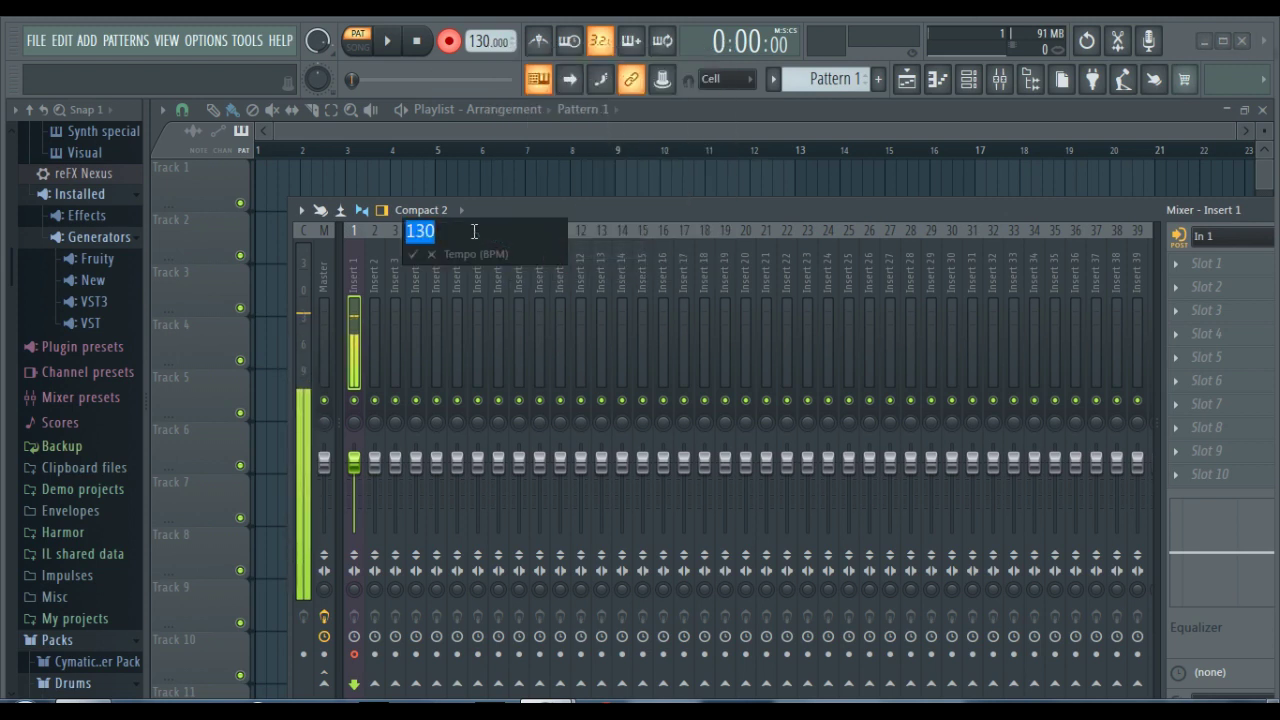
{"action": "type", "text": "20"}
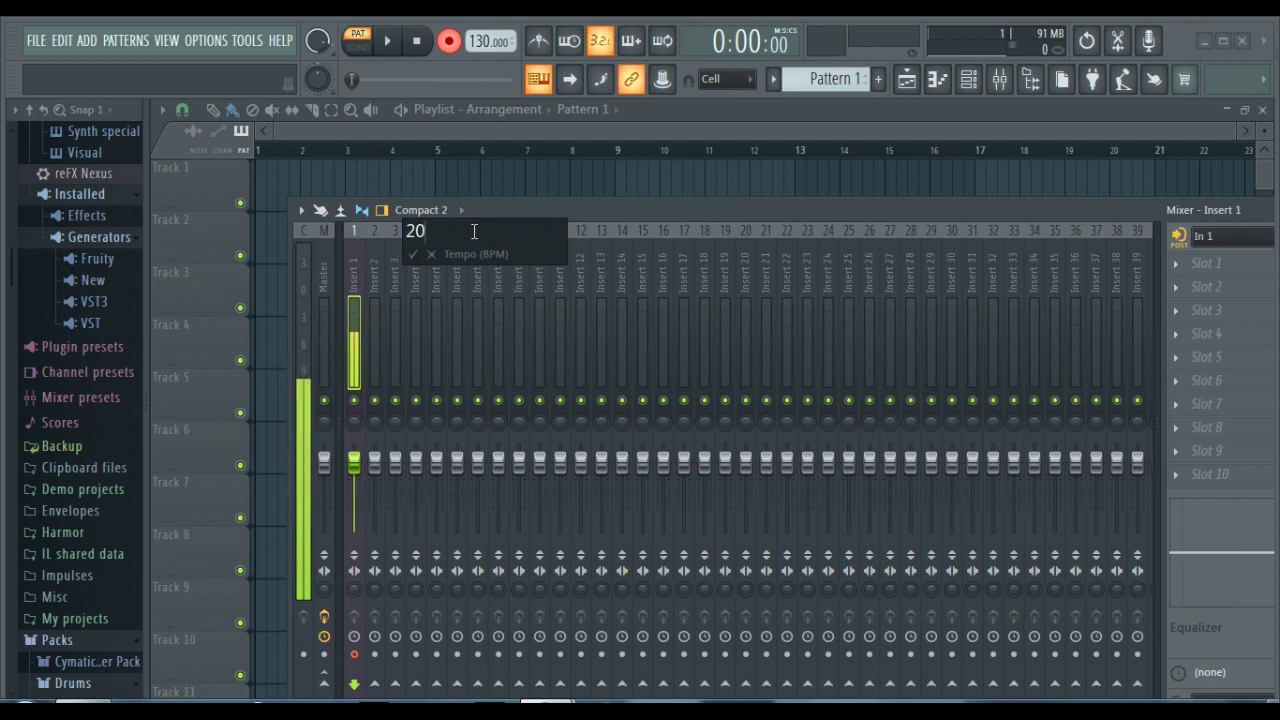
{"action": "key", "text": "BackSpace"}
{"action": "key", "text": "BackSpace"}
{"action": "type", "text": "80"}
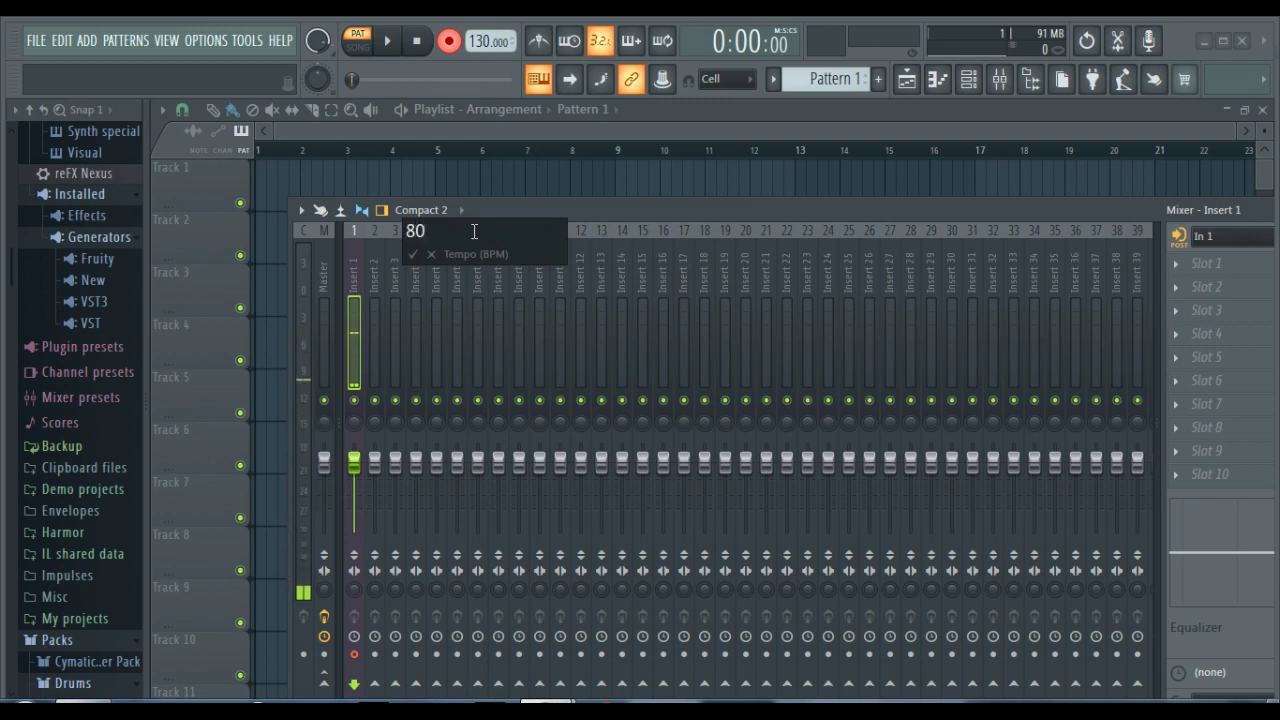
{"action": "key", "text": "Return"}
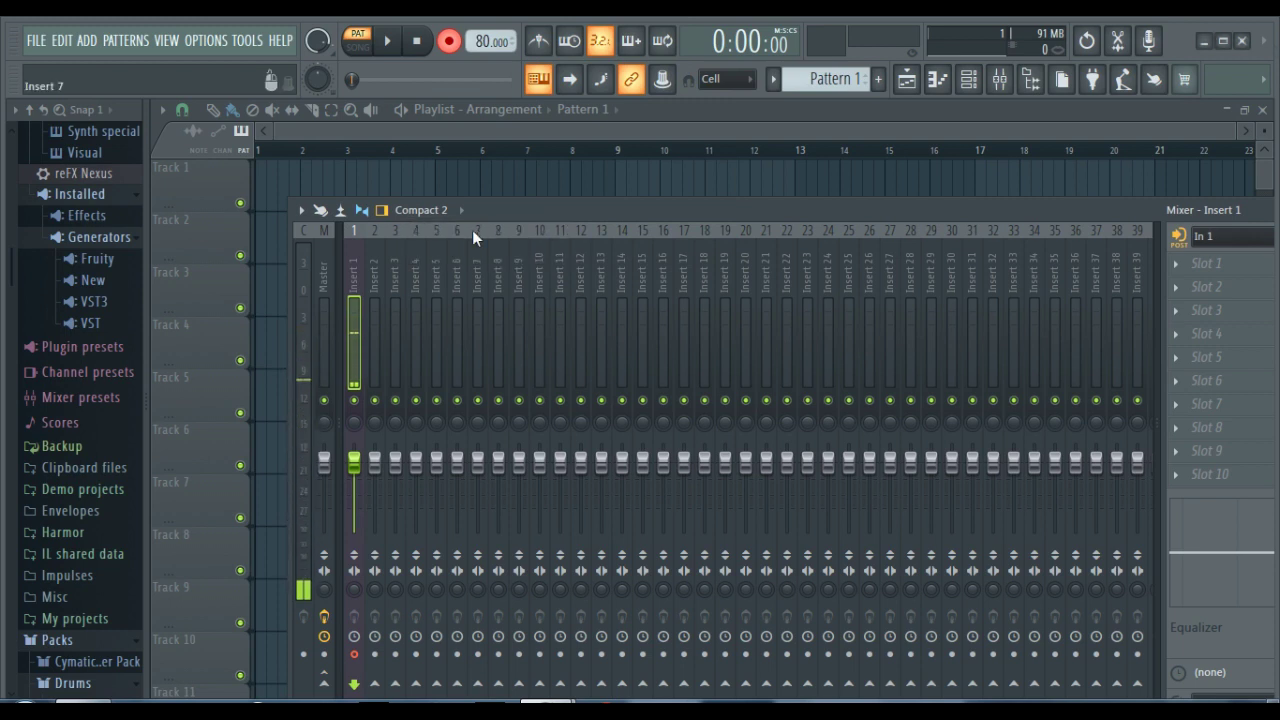
{"action": "right_click", "coordinate": [481, 46]}
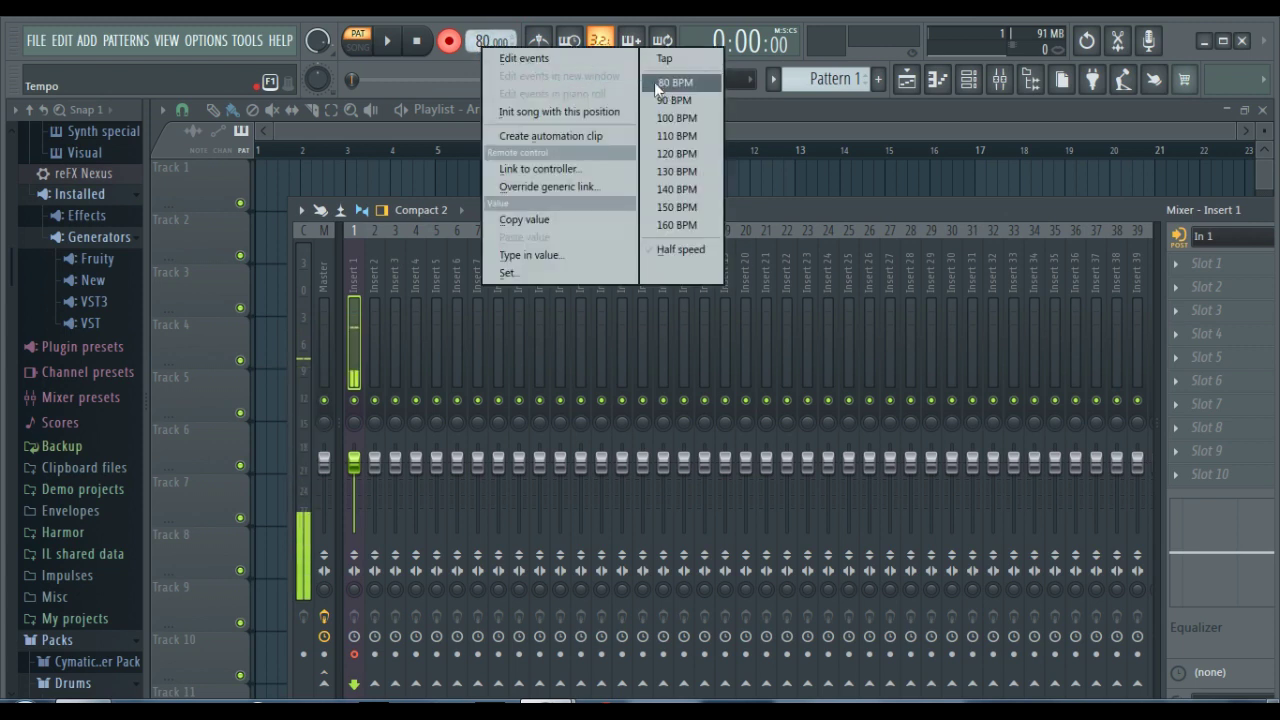
{"action": "left_click", "coordinate": [457, 63]}
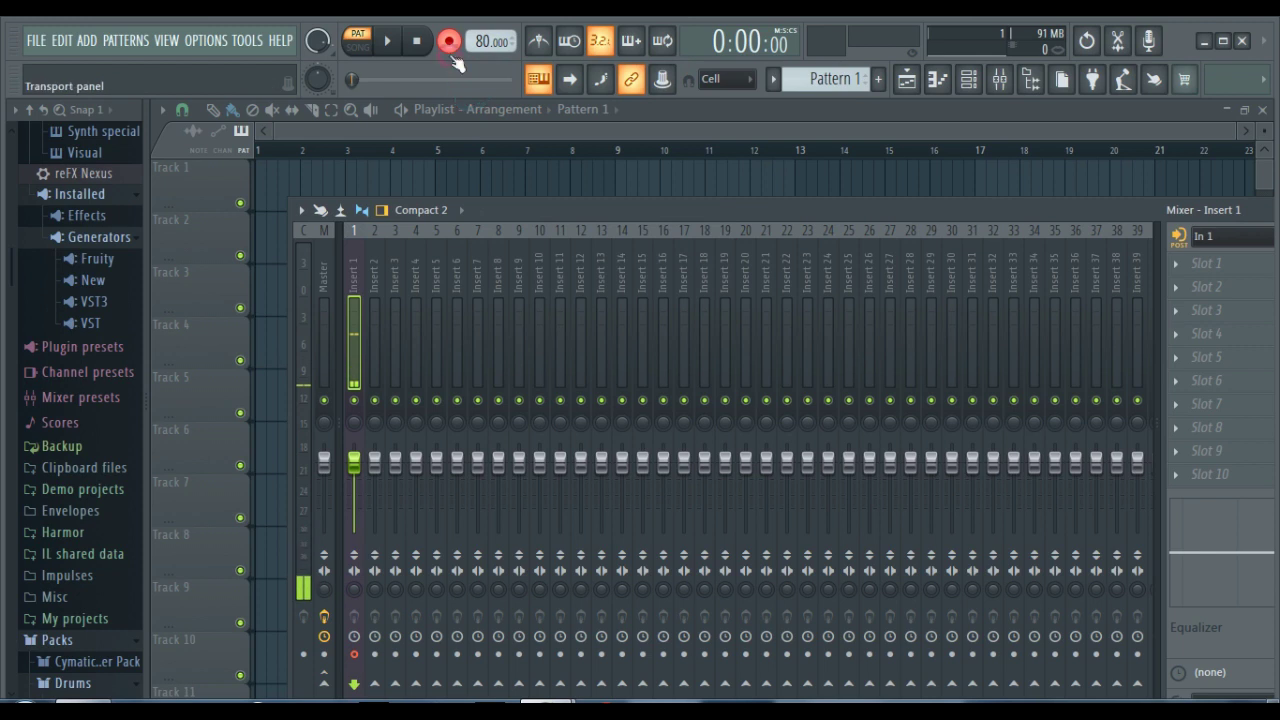
Record the microphone audio on Insert 1 into the Edison audio editor and stop the recording after about 20 seconds.
{"action": "left_click", "coordinate": [449, 41]}
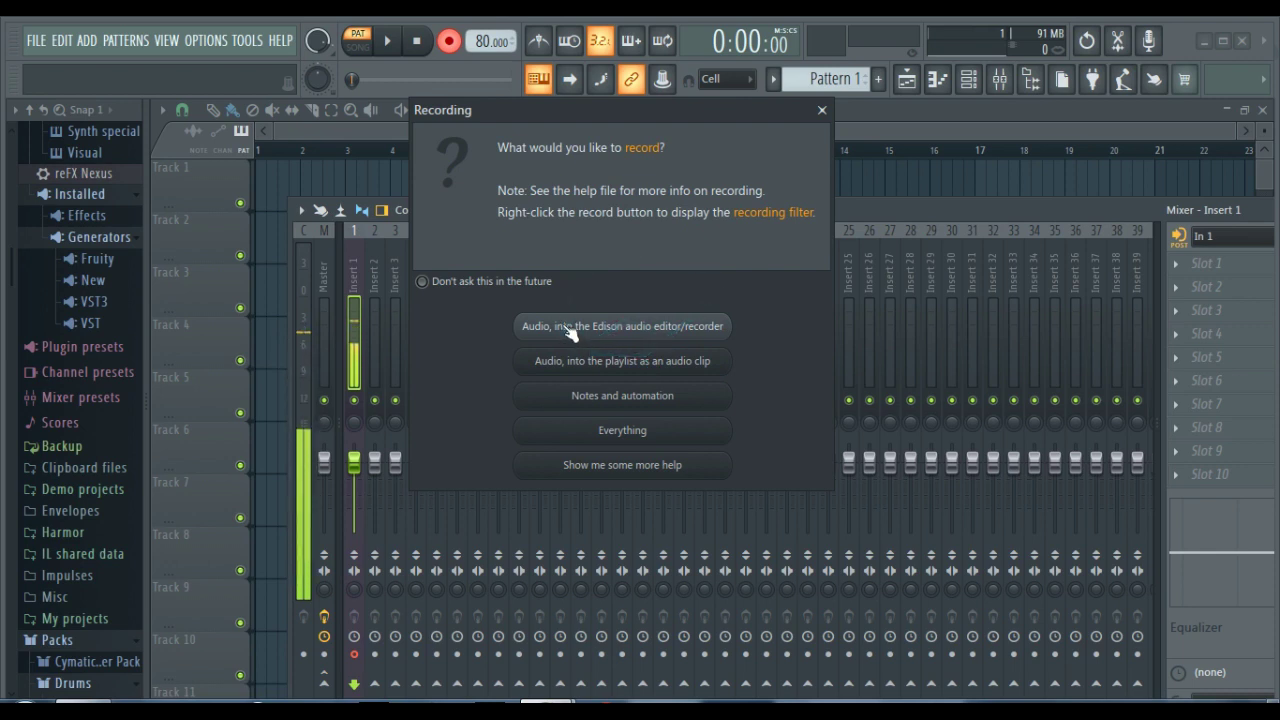
{"action": "left_click_drag", "start_coordinate": [623, 124], "coordinate": [661, 394]}
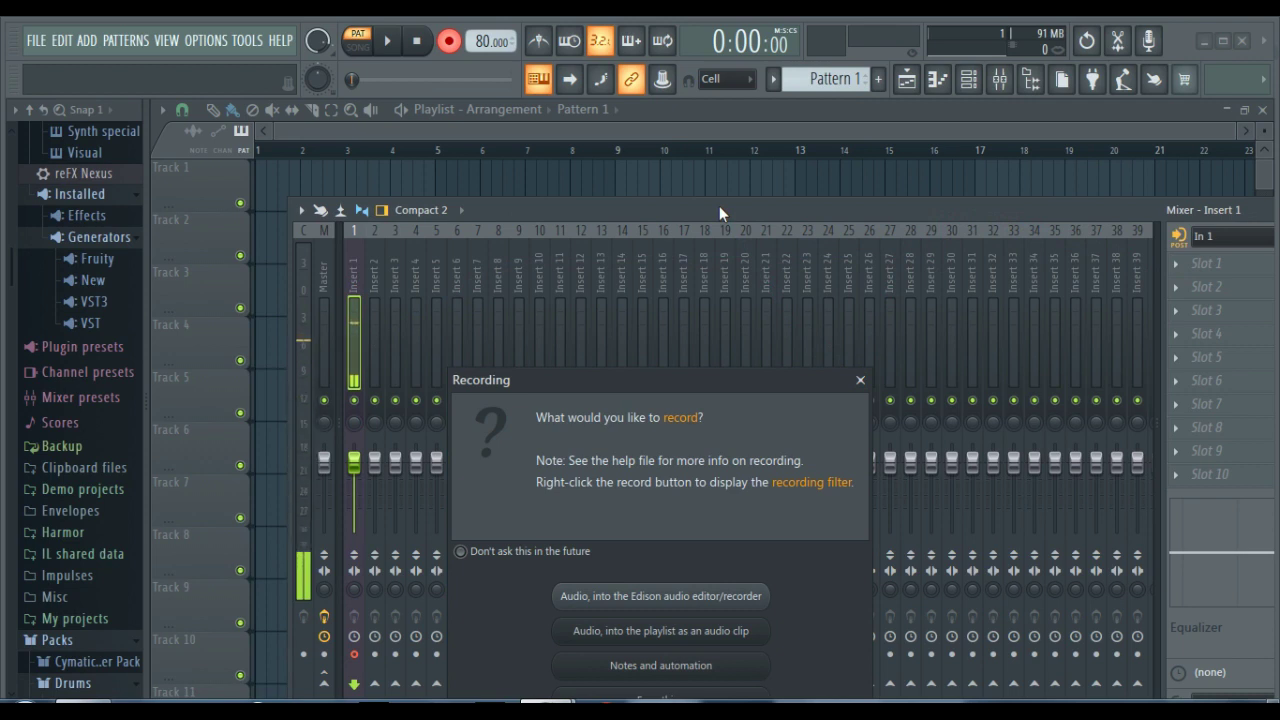
{"action": "left_click_drag", "start_coordinate": [681, 372], "coordinate": [665, 170]}
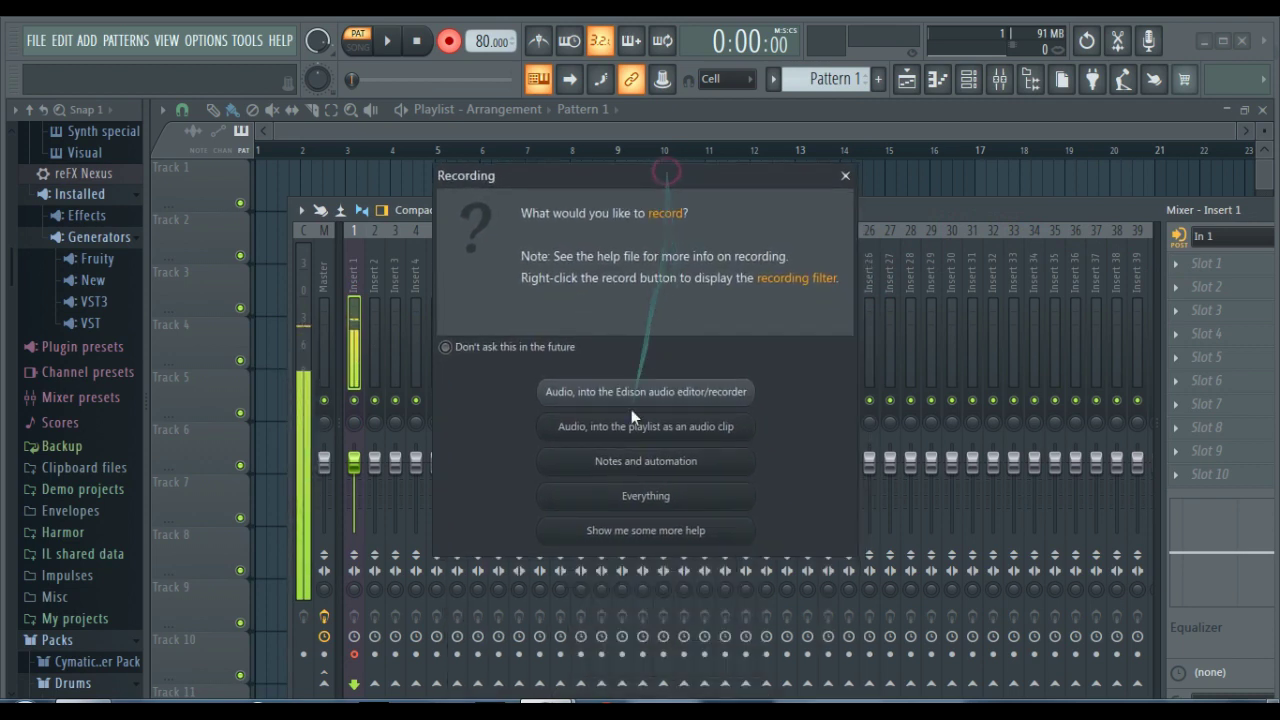
{"action": "left_click", "coordinate": [642, 400]}
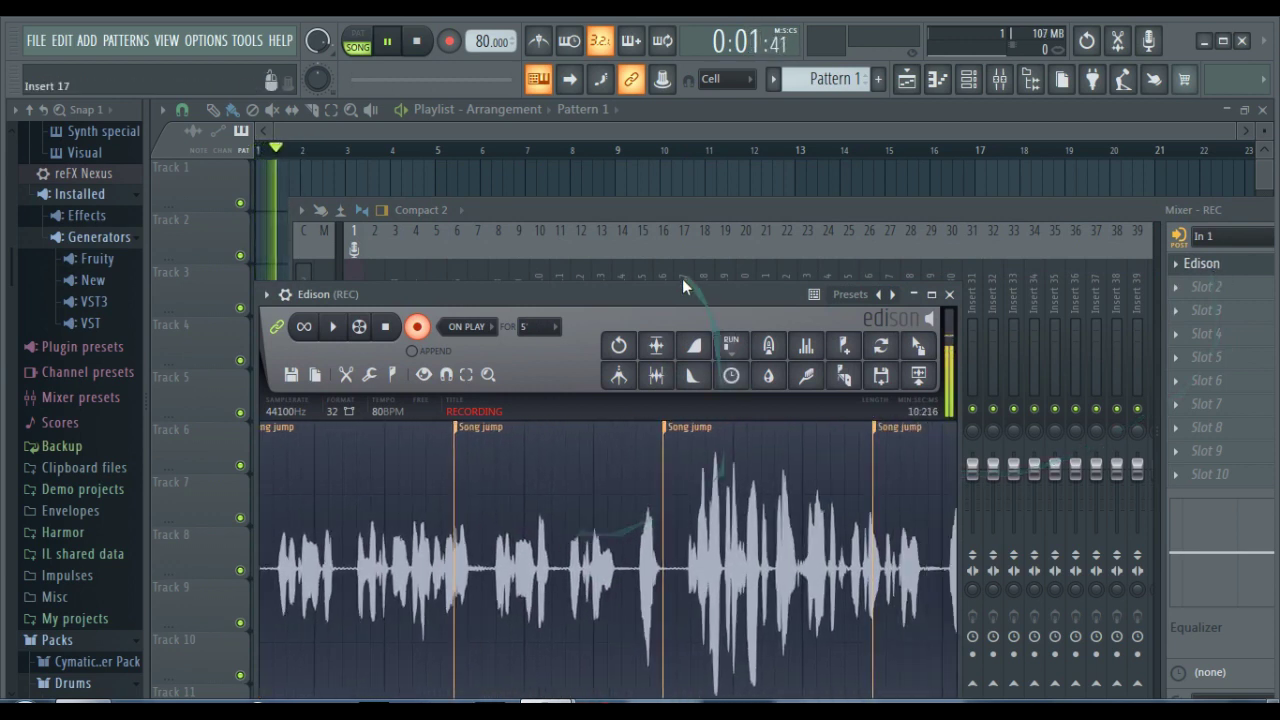
{"action": "left_click_drag", "start_coordinate": [672, 291], "coordinate": [732, 162]}
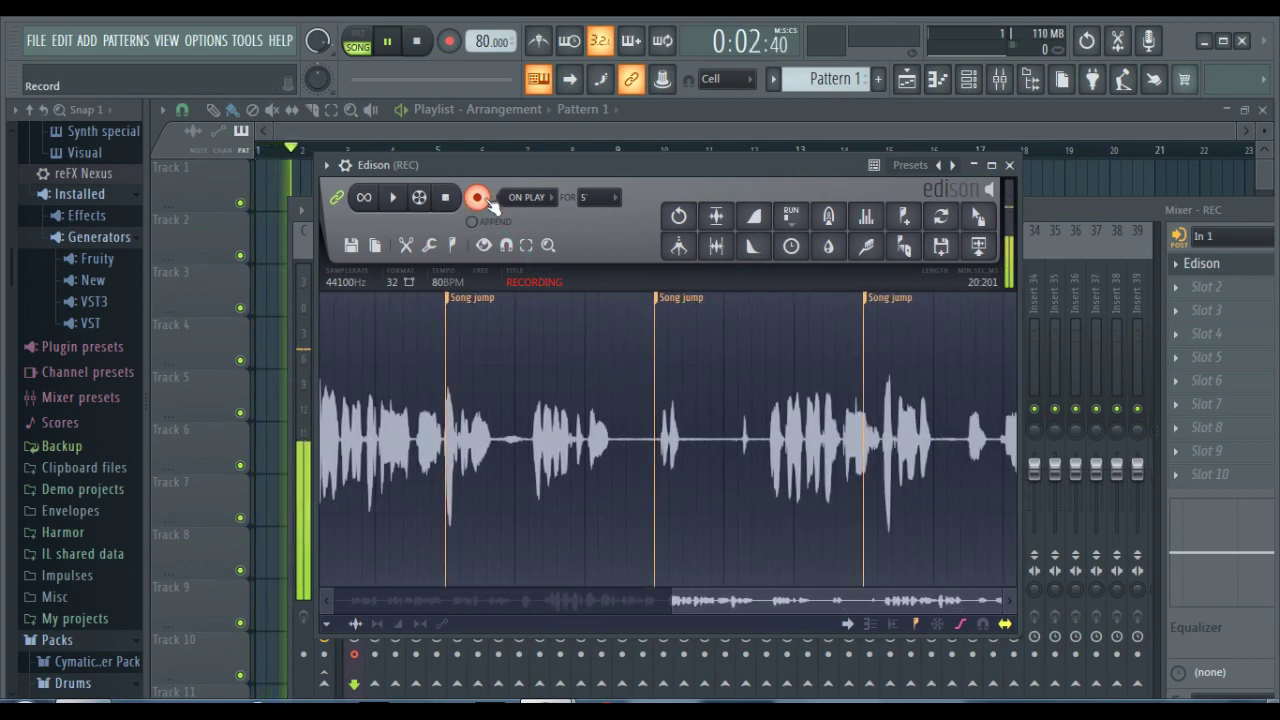
{"action": "left_click", "coordinate": [448, 199]}
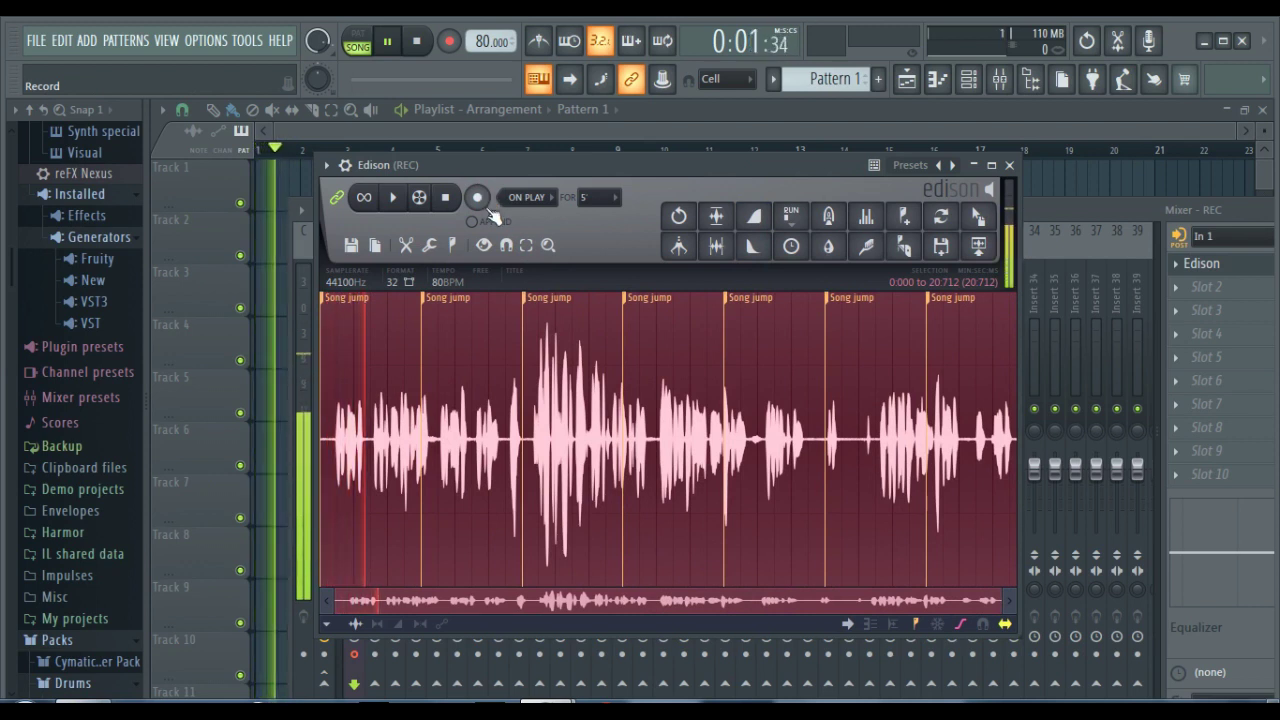
Stop the song playback and shift the Edison window aside so the mixer's REC track is uncovered.
{"action": "left_click", "coordinate": [418, 42]}
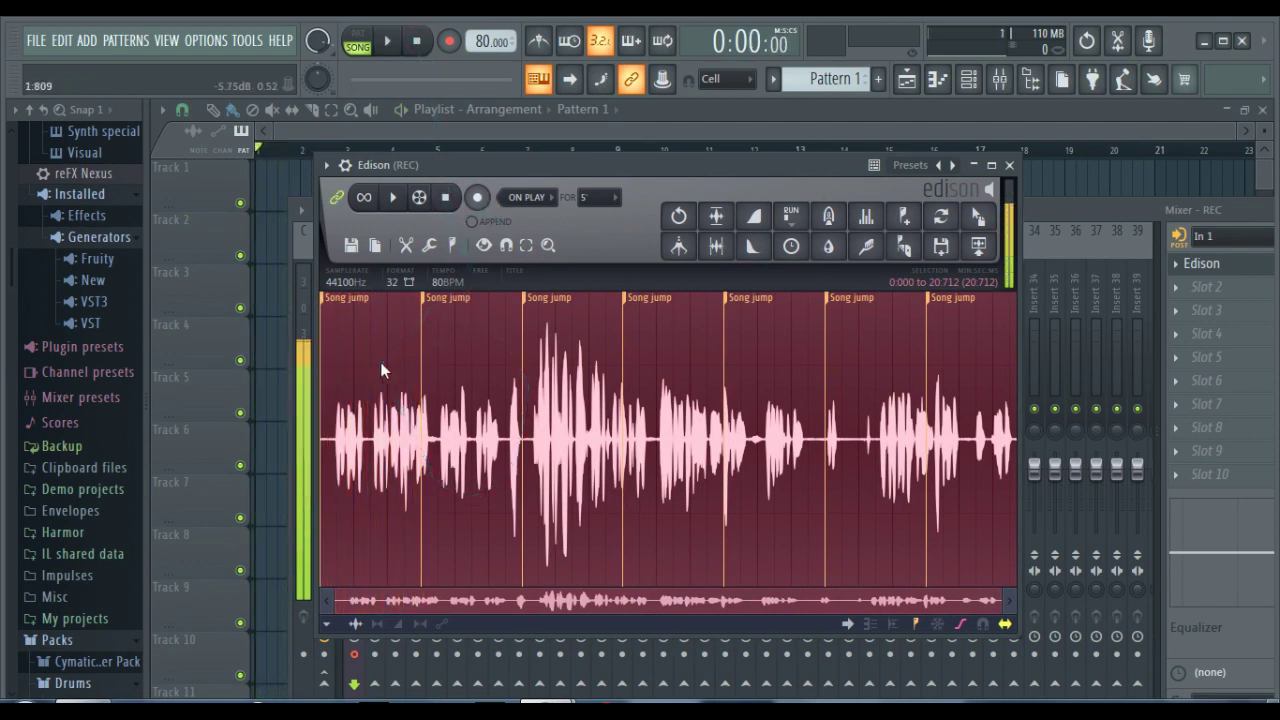
{"action": "left_click_drag", "start_coordinate": [671, 158], "coordinate": [648, 172]}
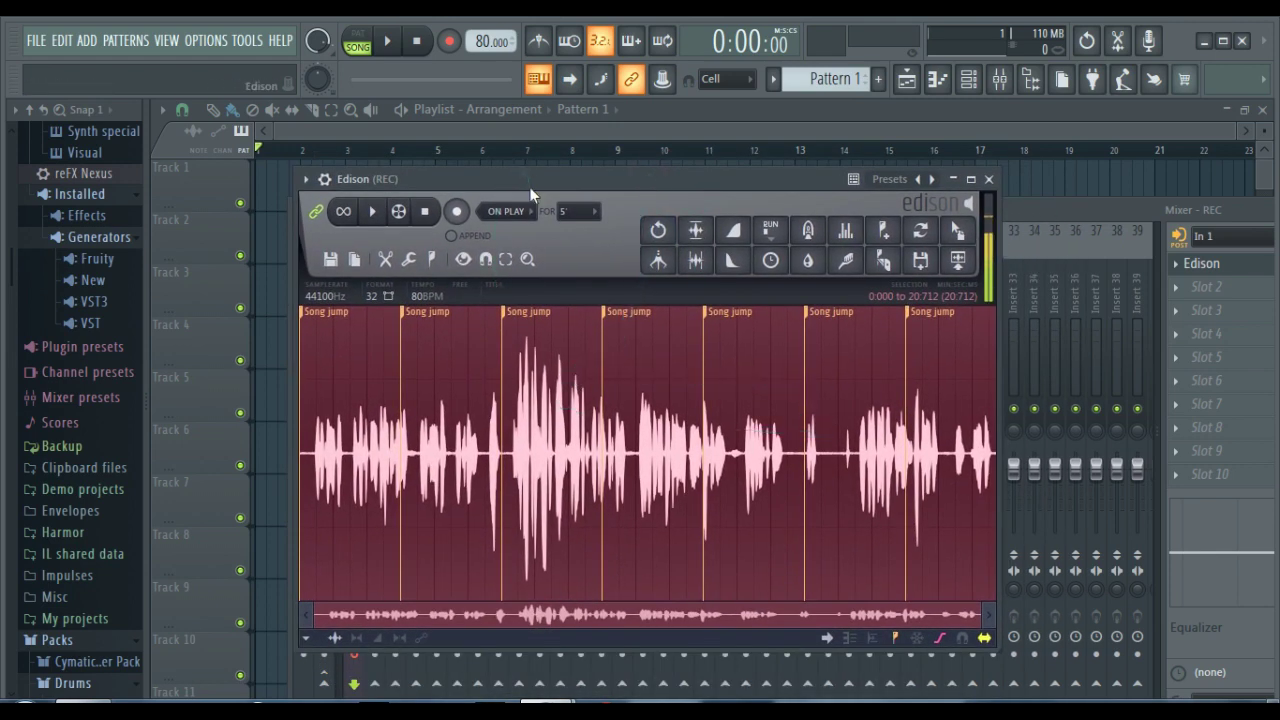
{"action": "left_click_drag", "start_coordinate": [530, 179], "coordinate": [618, 197]}
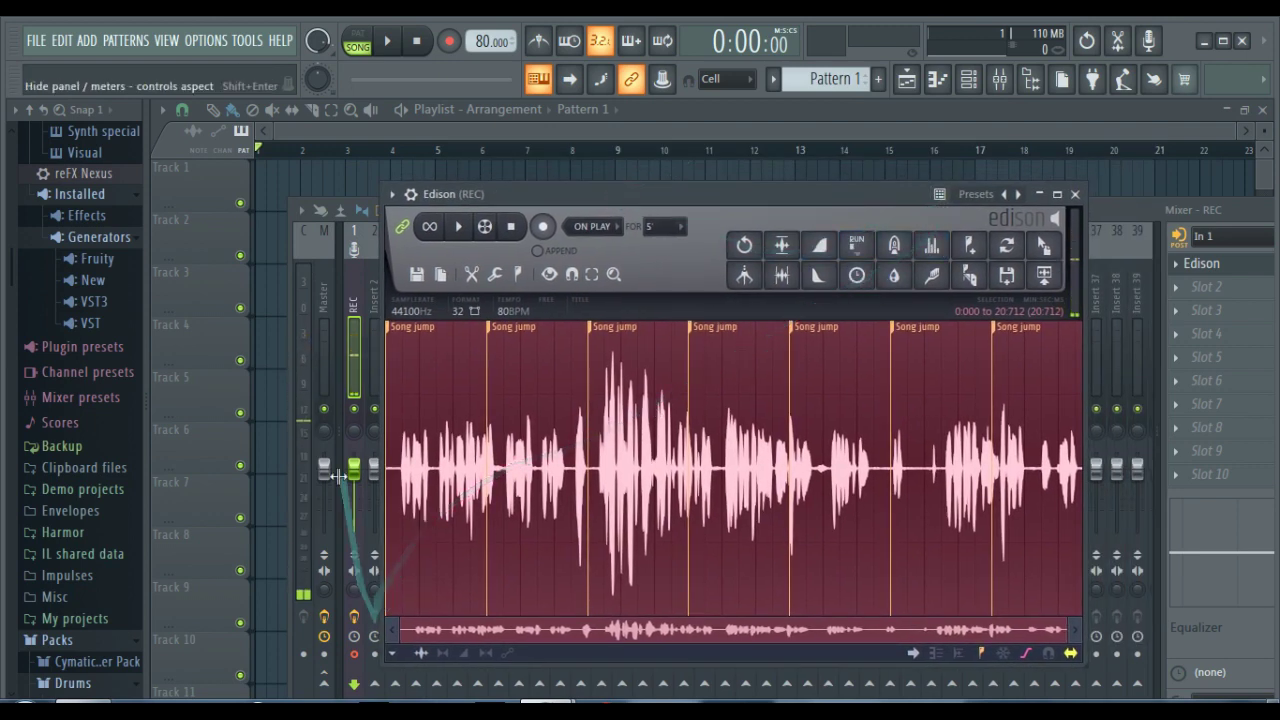
Play part of the recording in Edison with the REC track temporarily routed to the master, and remove that routing.
{"action": "left_click", "coordinate": [324, 684]}
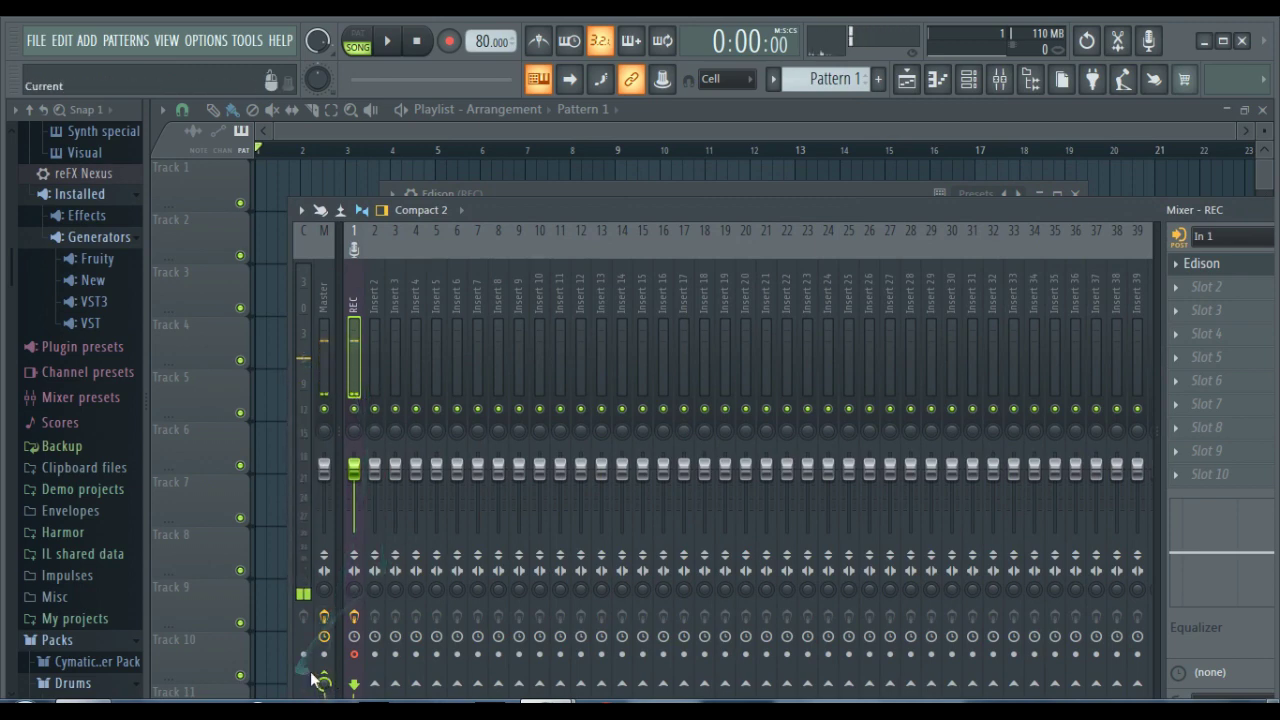
{"action": "left_click", "coordinate": [1201, 263]}
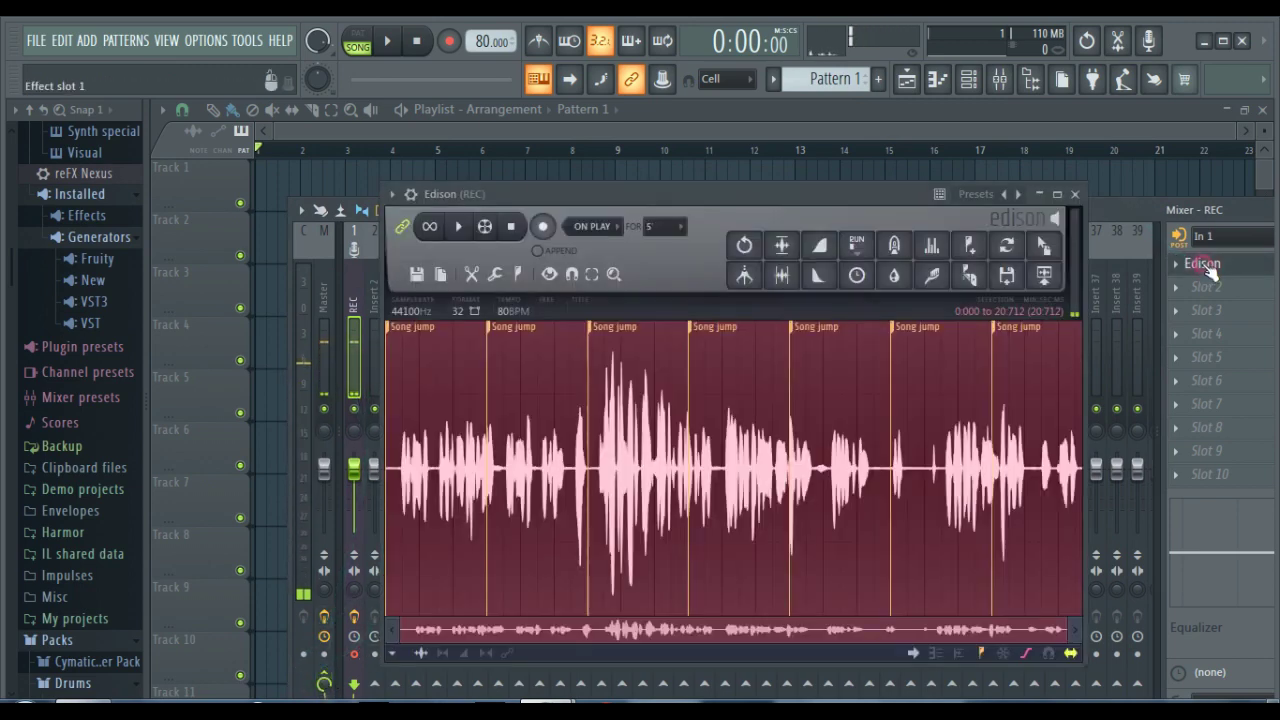
{"action": "left_click", "coordinate": [459, 227]}
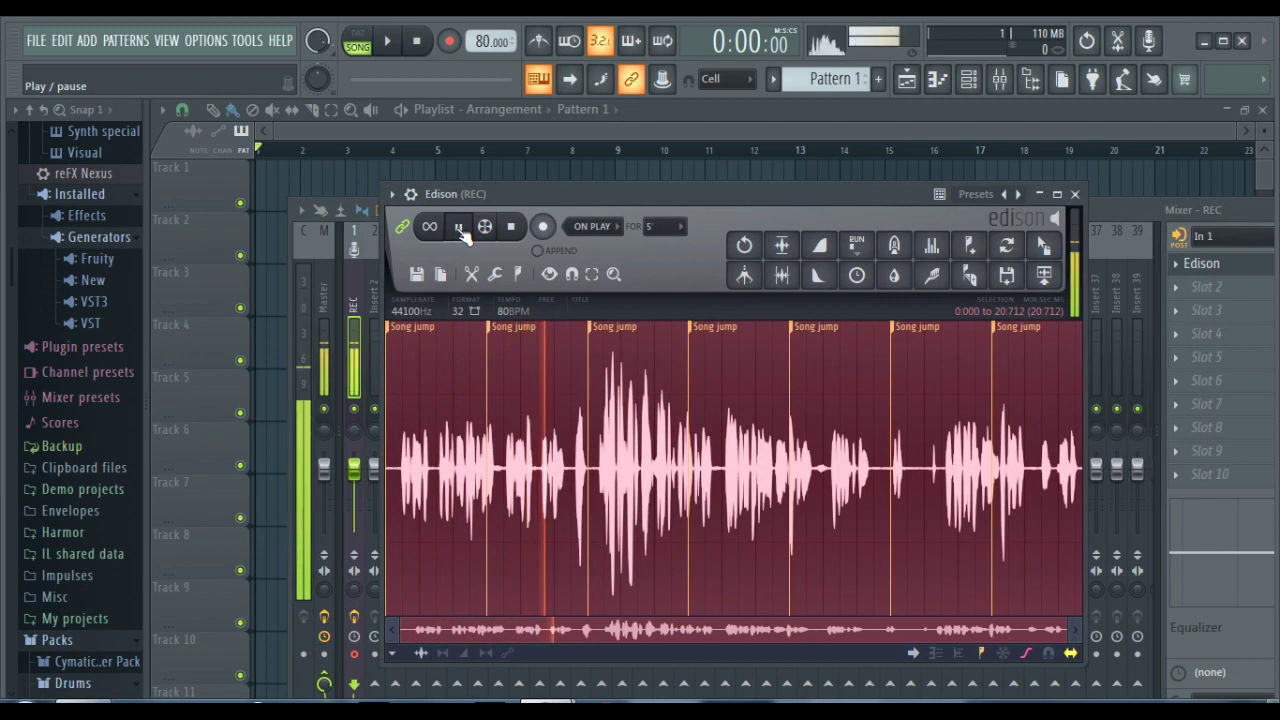
{"action": "left_click", "coordinate": [516, 228]}
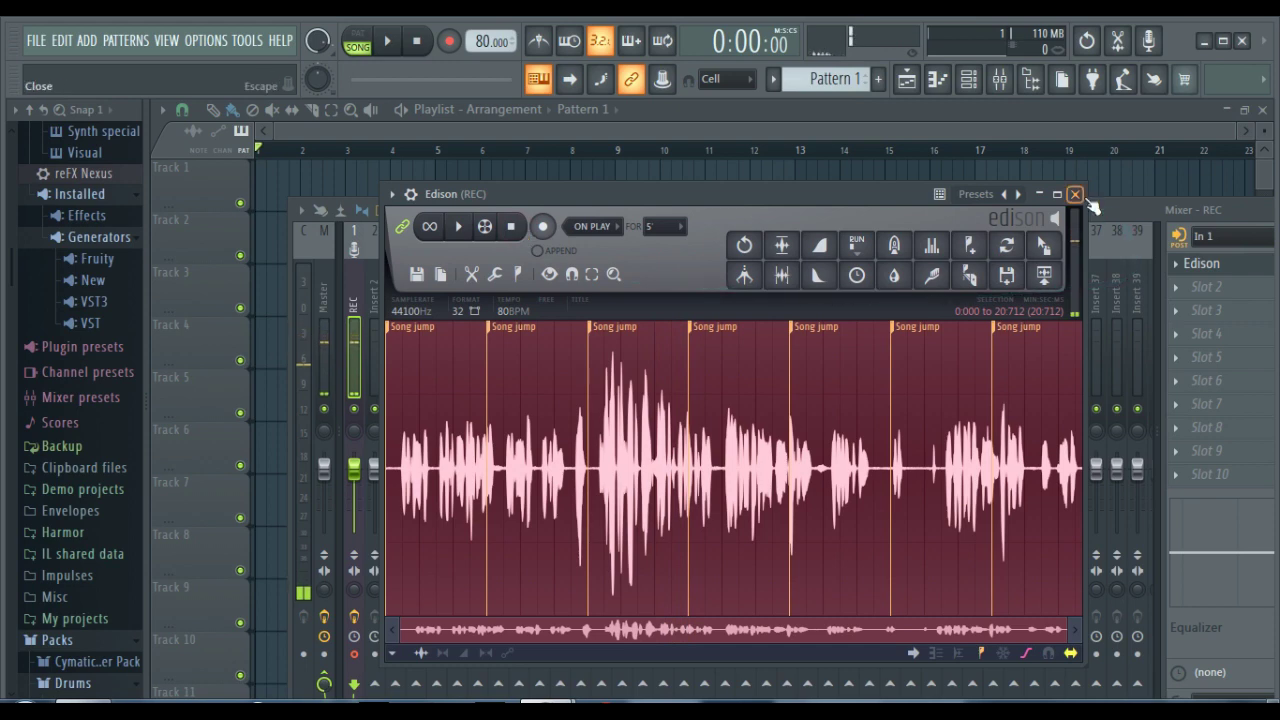
{"action": "left_click", "coordinate": [325, 681]}
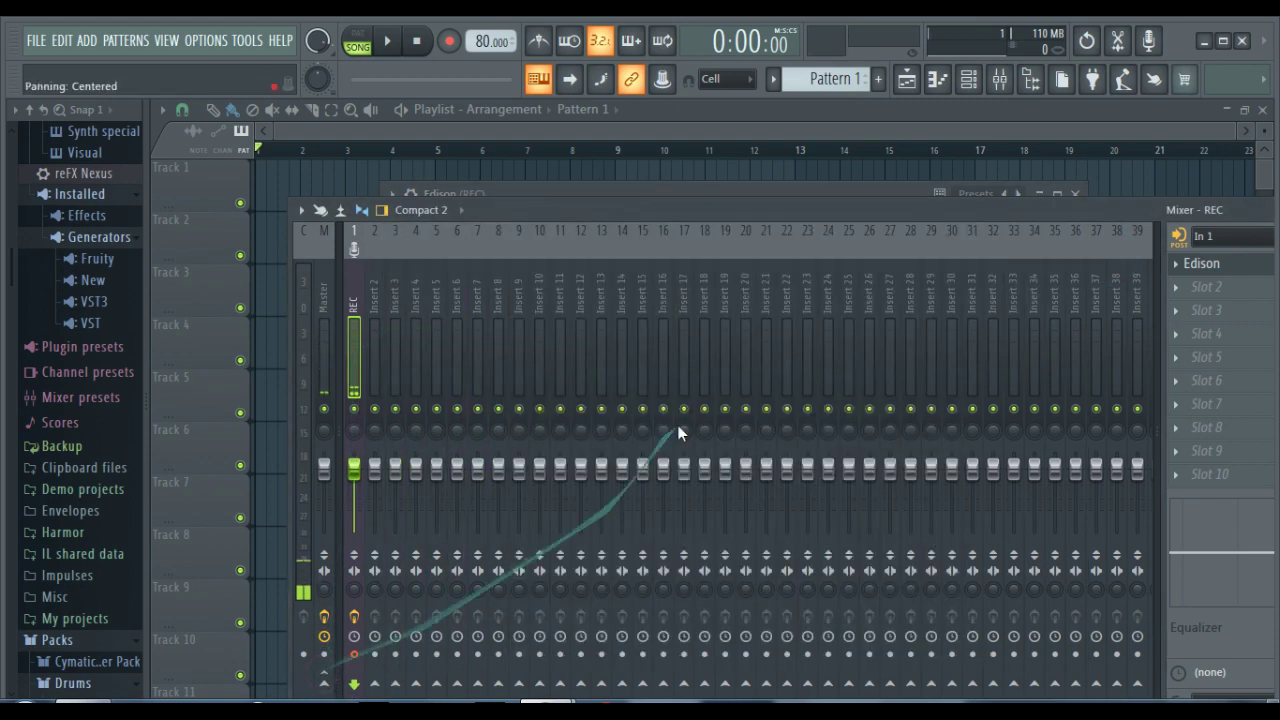
{"action": "left_click", "coordinate": [1205, 263]}
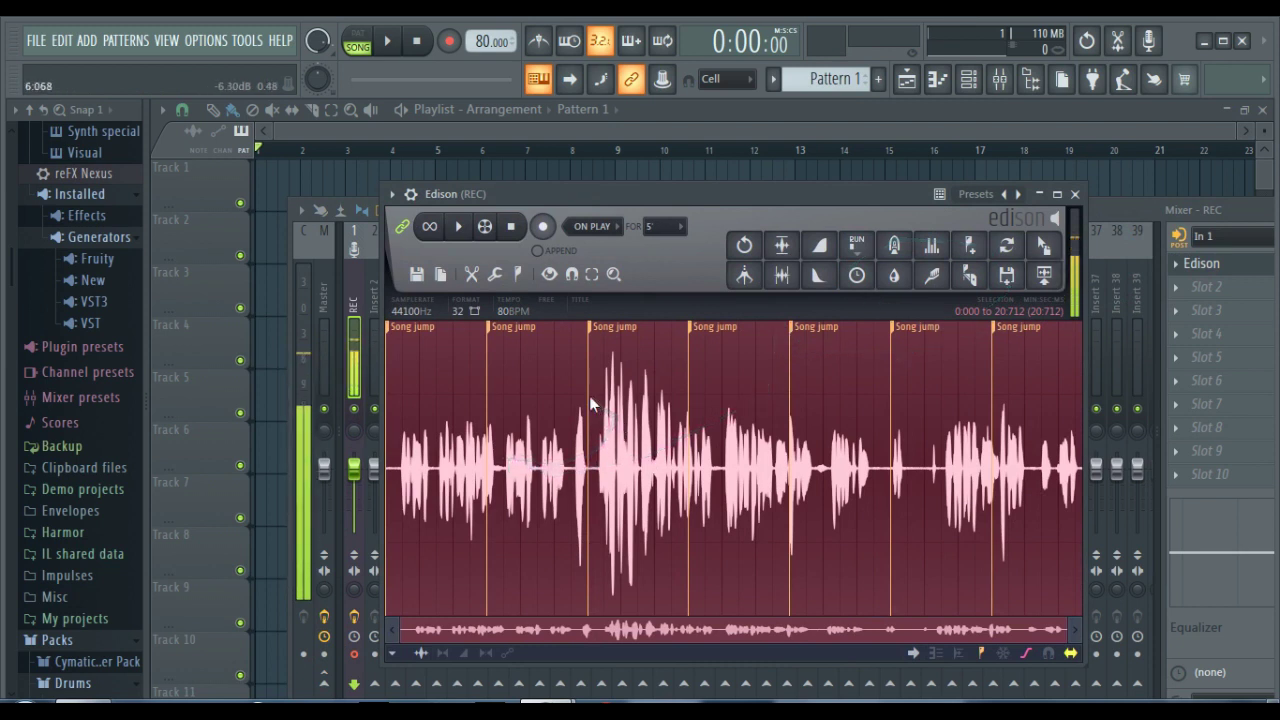
{"action": "left_click_drag", "start_coordinate": [589, 395], "coordinate": [397, 396]}
{"action": "left_click", "coordinate": [572, 365]}
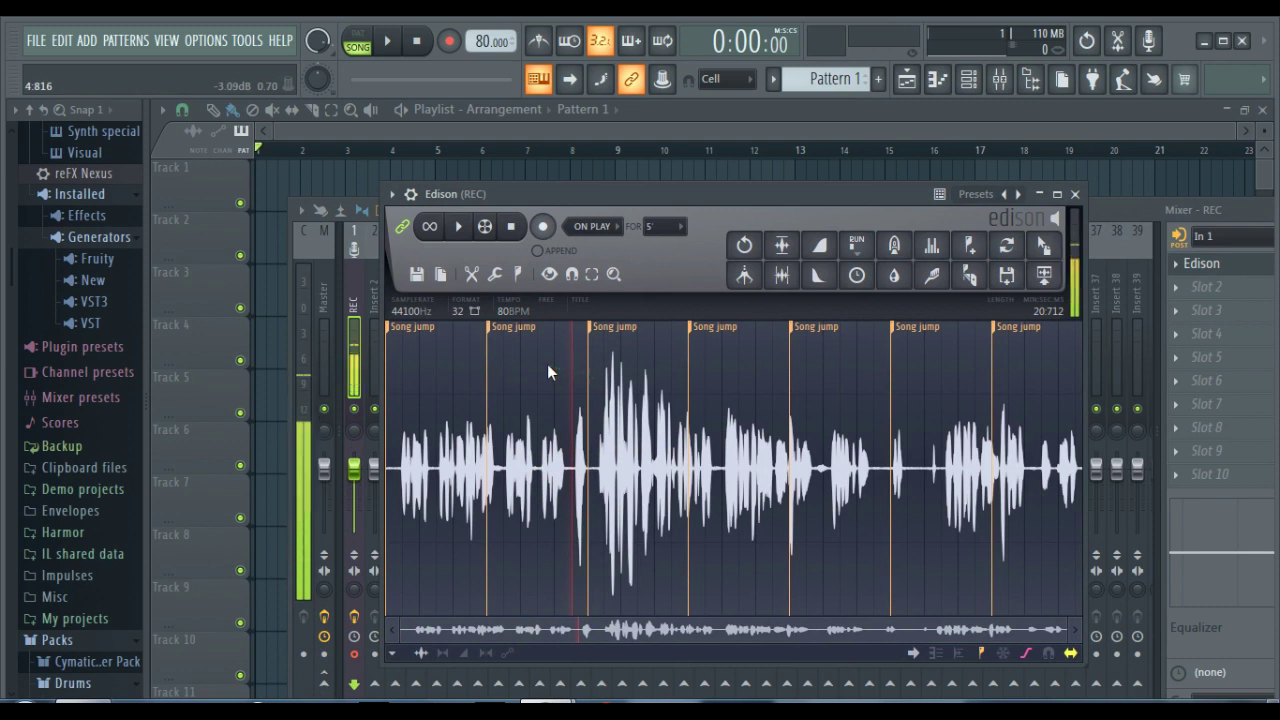
{"action": "key", "text": "ctrl+a"}
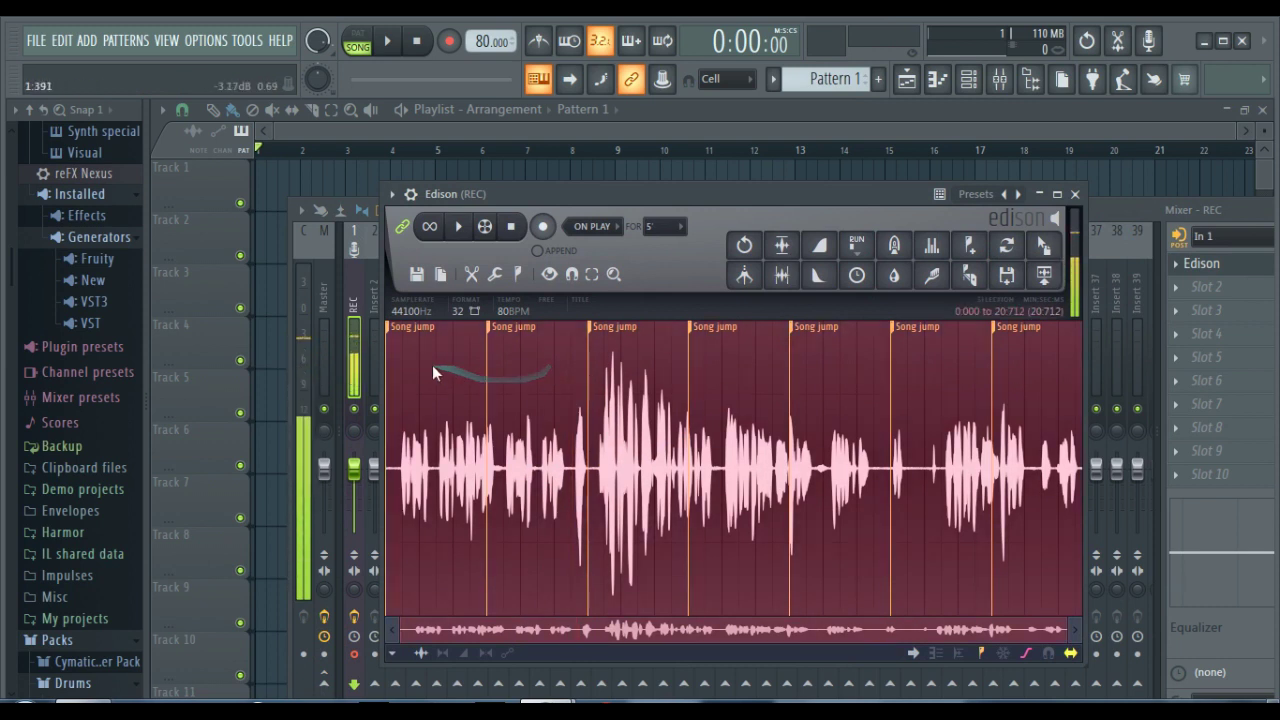
{"action": "right_click", "coordinate": [571, 349]}
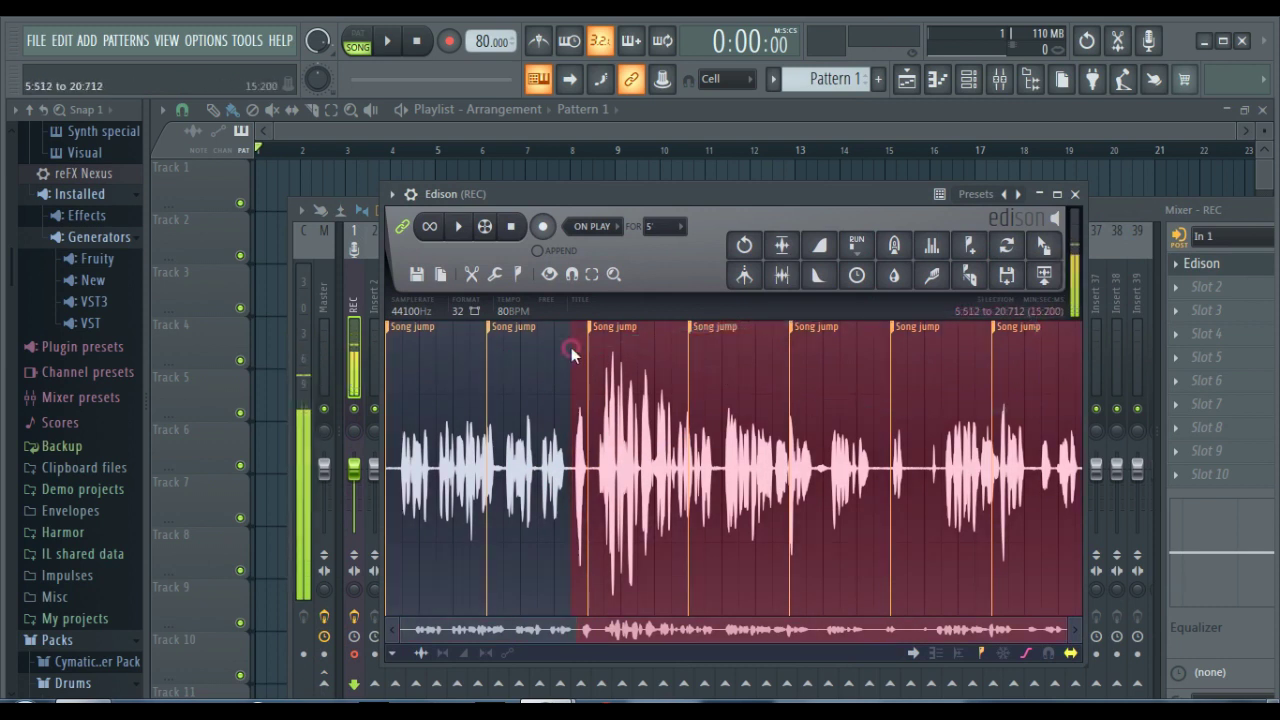
{"action": "left_click", "coordinate": [571, 347]}
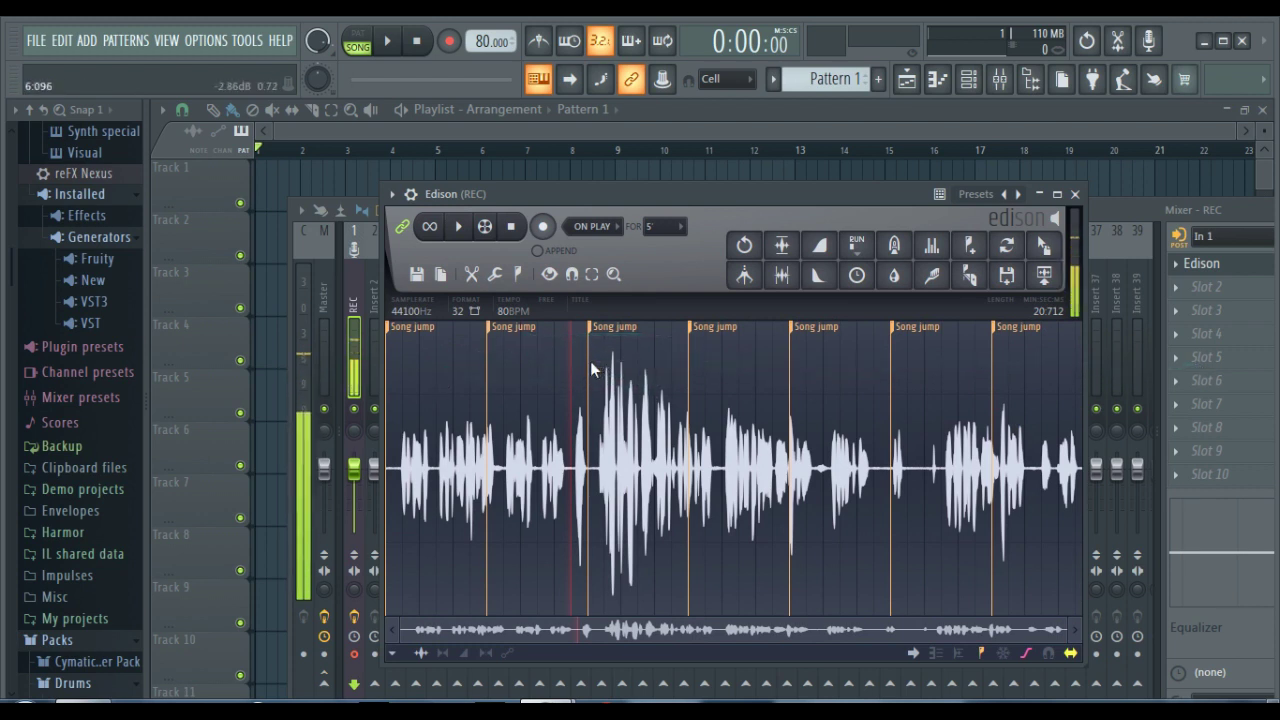
Trim the Edison recording by deleting its first 6.2 seconds and everything after about 6.96 seconds of the remaining audio.
{"action": "left_click_drag", "start_coordinate": [590, 361], "coordinate": [375, 370]}
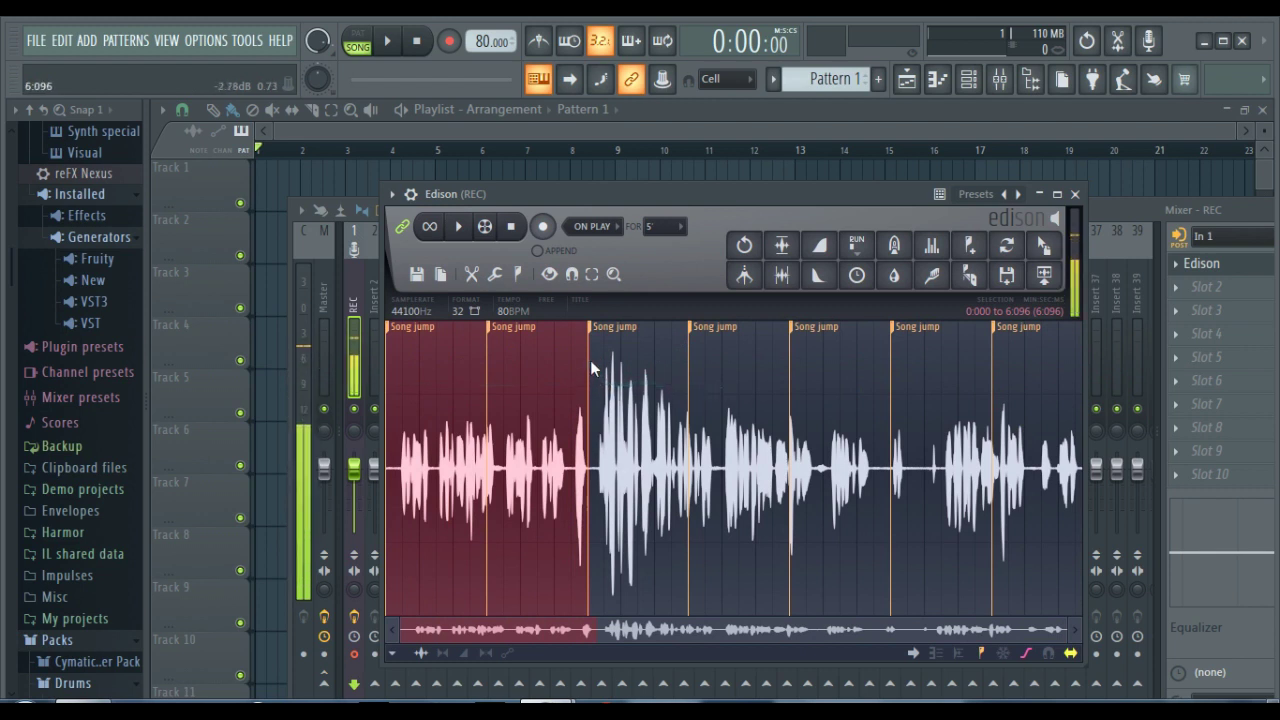
{"action": "left_click_drag", "start_coordinate": [590, 360], "coordinate": [594, 365]}
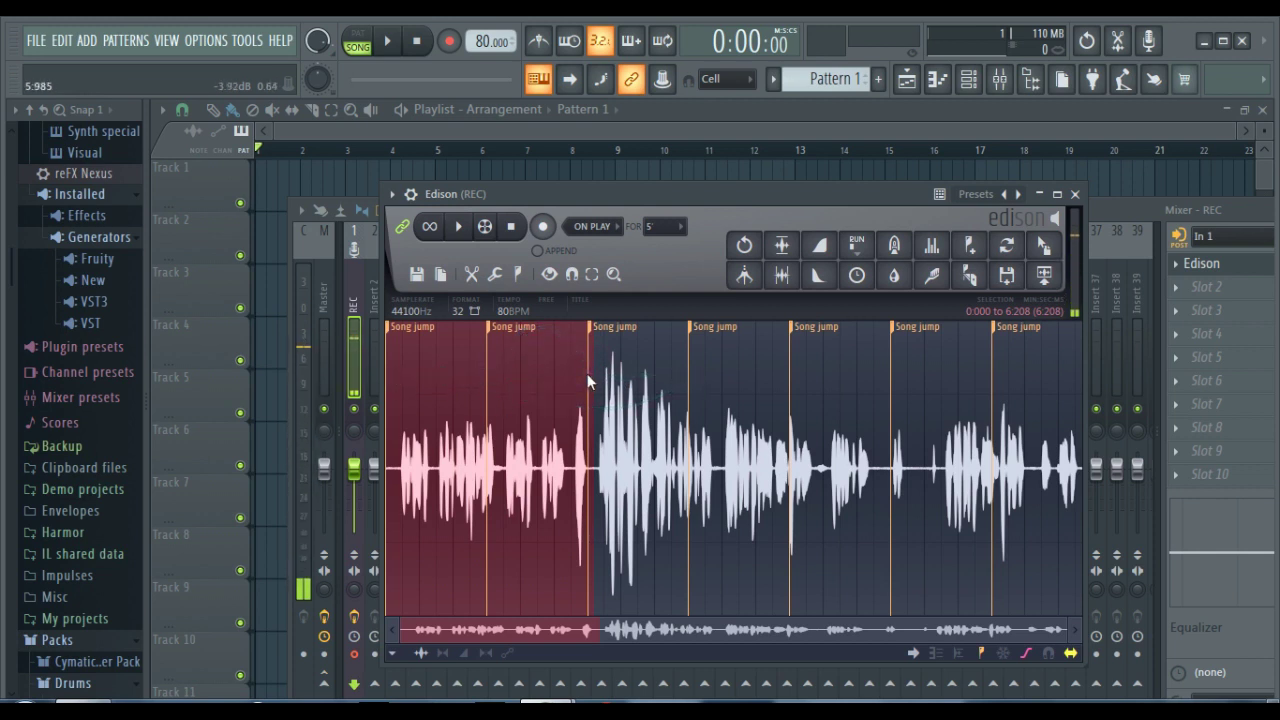
{"action": "key", "text": "Delete"}
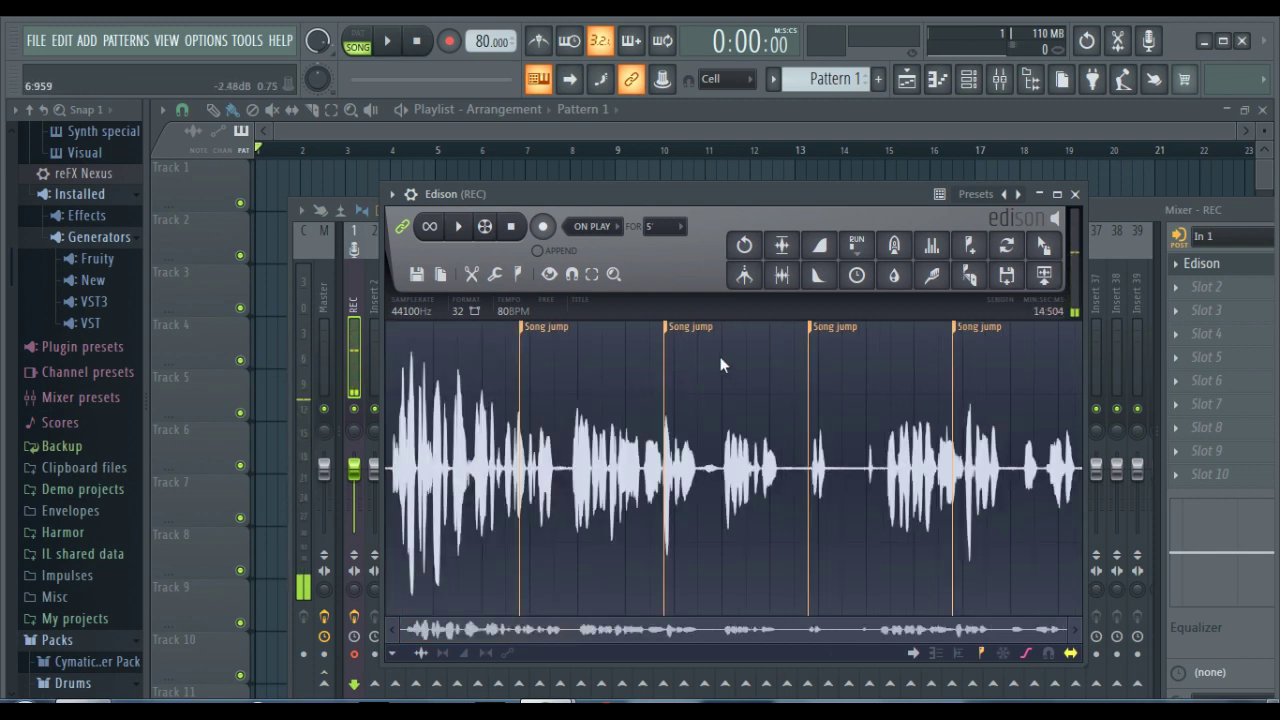
{"action": "left_click_drag", "start_coordinate": [722, 360], "coordinate": [777, 356]}
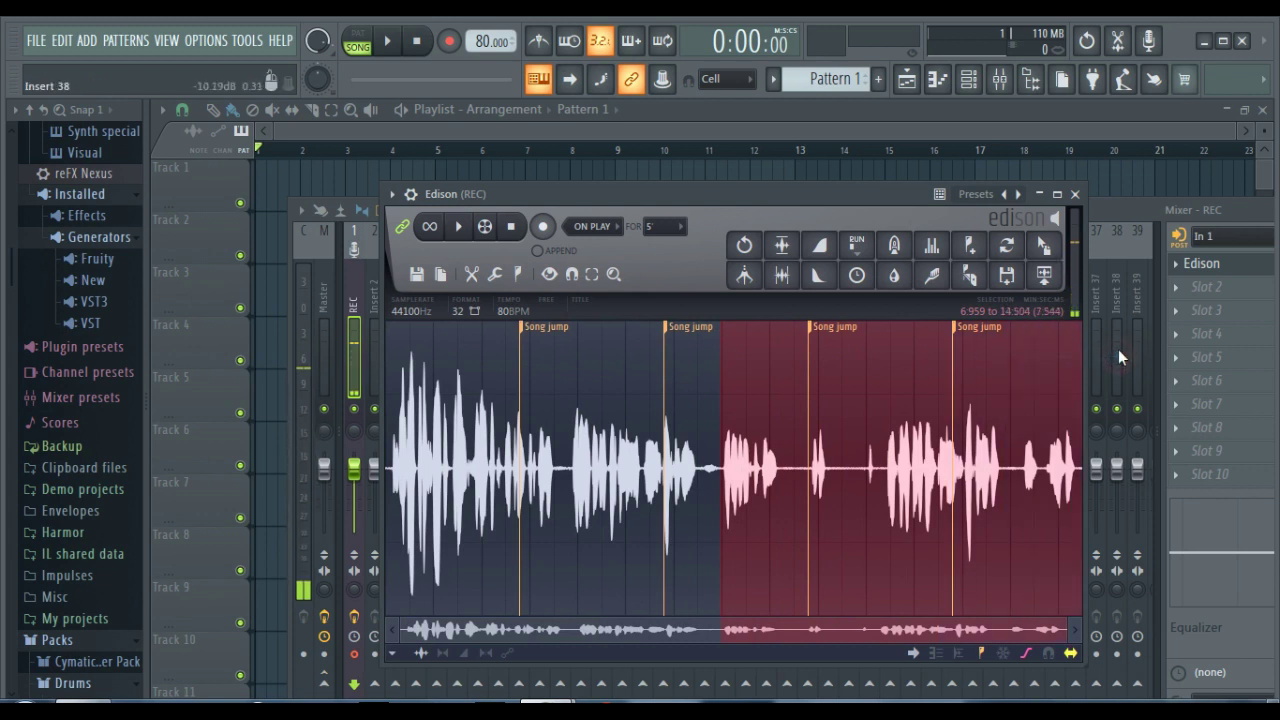
{"action": "key", "text": "Delete"}
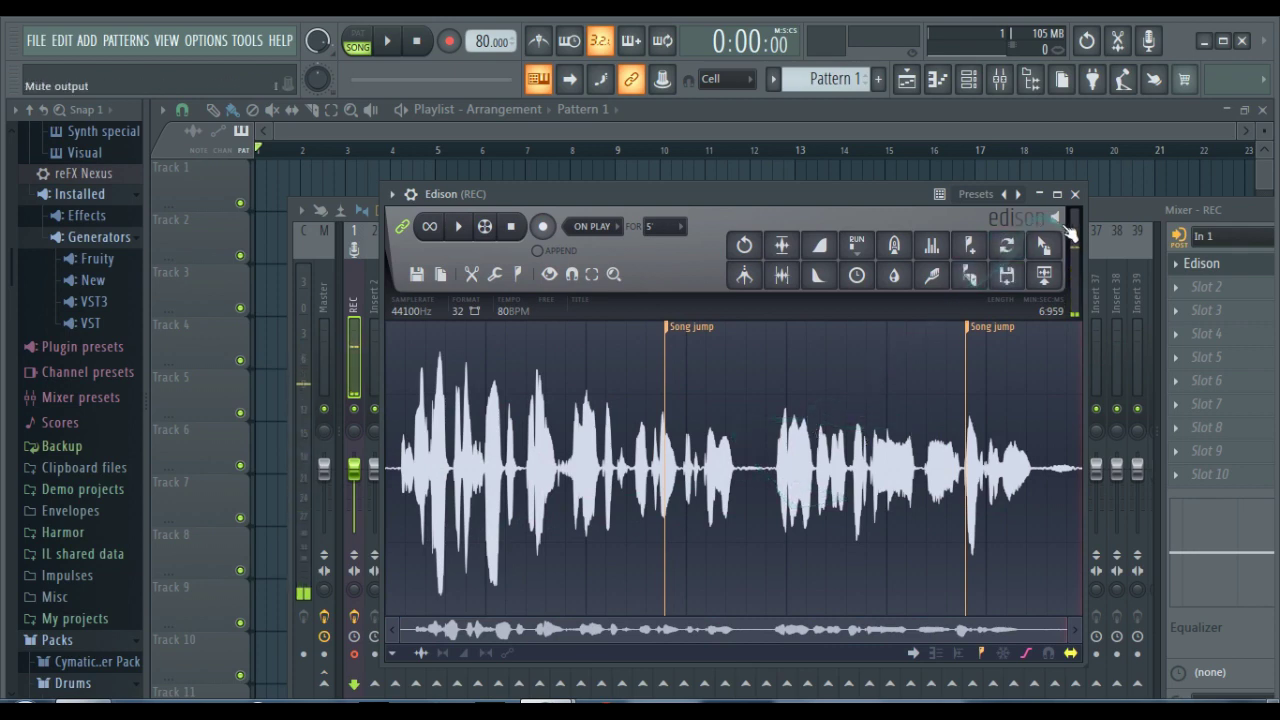
Save the trimmed Edison sample as a wave file named Trial 1 in the Music library.
{"action": "left_click_drag", "start_coordinate": [855, 198], "coordinate": [691, 275]}
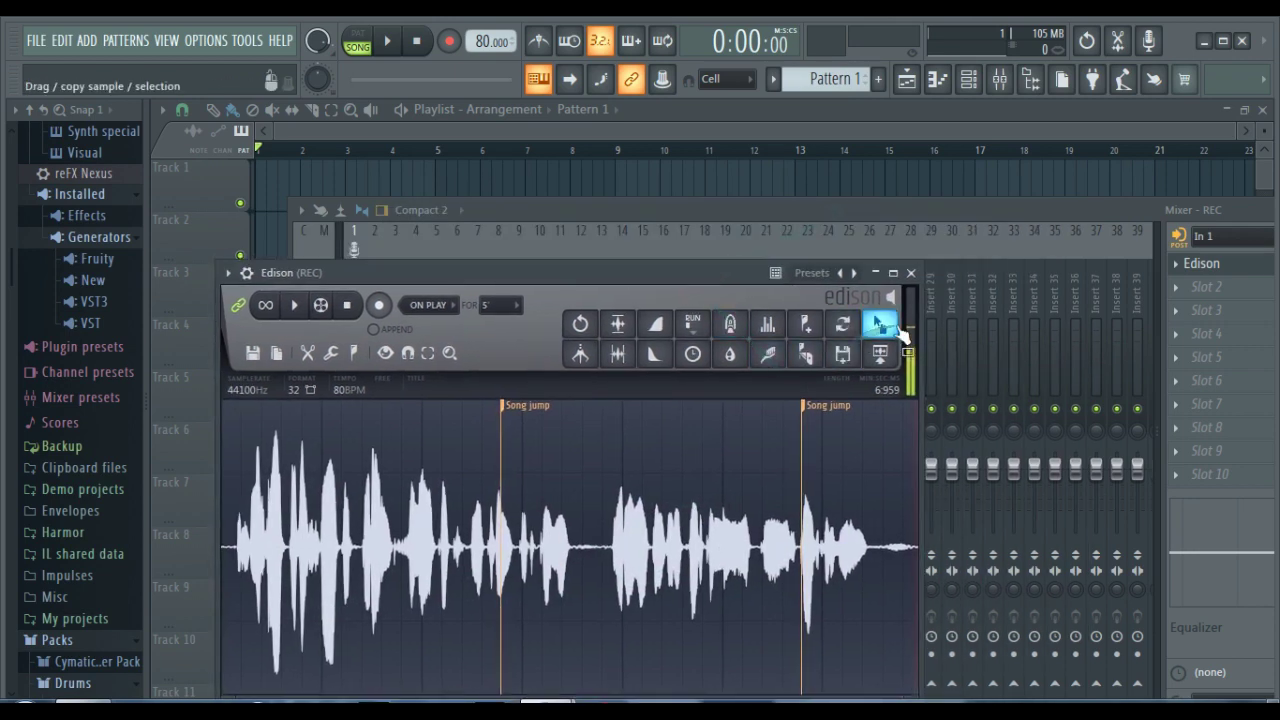
{"action": "left_click_drag", "start_coordinate": [563, 272], "coordinate": [713, 221]}
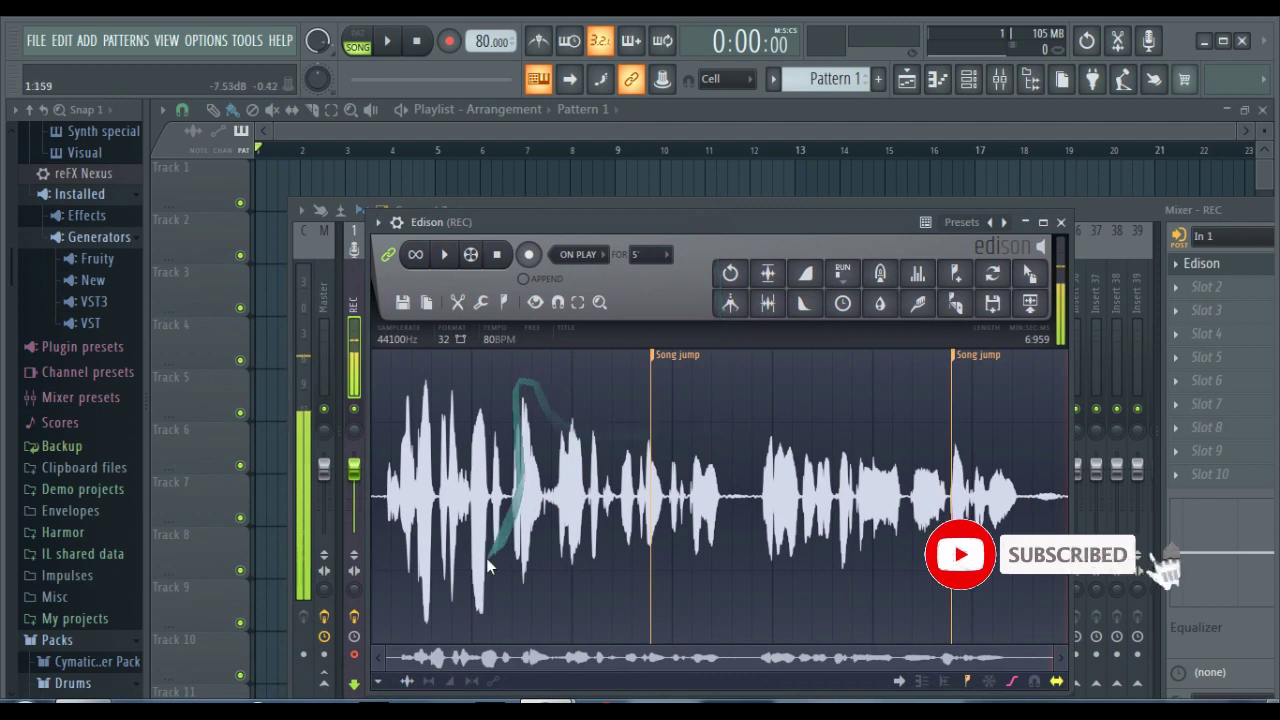
{"action": "left_click", "coordinate": [404, 303]}
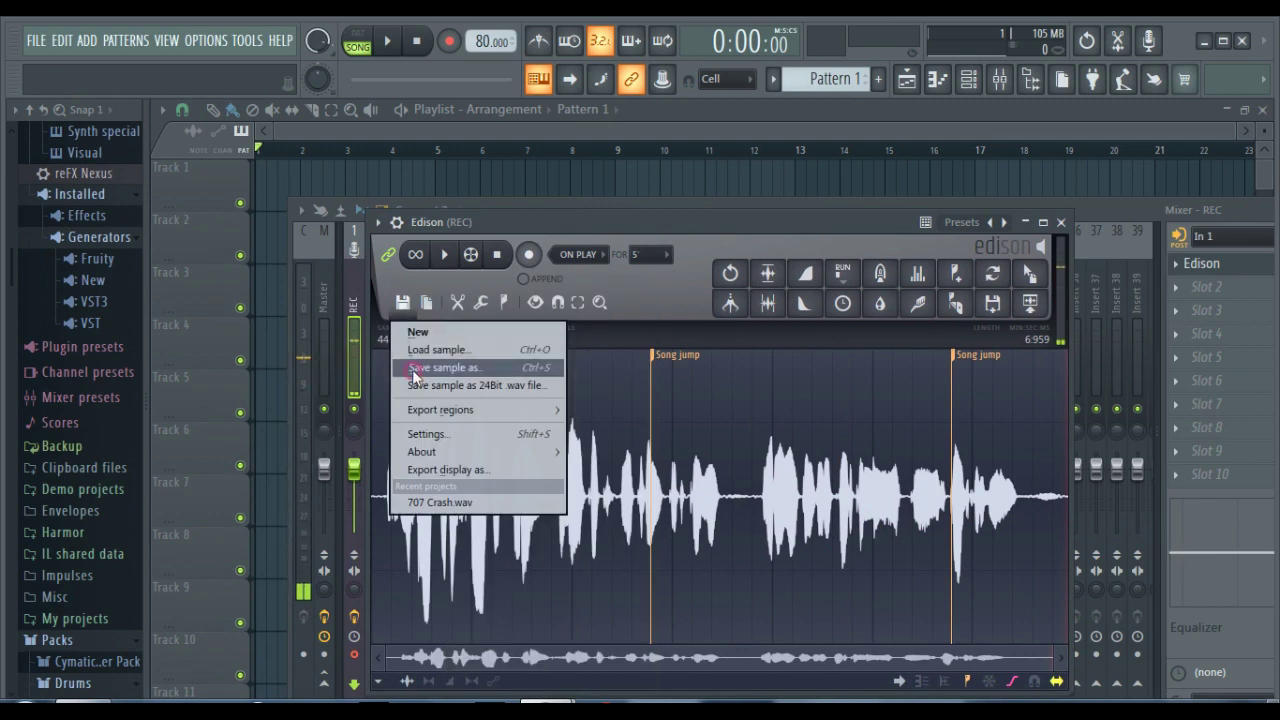
{"action": "left_click", "coordinate": [440, 368]}
{"action": "left_click", "coordinate": [74, 144]}
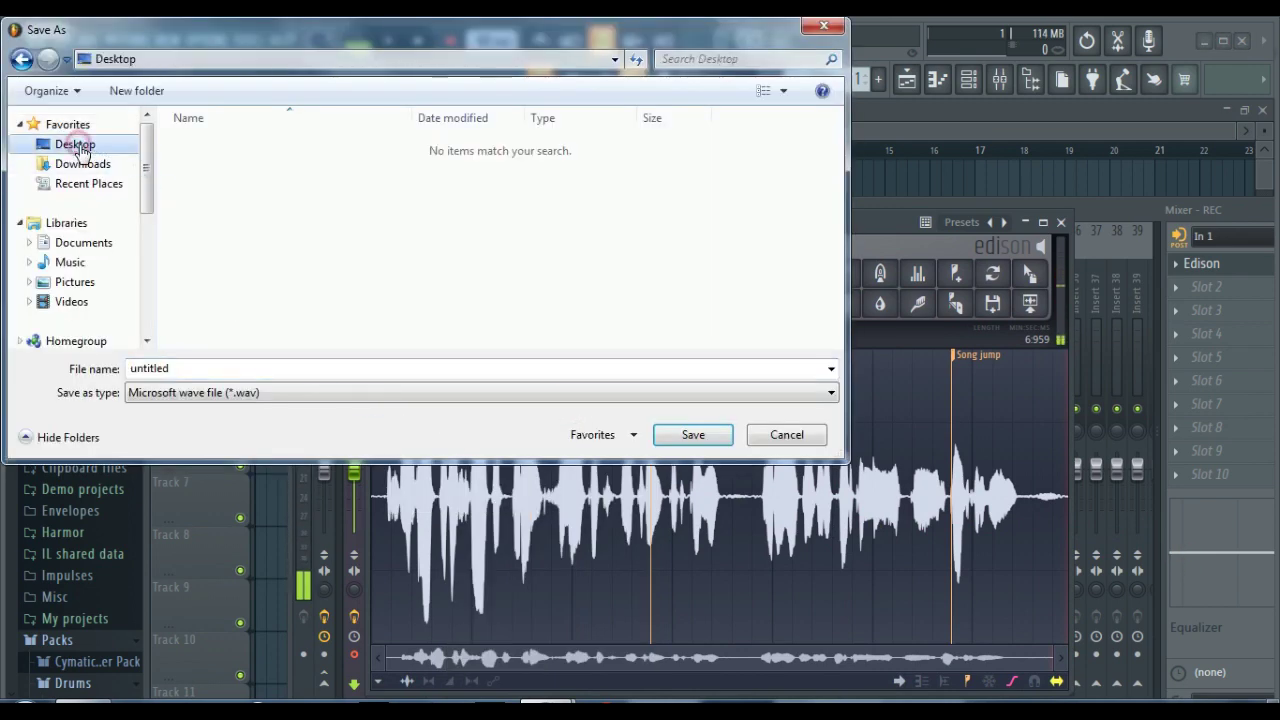
{"action": "mouse_move", "coordinate": [147, 185]}
{"action": "left_mouse_down"}
{"action": "mouse_move", "coordinate": [150, 275]}
{"action": "mouse_move", "coordinate": [157, 175]}
{"action": "mouse_move", "coordinate": [143, 165]}
{"action": "left_mouse_up"}
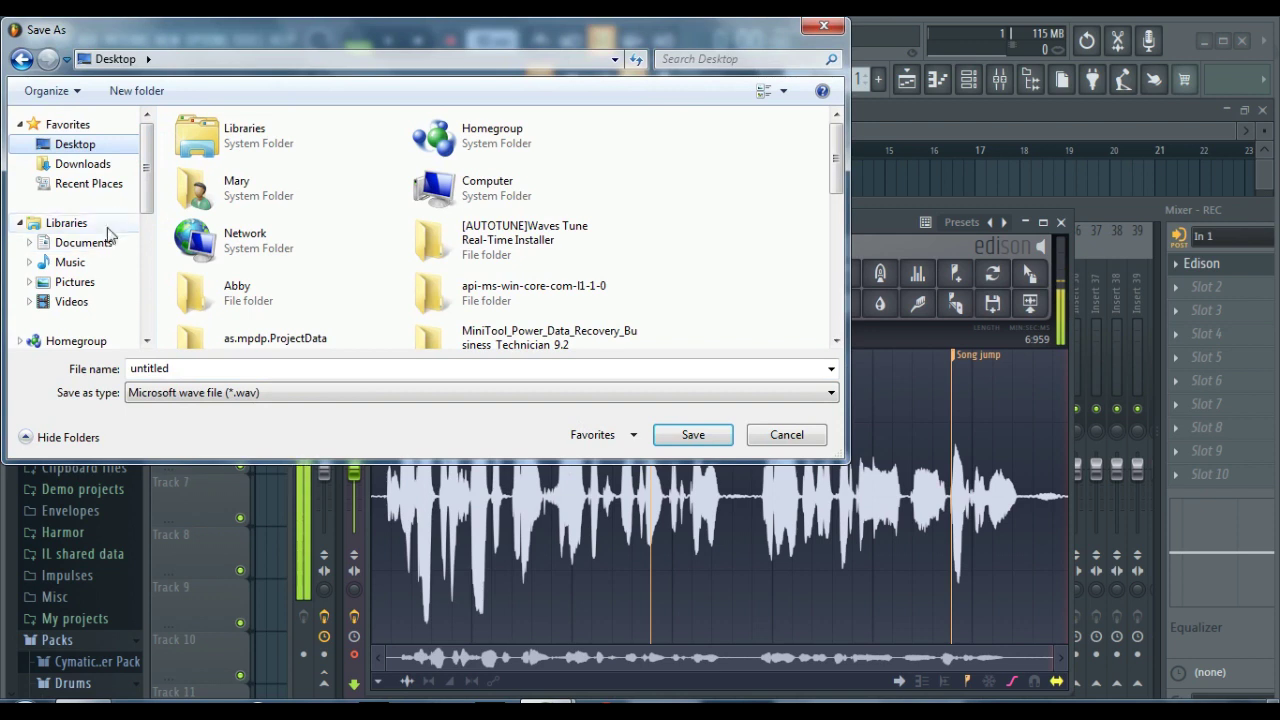
{"action": "left_click", "coordinate": [94, 266]}
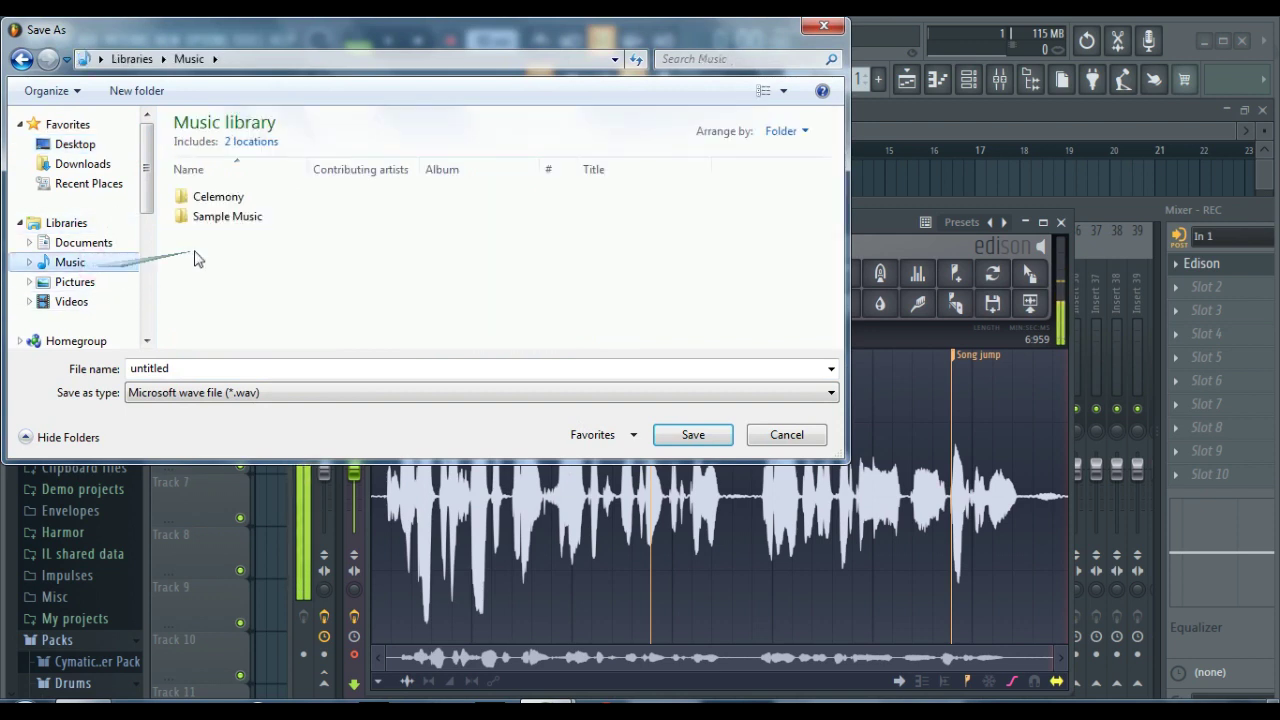
{"action": "double_click", "coordinate": [143, 369]}
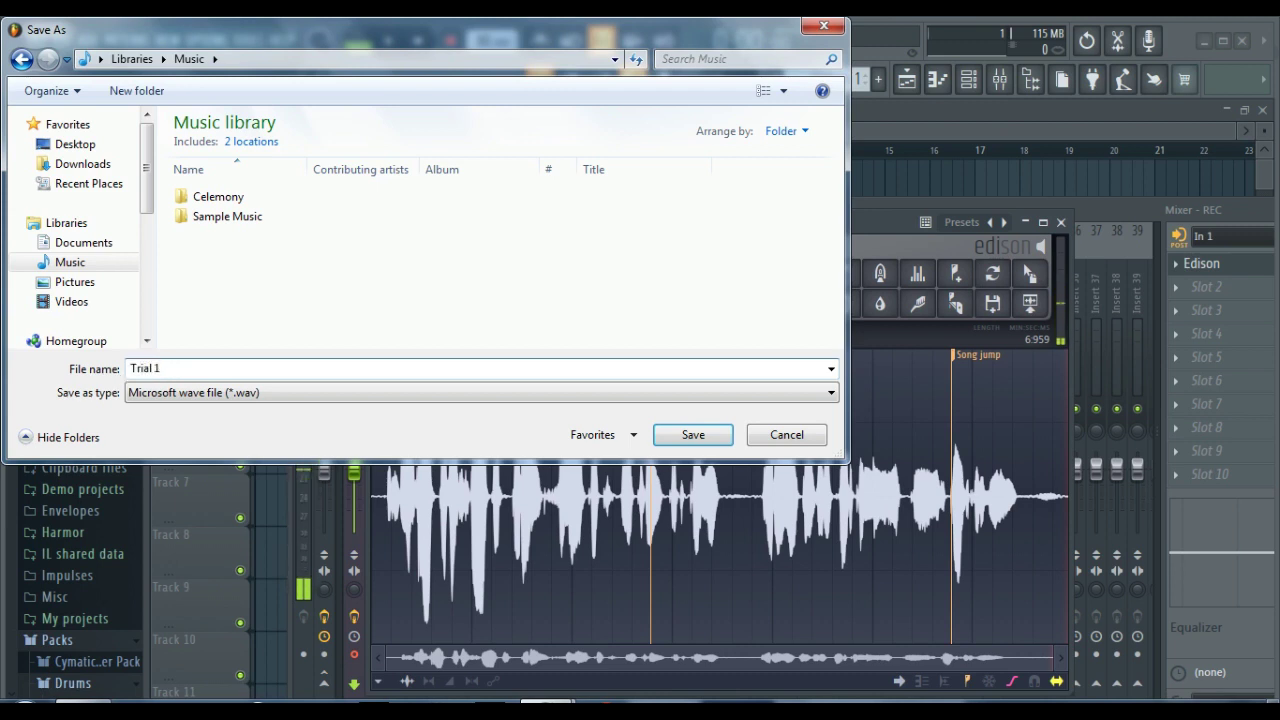
{"action": "key", "text": "Return"}
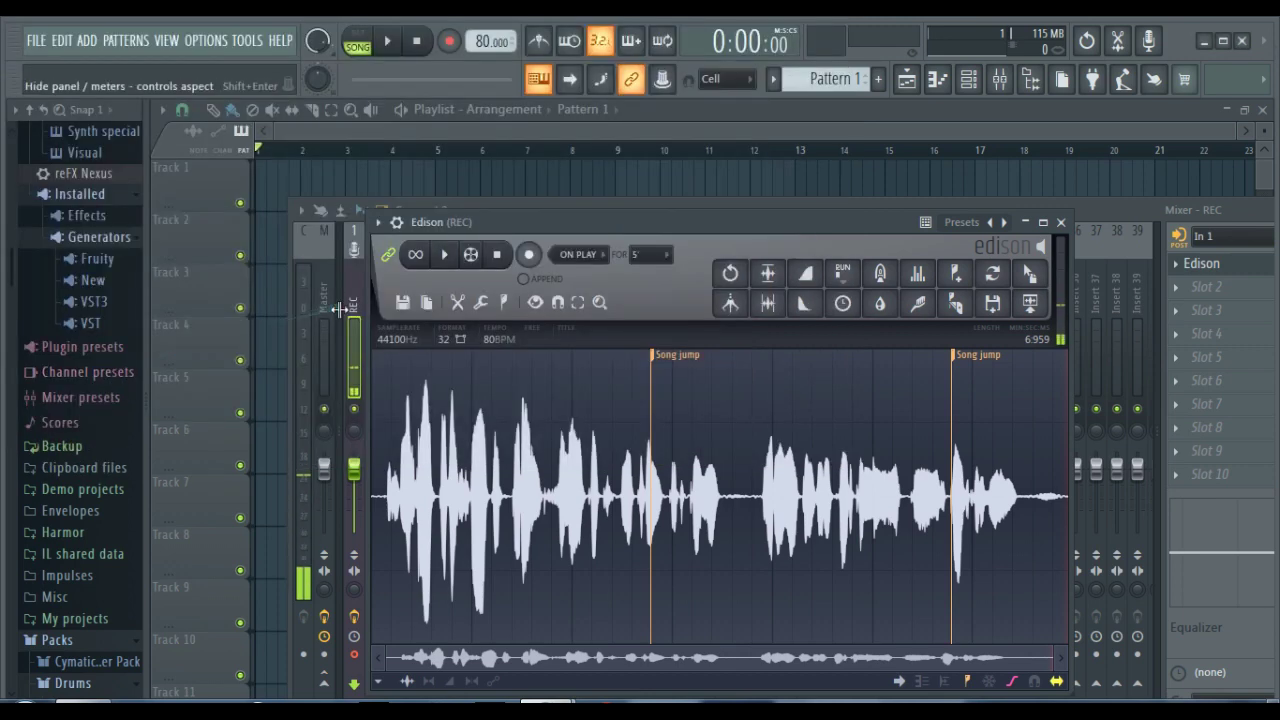
Place the saved Trial 1 file from the Music library at the start of playlist Track 1 and play it back.
{"action": "left_click", "coordinate": [88, 705]}
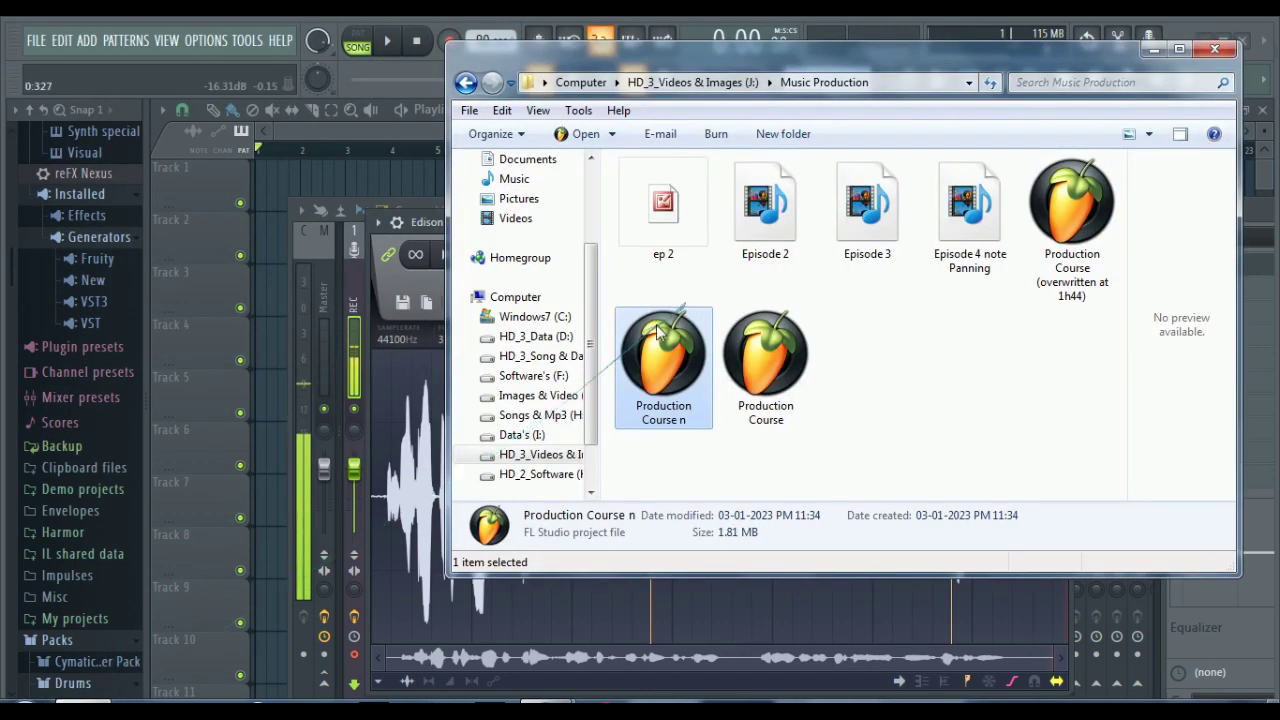
{"action": "left_click", "coordinate": [540, 317]}
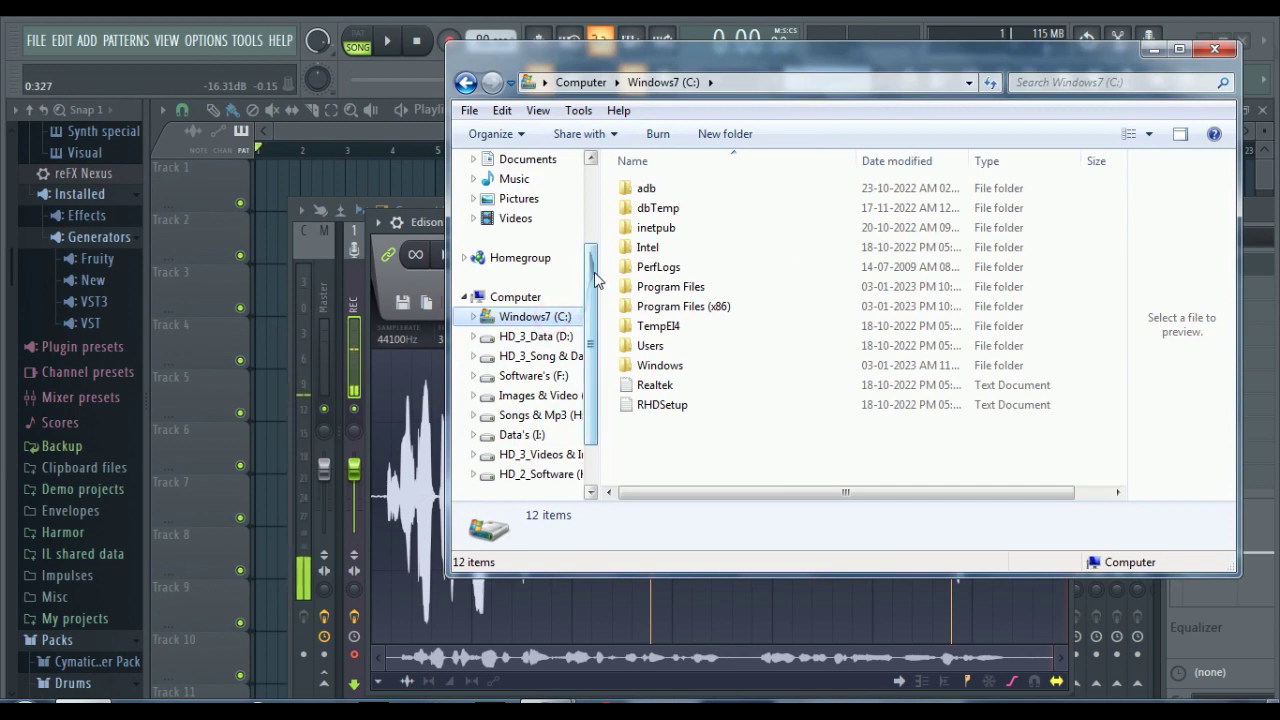
{"action": "left_click_drag", "start_coordinate": [595, 280], "coordinate": [566, 211]}
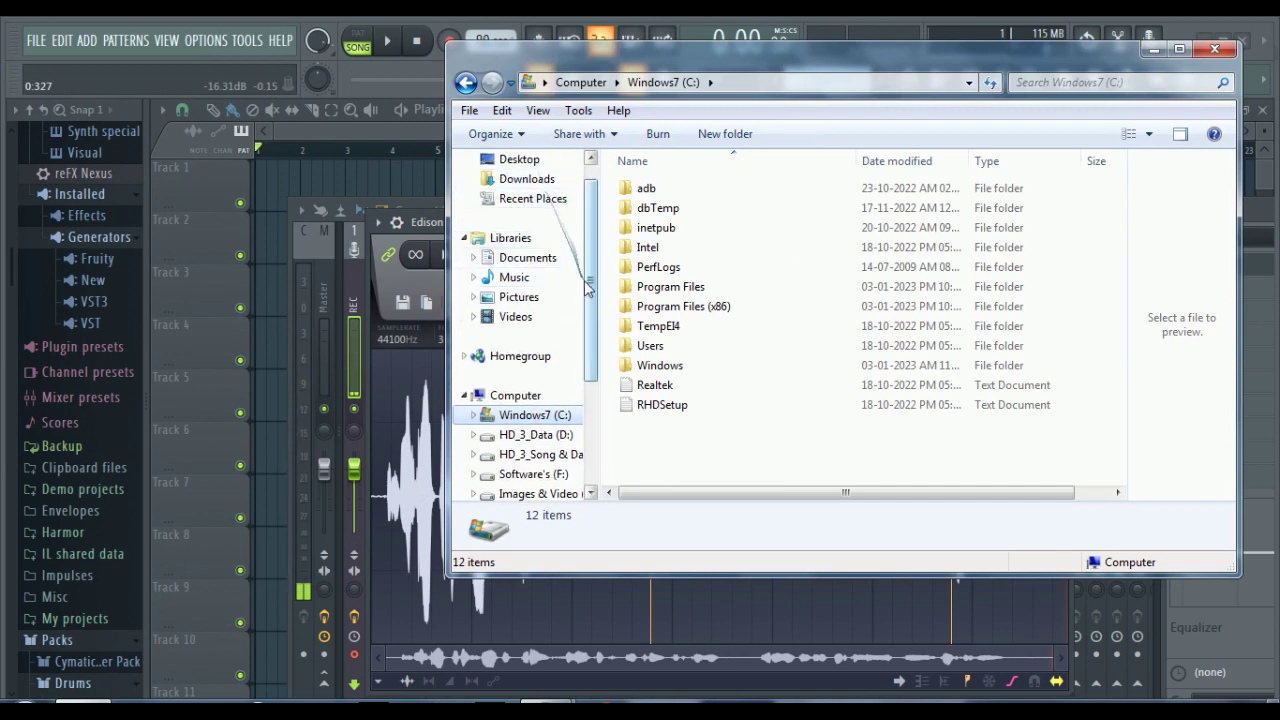
{"action": "scroll", "coordinate": [589, 277], "scroll_direction": "up", "scroll_amount": 1}
{"action": "left_click", "coordinate": [552, 305]}
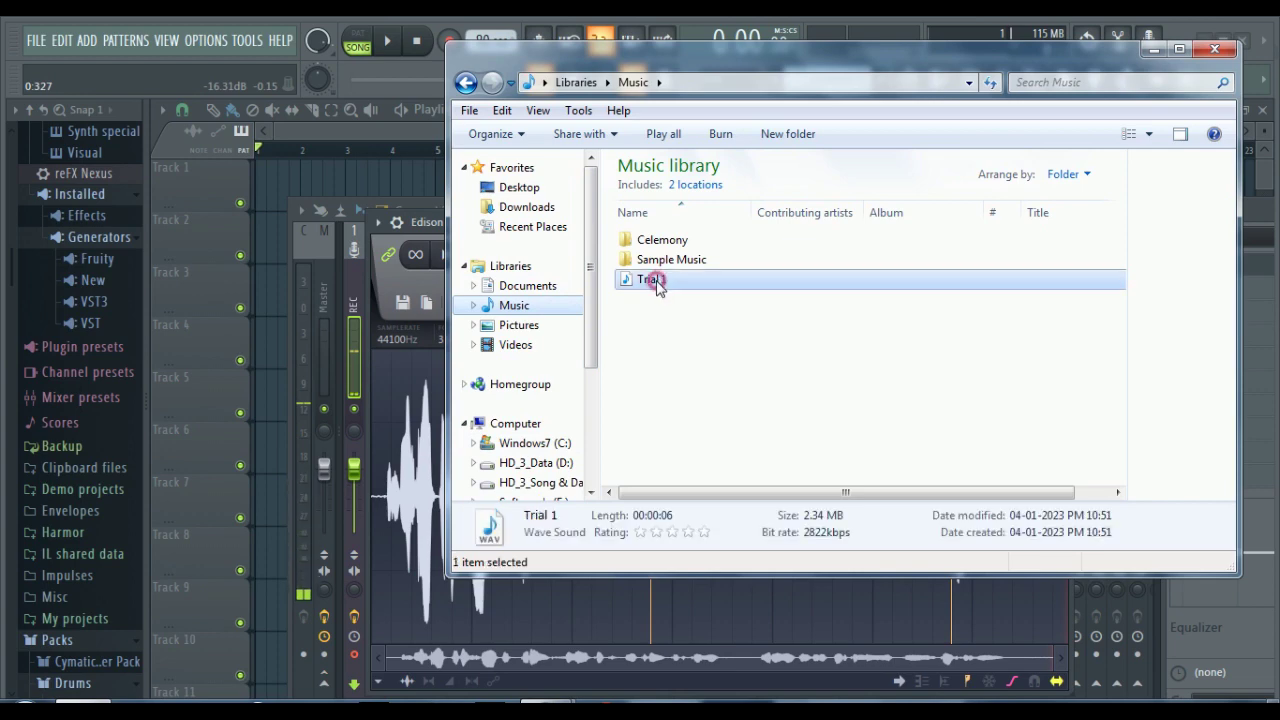
{"action": "left_click_drag", "start_coordinate": [651, 280], "coordinate": [309, 158]}
{"action": "key", "text": "space"}
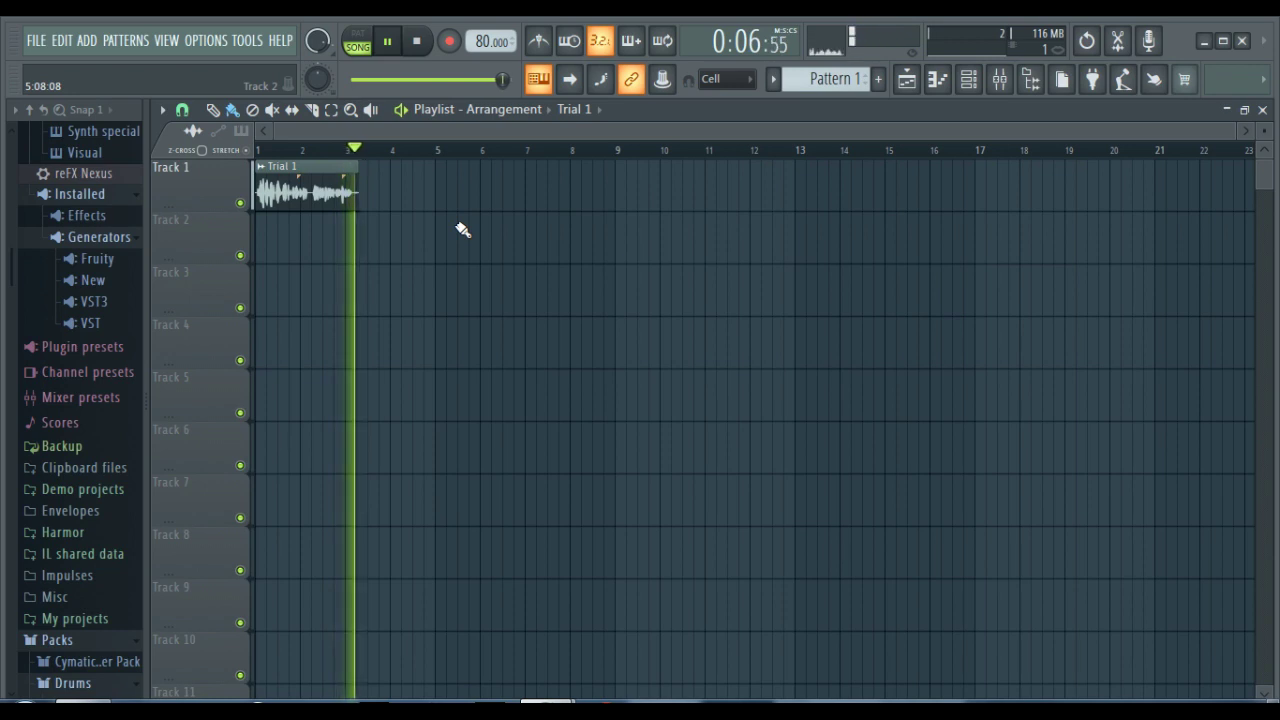
{"action": "key", "text": "space"}
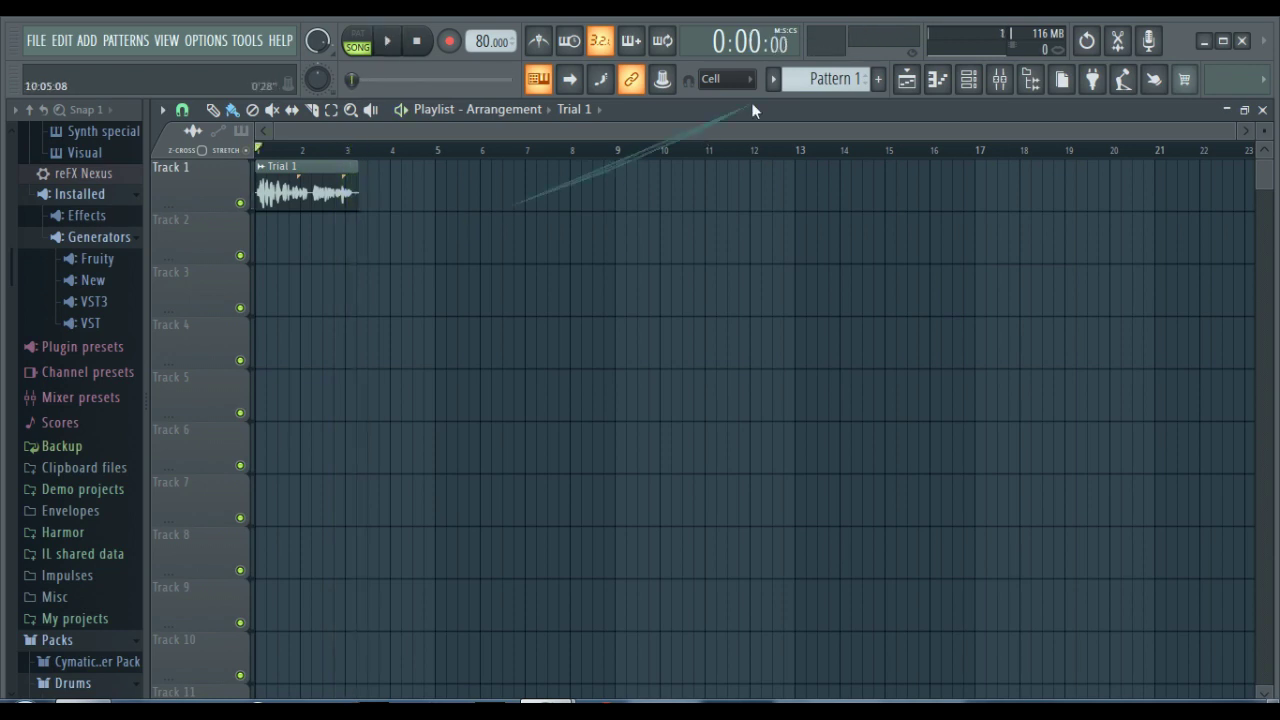
Copy the sample from Edison onto playlist Track 2 just after the Trial 1 clip, and set the playhead at that clip's end.
{"action": "left_click", "coordinate": [999, 82]}
{"action": "left_click", "coordinate": [1201, 263]}
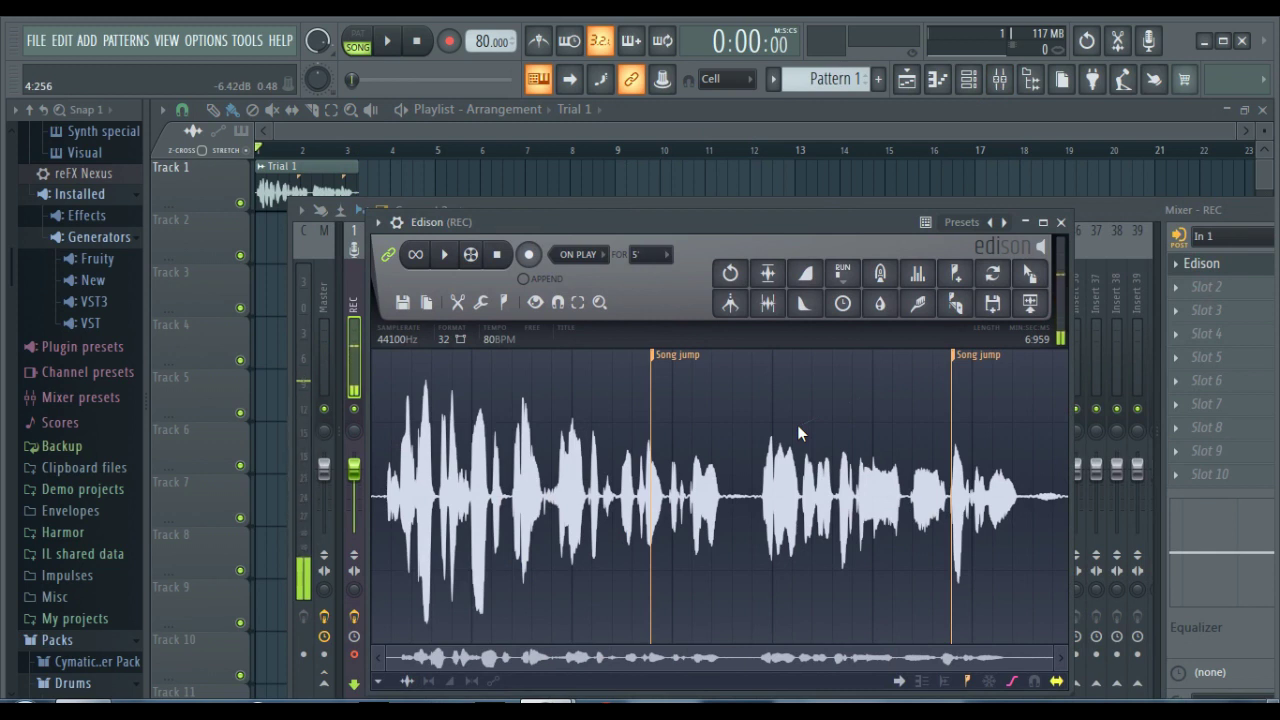
{"action": "left_click_drag", "start_coordinate": [742, 222], "coordinate": [717, 294]}
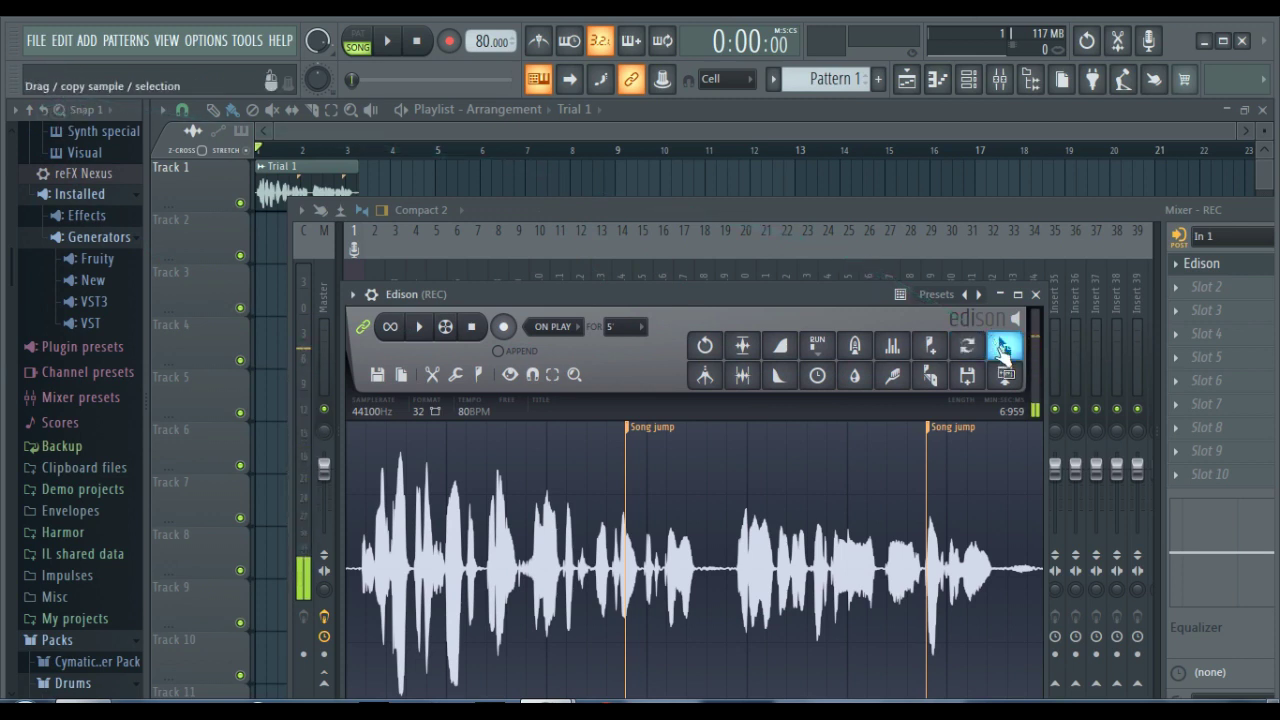
{"action": "mouse_move", "coordinate": [1000, 345]}
{"action": "left_mouse_down"}
{"action": "mouse_move", "coordinate": [639, 505]}
{"action": "mouse_move", "coordinate": [440, 497]}
{"action": "mouse_move", "coordinate": [965, 595]}
{"action": "mouse_move", "coordinate": [420, 650]}
{"action": "mouse_move", "coordinate": [998, 494]}
{"action": "mouse_move", "coordinate": [470, 545]}
{"action": "mouse_move", "coordinate": [592, 378]}
{"action": "mouse_move", "coordinate": [548, 396]}
{"action": "mouse_move", "coordinate": [1060, 359]}
{"action": "mouse_move", "coordinate": [1012, 352]}
{"action": "mouse_move", "coordinate": [963, 271]}
{"action": "mouse_move", "coordinate": [829, 191]}
{"action": "mouse_move", "coordinate": [619, 150]}
{"action": "mouse_move", "coordinate": [449, 182]}
{"action": "mouse_move", "coordinate": [450, 205]}
{"action": "mouse_move", "coordinate": [903, 194]}
{"action": "mouse_move", "coordinate": [480, 180]}
{"action": "mouse_move", "coordinate": [523, 225]}
{"action": "mouse_move", "coordinate": [406, 234]}
{"action": "left_mouse_up"}
{"action": "left_click", "coordinate": [358, 149]}
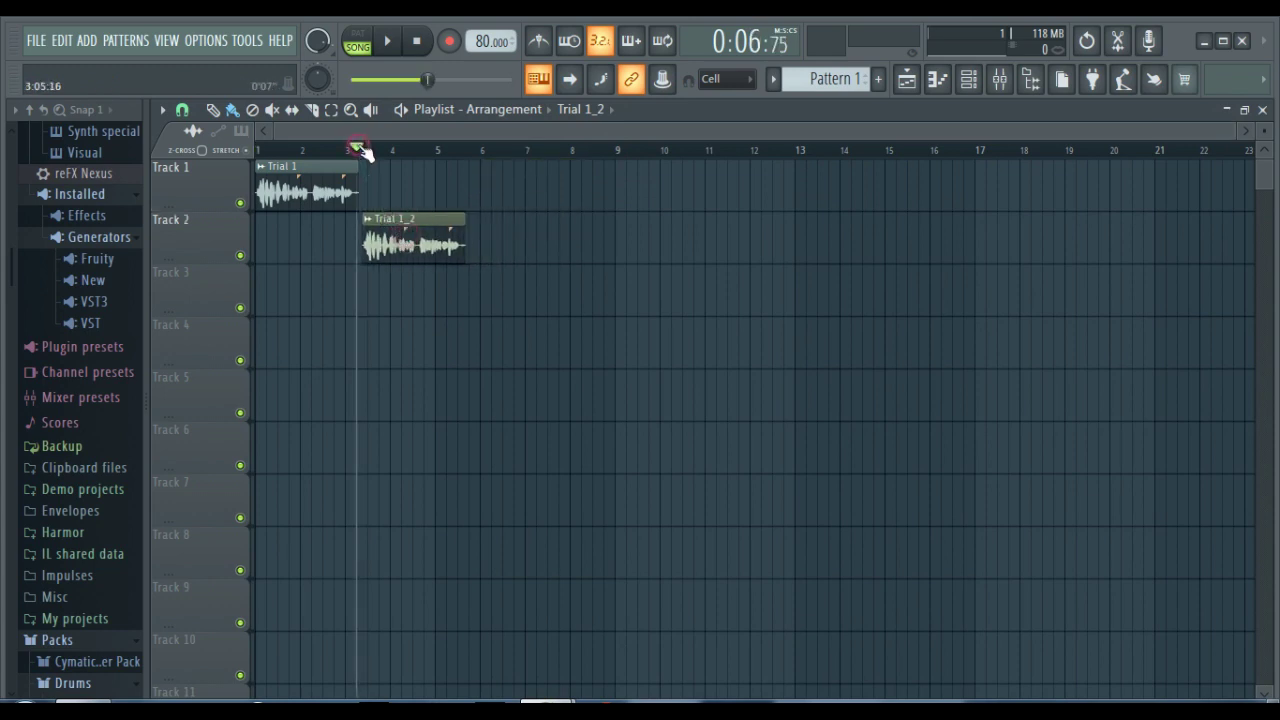
Play back the Trial 1_2 clip on Track 2 from its start, stop it, and show the mixer's REC track.
{"action": "key", "text": "space"}
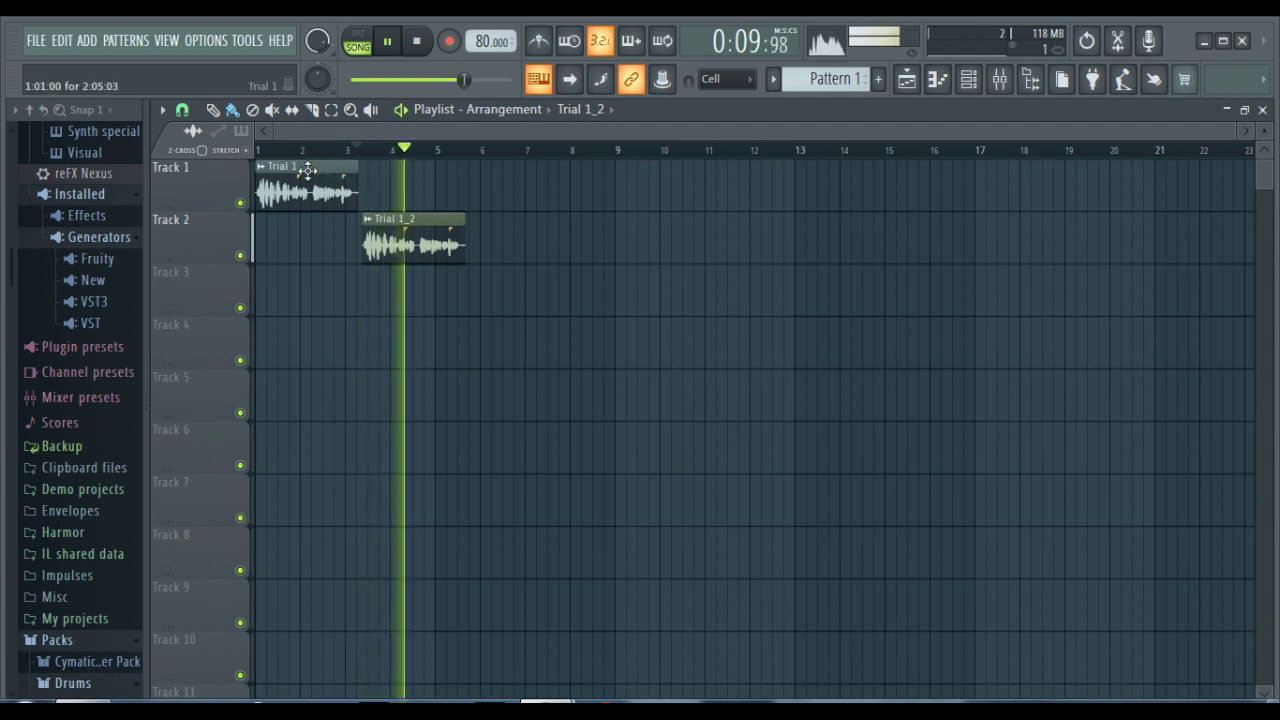
{"action": "key", "text": "space"}
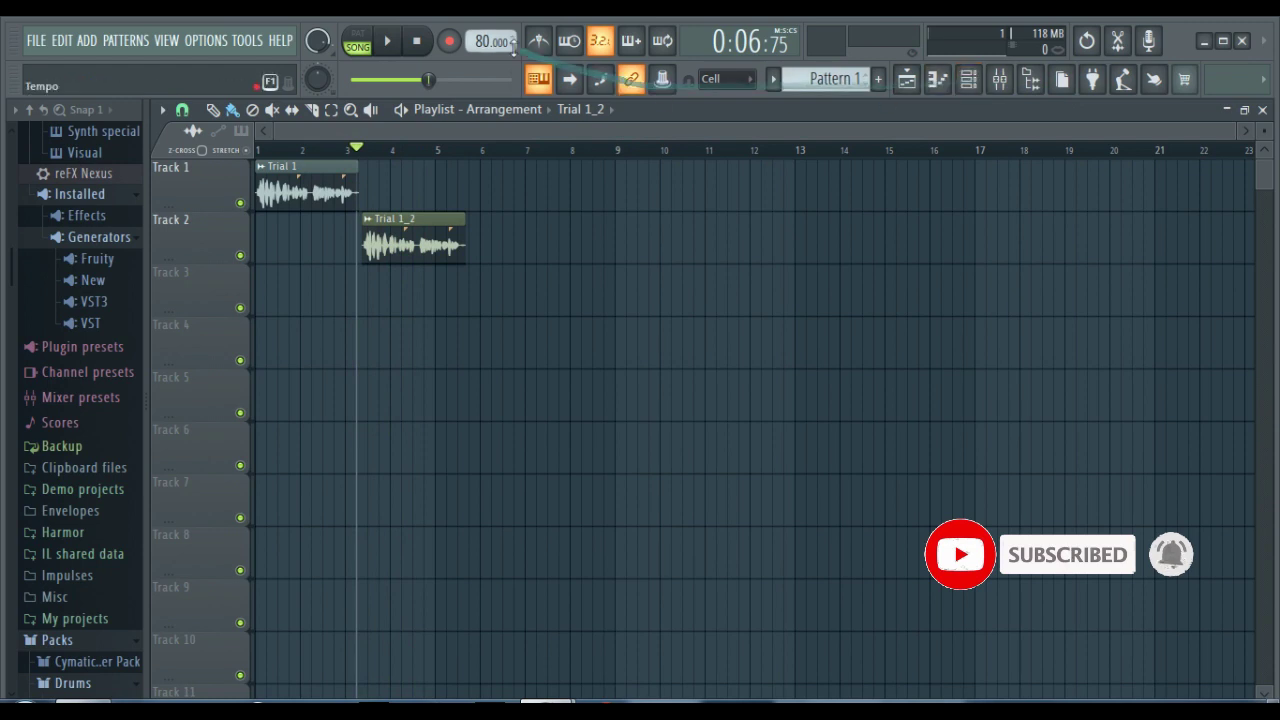
{"action": "left_click", "coordinate": [1015, 82]}
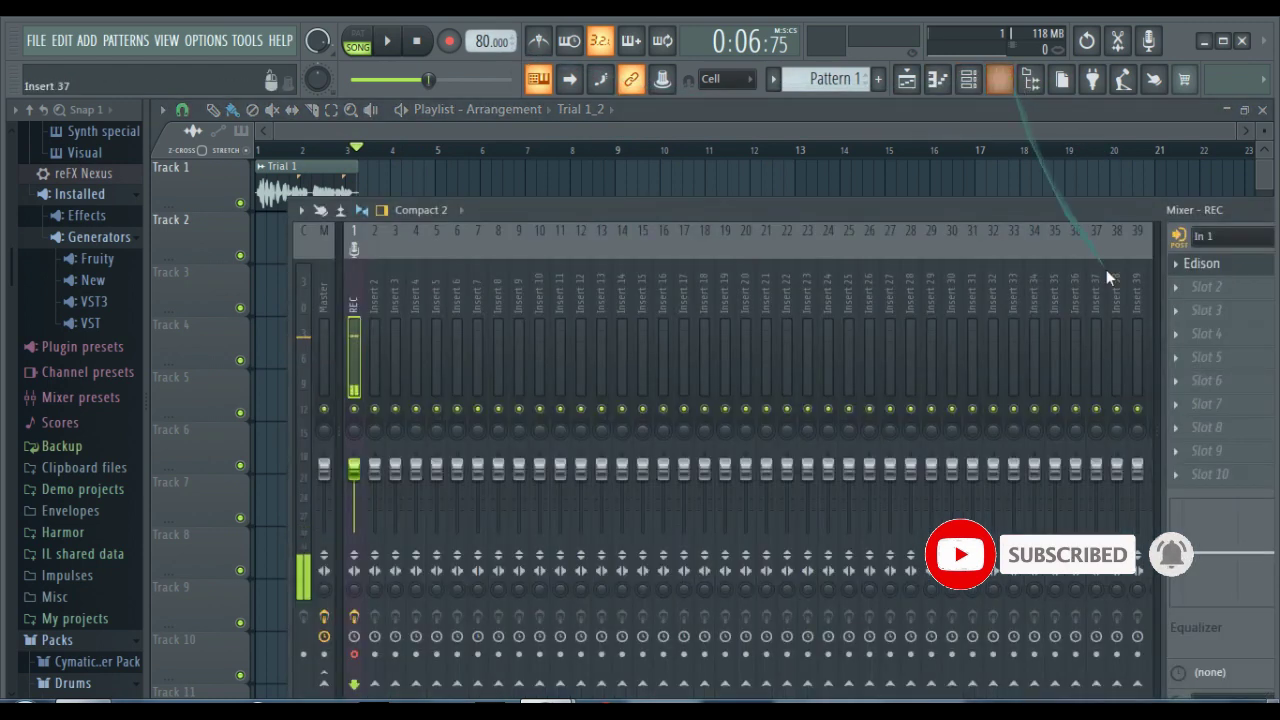
{"action": "left_click_drag", "start_coordinate": [1097, 205], "coordinate": [988, 200]}
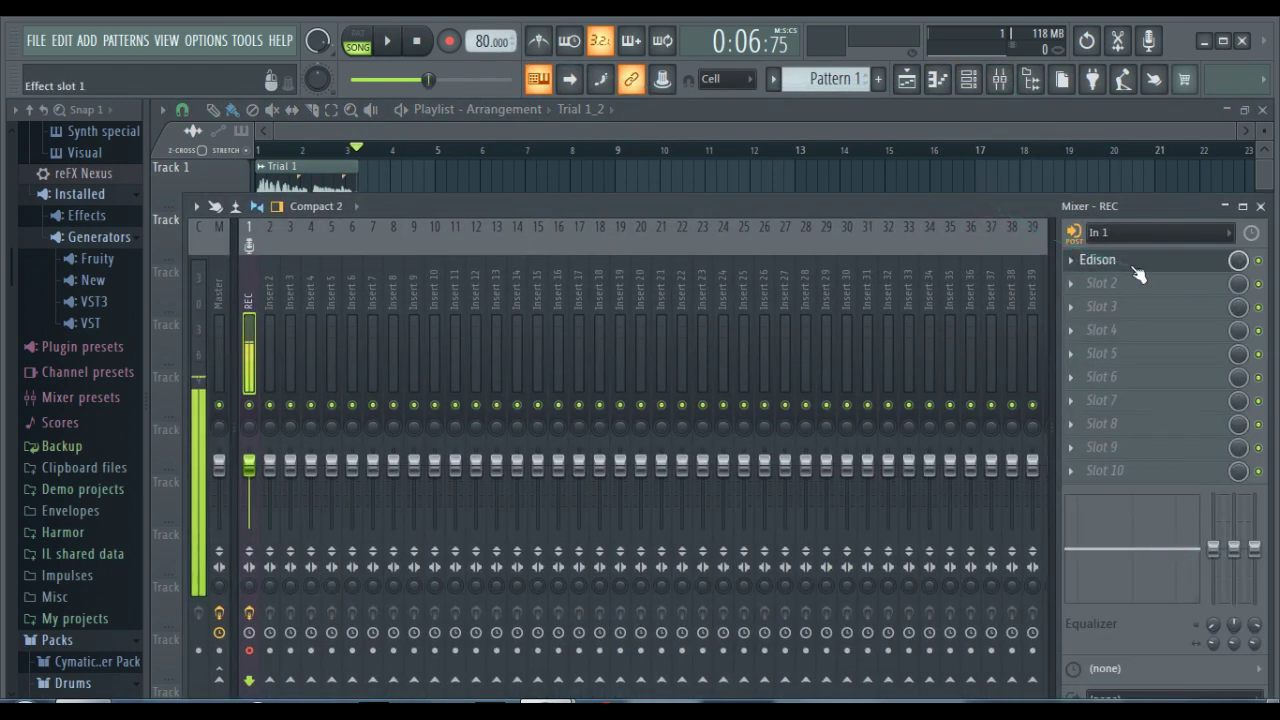
{"action": "left_click_drag", "start_coordinate": [593, 207], "coordinate": [709, 414]}
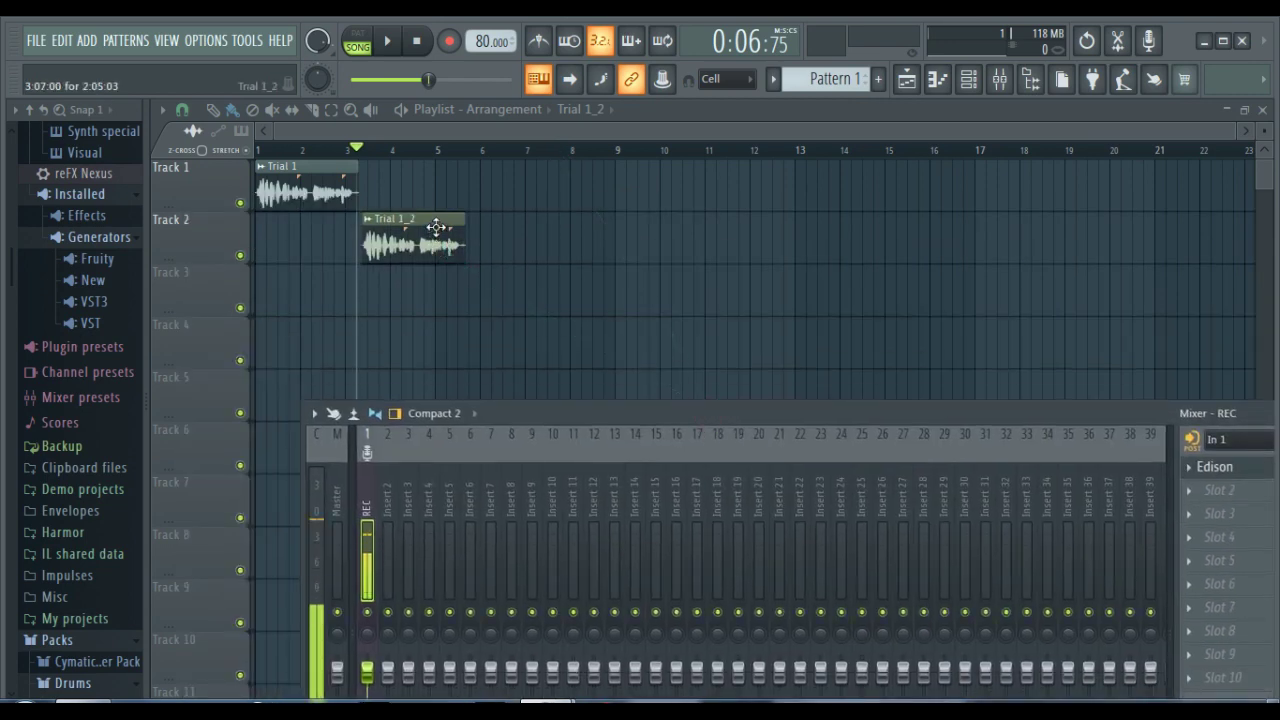
Delete every clip from the playlist, including stray Trial 1_2 copies, so that all tracks are empty.
{"action": "left_click", "coordinate": [432, 197]}
{"action": "left_click_drag", "start_coordinate": [566, 279], "coordinate": [320, 227]}
{"action": "key", "text": "ctrl+a"}
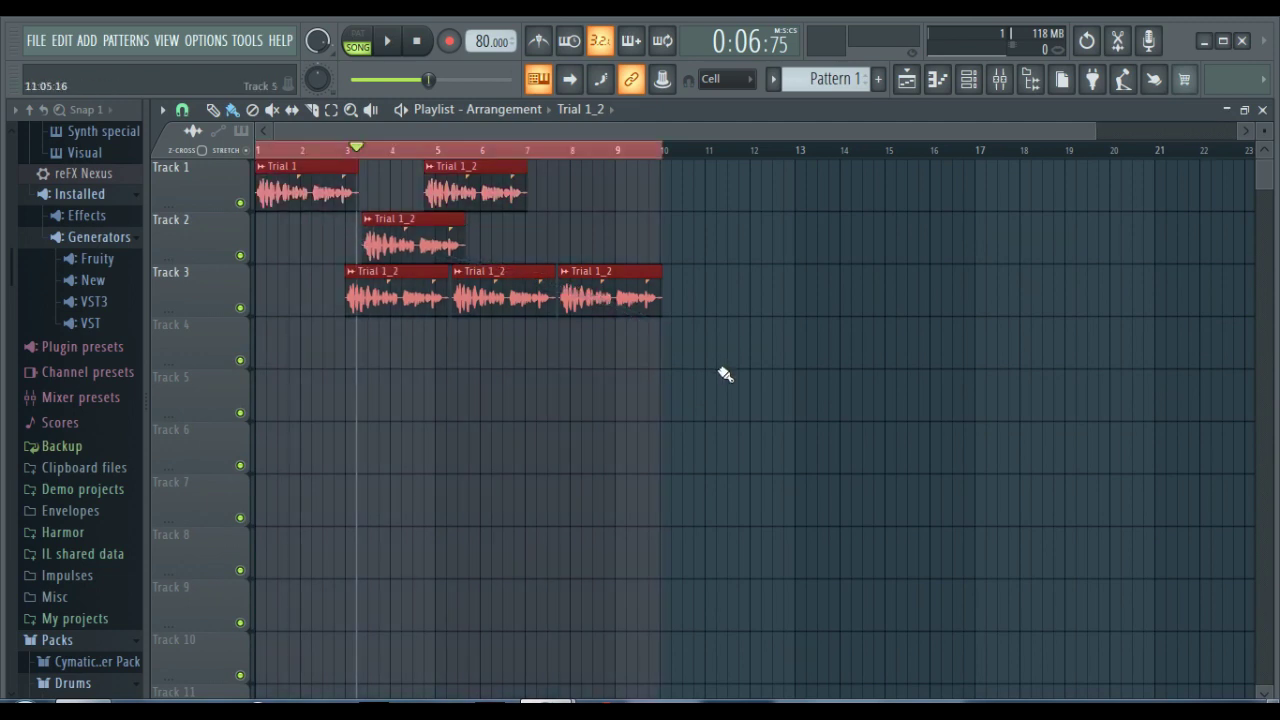
{"action": "key", "text": "Delete"}
{"action": "double_click", "coordinate": [570, 165]}
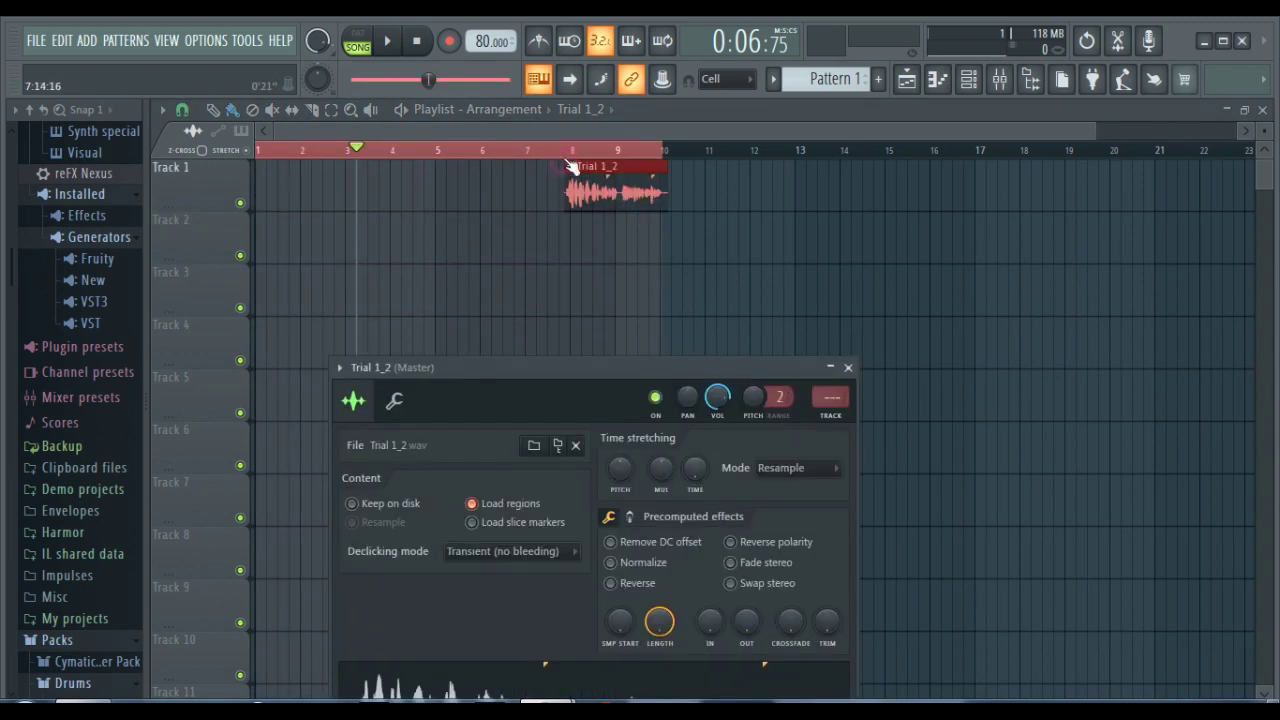
{"action": "left_click", "coordinate": [560, 150]}
{"action": "key", "text": "ctrl+d"}
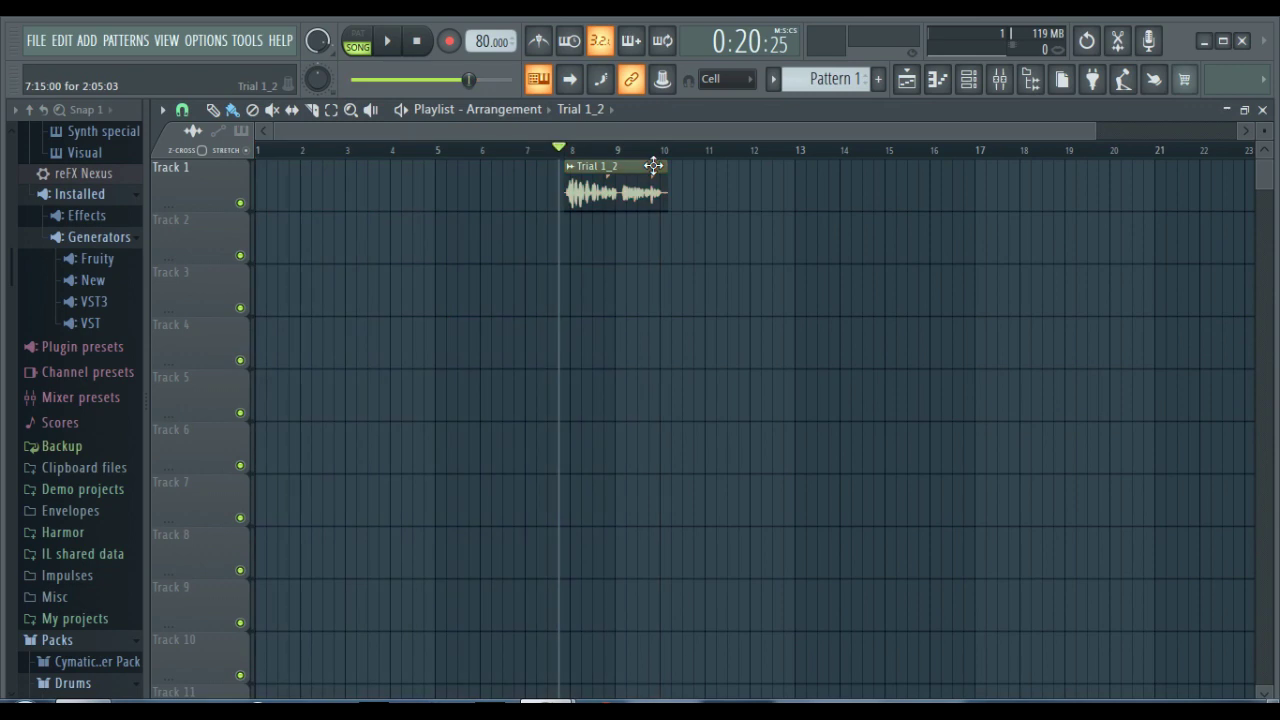
{"action": "right_click", "coordinate": [650, 172]}
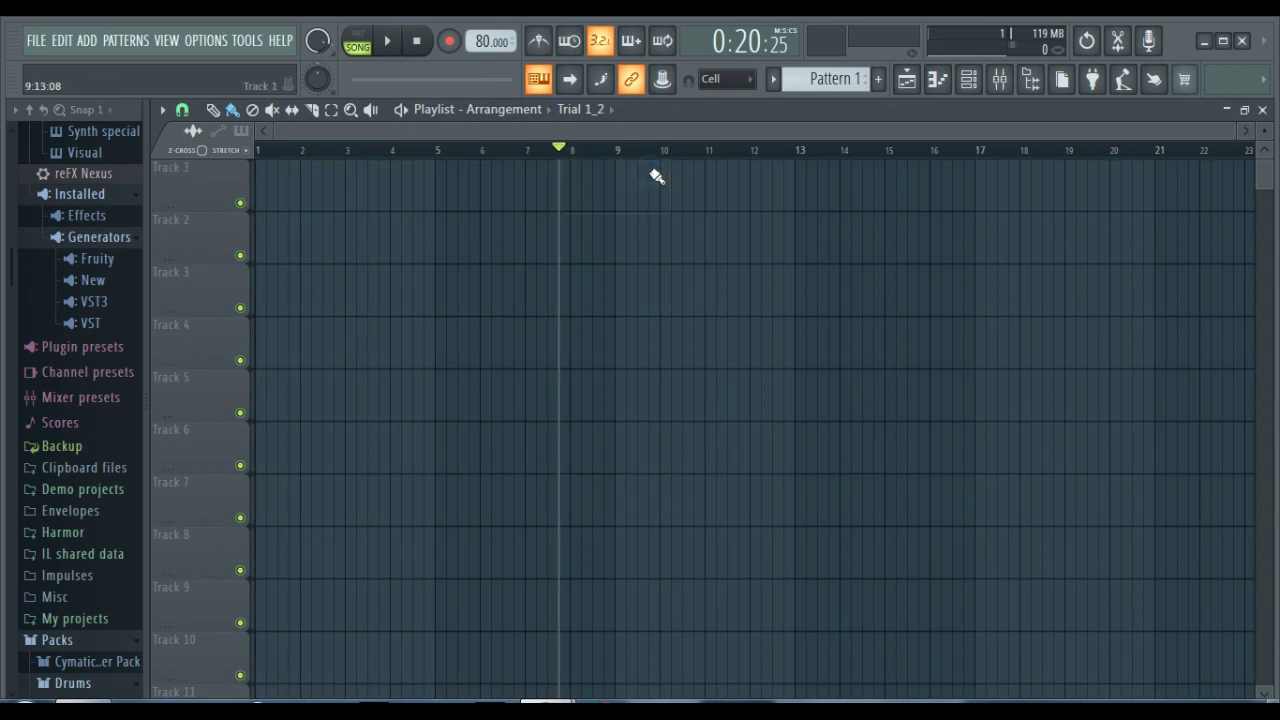
Open the mixer and set the REC track's audio input to (none).
{"action": "left_click", "coordinate": [1000, 82]}
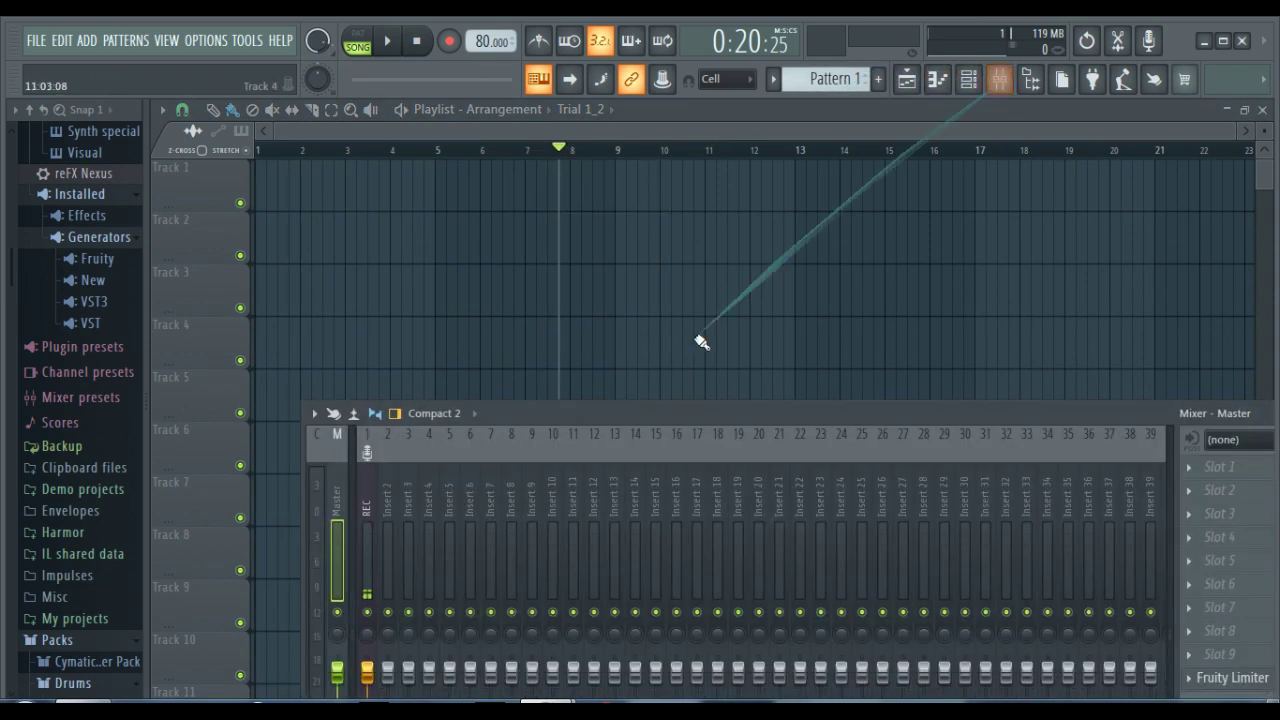
{"action": "left_click_drag", "start_coordinate": [628, 417], "coordinate": [567, 250]}
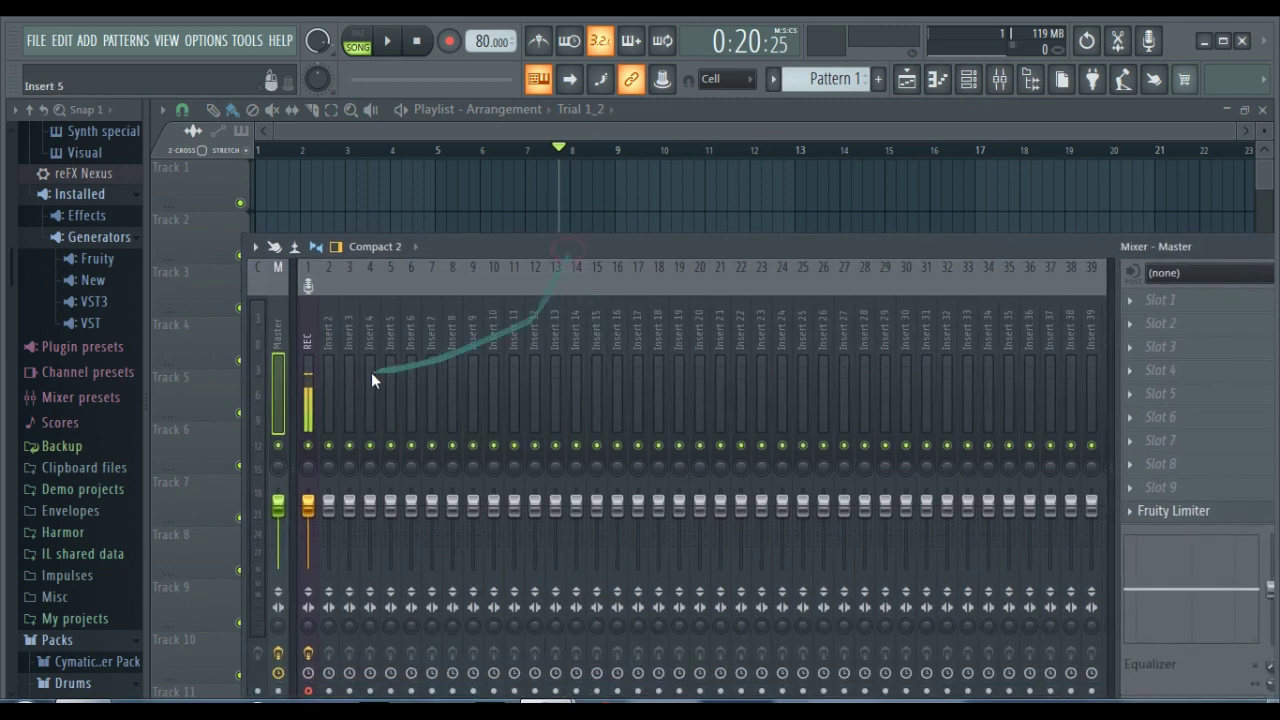
{"action": "left_click", "coordinate": [314, 378]}
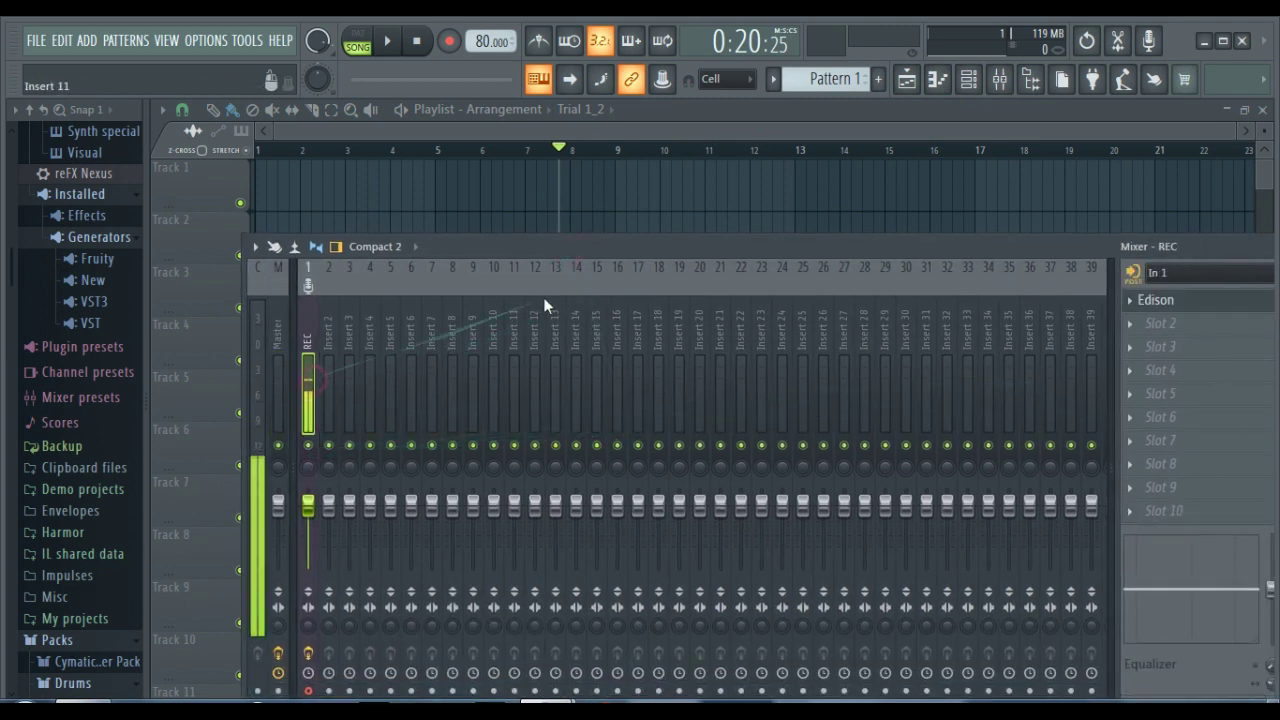
{"action": "left_click_drag", "start_coordinate": [583, 246], "coordinate": [484, 224]}
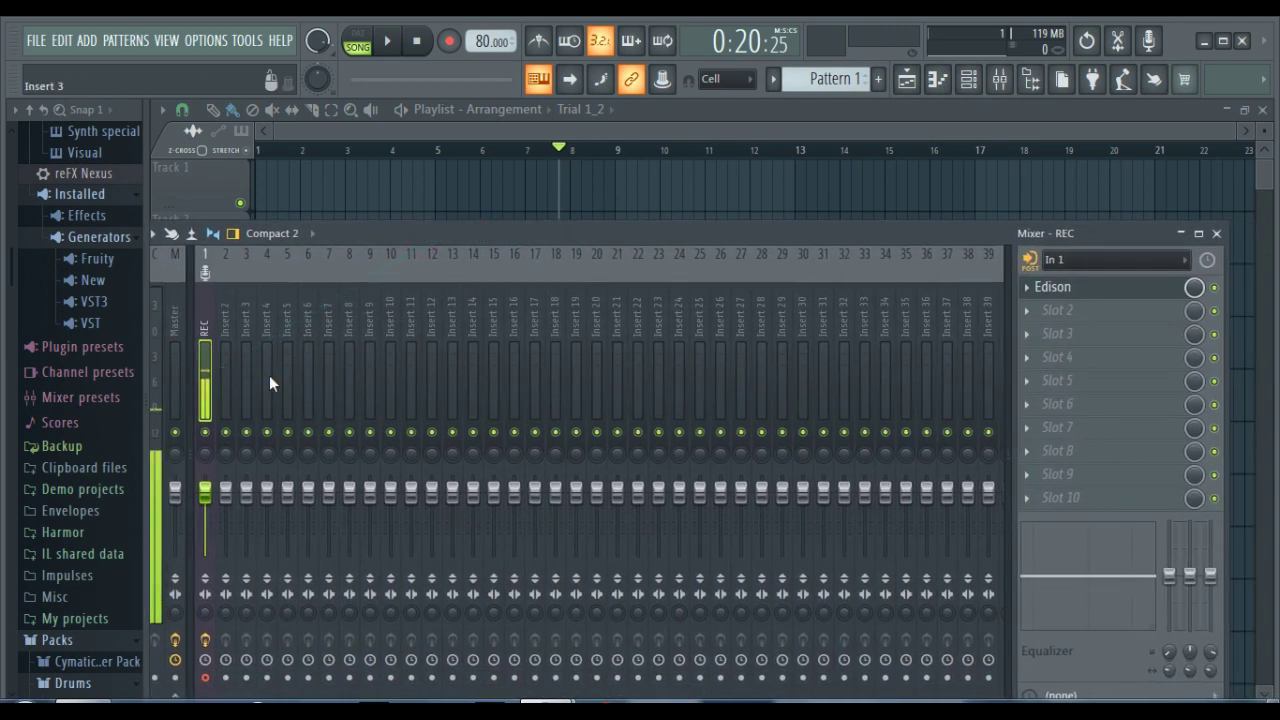
{"action": "left_click", "coordinate": [1062, 259]}
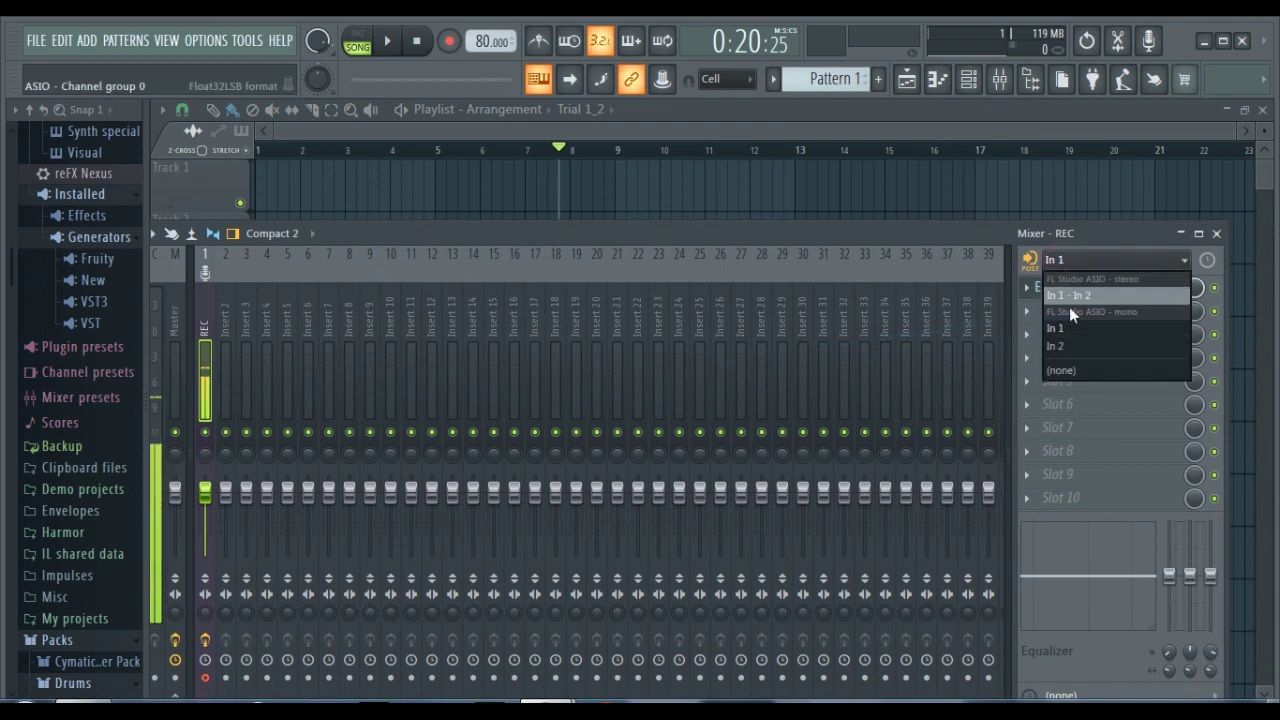
{"action": "left_click", "coordinate": [1075, 370]}
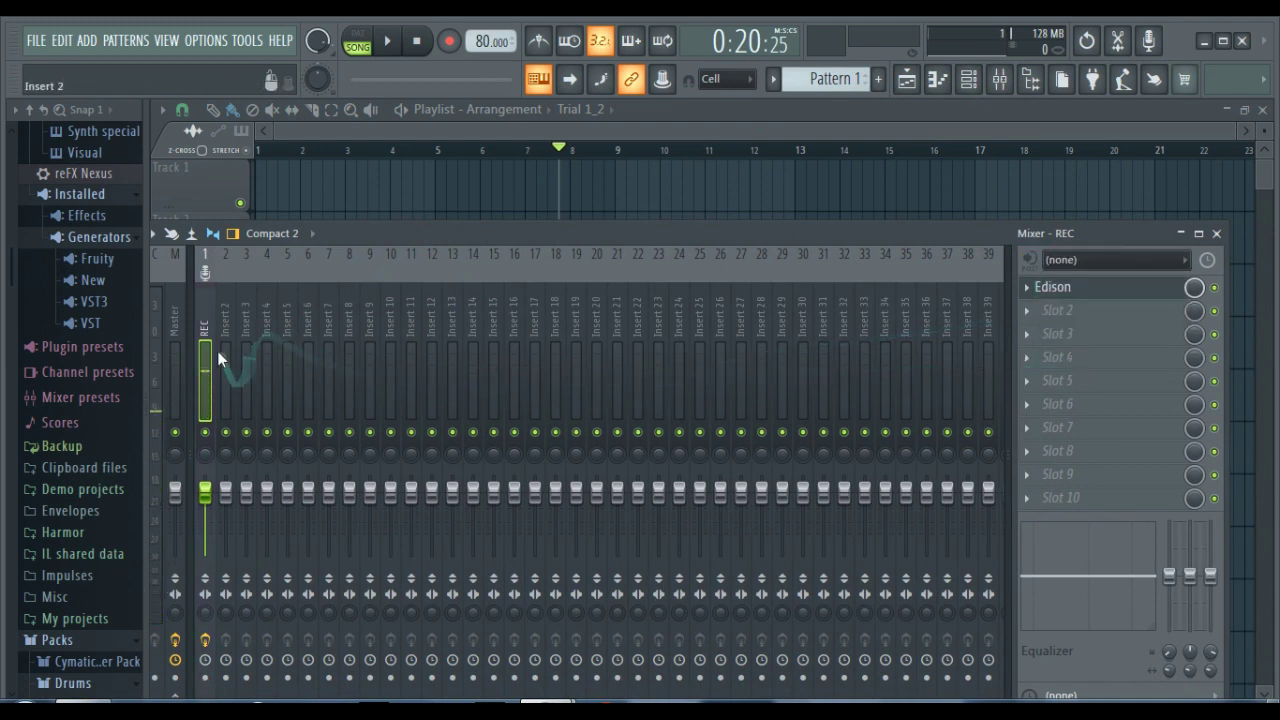
Reposition the mixer and set the REC track's audio input to the mono source In 1.
{"action": "left_click_drag", "start_coordinate": [367, 229], "coordinate": [505, 444]}
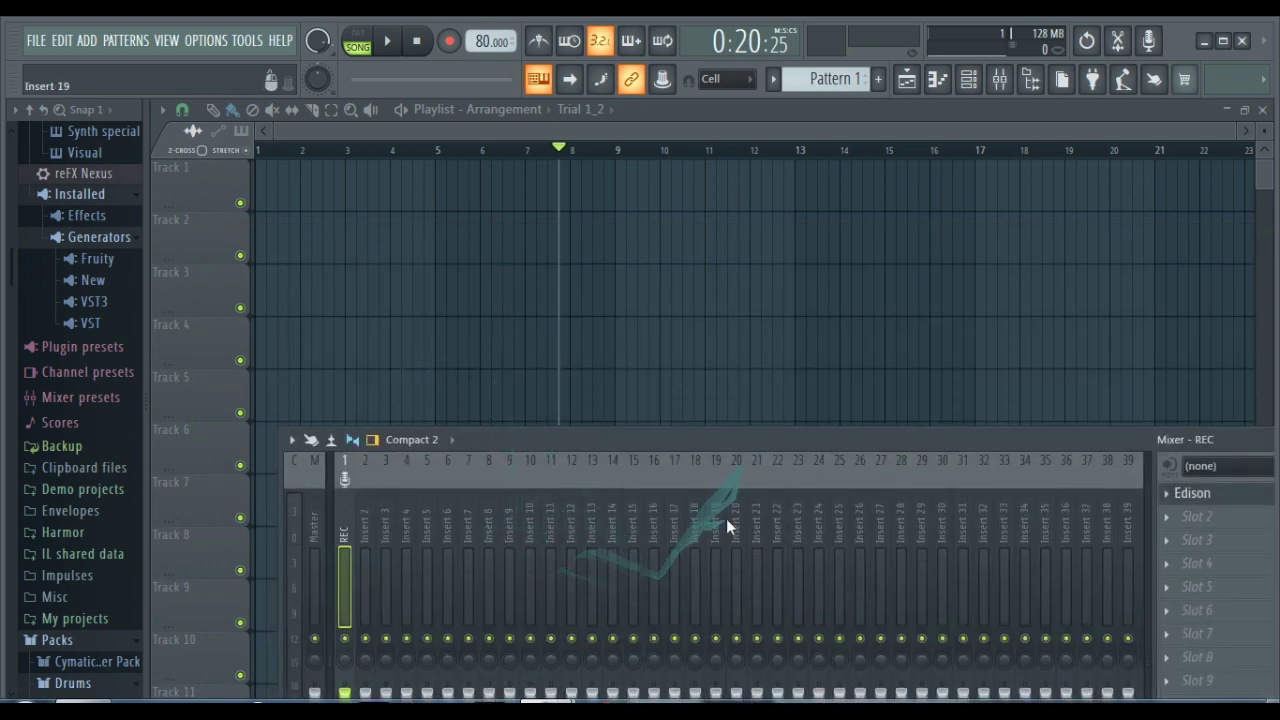
{"action": "left_click_drag", "start_coordinate": [613, 435], "coordinate": [622, 231]}
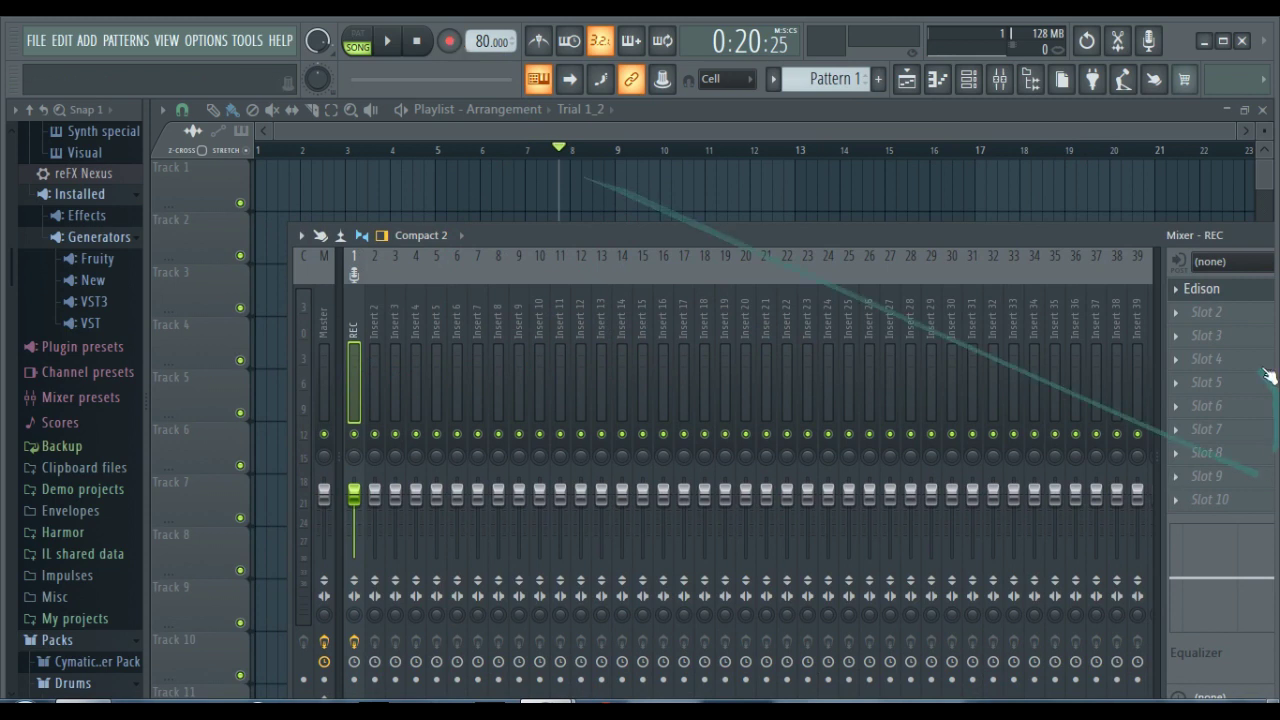
{"action": "left_click", "coordinate": [1218, 261]}
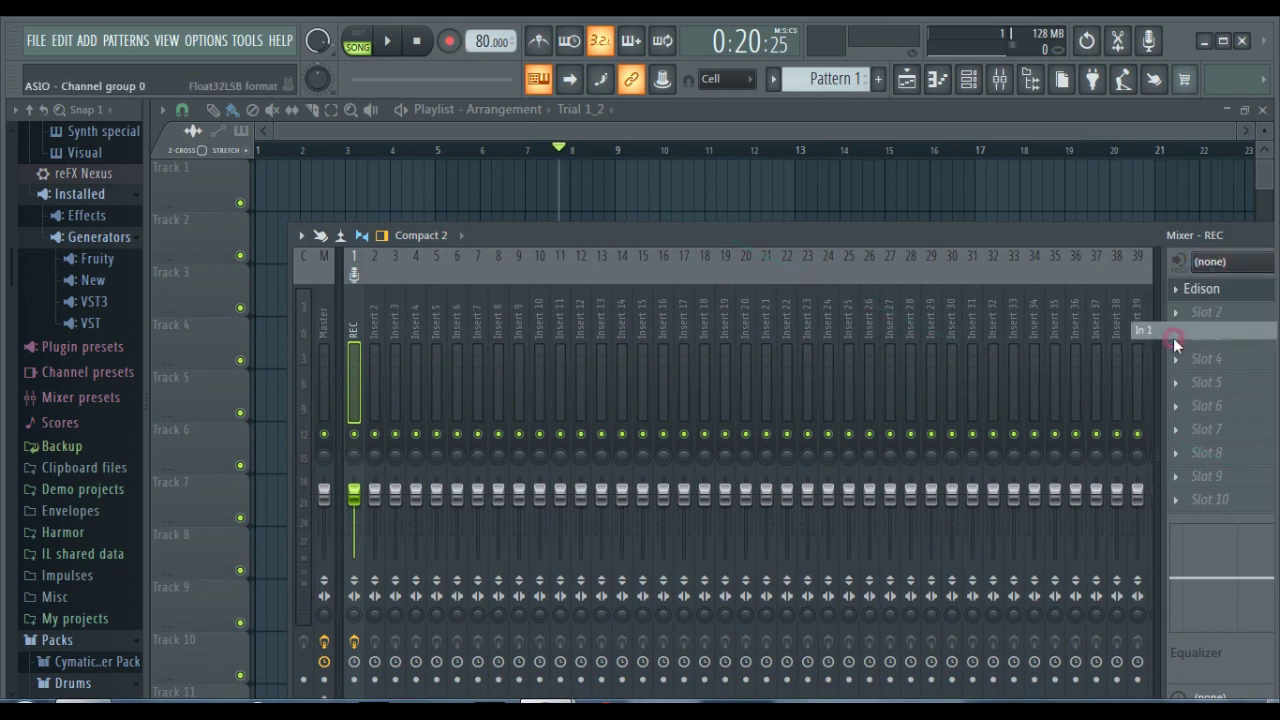
{"action": "left_click", "coordinate": [1173, 336]}
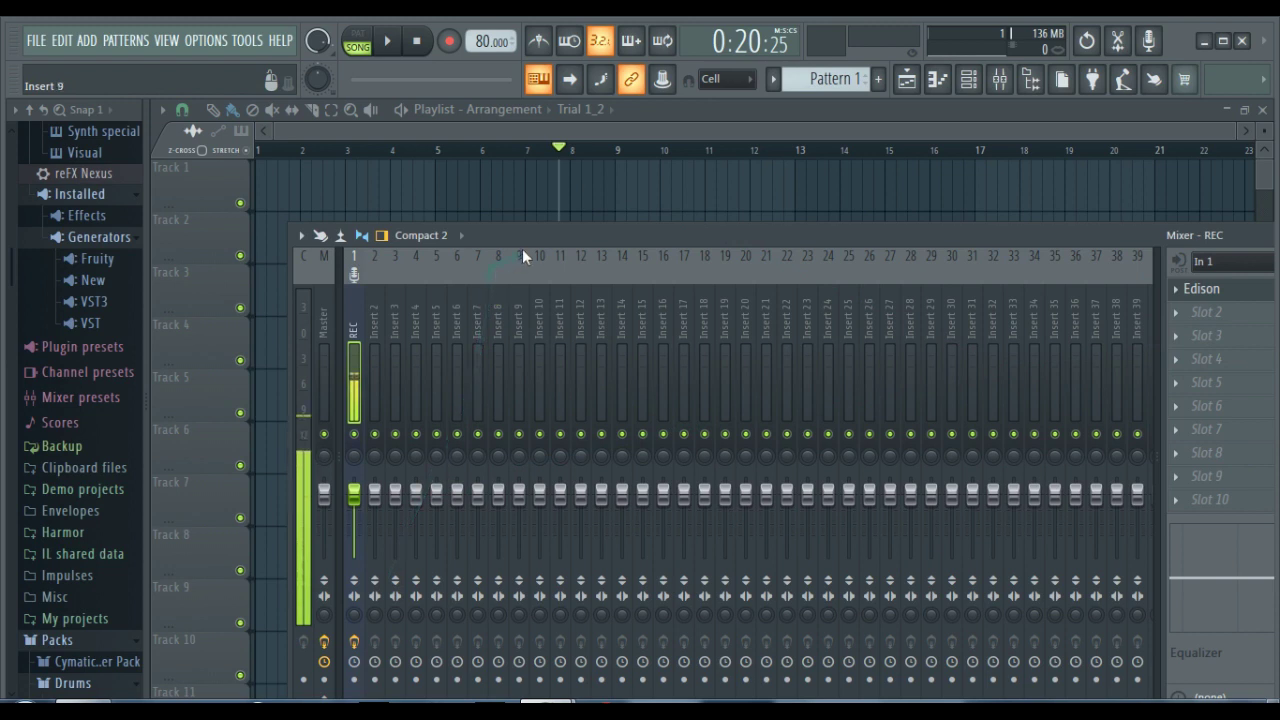
Record the microphone audio directly into the playlist as an audio clip, and stop once the take is done.
{"action": "left_click", "coordinate": [449, 40]}
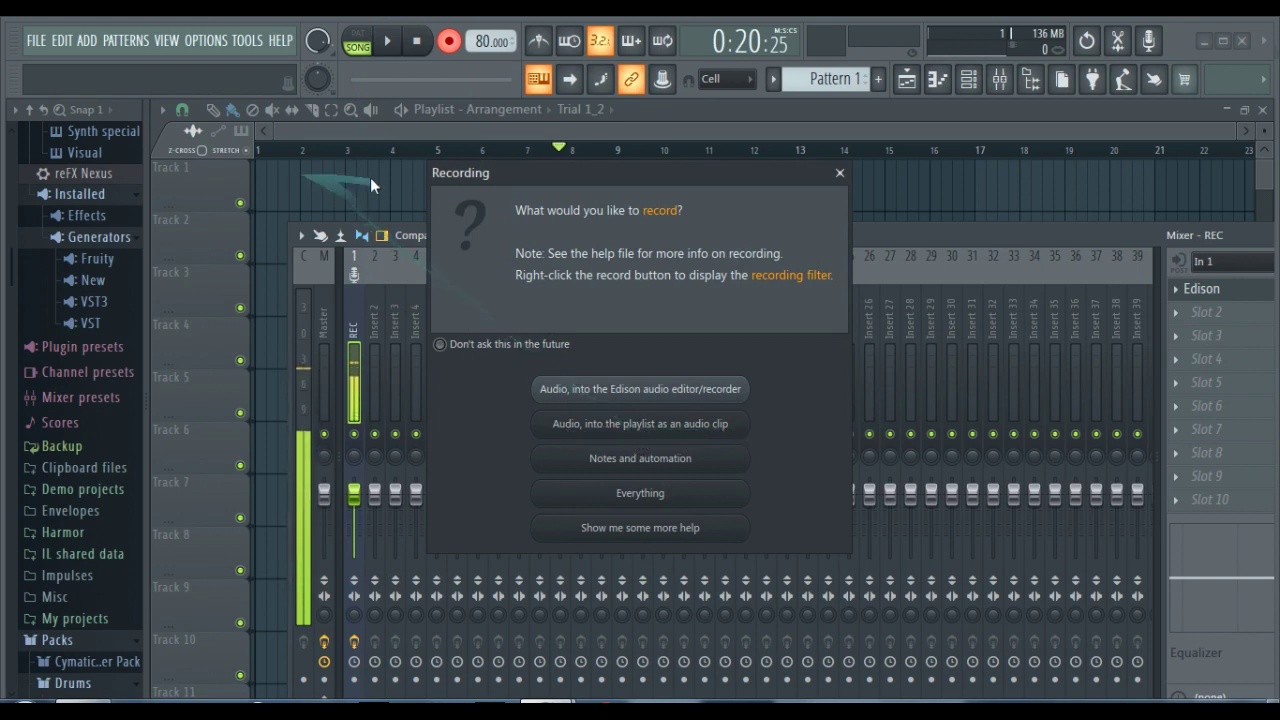
{"action": "left_click", "coordinate": [678, 425]}
{"action": "left_click_drag", "start_coordinate": [532, 270], "coordinate": [576, 360]}
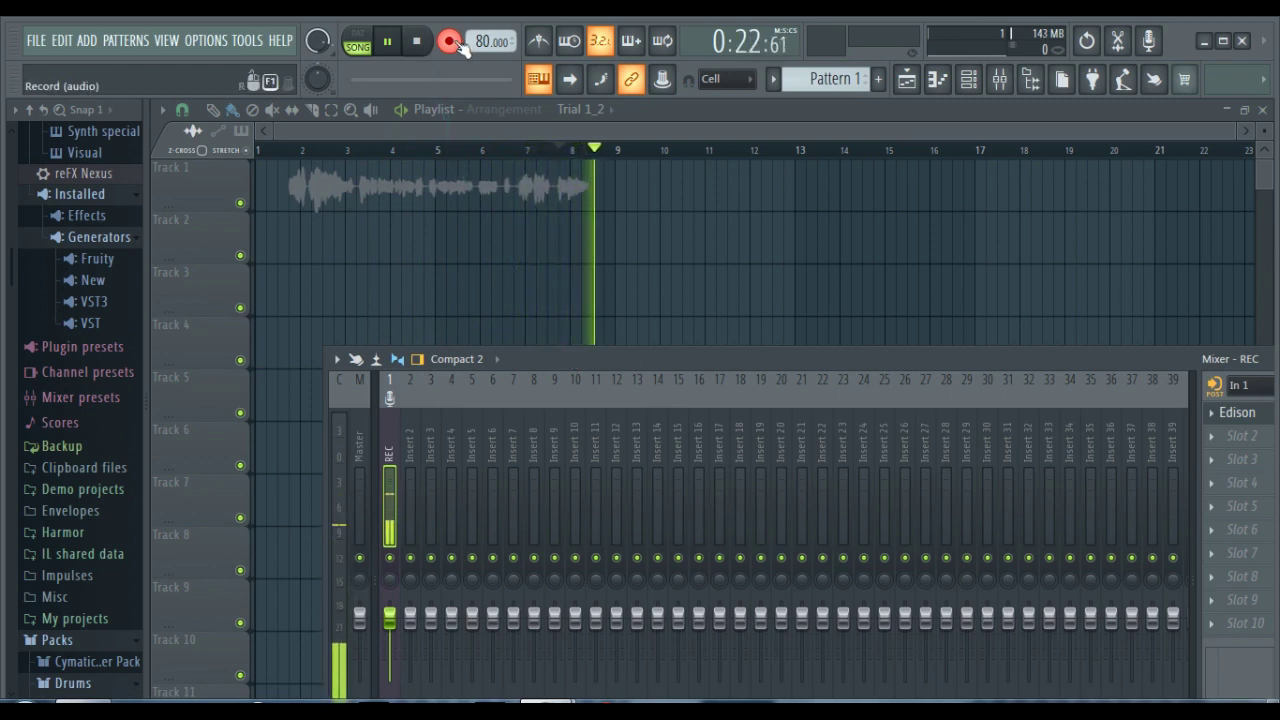
{"action": "key", "text": "space"}
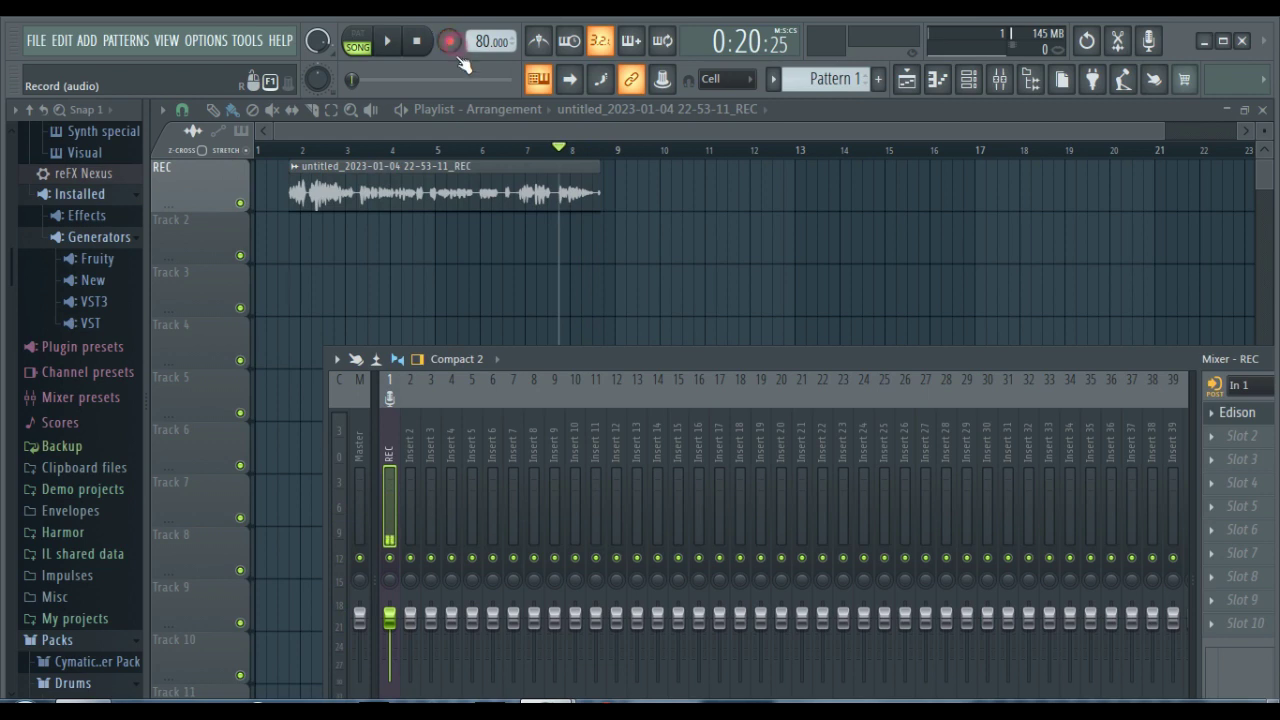
Play back the recorded REC clip from just before its start, shifting it about one bar later during playback.
{"action": "left_click", "coordinate": [284, 150]}
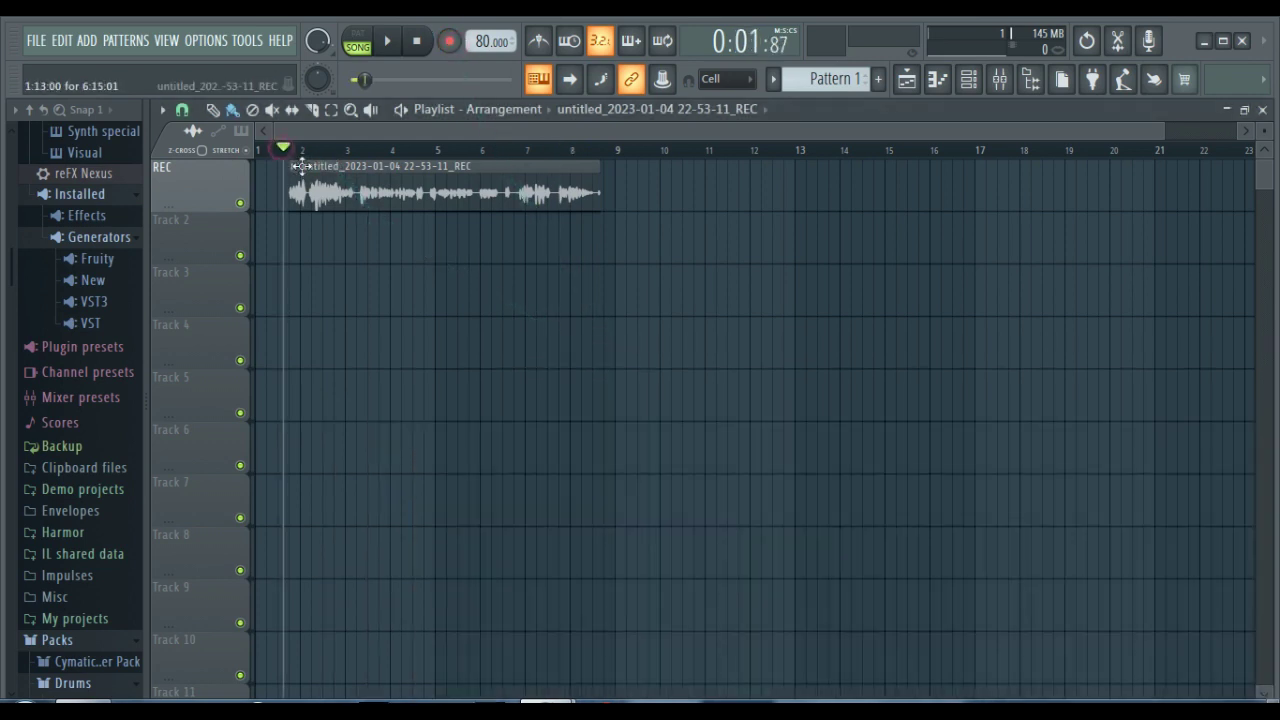
{"action": "key", "text": "space"}
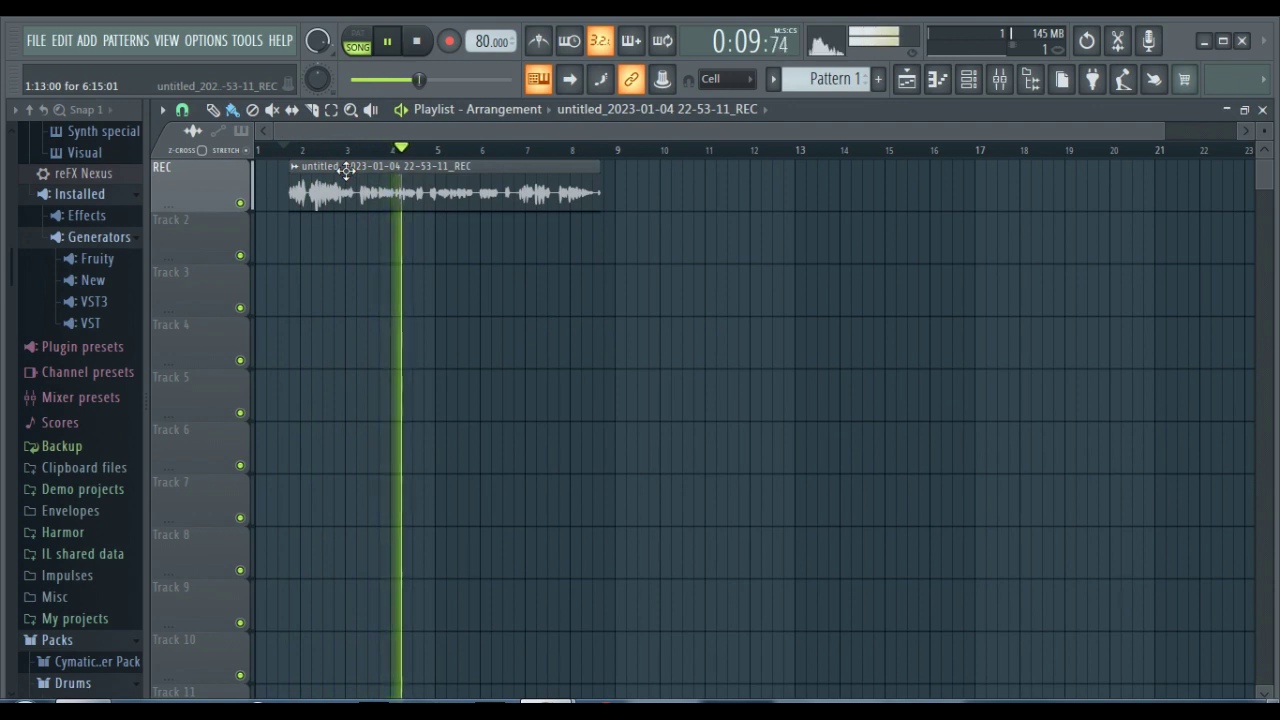
{"action": "left_click_drag", "start_coordinate": [345, 170], "coordinate": [383, 174]}
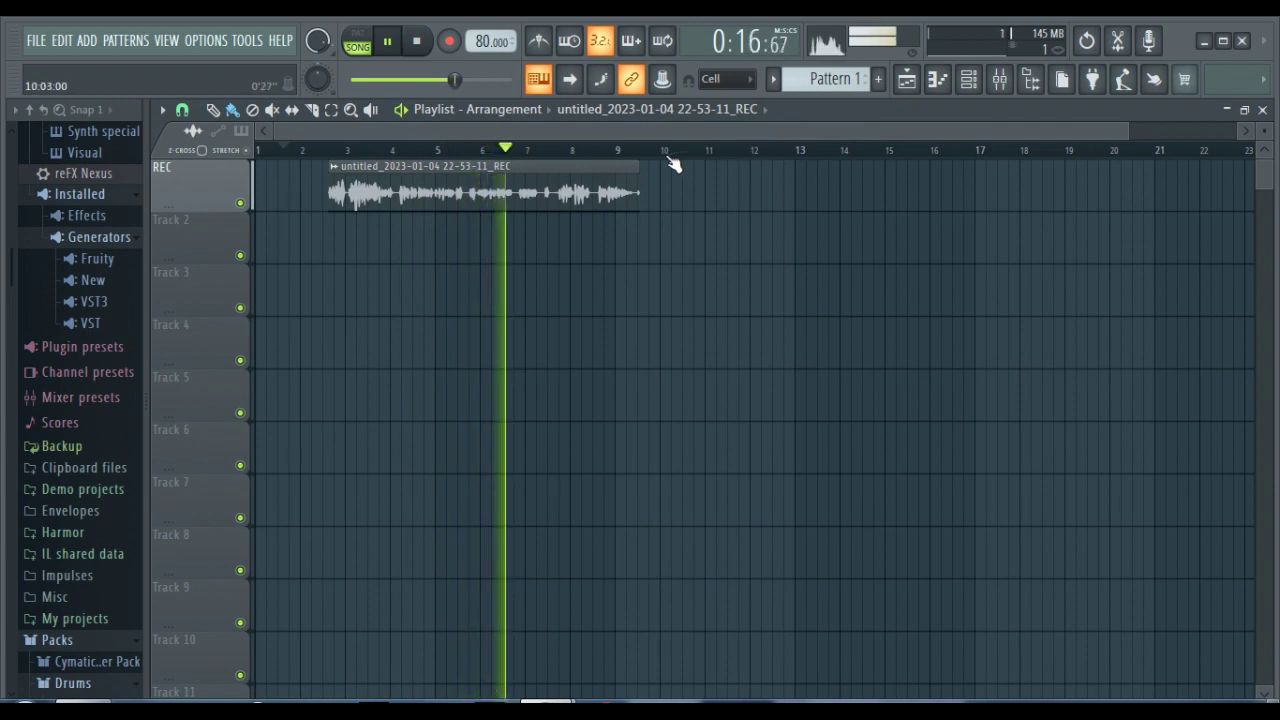
{"action": "key", "text": "space"}
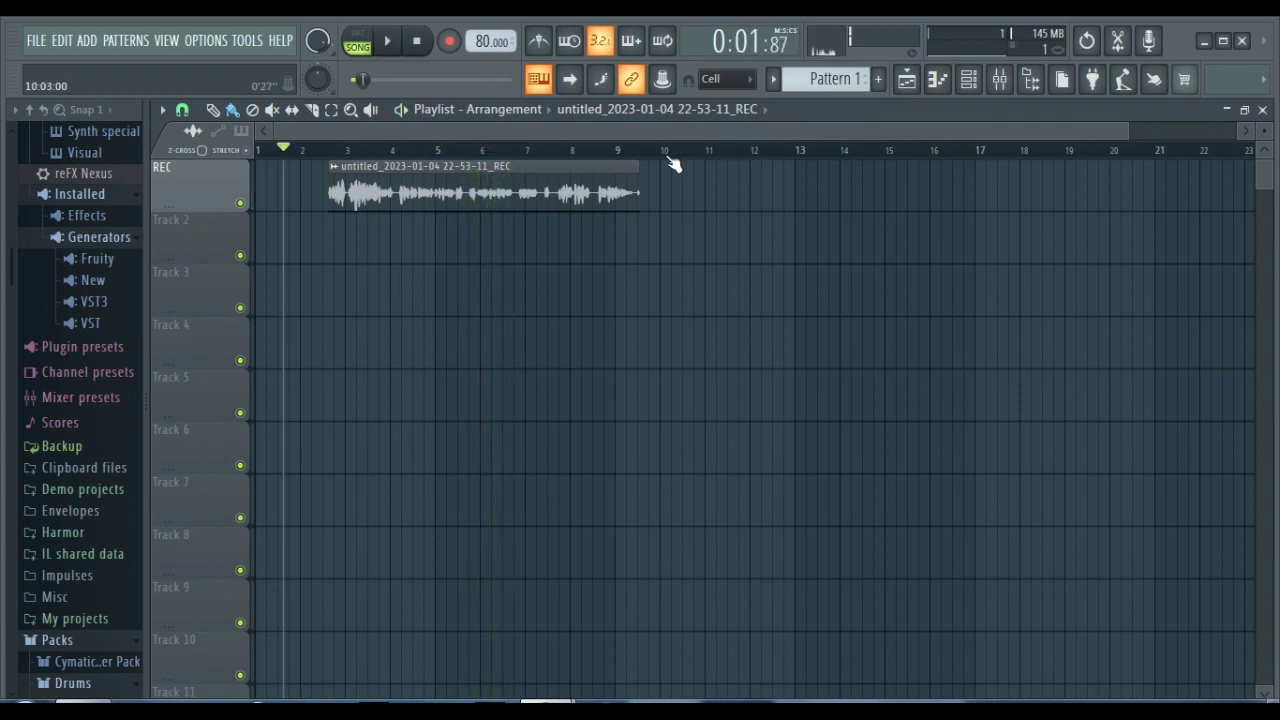
Delete the recorded REC clip, show the channel rack, undo the deletion, and move the clip about one bar earlier.
{"action": "right_click", "coordinate": [455, 191]}
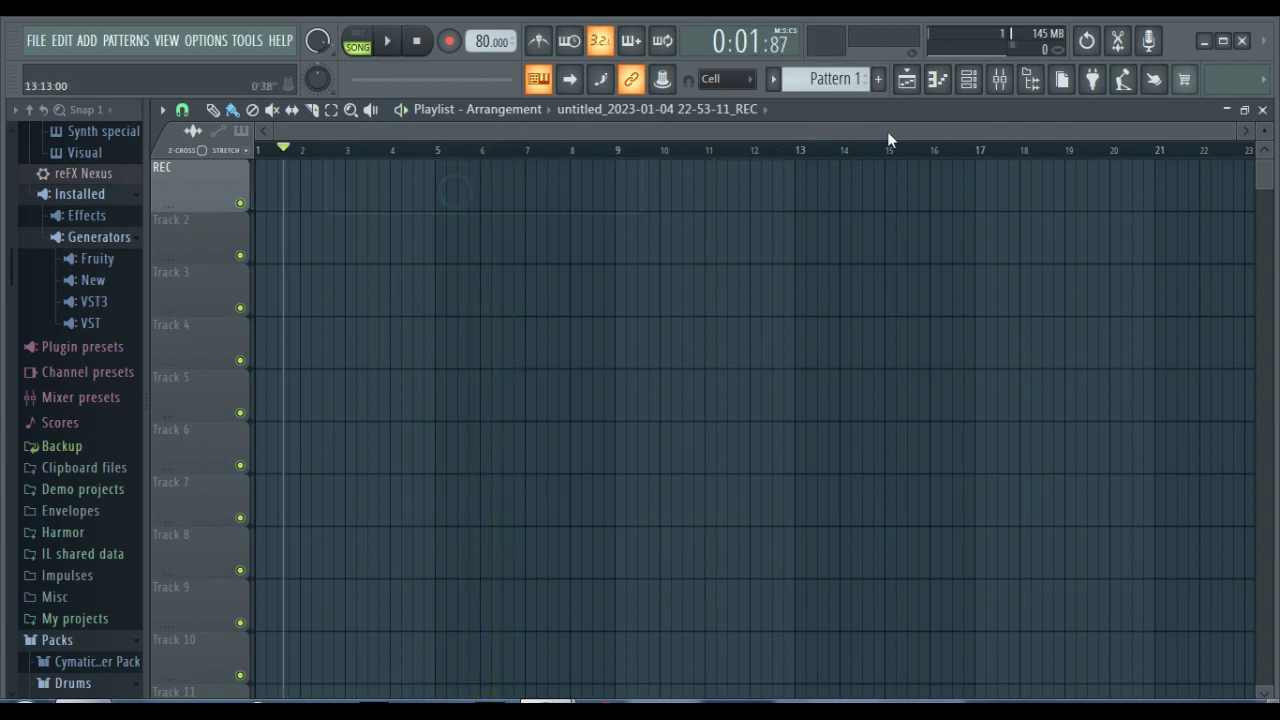
{"action": "left_click", "coordinate": [967, 80]}
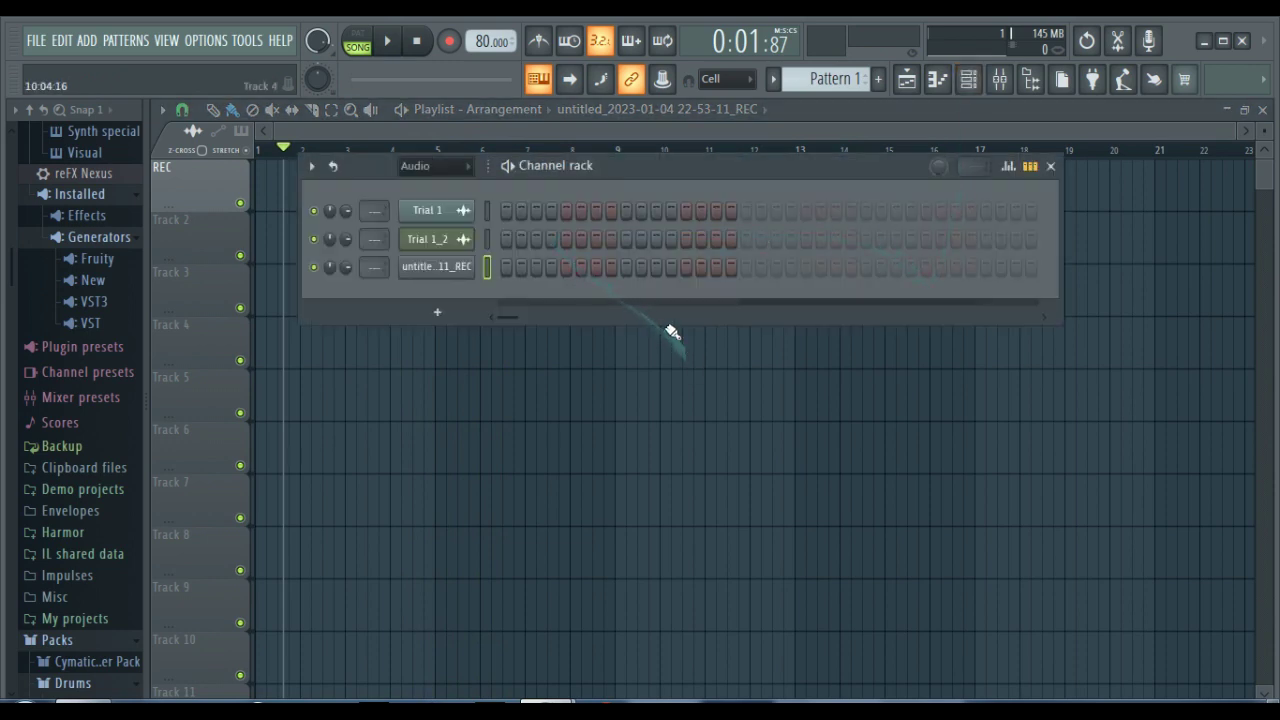
{"action": "left_click_drag", "start_coordinate": [647, 160], "coordinate": [707, 490]}
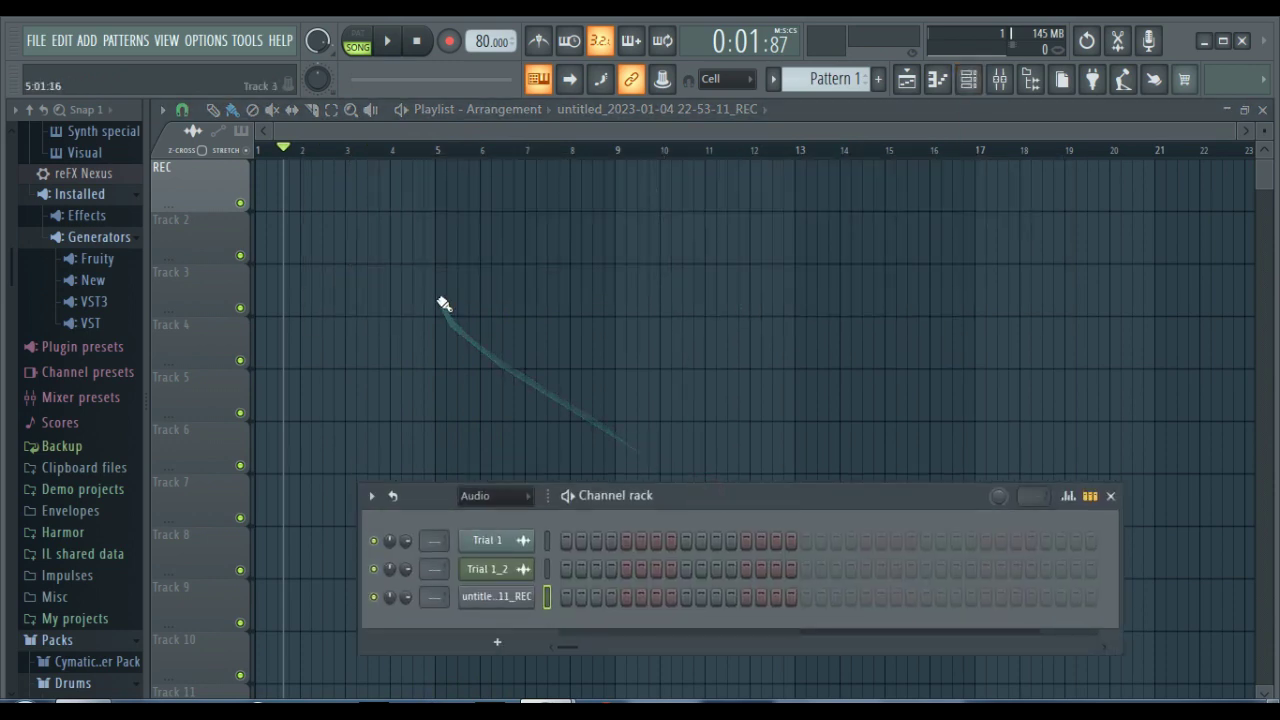
{"action": "key", "text": "ctrl+z"}
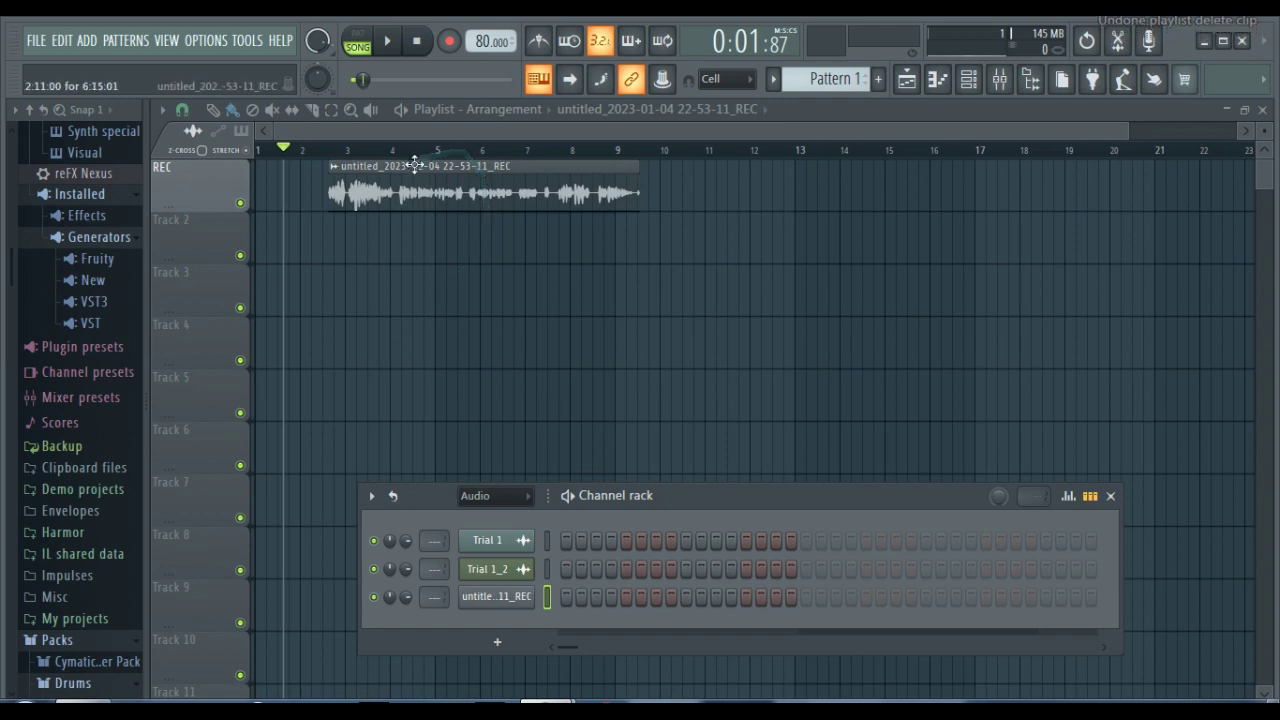
{"action": "left_click_drag", "start_coordinate": [414, 166], "coordinate": [378, 165]}
Export the project as a Microsoft wave file named "trail 2" in the Music library.
{"action": "left_click", "coordinate": [36, 40]}
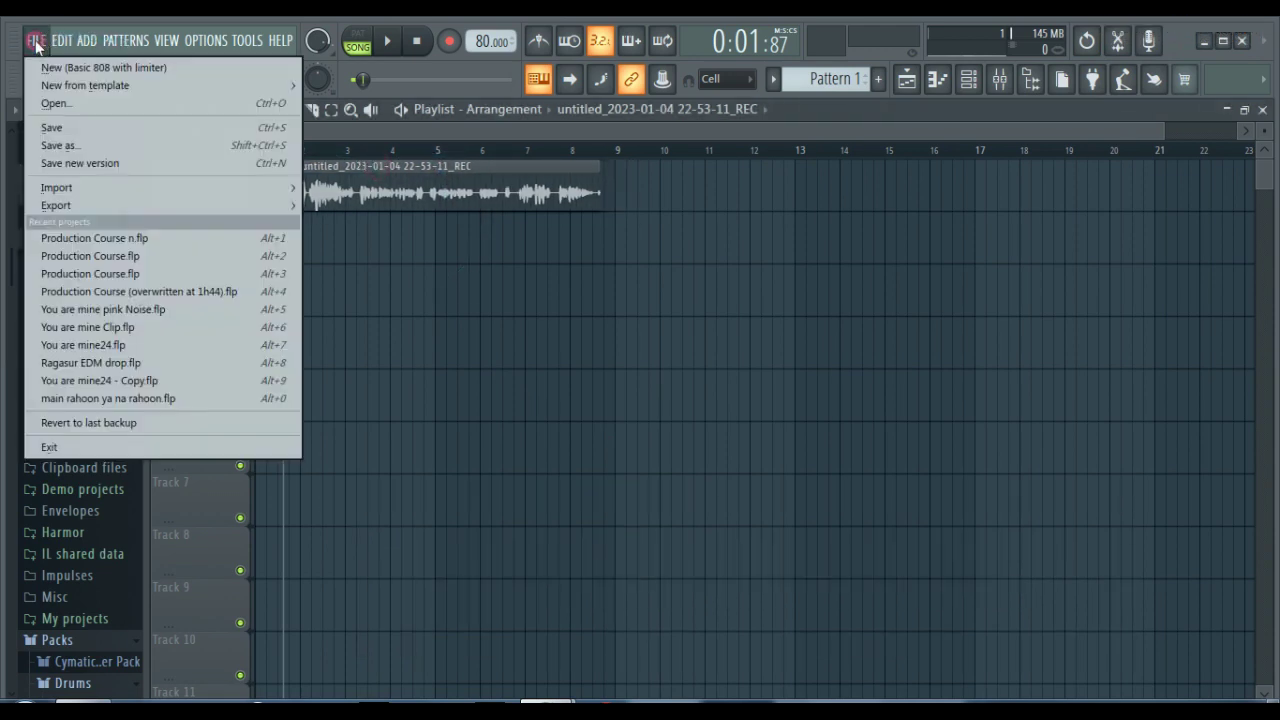
{"action": "left_click", "coordinate": [78, 203]}
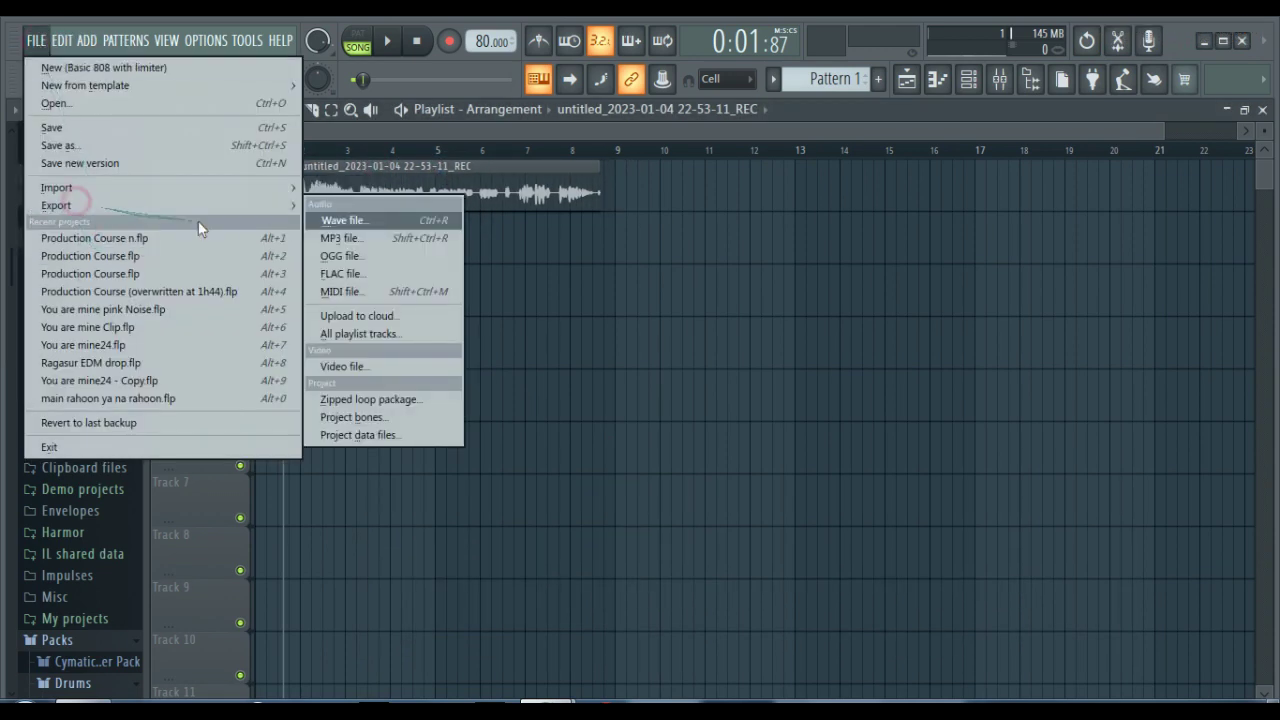
{"action": "left_click", "coordinate": [369, 222]}
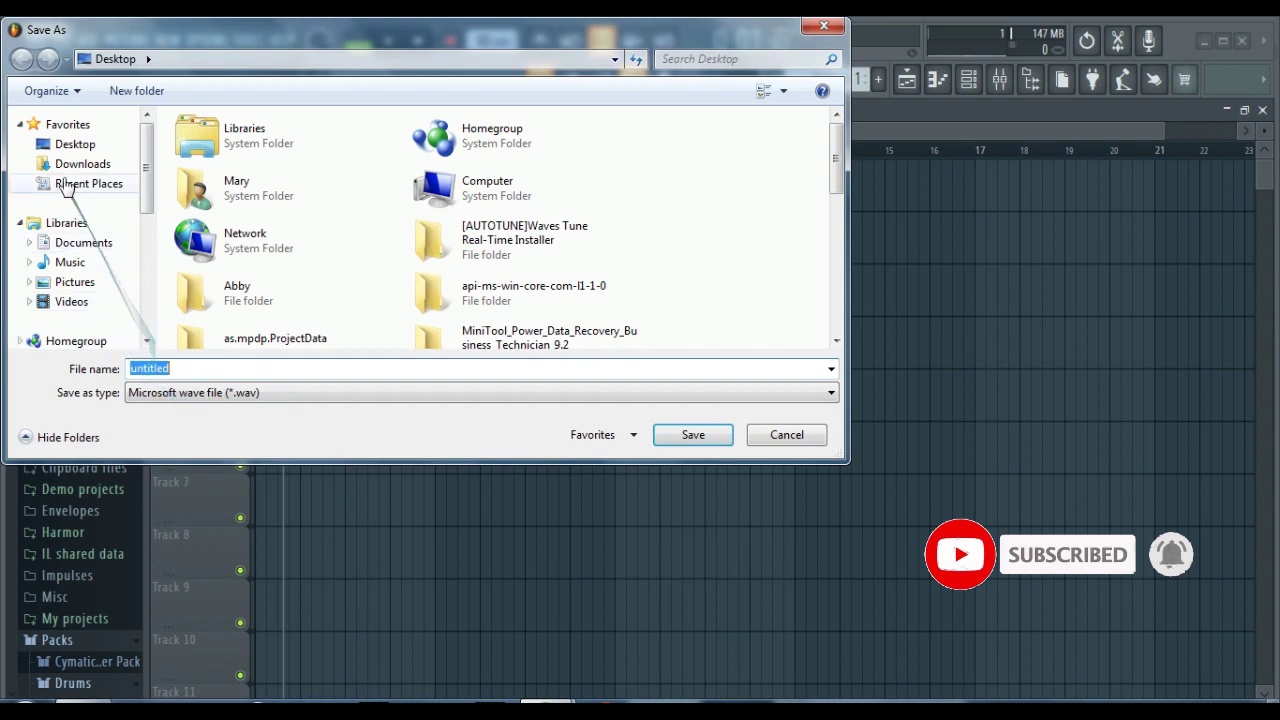
{"action": "left_click", "coordinate": [63, 260]}
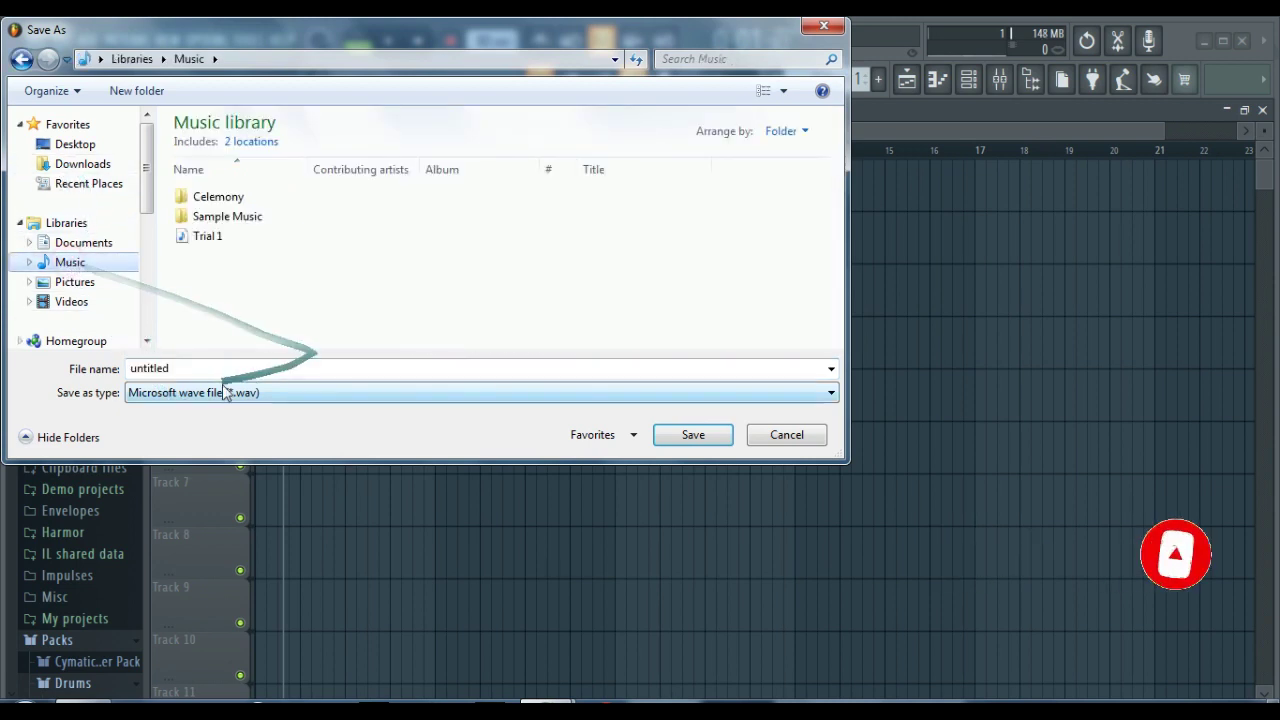
{"action": "left_click", "coordinate": [176, 368]}
{"action": "left_click_drag", "start_coordinate": [176, 368], "coordinate": [113, 371]}
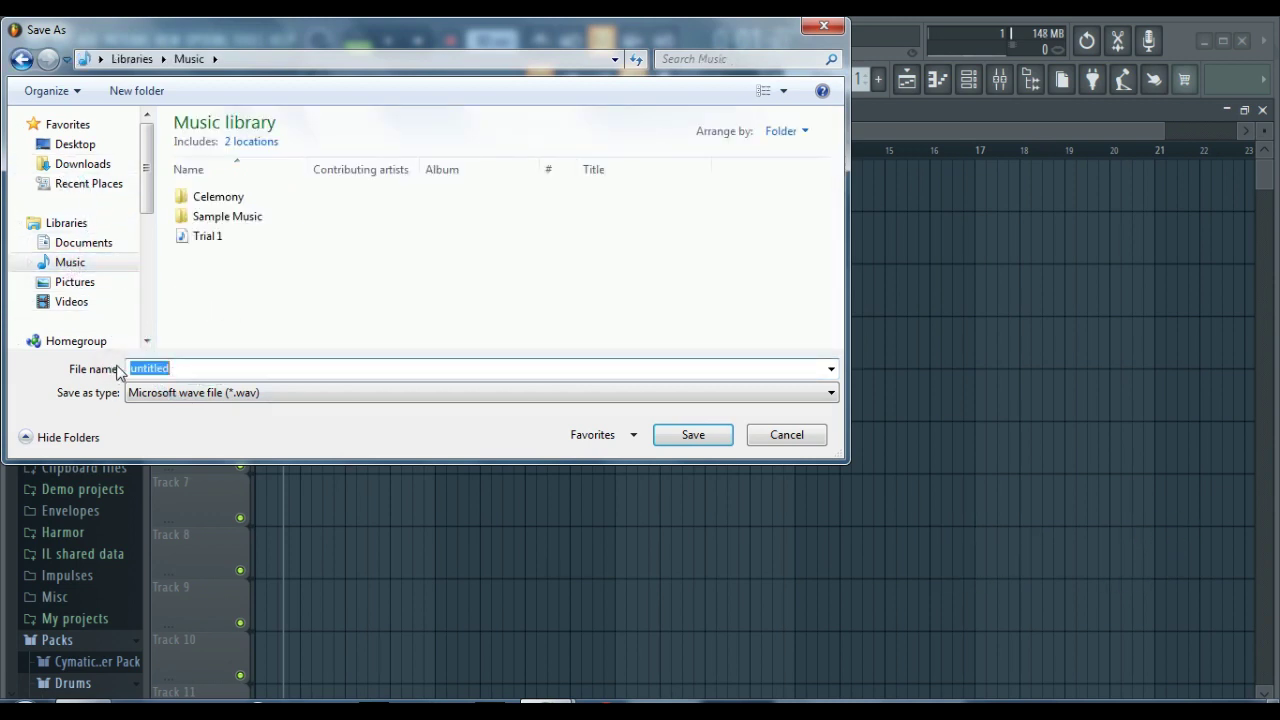
{"action": "type", "text": "trail 2"}
{"action": "left_click", "coordinate": [666, 434]}
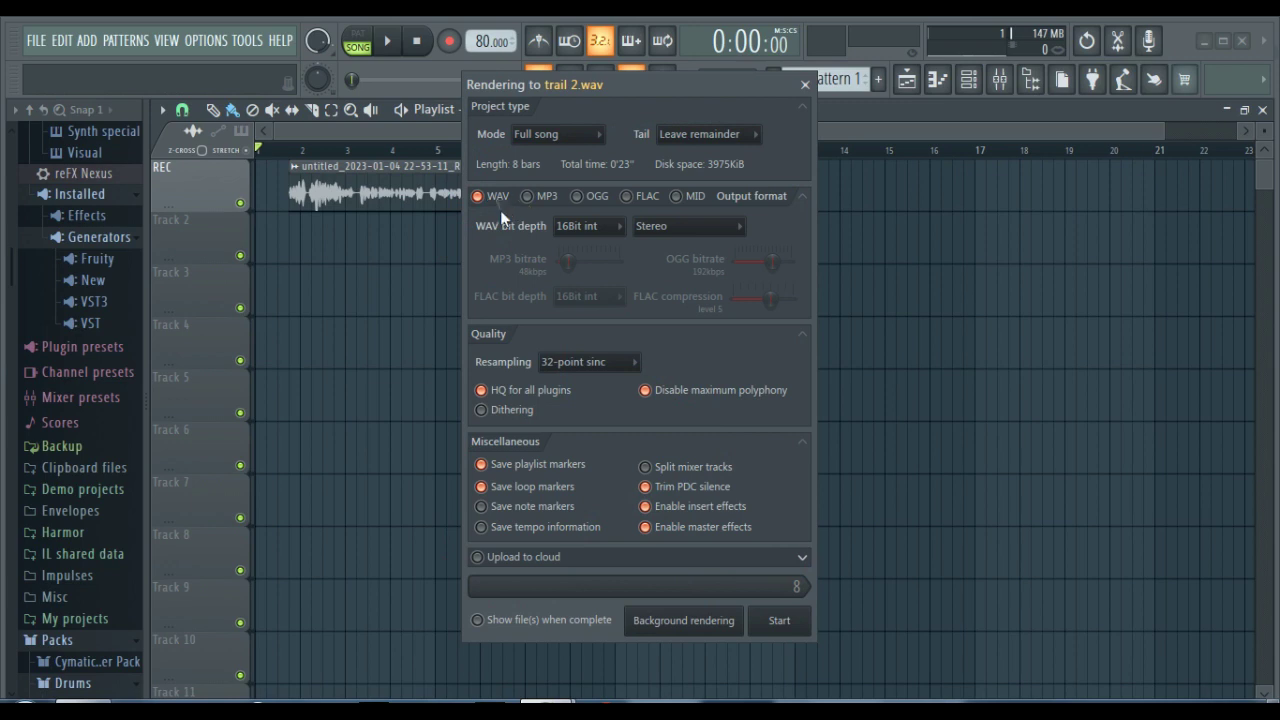
Set the render to WAV only with 16Bit int depth and Stereo channels, switch off the FLAC and OGG outputs, and render the file.
{"action": "left_click", "coordinate": [586, 226]}
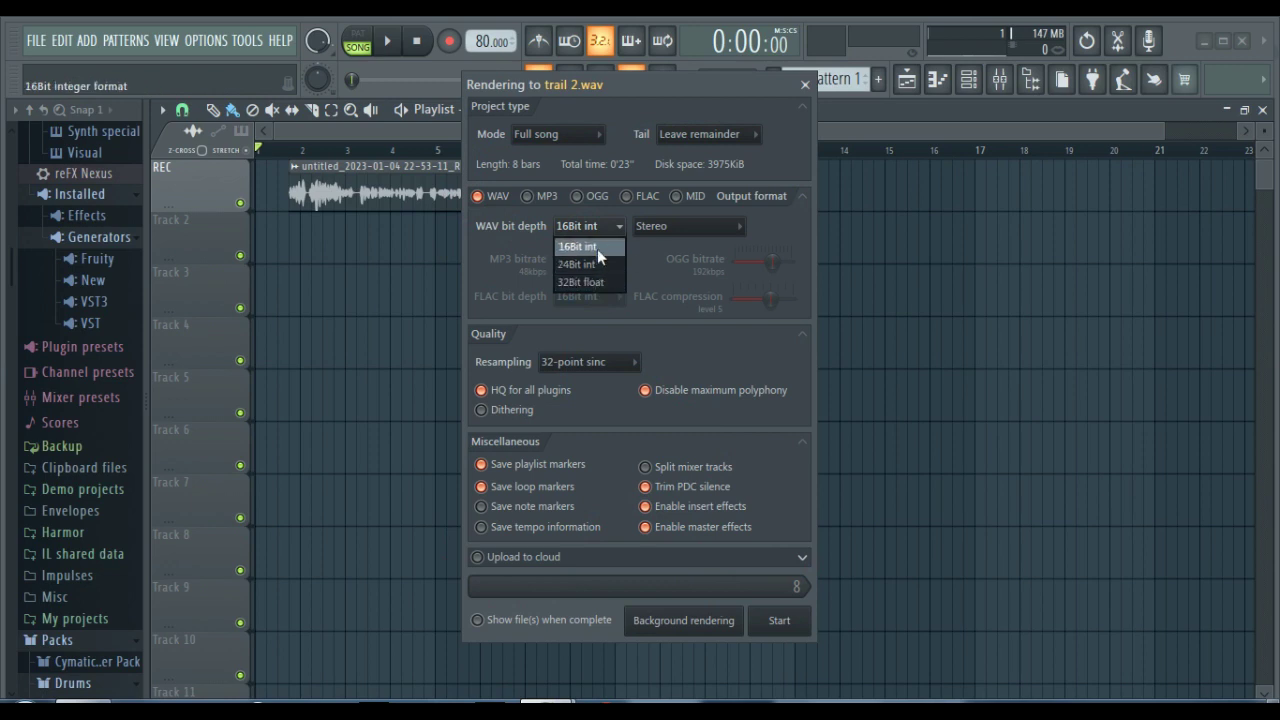
{"action": "left_click", "coordinate": [593, 246]}
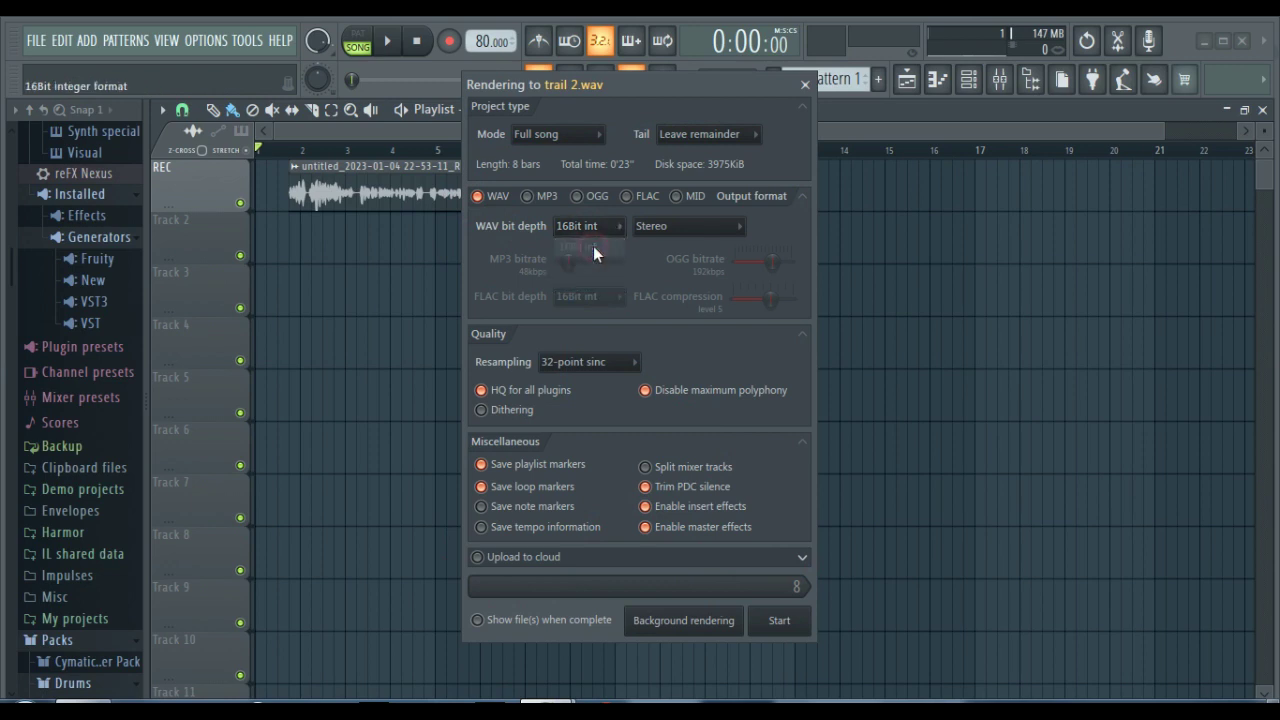
{"action": "left_click", "coordinate": [718, 226]}
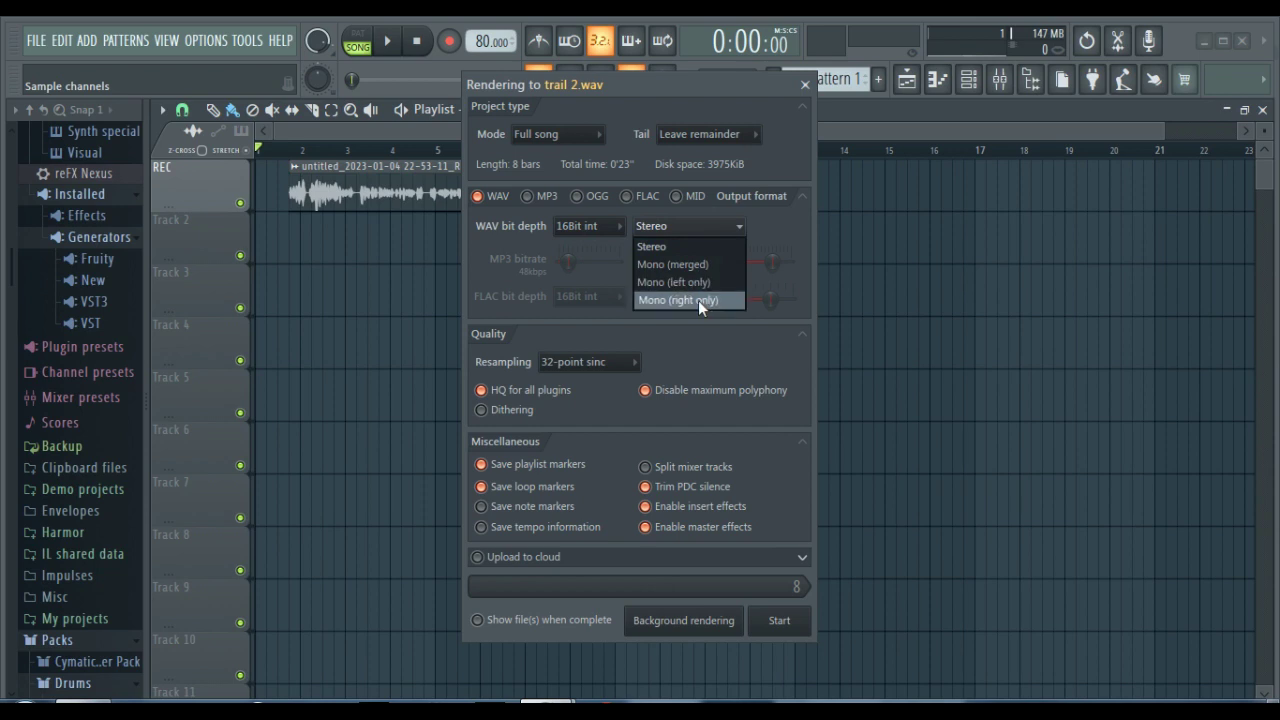
{"action": "left_click", "coordinate": [687, 247]}
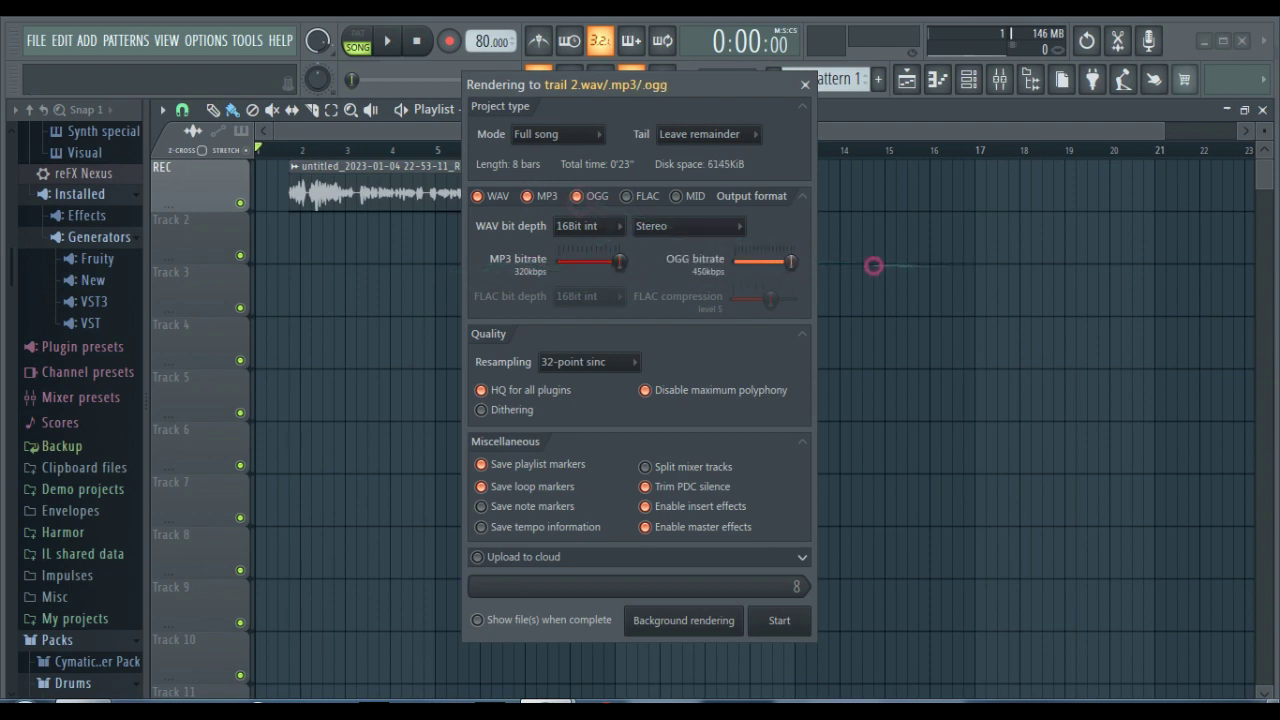
{"action": "left_click", "coordinate": [627, 197]}
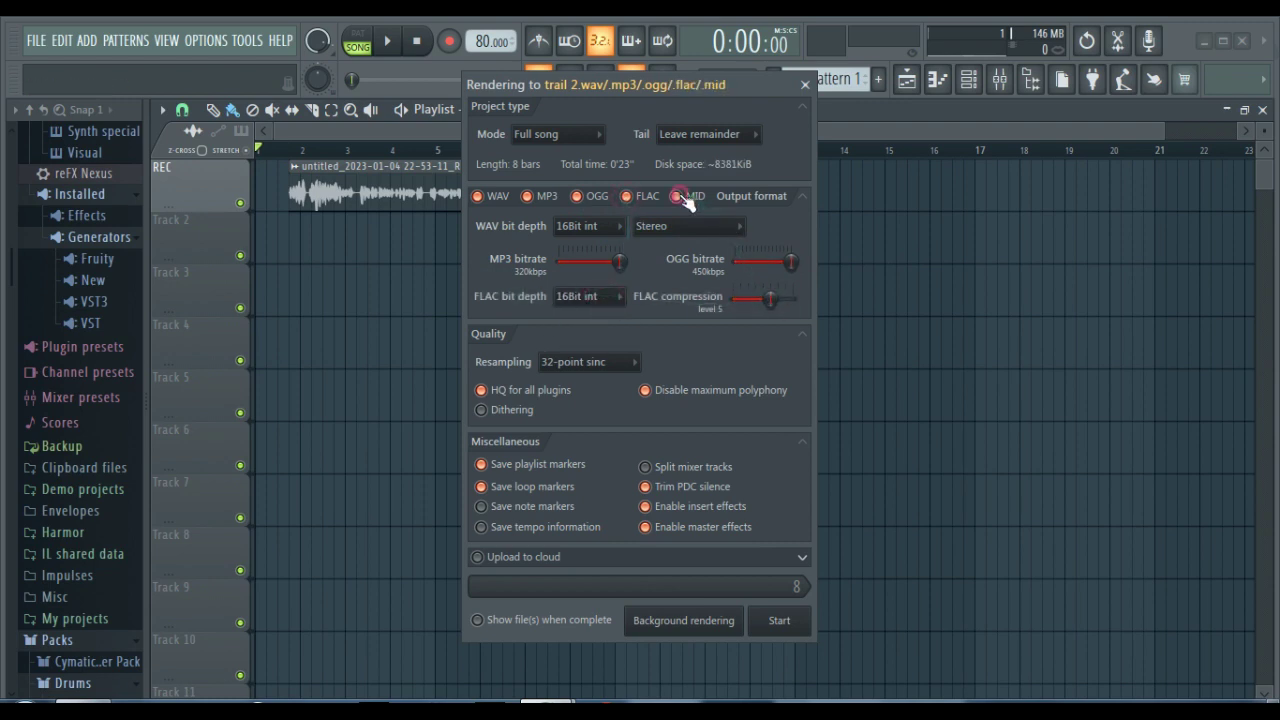
{"action": "left_click", "coordinate": [627, 197]}
{"action": "left_click", "coordinate": [590, 197]}
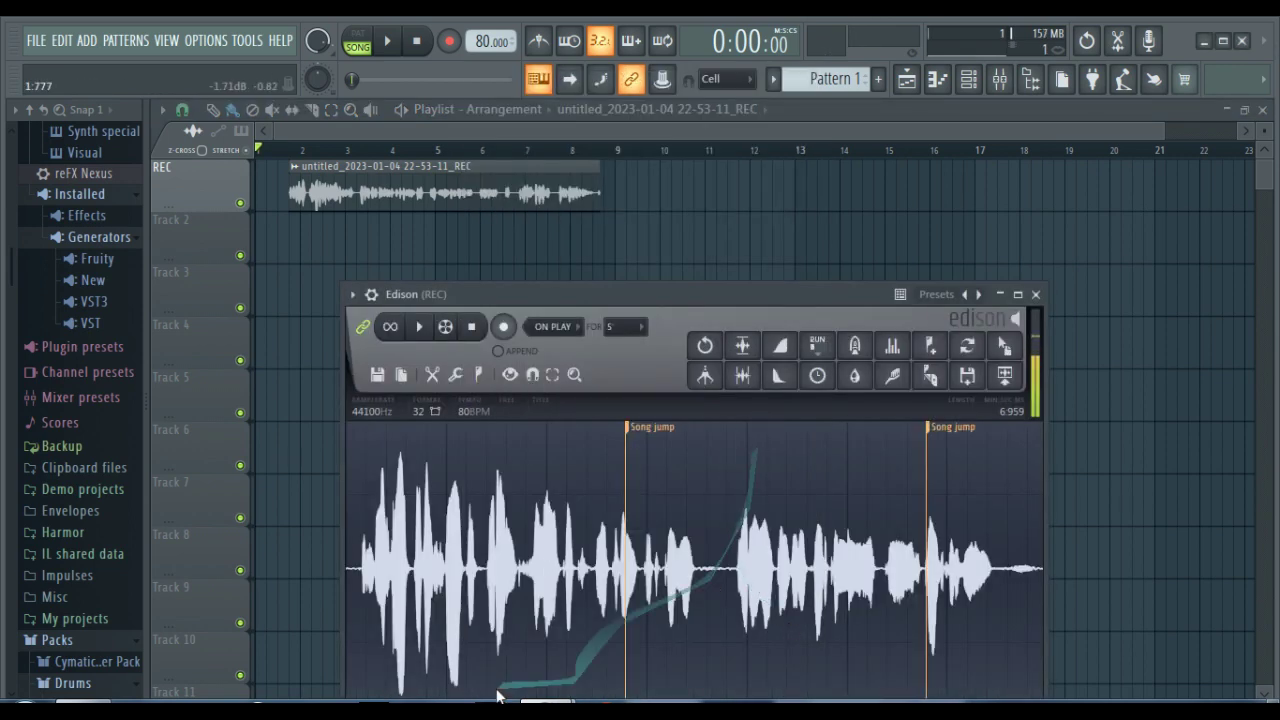
Switch to the Music library in File Explorer, inspect the exported trail 2 and Trial 1 files, and close the folder.
{"action": "left_click", "coordinate": [82, 708]}
{"action": "left_click", "coordinate": [737, 316]}
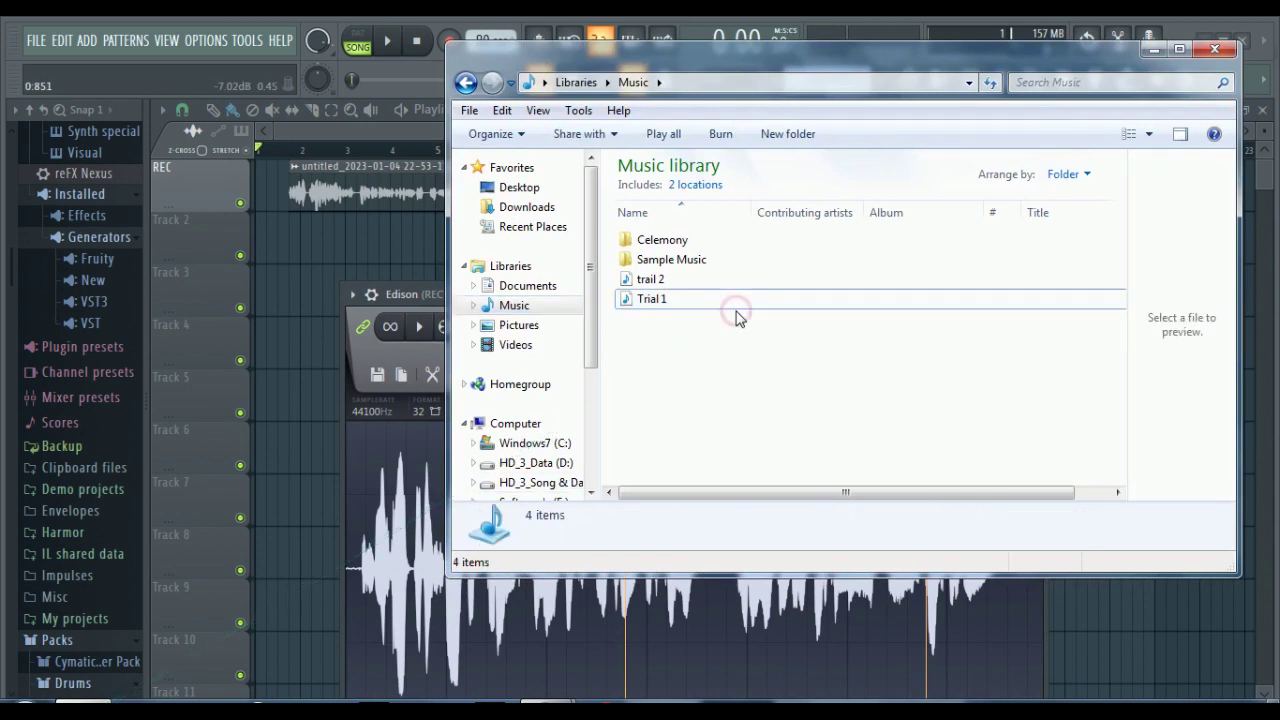
{"action": "left_click", "coordinate": [688, 305]}
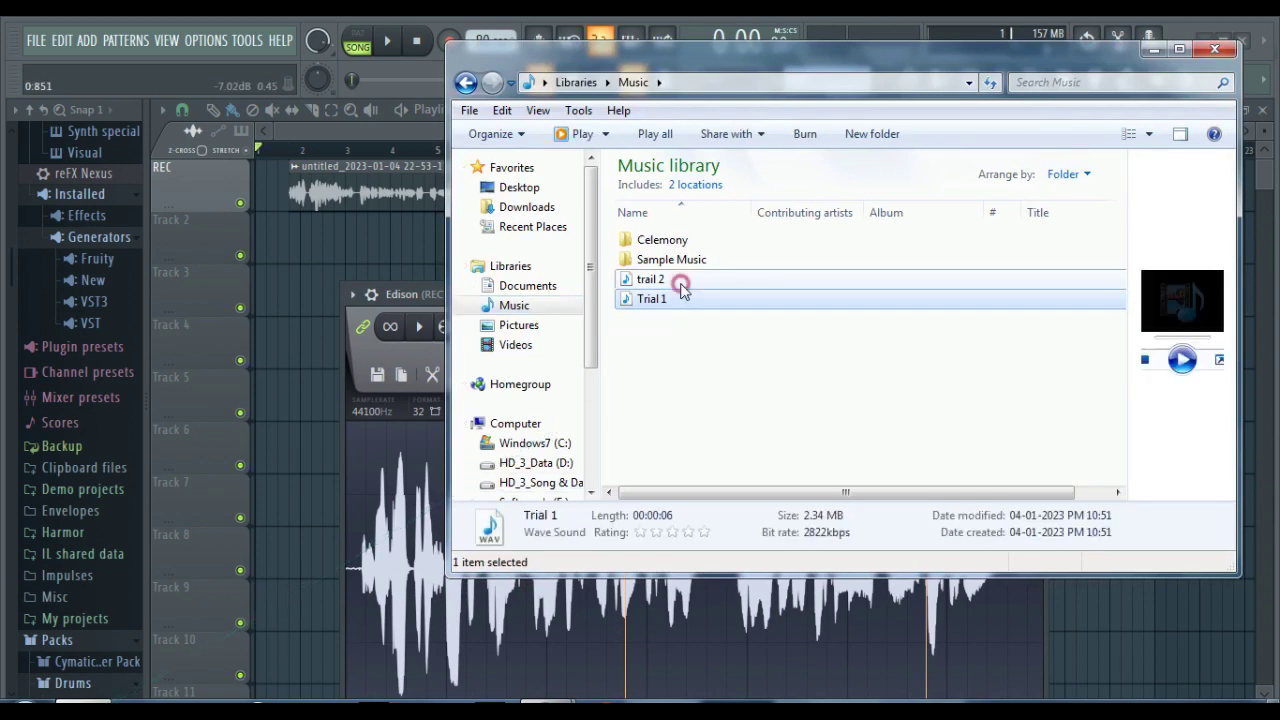
{"action": "left_click", "coordinate": [682, 283]}
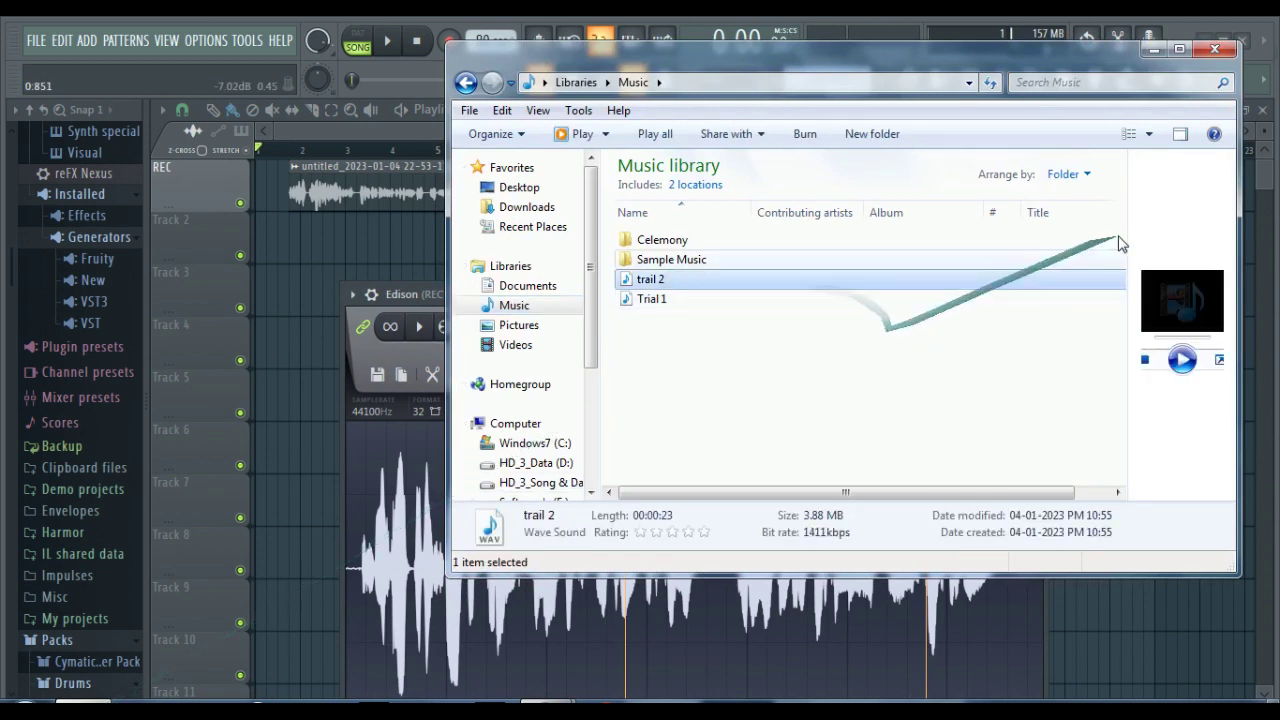
{"action": "left_click", "coordinate": [697, 305]}
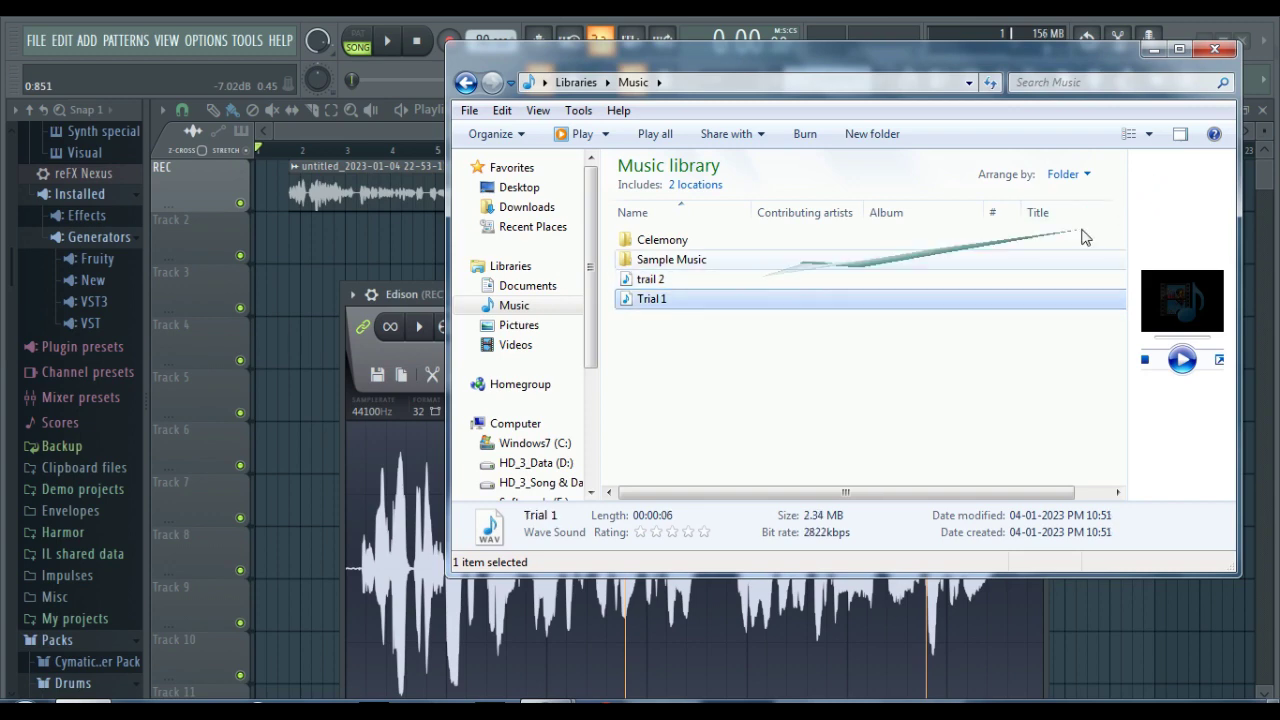
{"action": "left_click", "coordinate": [1212, 50]}
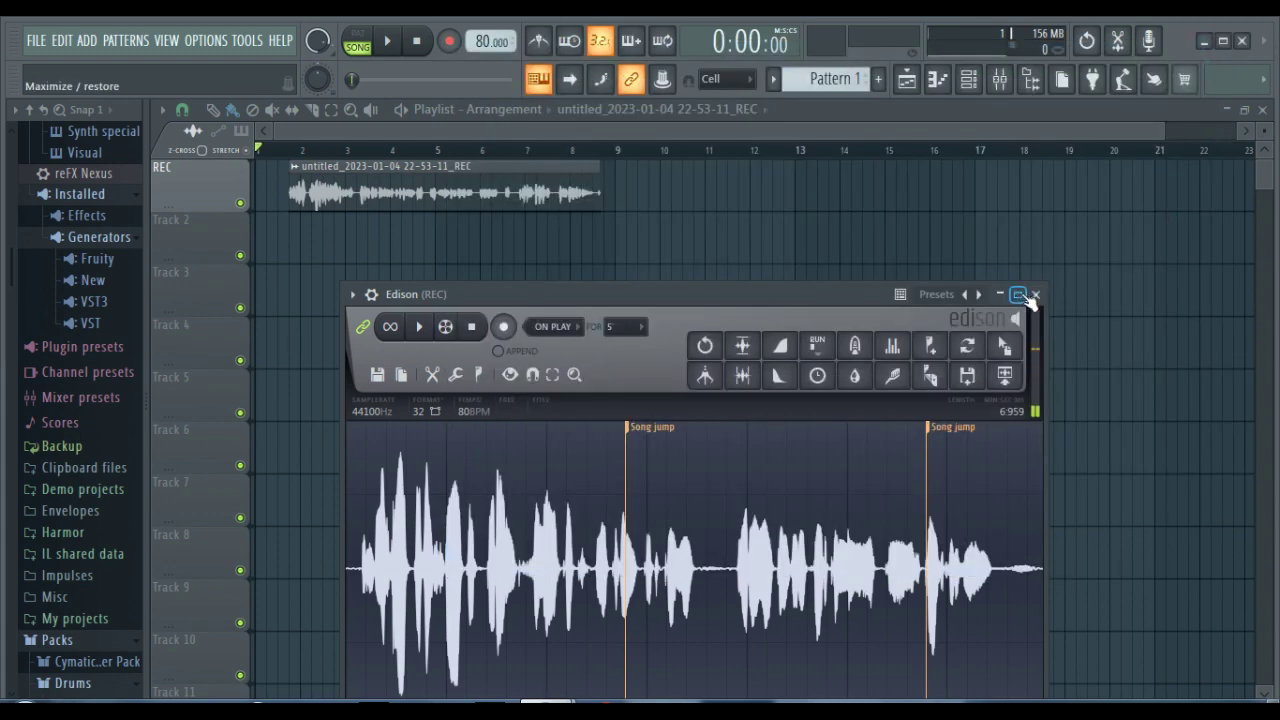
Close Edison, delete the recorded REC clip from the playlist, and close the untitled project without saving it.
{"action": "left_click", "coordinate": [1038, 296]}
{"action": "key", "text": "F9"}
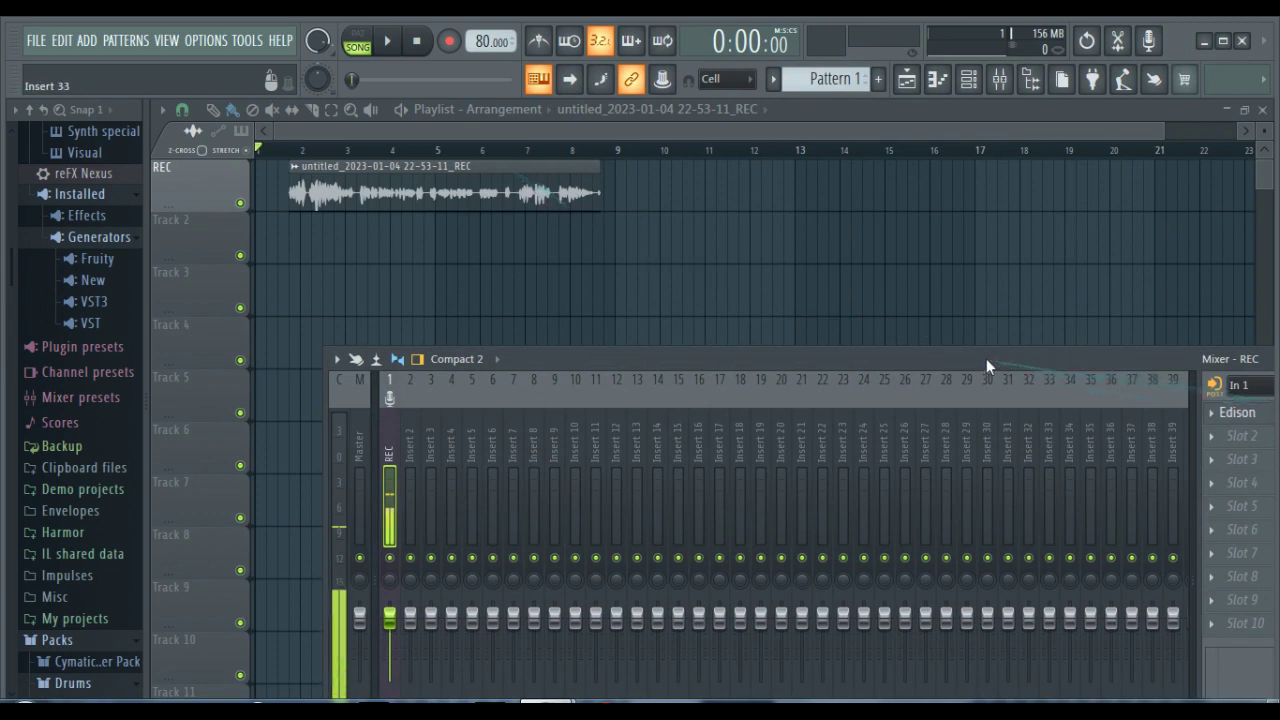
{"action": "left_click_drag", "start_coordinate": [986, 362], "coordinate": [904, 285]}
{"action": "right_click", "coordinate": [420, 185]}
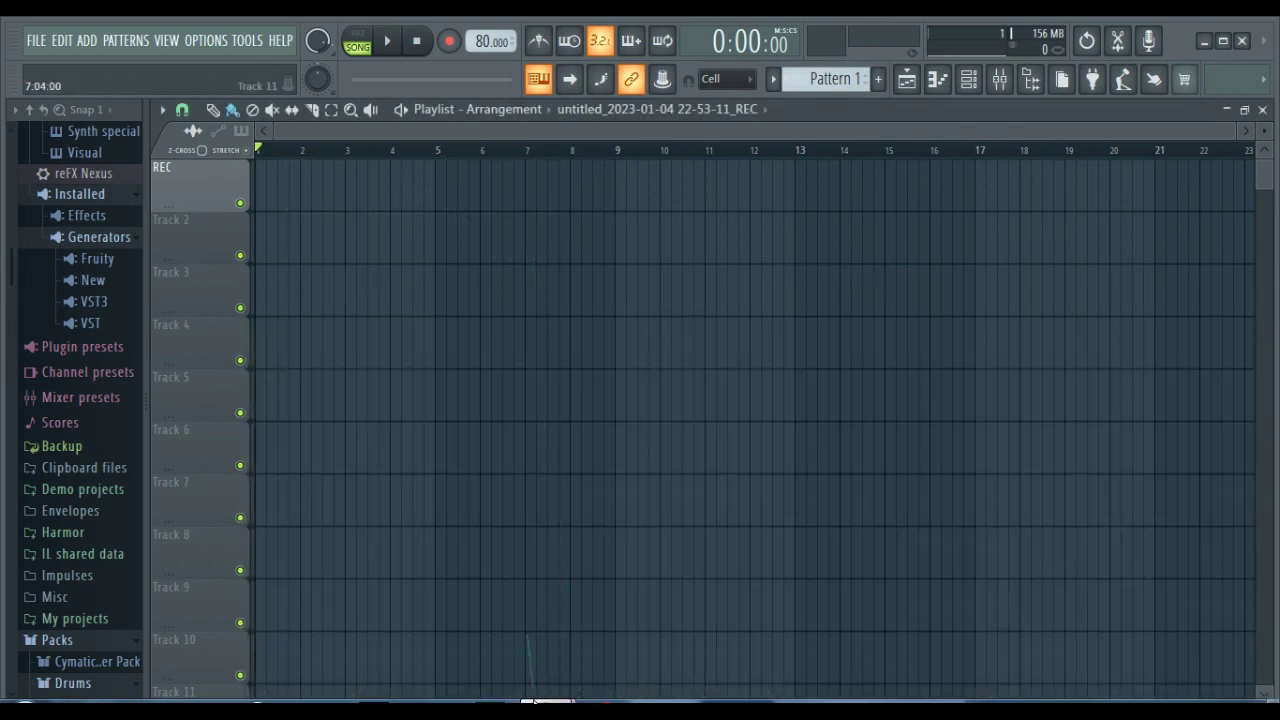
{"action": "left_click", "coordinate": [1242, 42]}
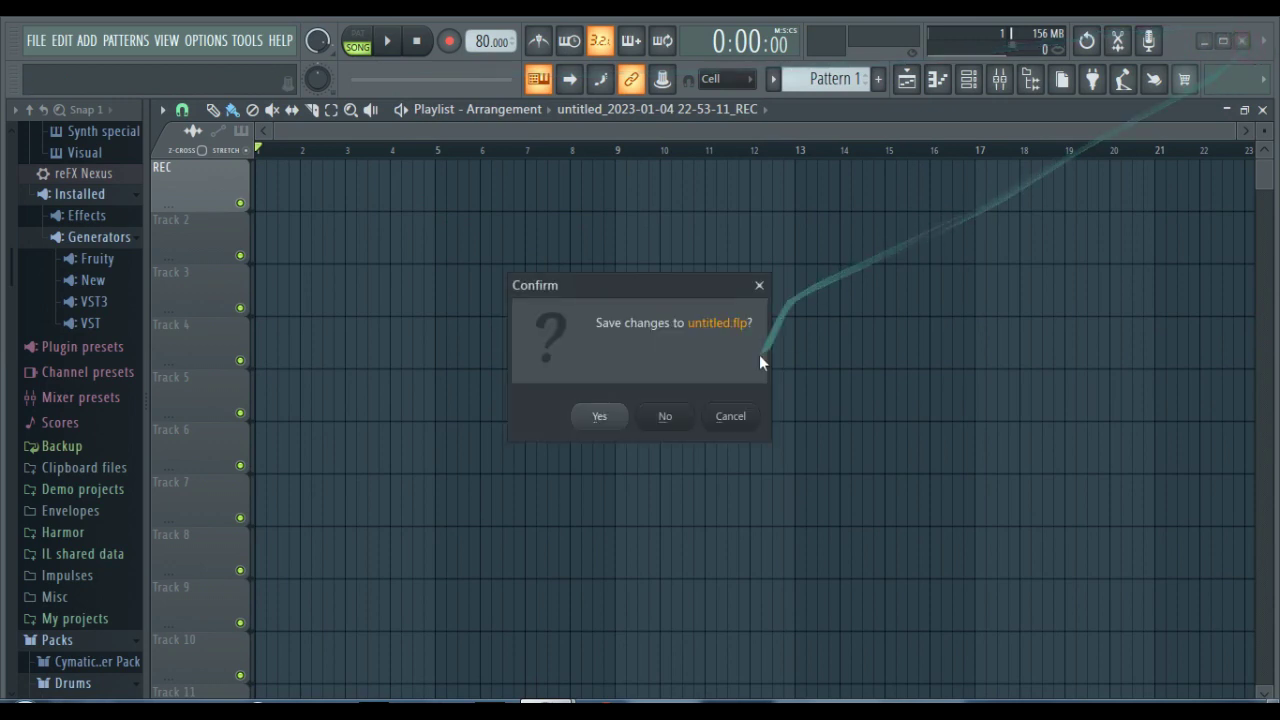
{"action": "left_click", "coordinate": [671, 424]}
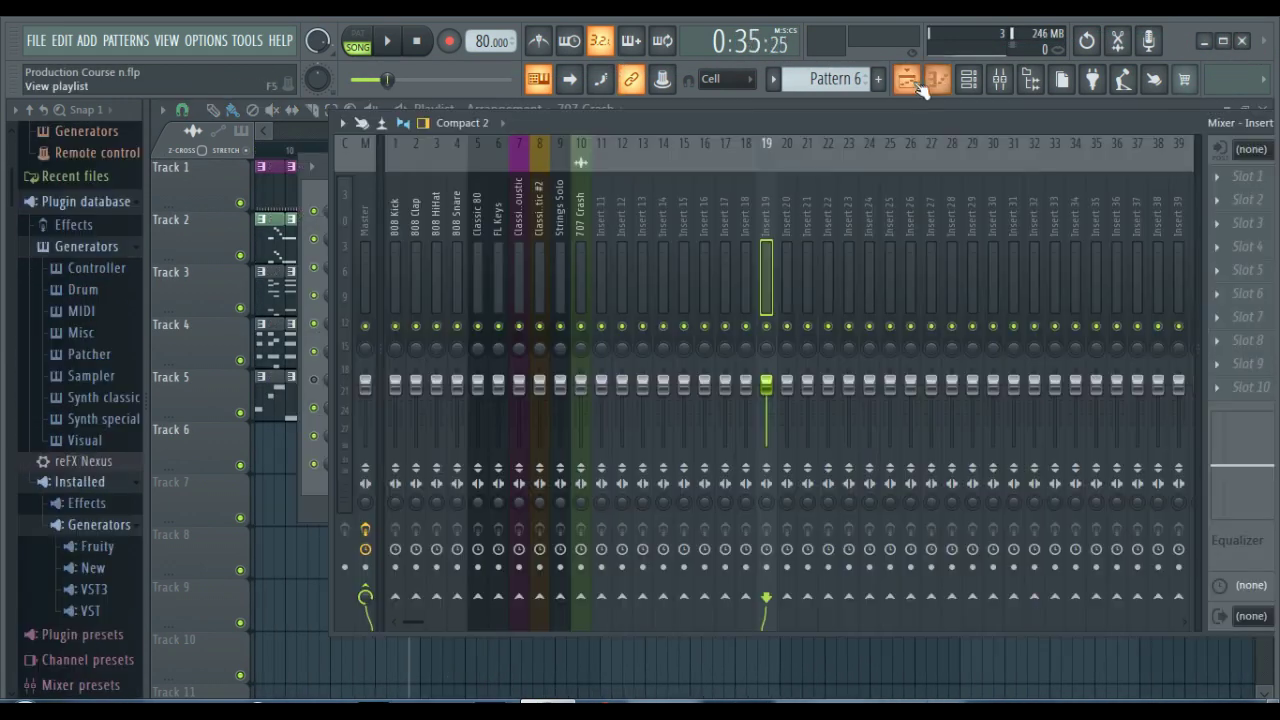
In the Production Course n project, disconnect mixer Insert 30 from the Master and set its audio input to the mono source In 1.
{"action": "left_click", "coordinate": [906, 85]}
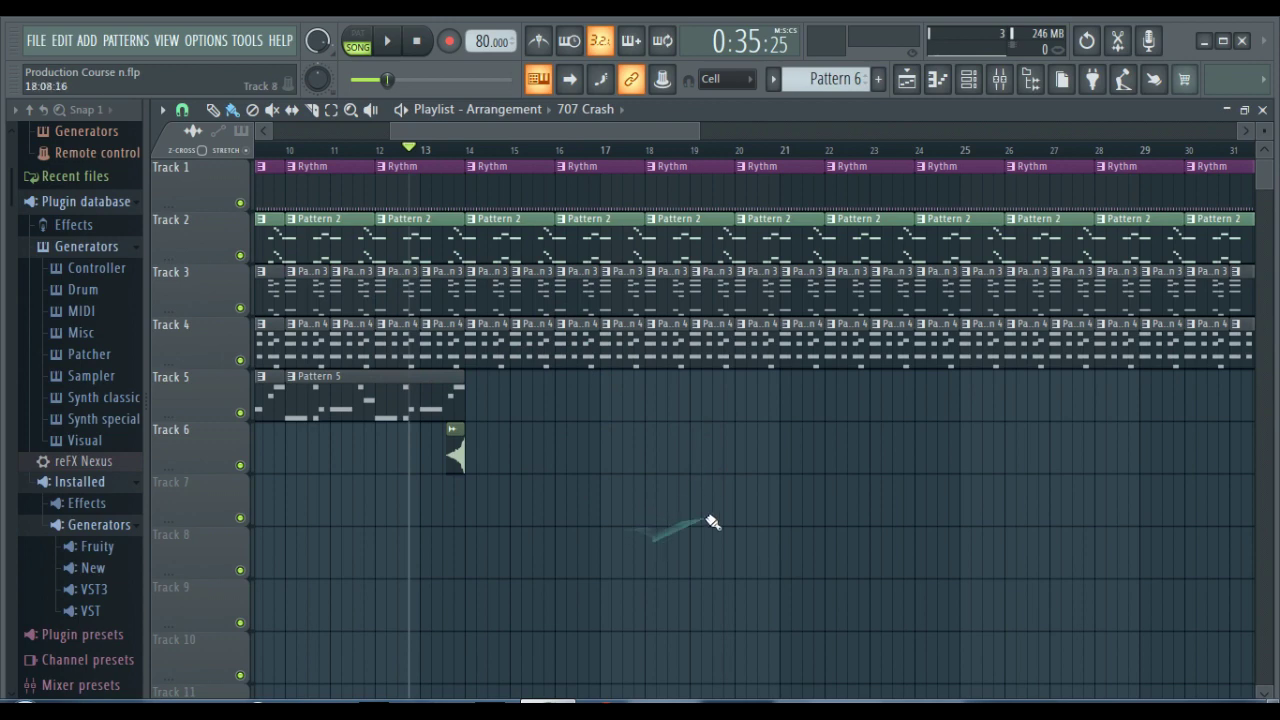
{"action": "left_click", "coordinate": [1008, 76]}
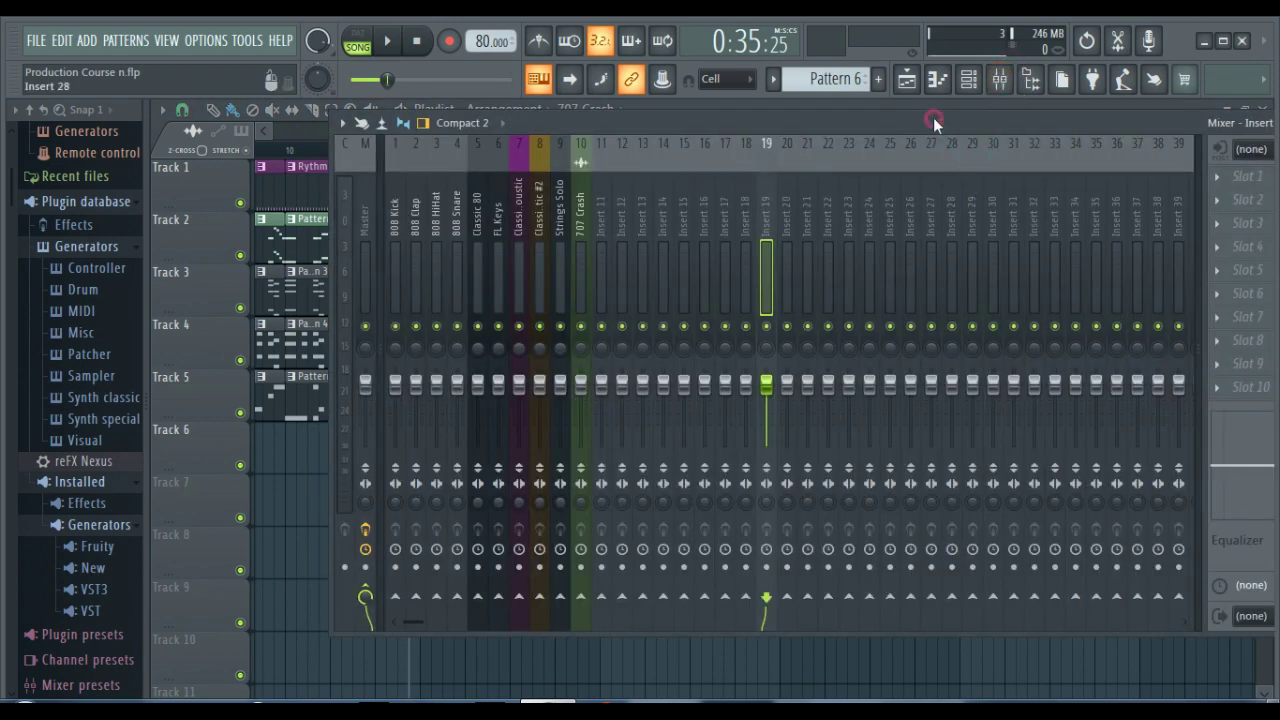
{"action": "left_click_drag", "start_coordinate": [935, 122], "coordinate": [874, 117]}
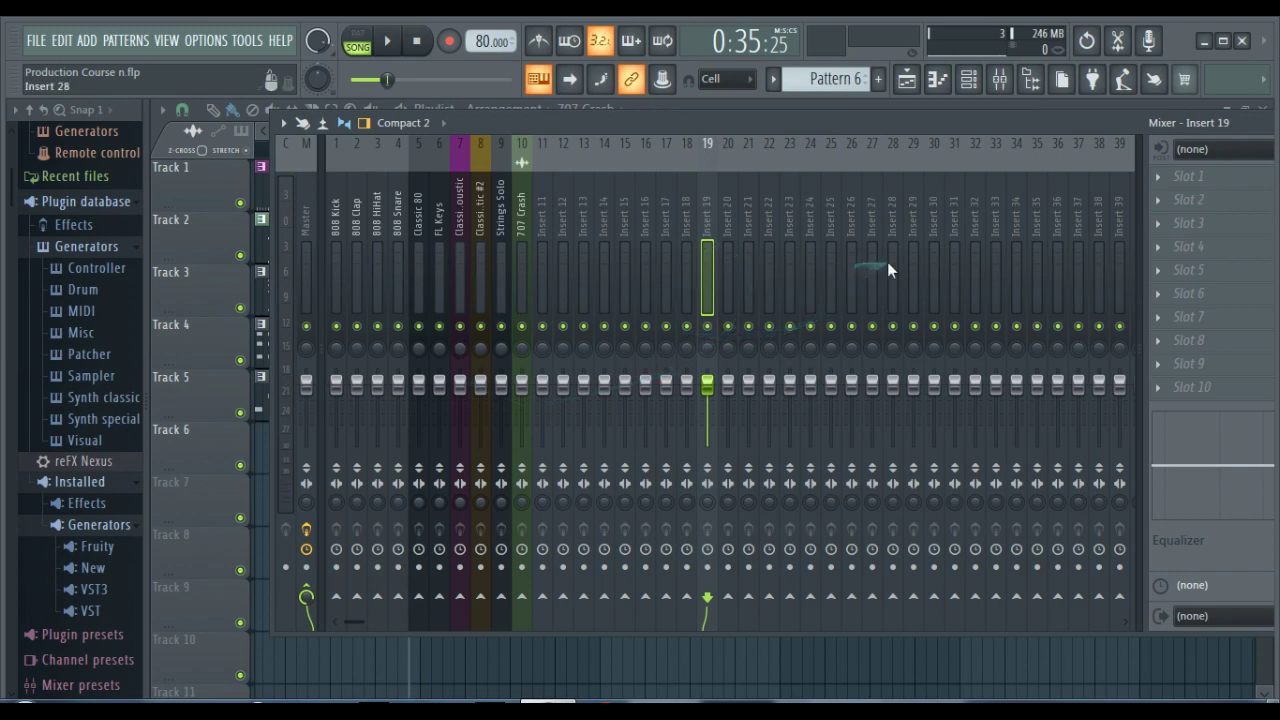
{"action": "left_click", "coordinate": [931, 262]}
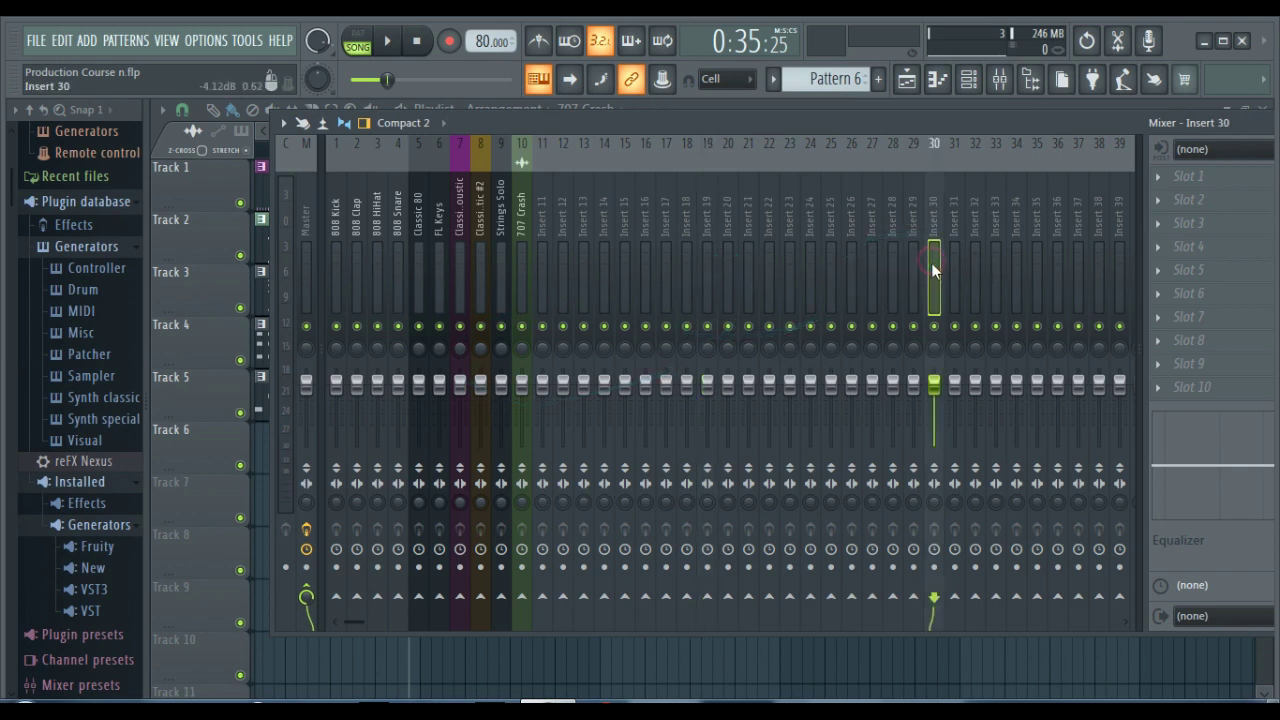
{"action": "left_click", "coordinate": [306, 597]}
{"action": "left_click", "coordinate": [1195, 150]}
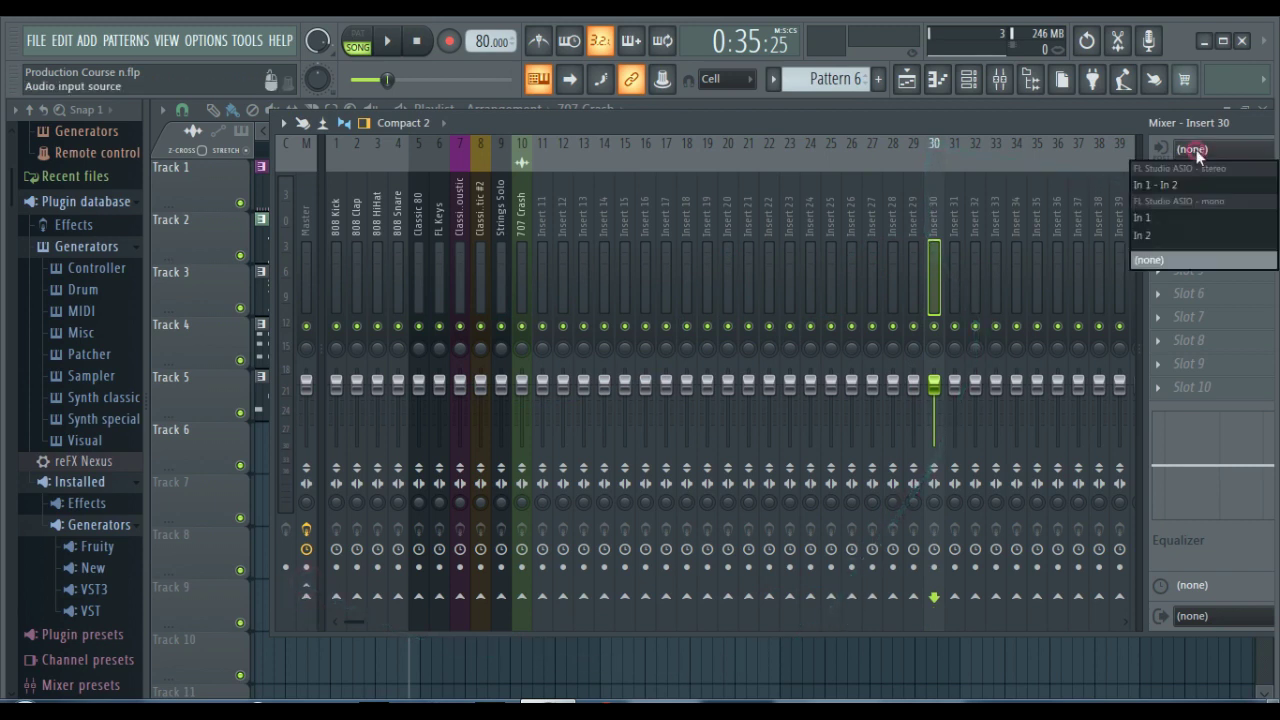
{"action": "left_click", "coordinate": [1168, 216]}
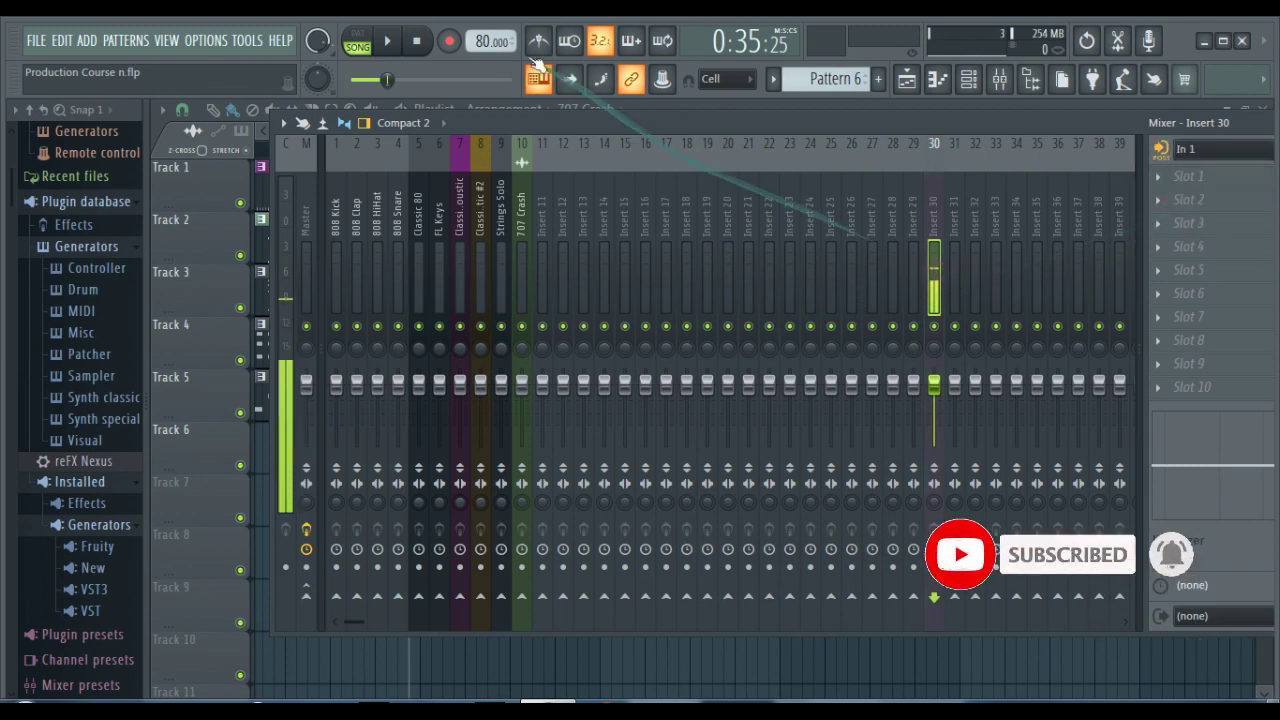
Record the microphone into the playlist as an audio clip, stop the take, and delete the short recorded clip.
{"action": "left_click", "coordinate": [450, 42]}
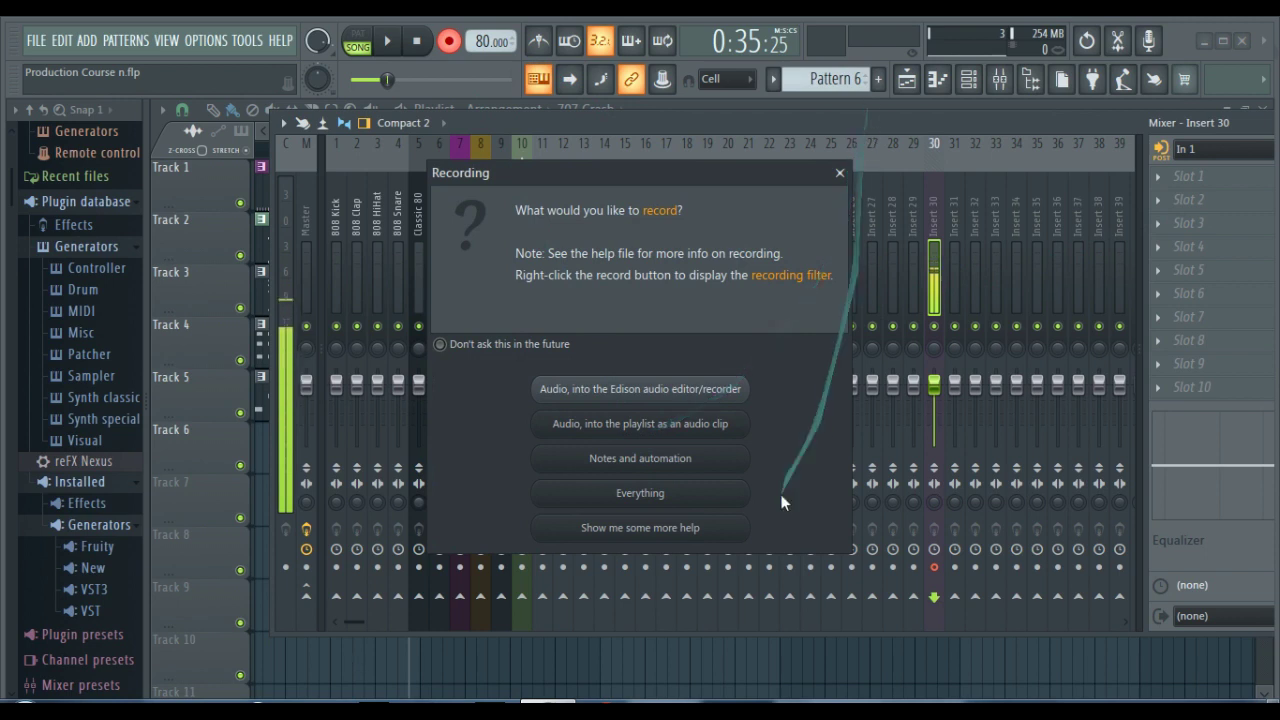
{"action": "left_click", "coordinate": [652, 424]}
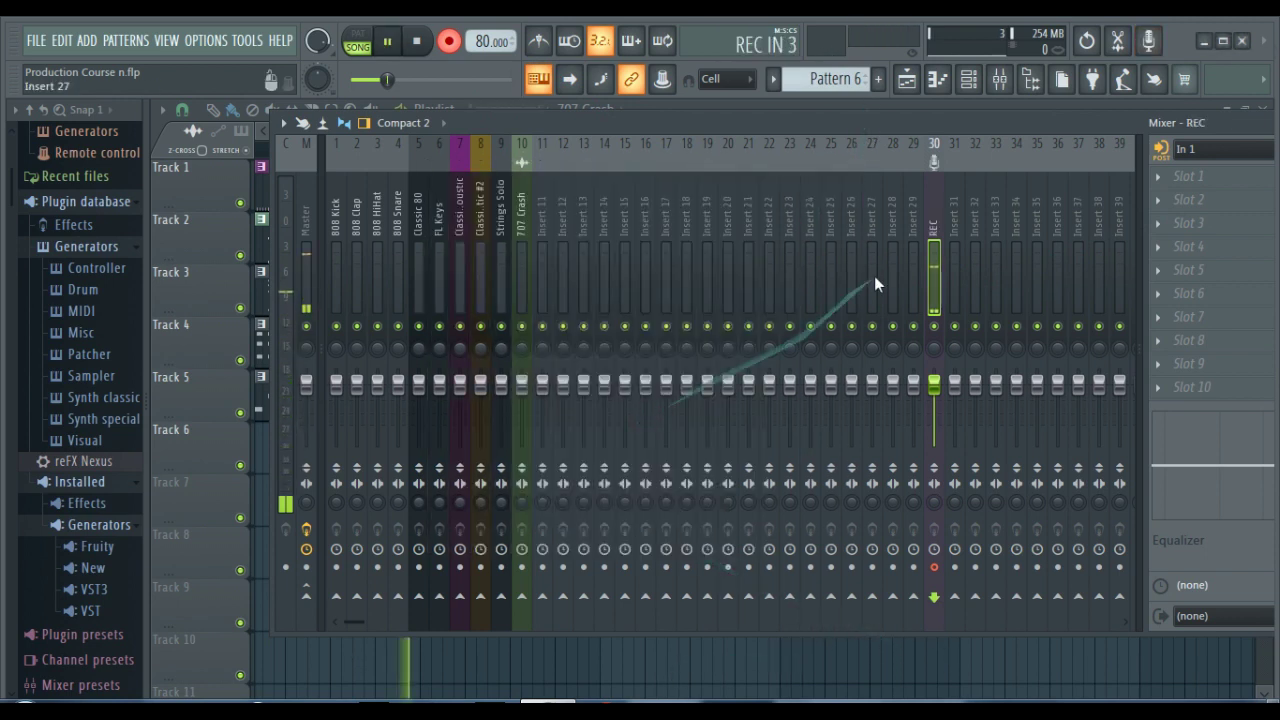
{"action": "left_click_drag", "start_coordinate": [874, 119], "coordinate": [666, 543]}
{"action": "key", "text": "space"}
{"action": "right_click", "coordinate": [445, 497]}
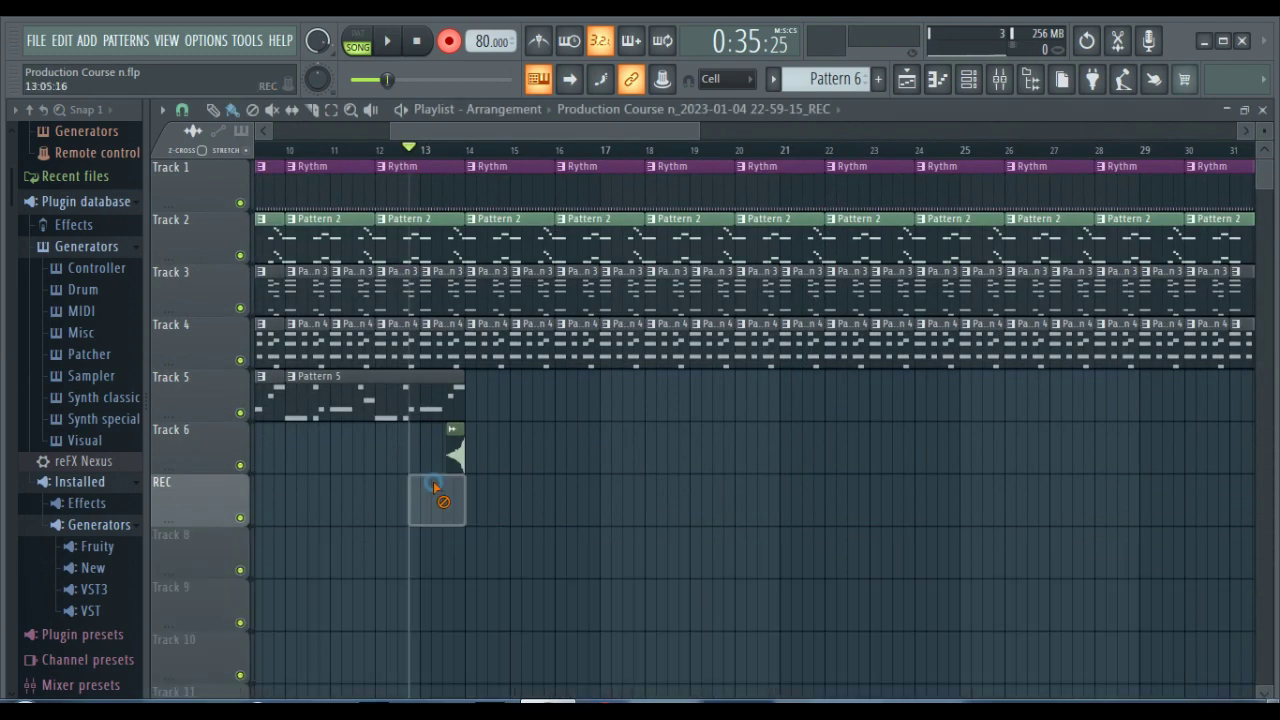
Show the mixer again and lower the Master track's volume to about 74% (-6.3 dB).
{"action": "left_click", "coordinate": [999, 79]}
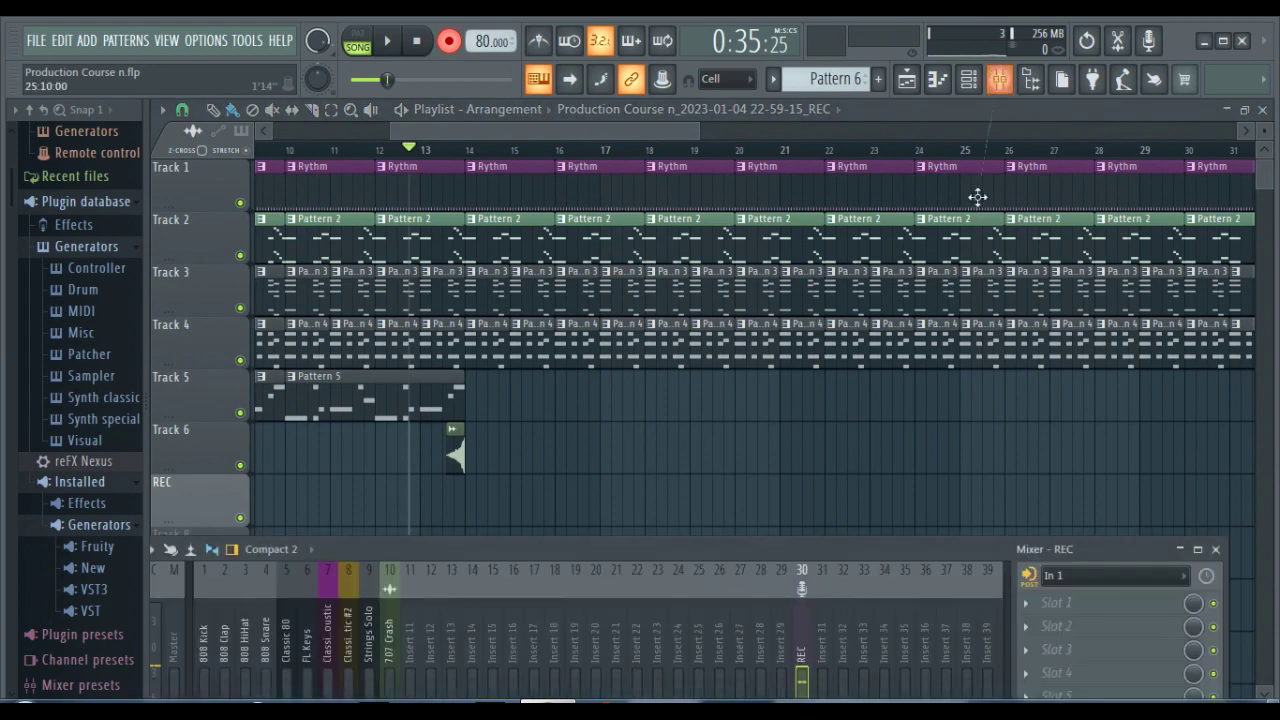
{"action": "left_click_drag", "start_coordinate": [775, 546], "coordinate": [1000, 154]}
{"action": "left_click", "coordinate": [402, 446]}
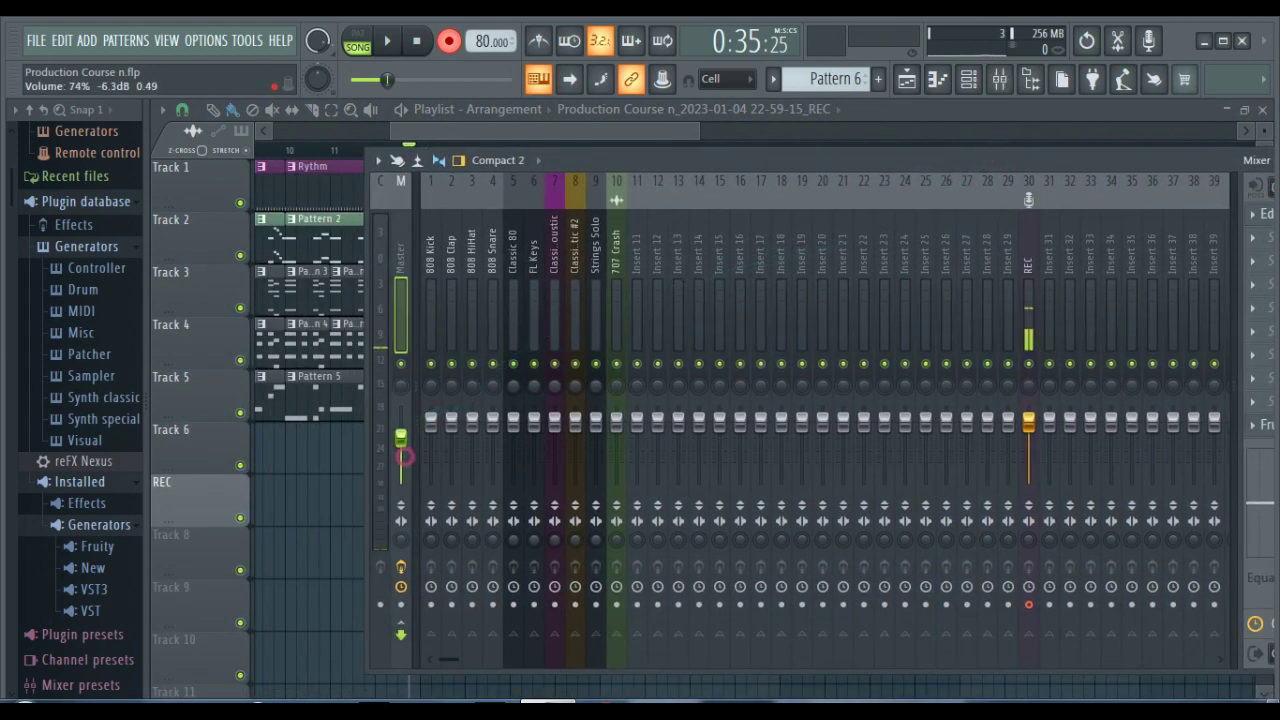
Narrow the mixer and reposition it so the Master track's effect slots are fully in view.
{"action": "left_click_drag", "start_coordinate": [373, 426], "coordinate": [650, 426]}
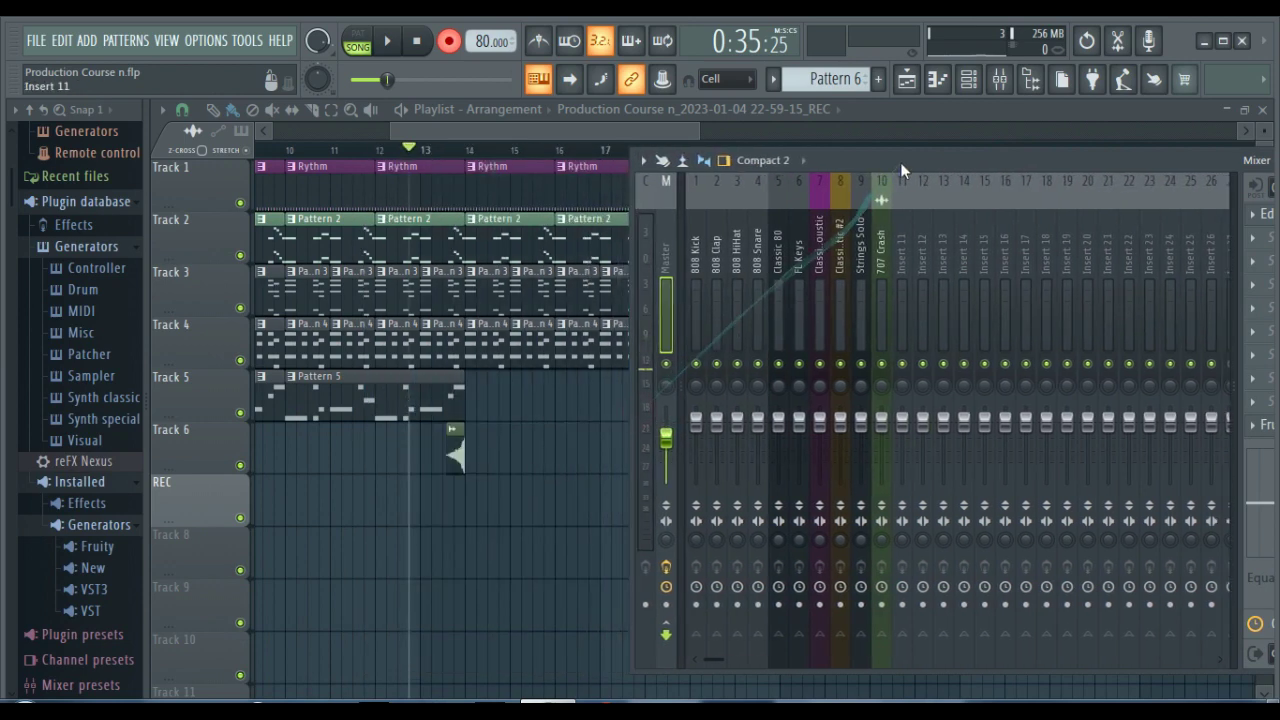
{"action": "left_click_drag", "start_coordinate": [900, 162], "coordinate": [726, 206]}
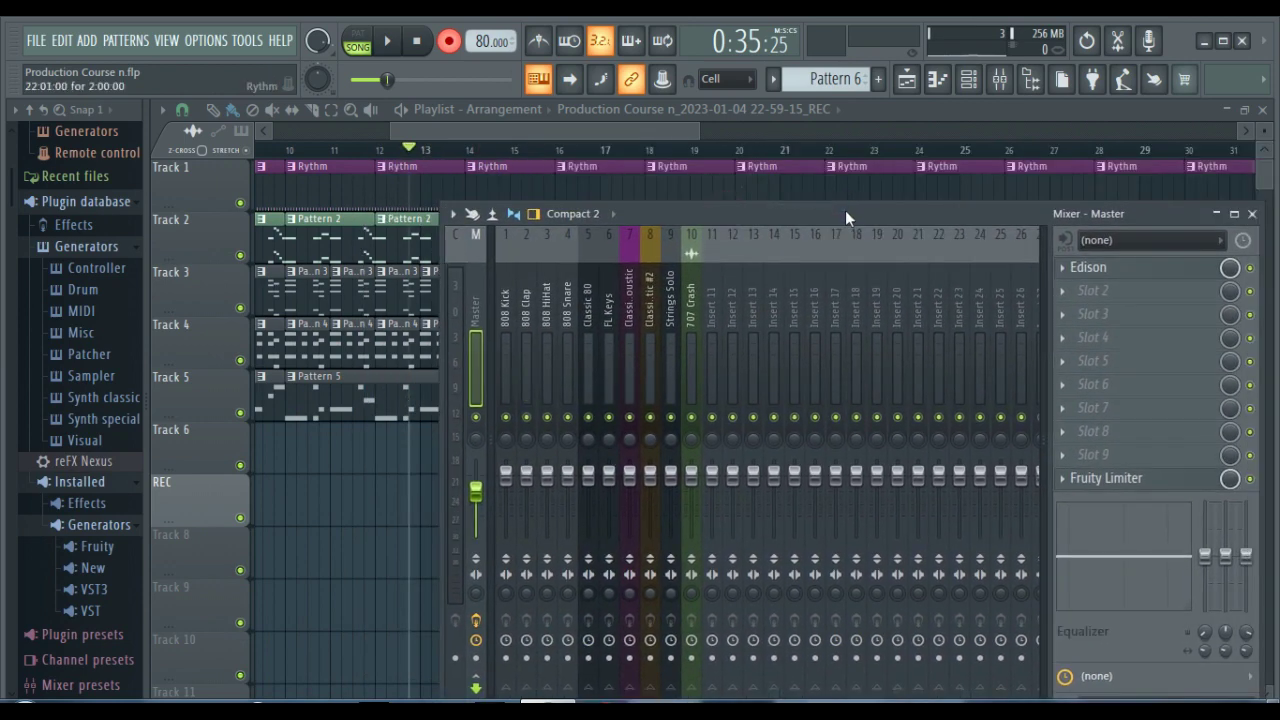
{"action": "left_click_drag", "start_coordinate": [846, 212], "coordinate": [699, 181]}
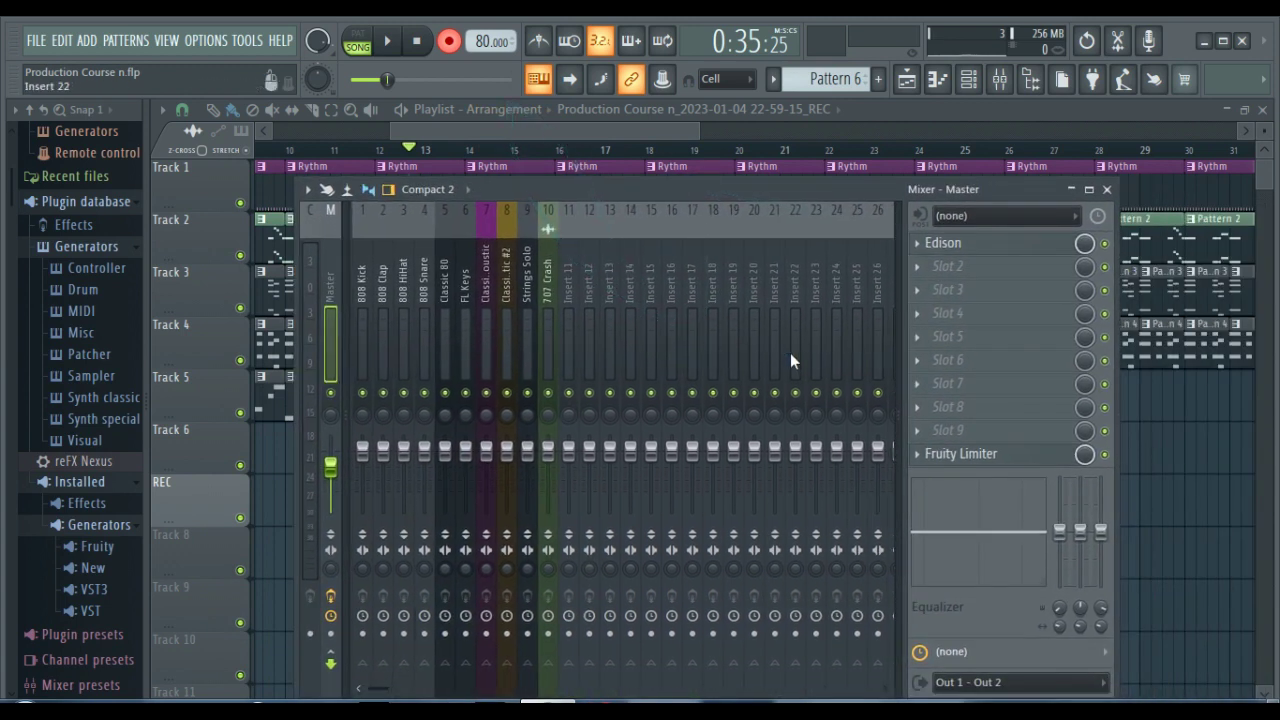
Record a microphone take from Insert 30 into the playlist over the project's patterns and stop the recording.
{"action": "scroll", "coordinate": [790, 353], "scroll_direction": "down", "scroll_amount": 6}
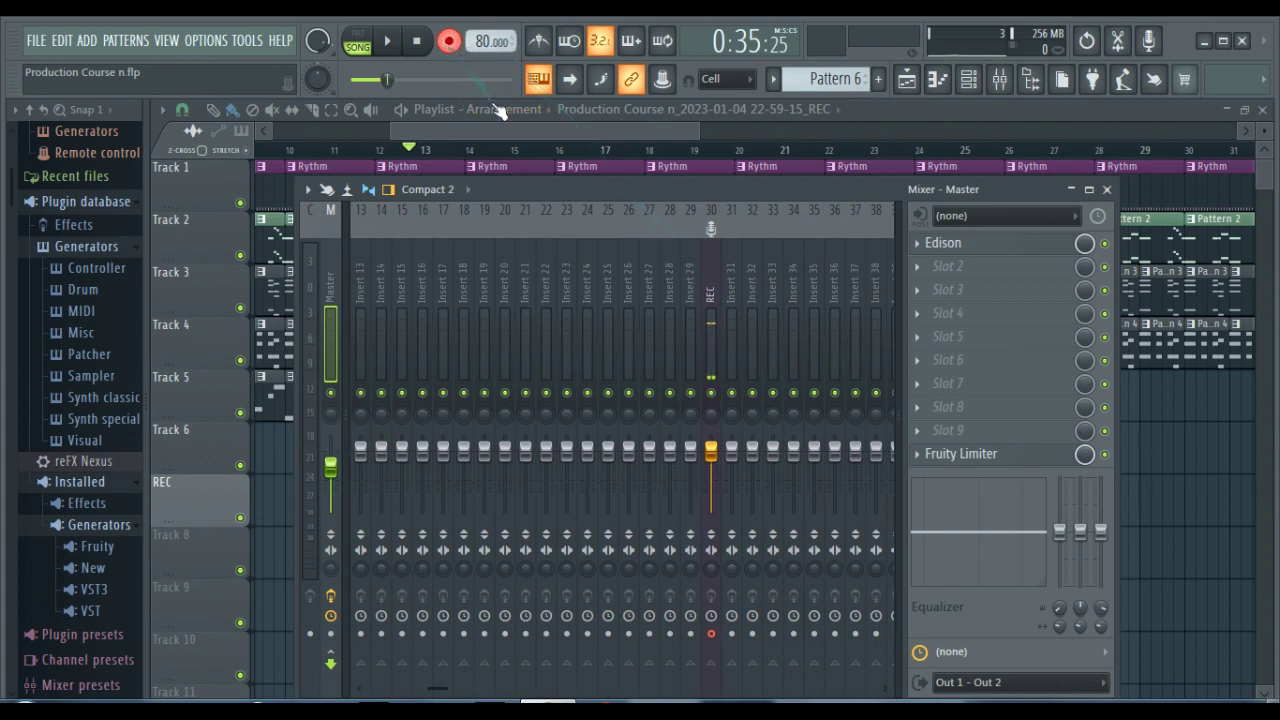
{"action": "left_click", "coordinate": [392, 44]}
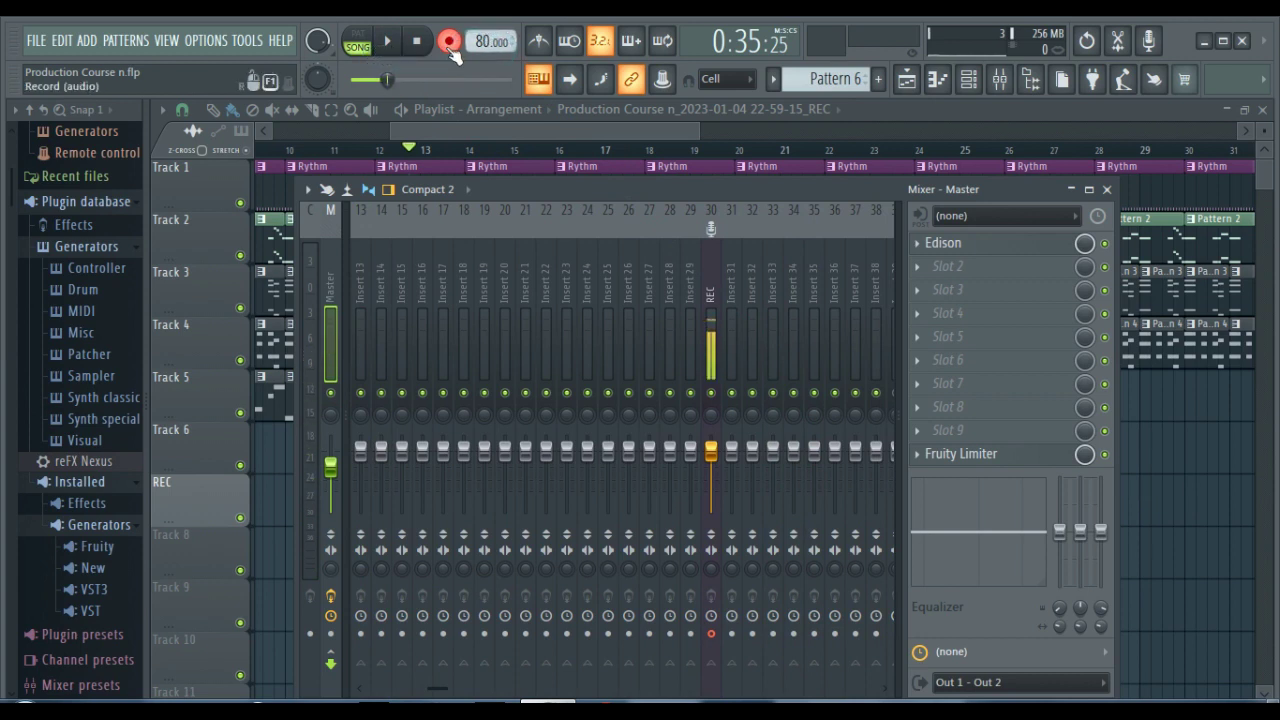
{"action": "left_click", "coordinate": [390, 42]}
{"action": "left_click", "coordinate": [523, 108]}
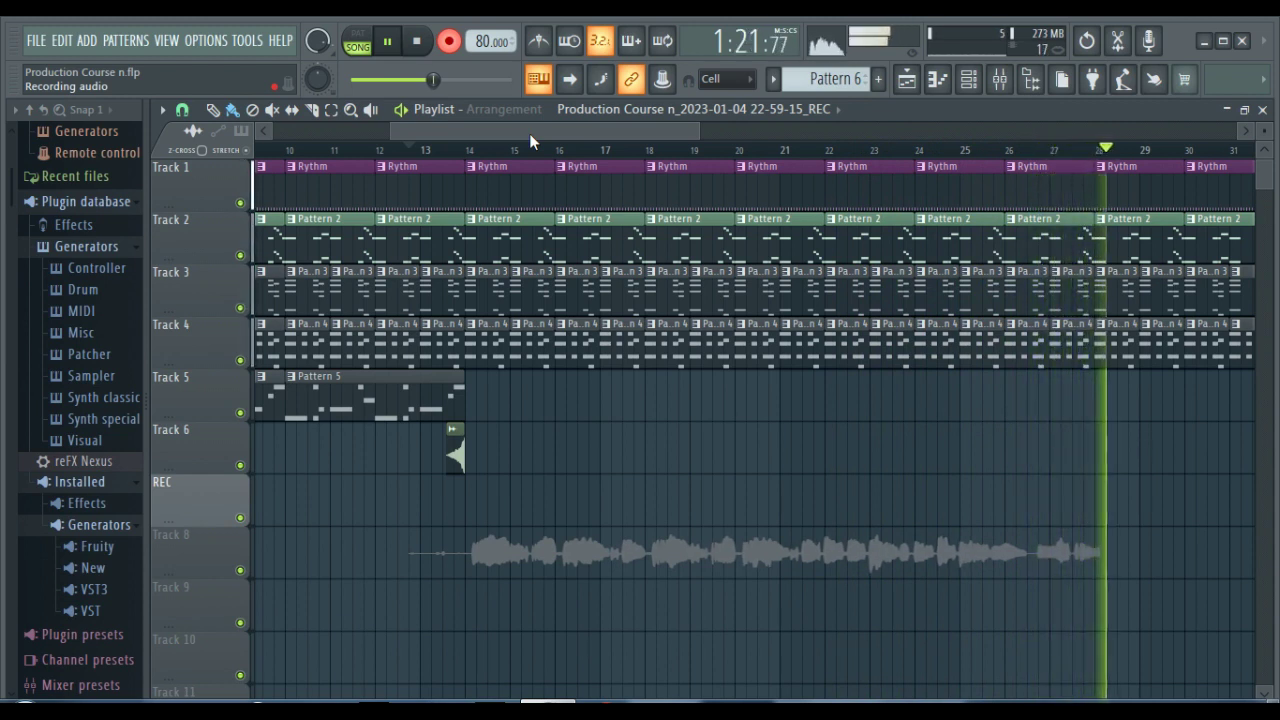
{"action": "key", "text": "space"}
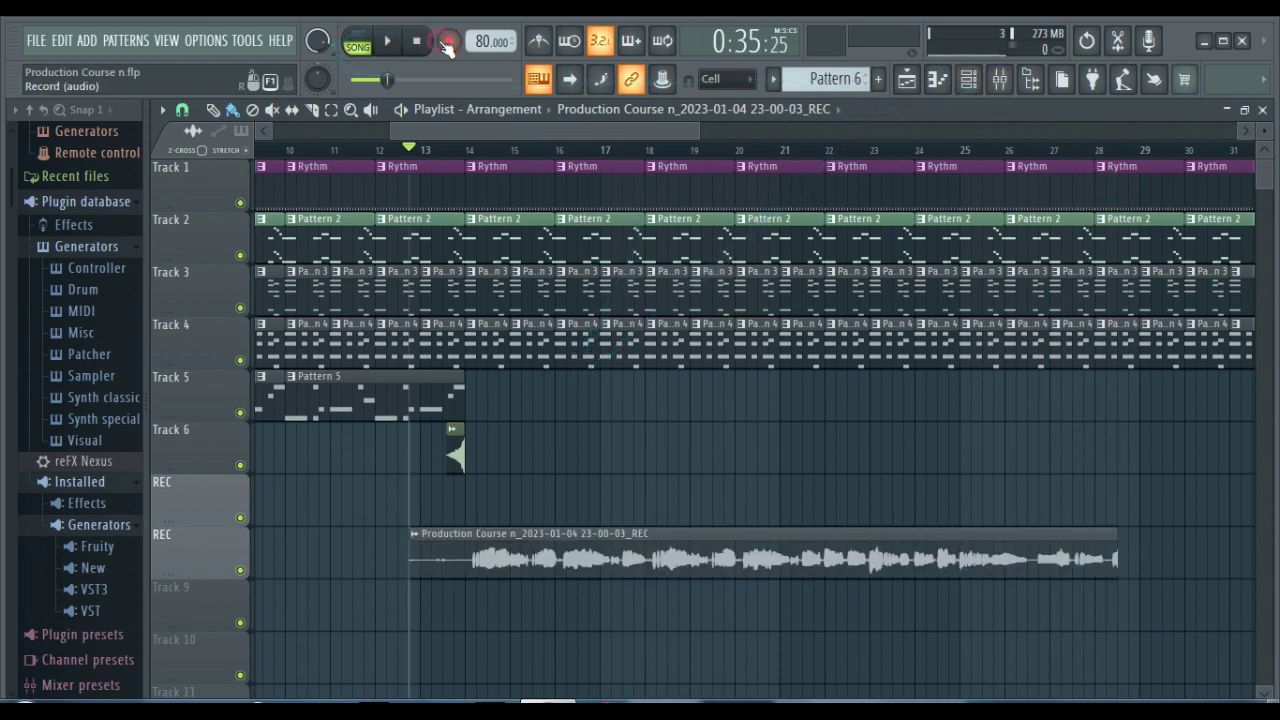
Play the arrangement from just before bar 14 and trim the silent beginning of the recorded clip so it starts at 14:03:00.
{"action": "left_click", "coordinate": [456, 150]}
{"action": "key", "text": "space"}
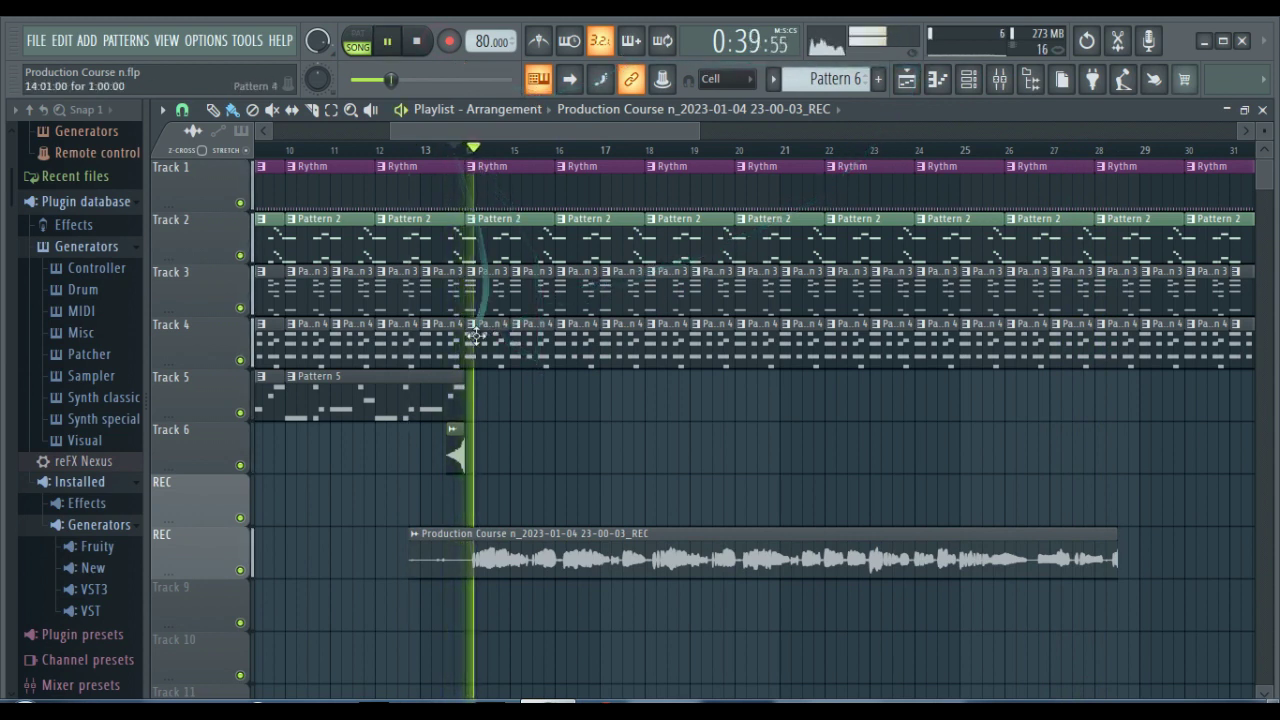
{"action": "left_click_drag", "start_coordinate": [409, 548], "coordinate": [427, 550]}
{"action": "key", "text": "ctrl+z"}
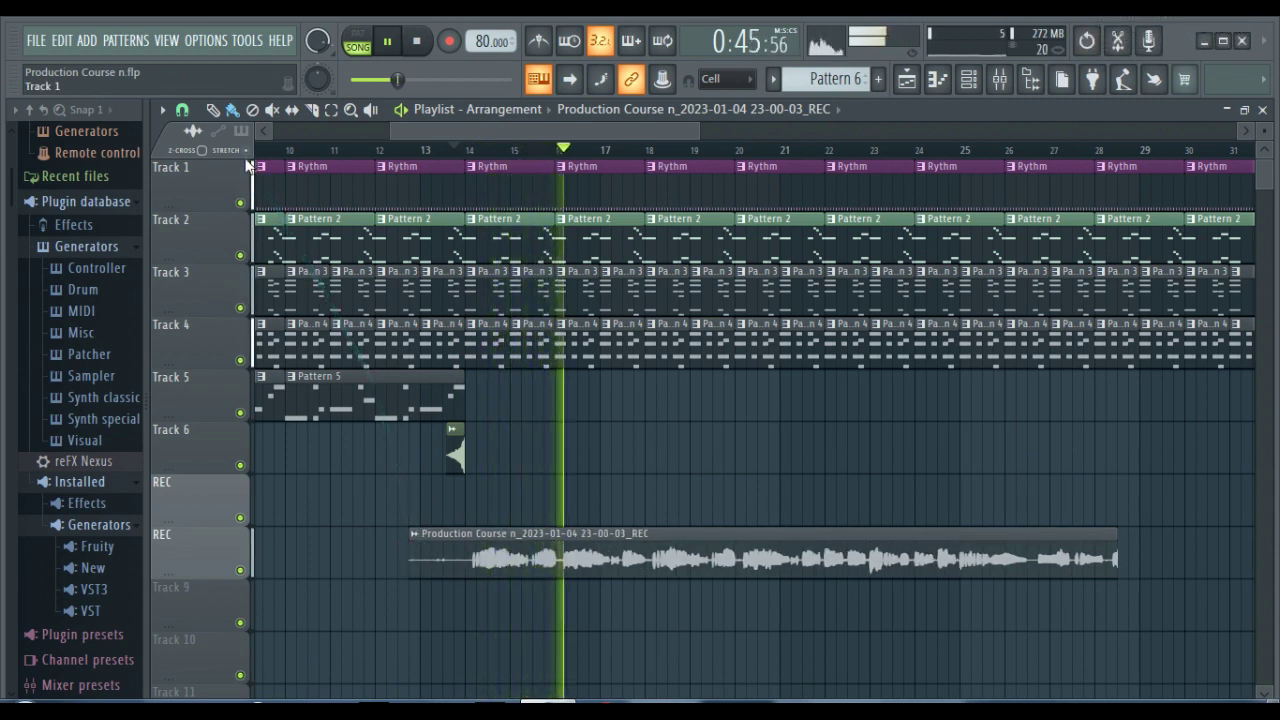
{"action": "left_click_drag", "start_coordinate": [409, 536], "coordinate": [470, 541]}
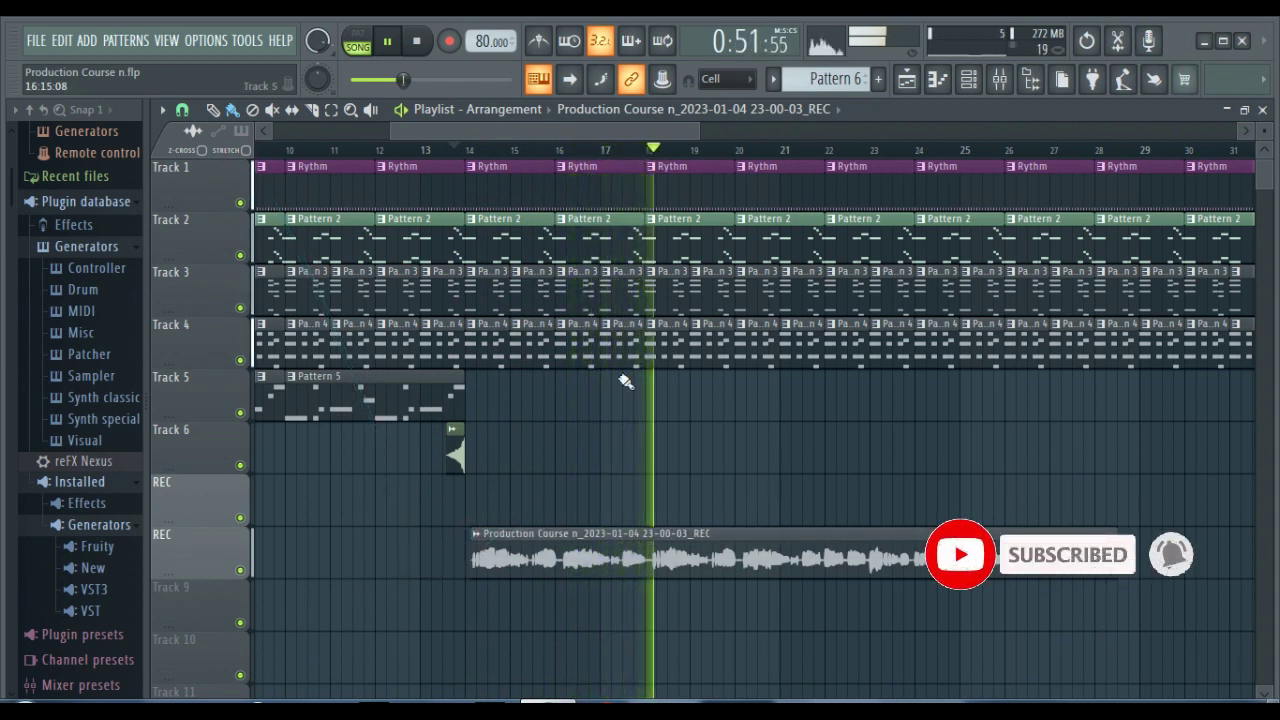
Show the mixer, route the REC track on Insert 30 to the Master, and disconnect it again.
{"action": "left_click", "coordinate": [999, 79]}
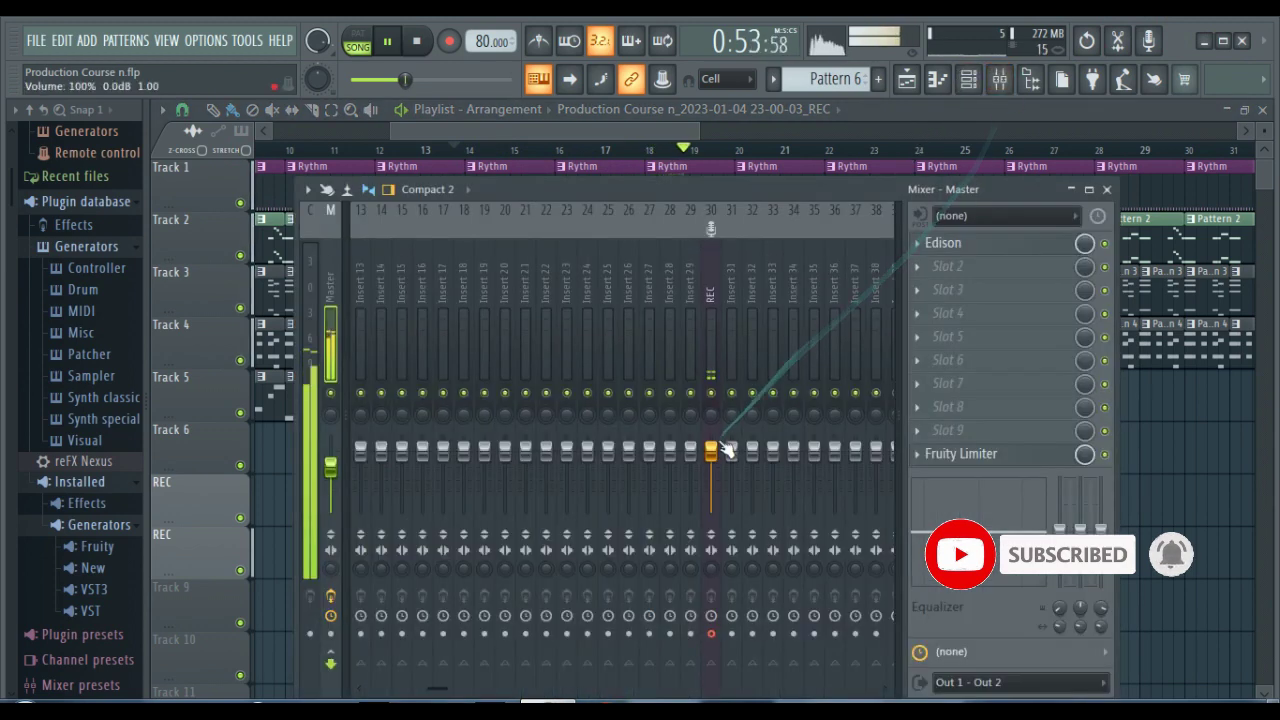
{"action": "left_click_drag", "start_coordinate": [701, 190], "coordinate": [702, 168]}
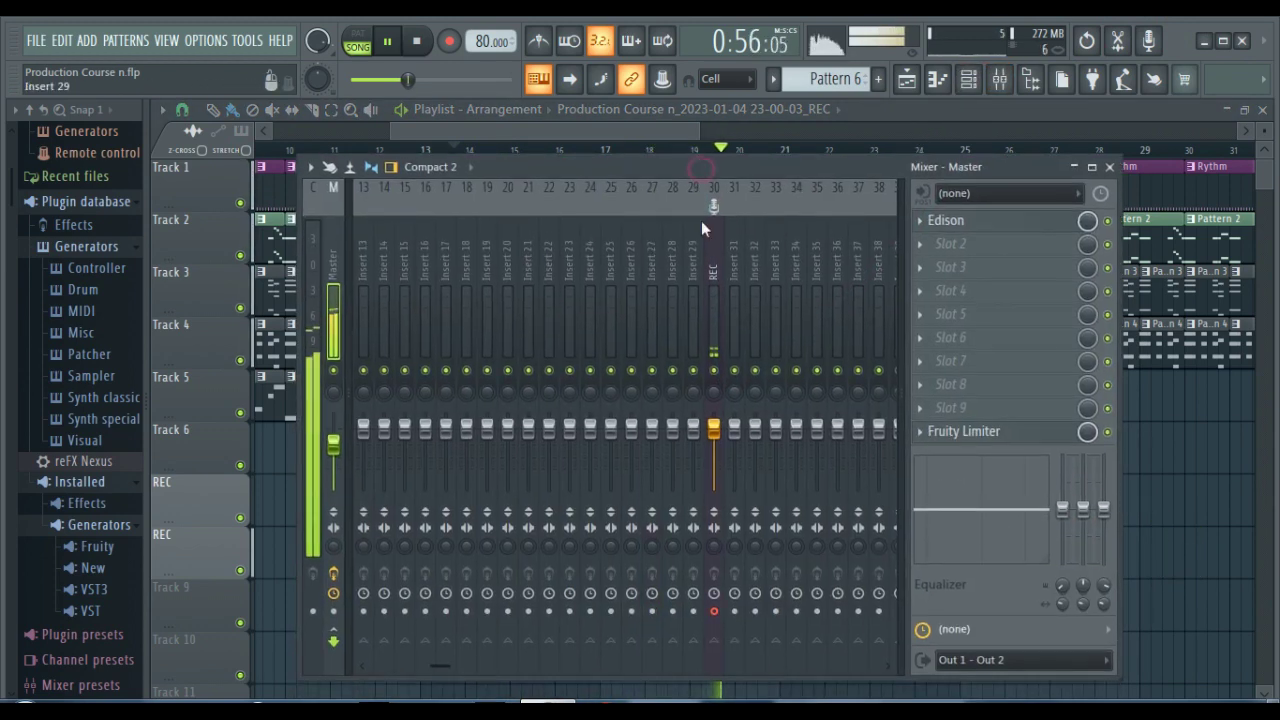
{"action": "left_click", "coordinate": [722, 335]}
{"action": "left_click", "coordinate": [333, 641]}
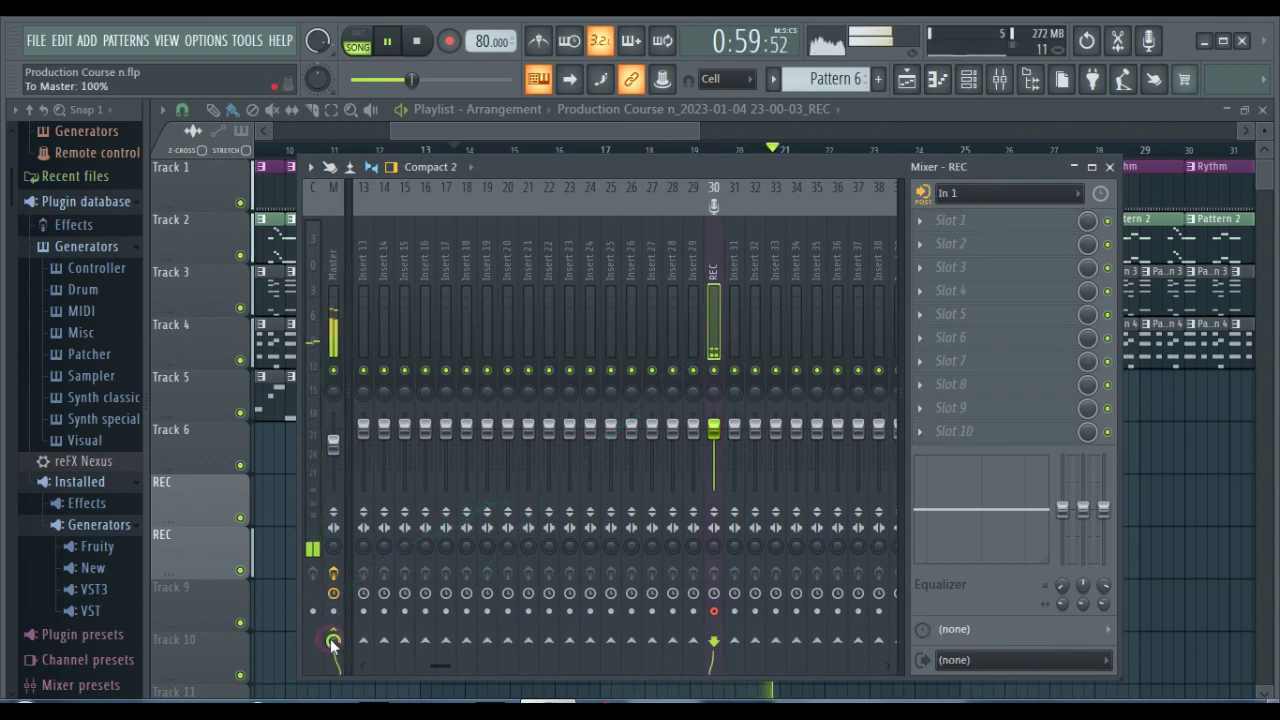
{"action": "left_click", "coordinate": [335, 630]}
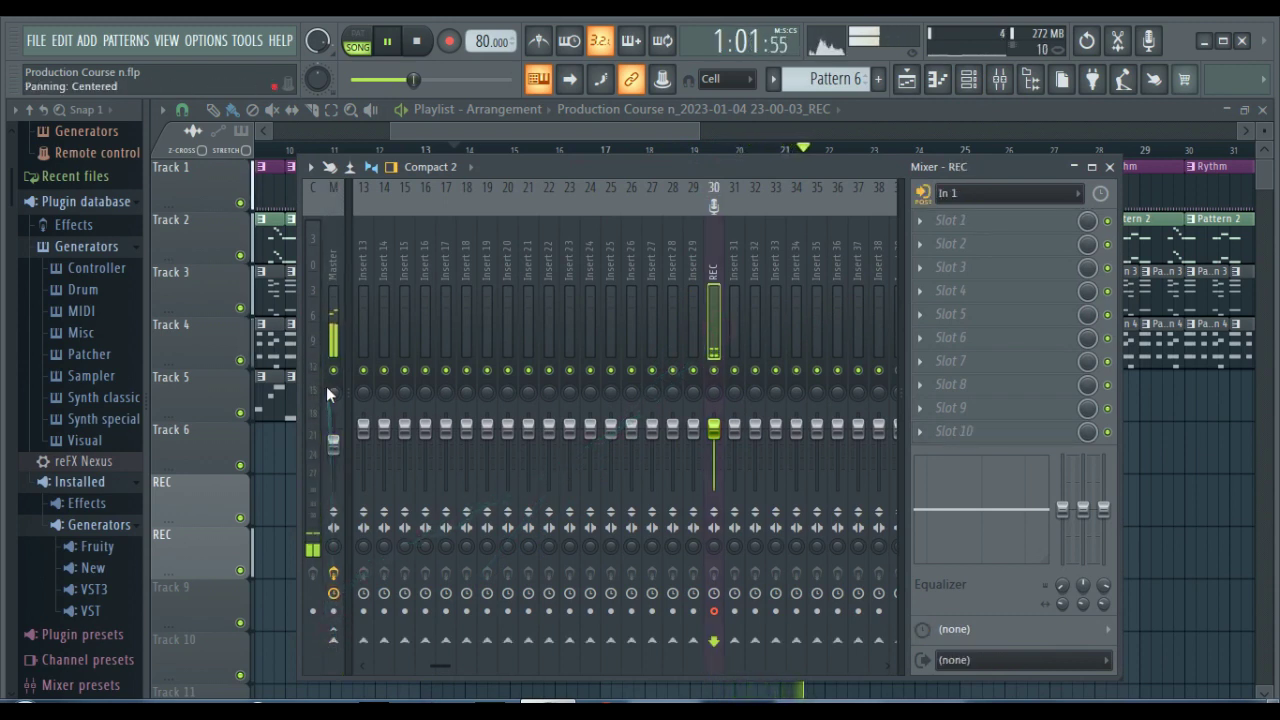
Look through the mixer's insert tracks up to Insert 109 and return to the first tracks.
{"action": "scroll", "coordinate": [752, 320], "scroll_direction": "right", "scroll_amount": 7}
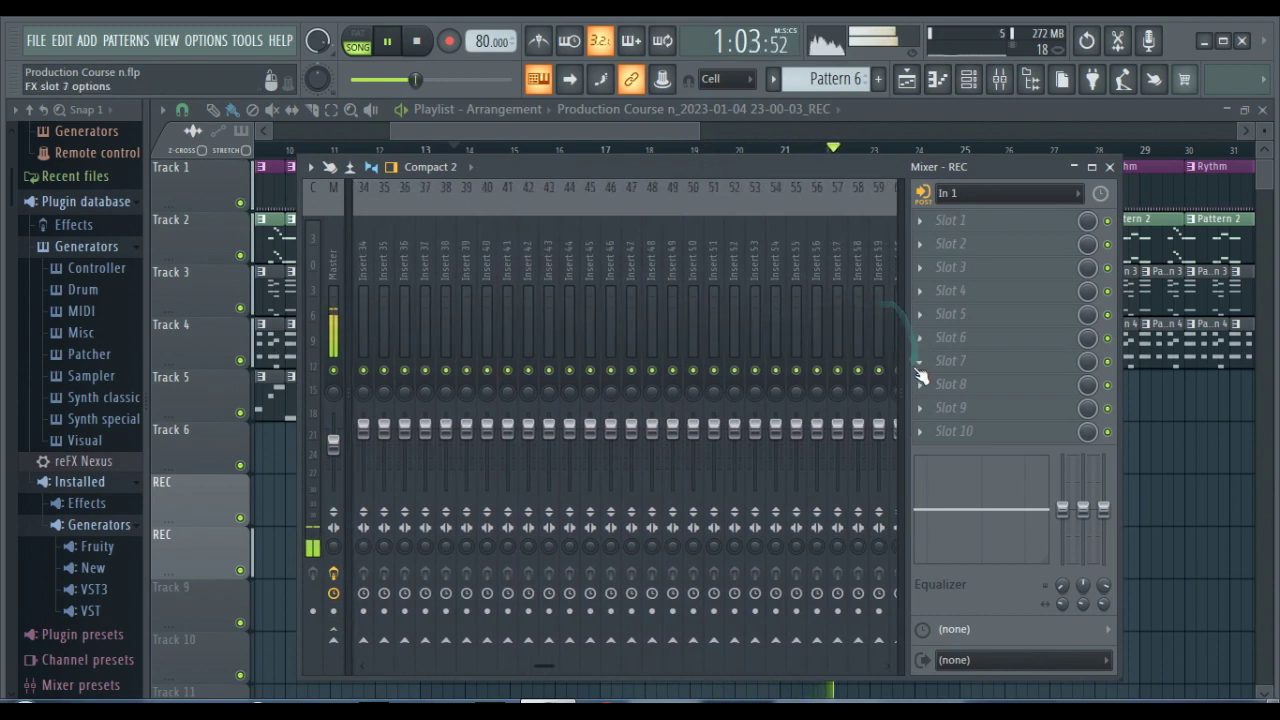
{"action": "left_click_drag", "start_coordinate": [901, 393], "coordinate": [901, 388]}
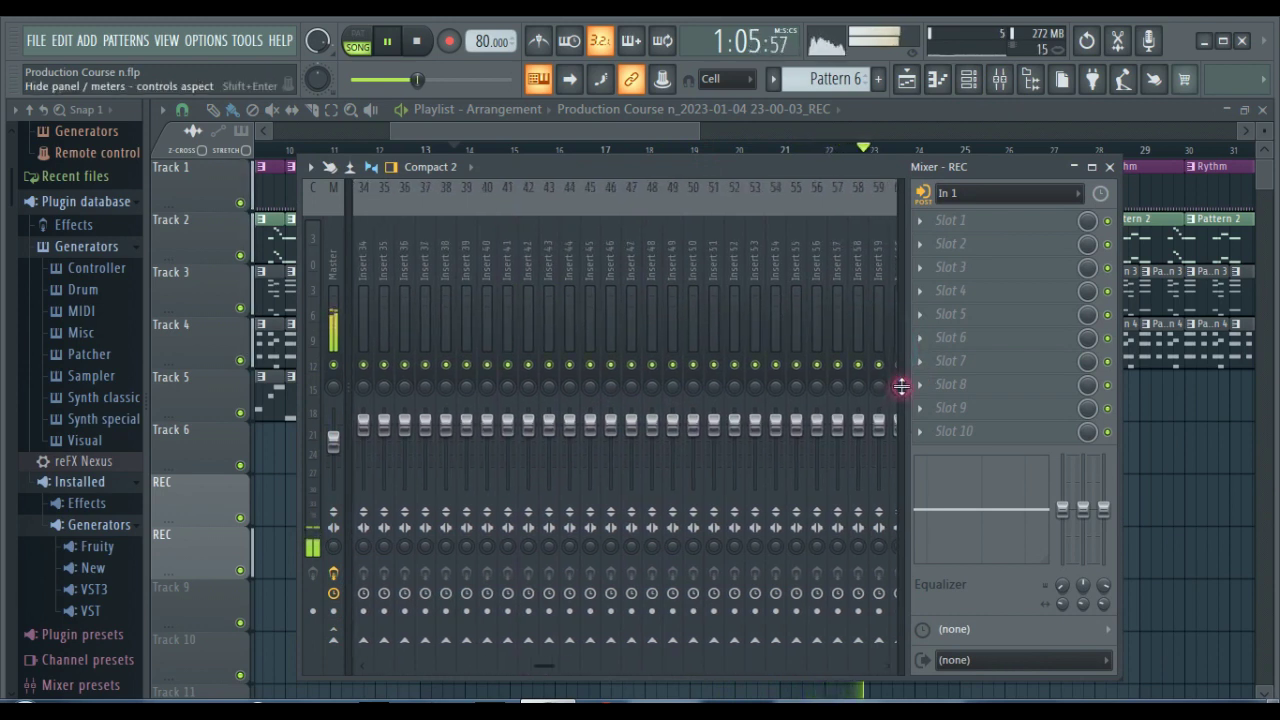
{"action": "scroll", "coordinate": [793, 285], "scroll_direction": "right", "scroll_amount": 14}
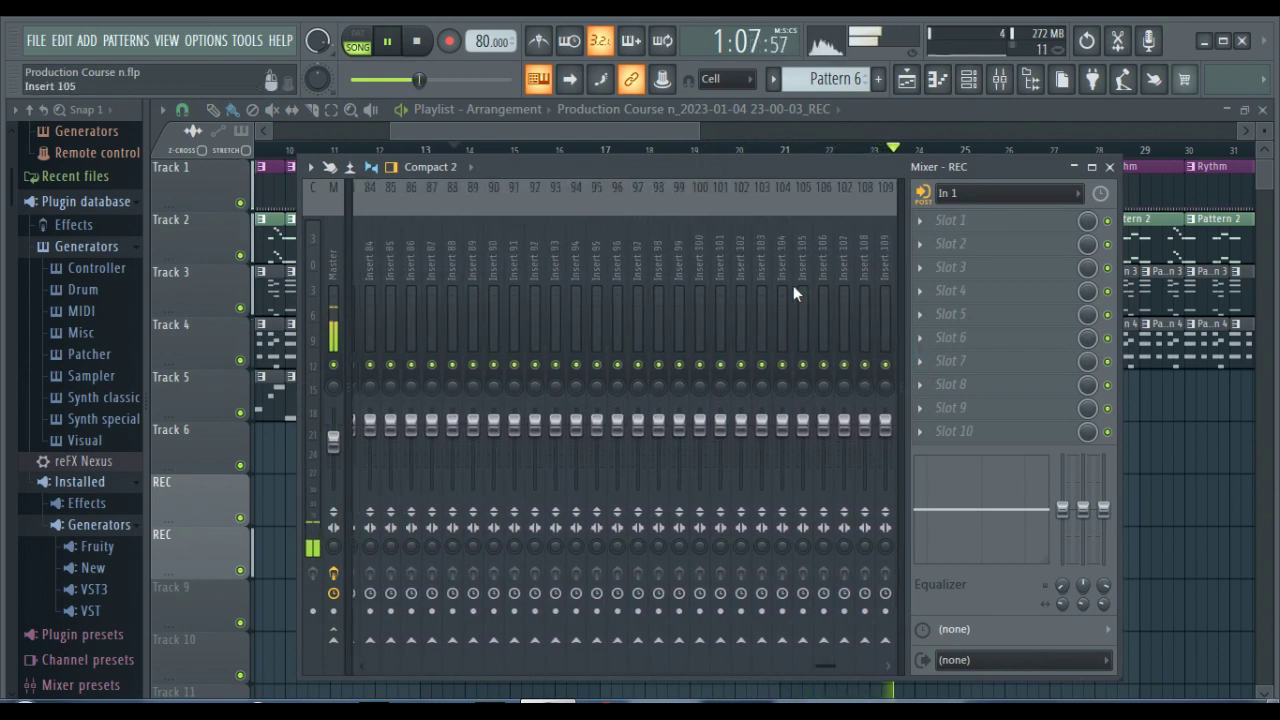
{"action": "scroll", "coordinate": [790, 288], "scroll_direction": "left", "scroll_amount": 3}
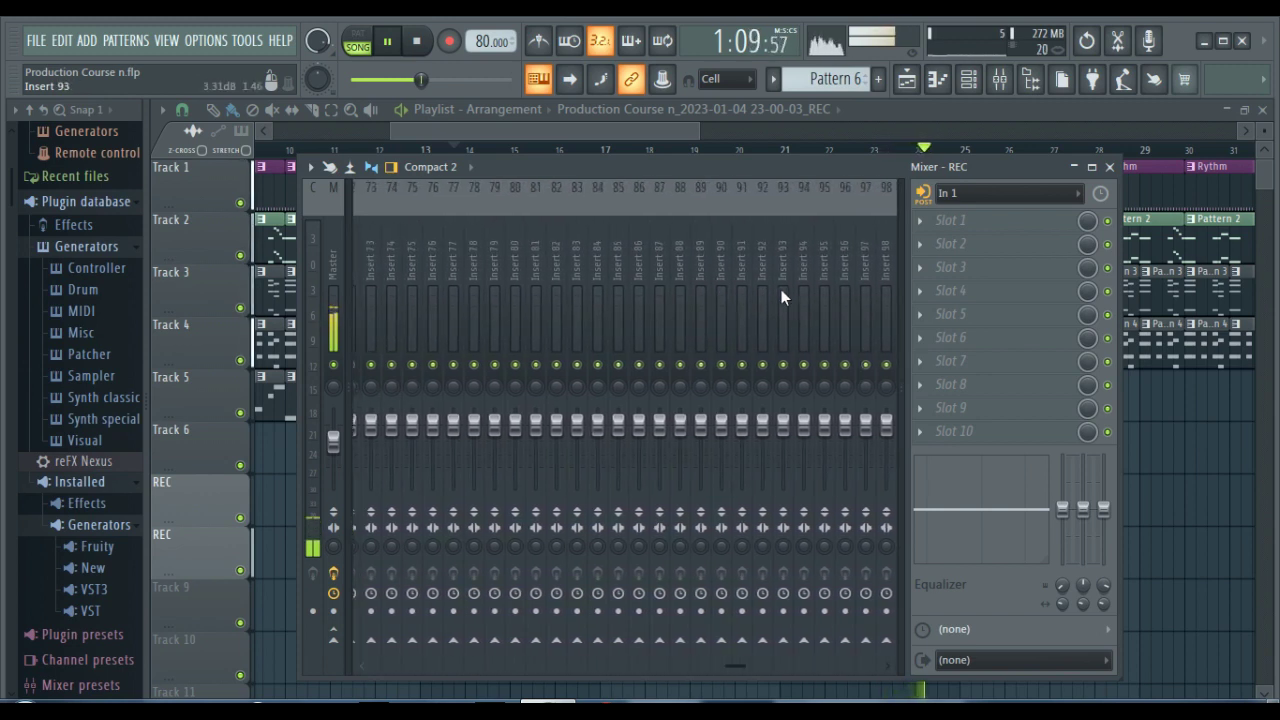
{"action": "scroll", "coordinate": [780, 290], "scroll_direction": "left", "scroll_amount": 20}
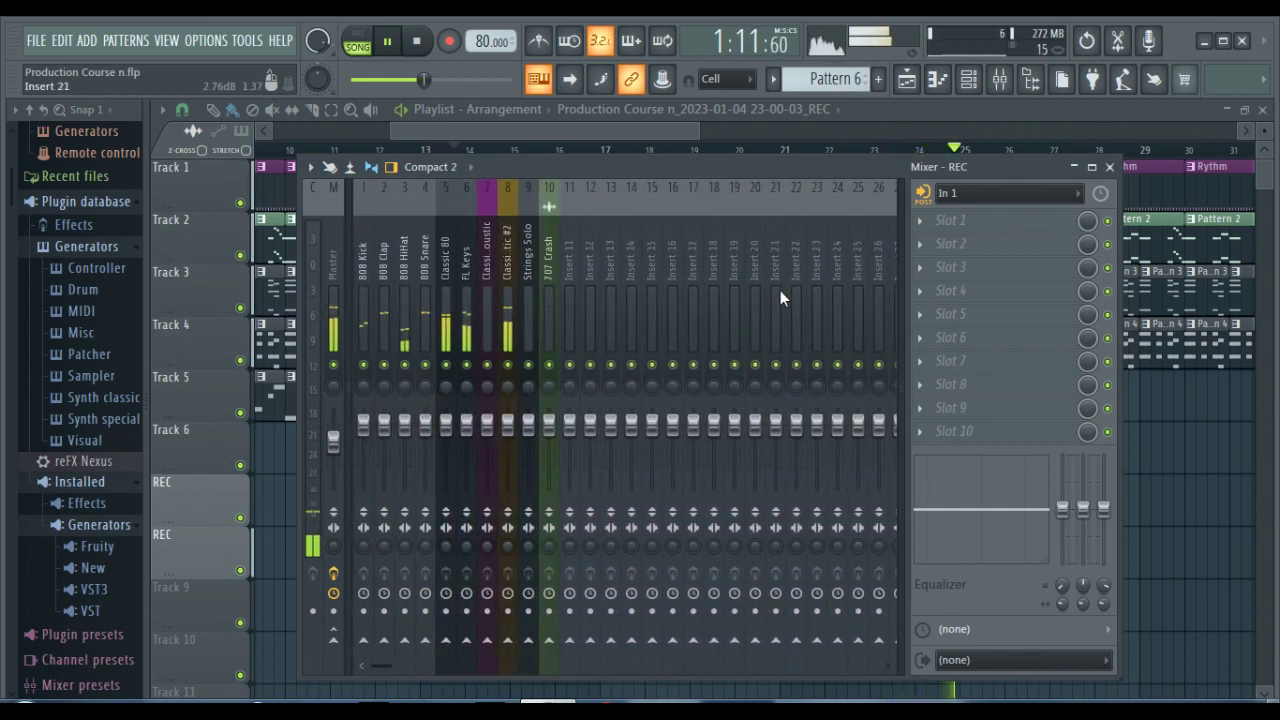
Stop playback and move the mixer down so the recorded clip in the playlist is uncovered.
{"action": "left_click_drag", "start_coordinate": [694, 165], "coordinate": [724, 651]}
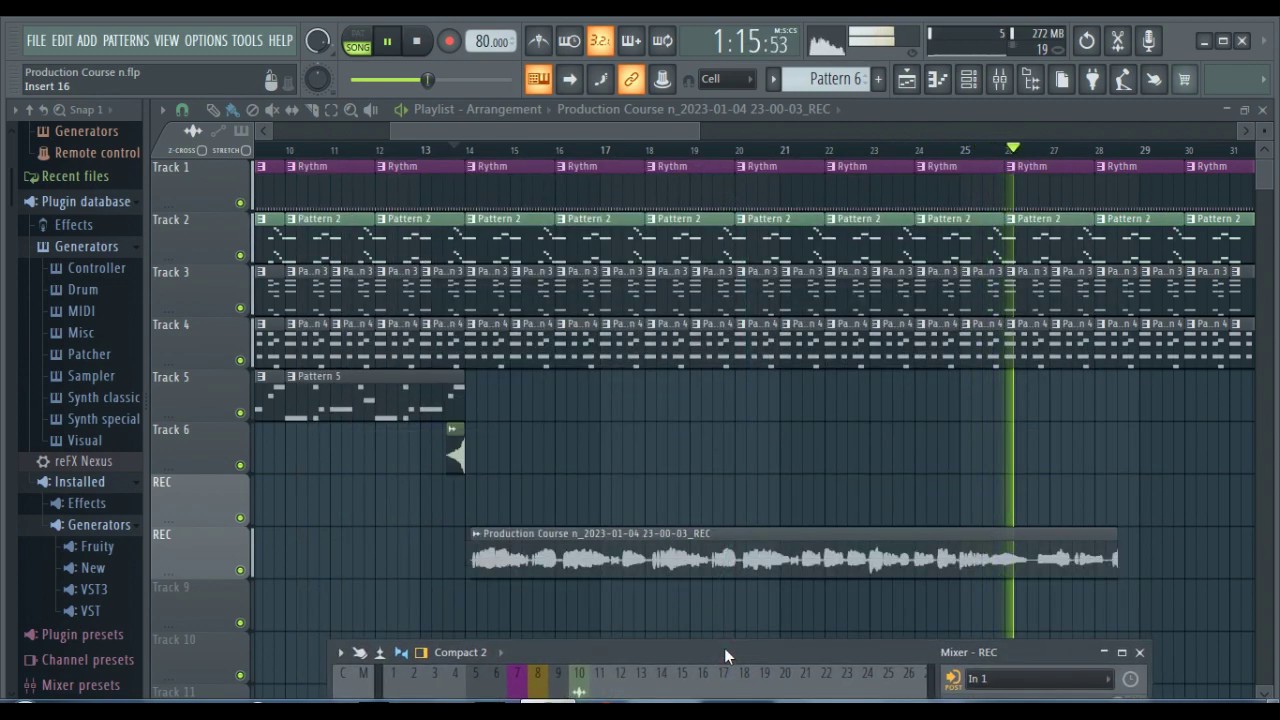
{"action": "key", "text": "space"}
{"action": "left_click_drag", "start_coordinate": [730, 652], "coordinate": [720, 632]}
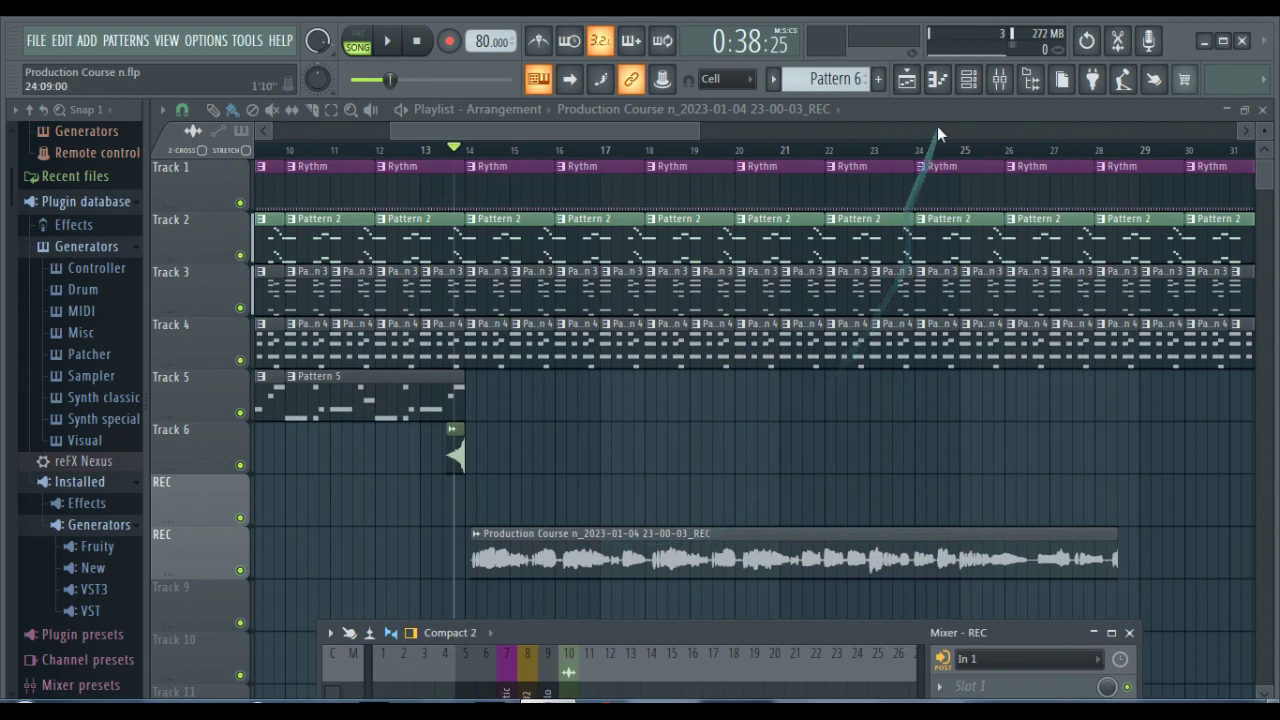
Show the channel rack, open the sampler settings of the 23-00-03_REC channel, and go back to the playlist.
{"action": "left_click", "coordinate": [968, 80]}
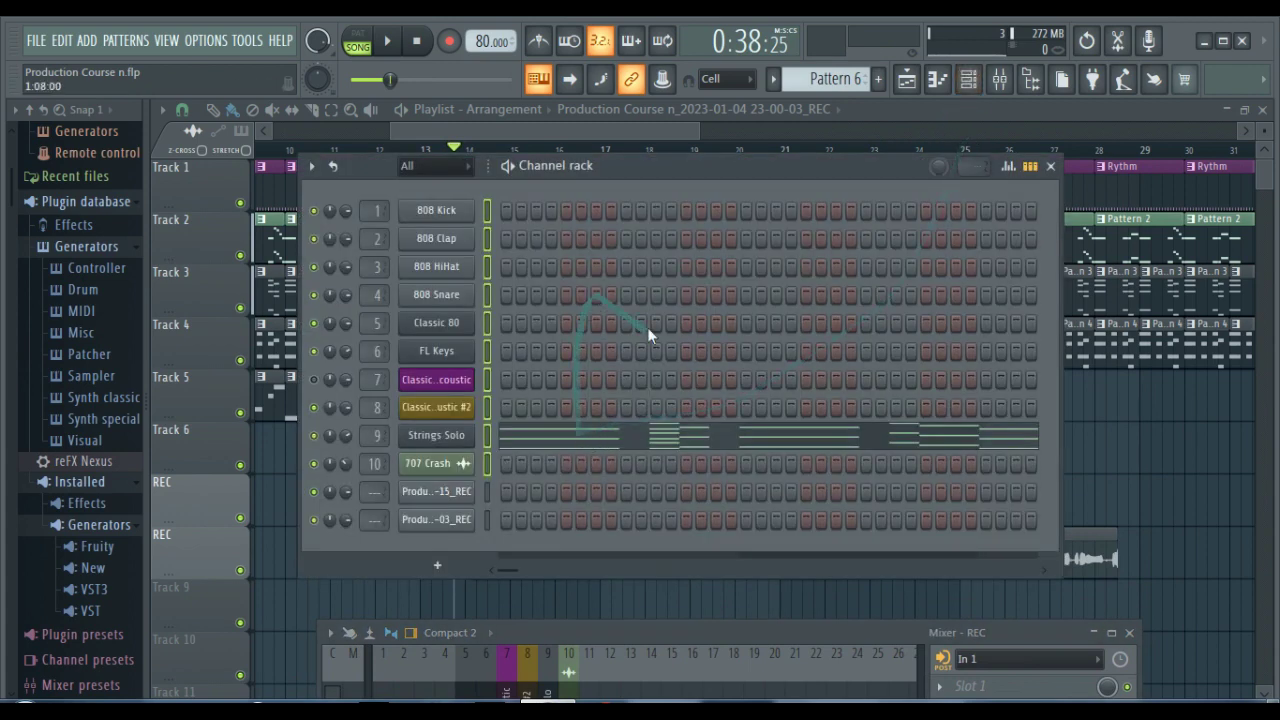
{"action": "left_click", "coordinate": [462, 526]}
{"action": "left_click", "coordinate": [759, 166]}
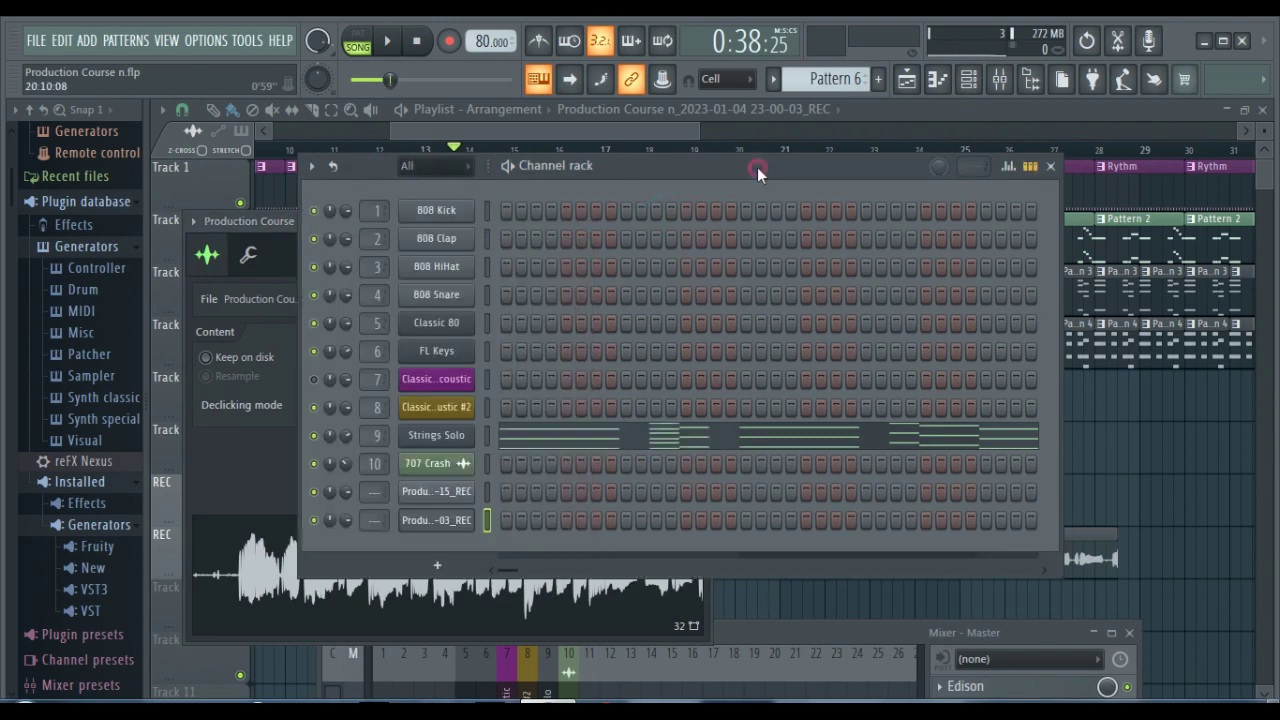
{"action": "left_click", "coordinate": [882, 105]}
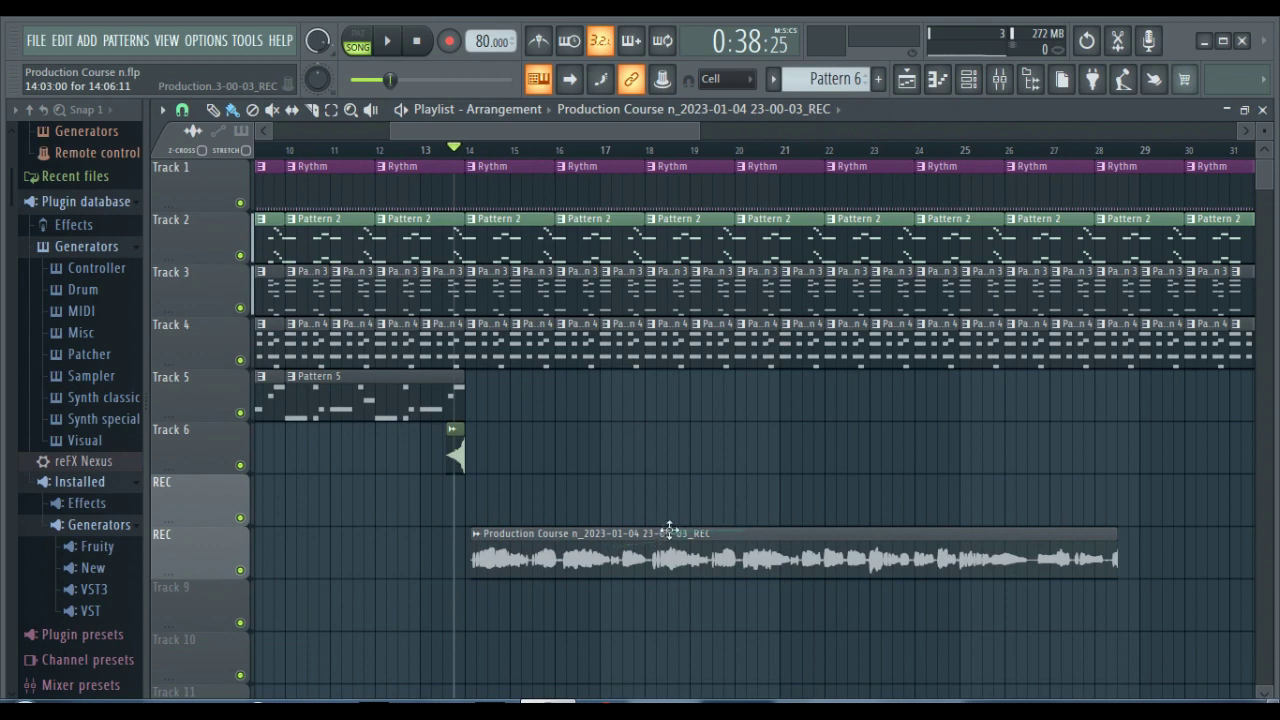
Bring back the mixer and channel rack, move the rack higher, and reopen the 23-00-03_REC channel's settings.
{"action": "left_click", "coordinate": [999, 79]}
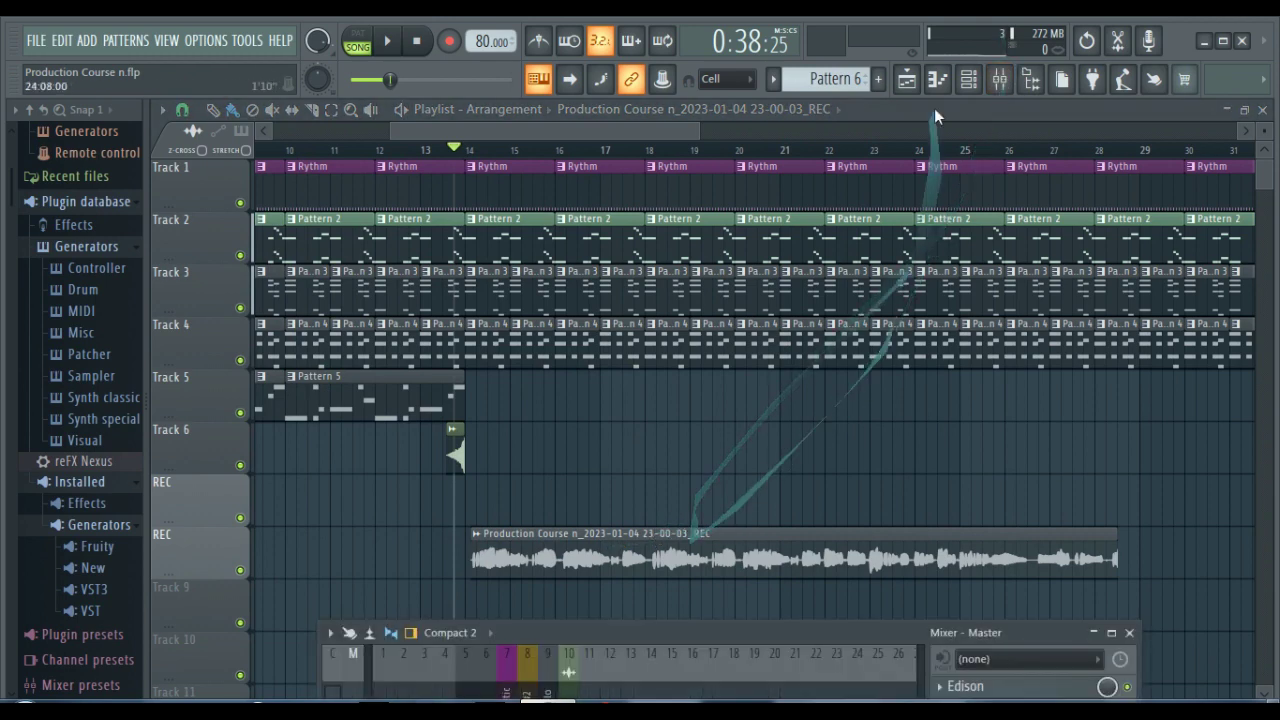
{"action": "left_click", "coordinate": [968, 79]}
{"action": "left_click_drag", "start_coordinate": [600, 165], "coordinate": [689, 114]}
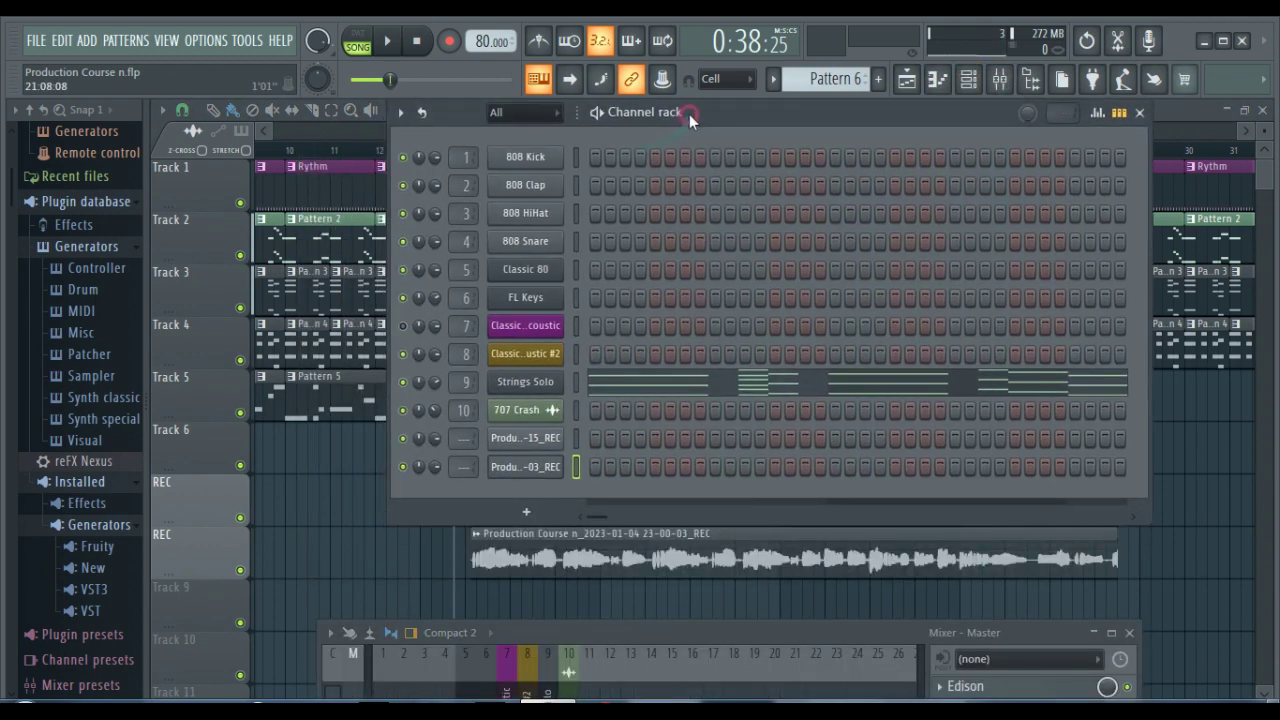
{"action": "left_click", "coordinate": [536, 470]}
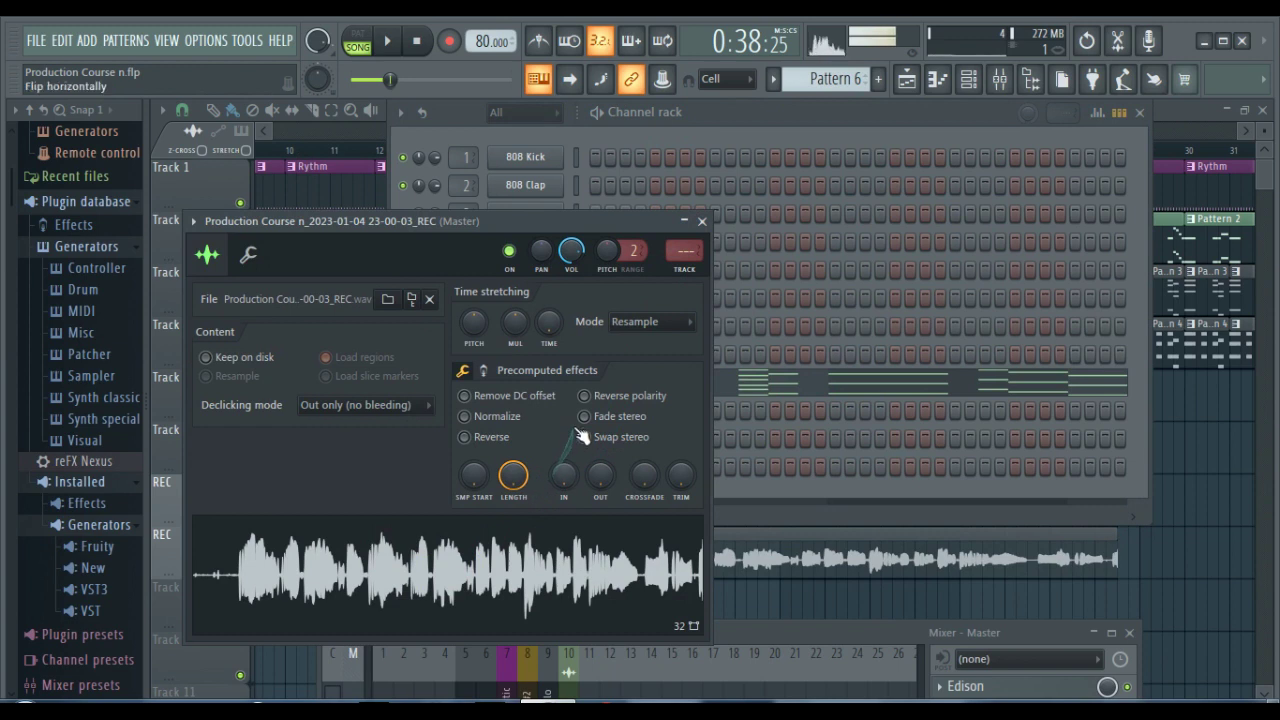
Try the Normalize effect on the recording, turn it off again, and close the channel settings and channel rack.
{"action": "left_click", "coordinate": [474, 418]}
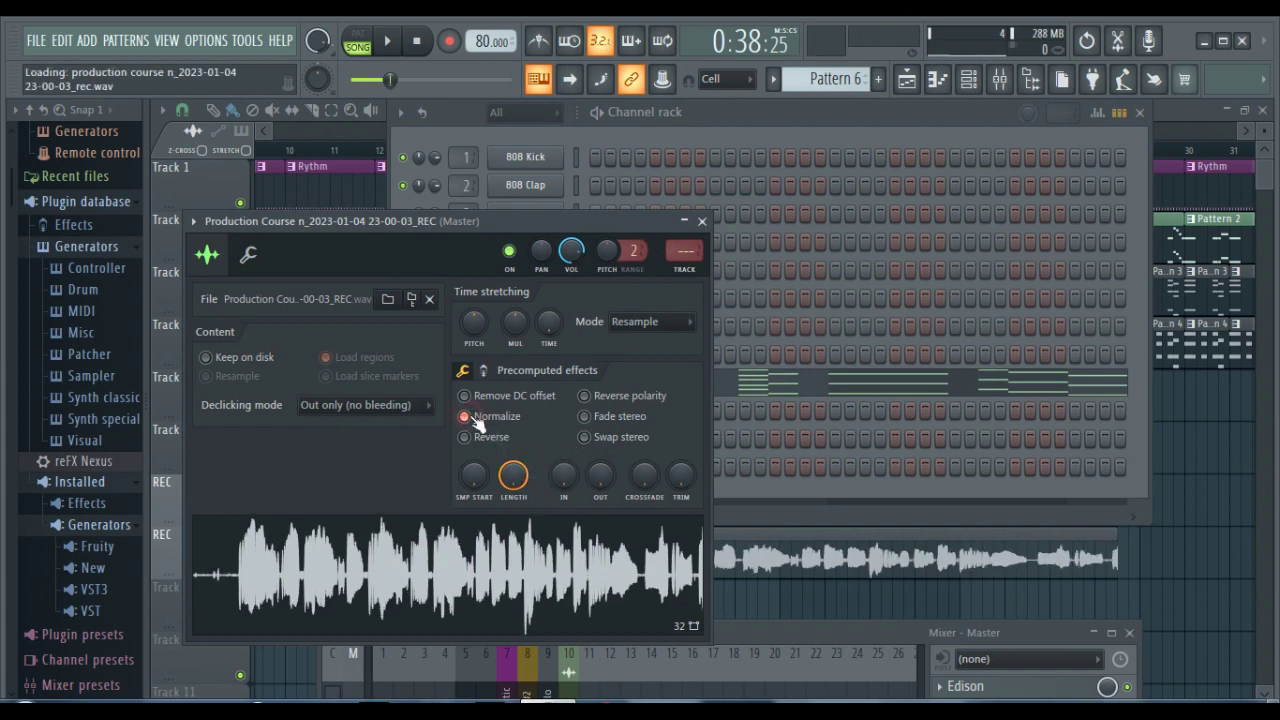
{"action": "left_click", "coordinate": [475, 418]}
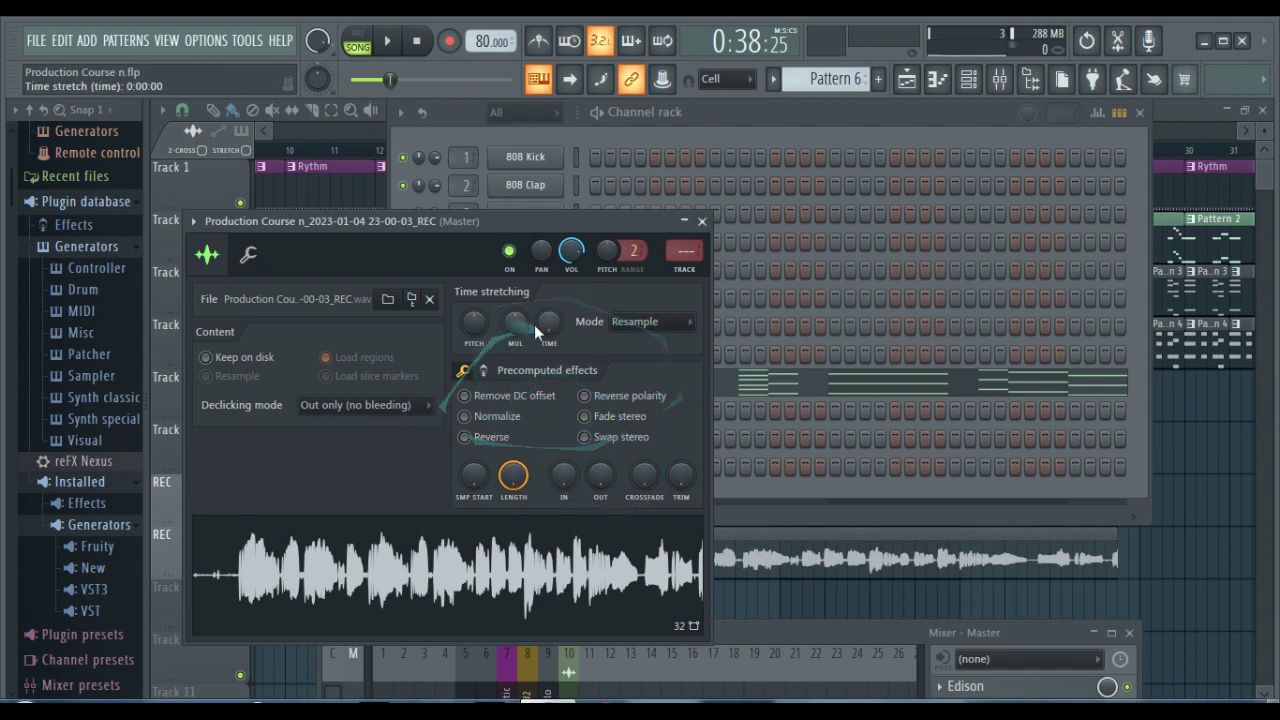
{"action": "left_click", "coordinate": [704, 223]}
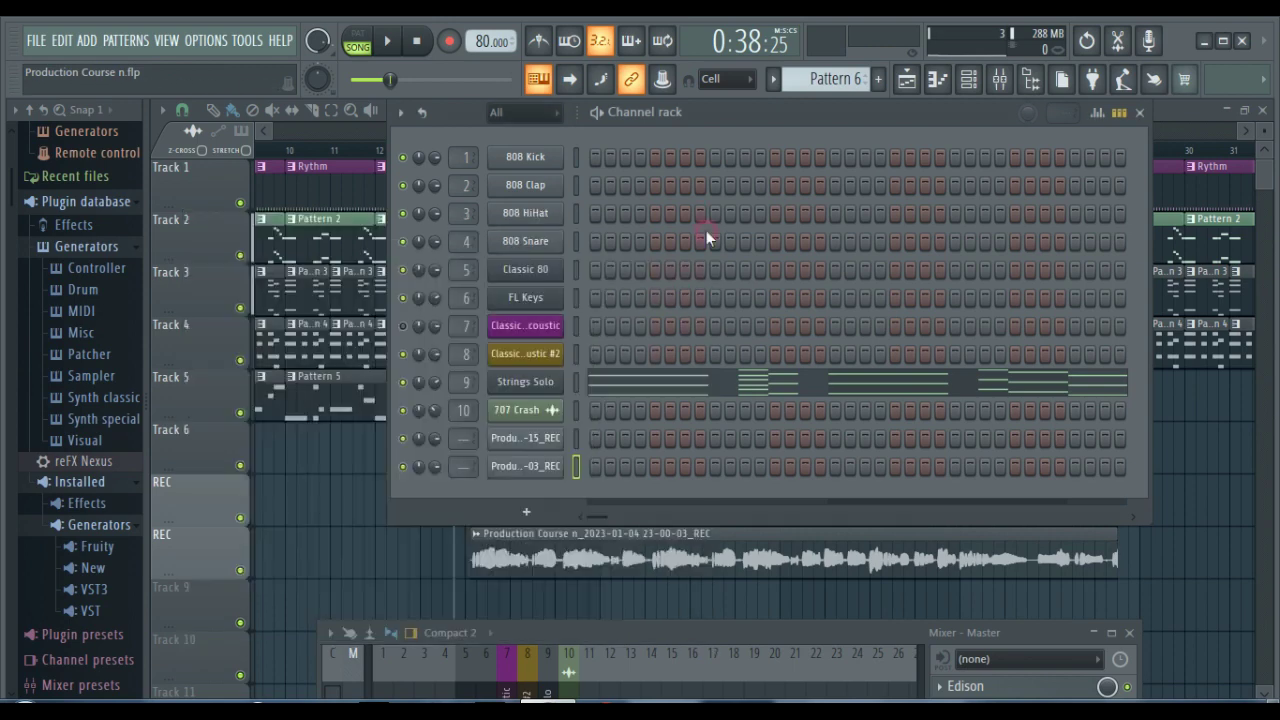
{"action": "left_click", "coordinate": [1139, 112]}
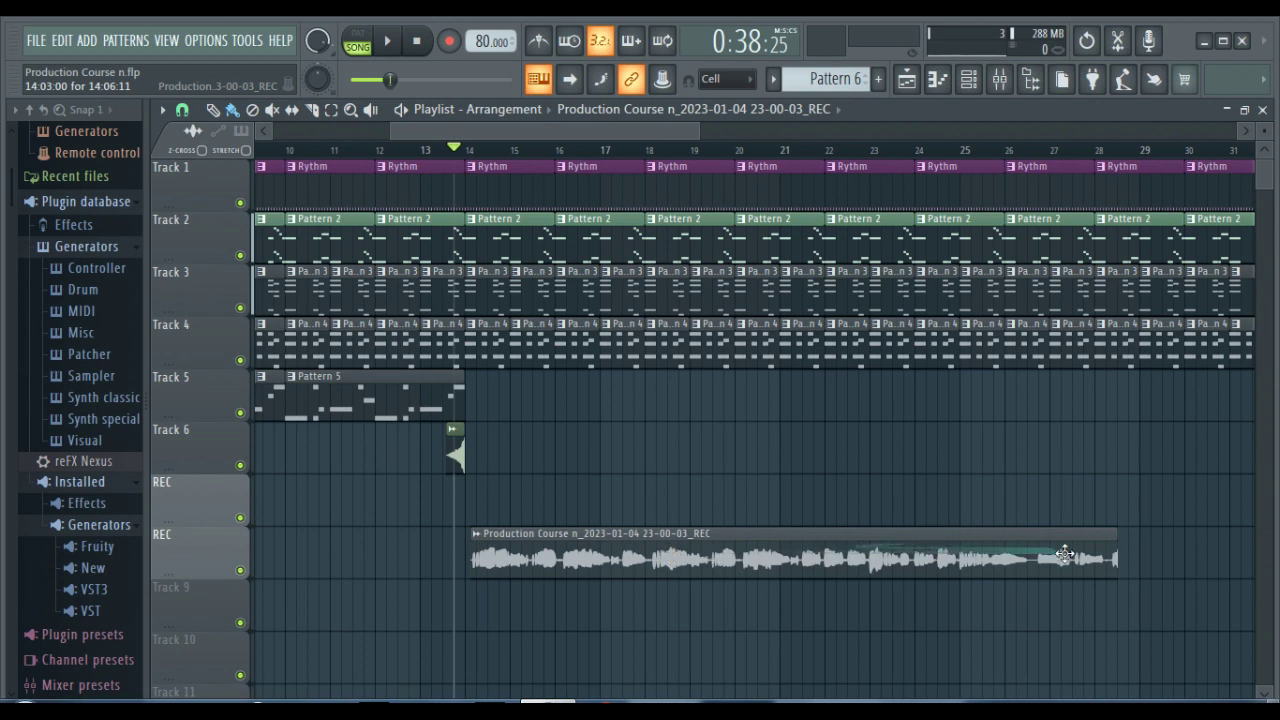
Turn on Stretch in the playlist, compress the recorded clip to a length of 5:10:11, and listen to it briefly.
{"action": "mouse_move", "coordinate": [1111, 533]}
{"action": "left_mouse_down"}
{"action": "mouse_move", "coordinate": [606, 543]}
{"action": "mouse_move", "coordinate": [1104, 534]}
{"action": "left_mouse_up"}
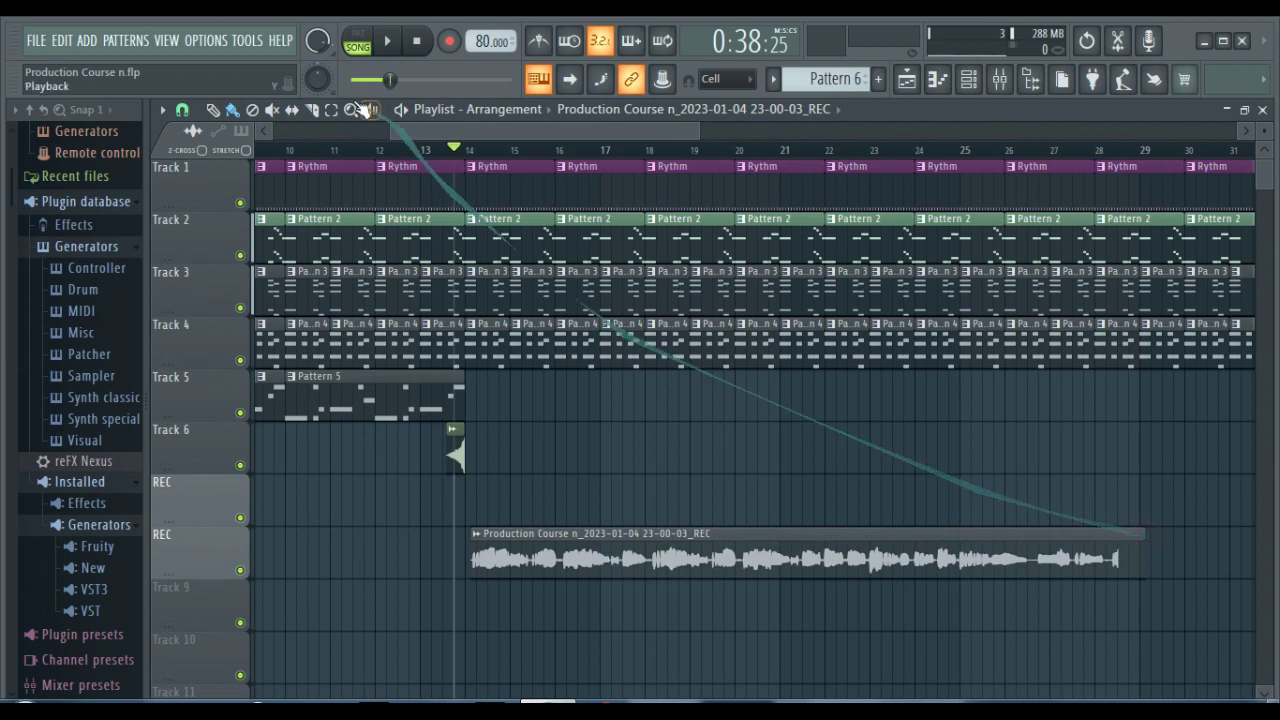
{"action": "left_click", "coordinate": [247, 152]}
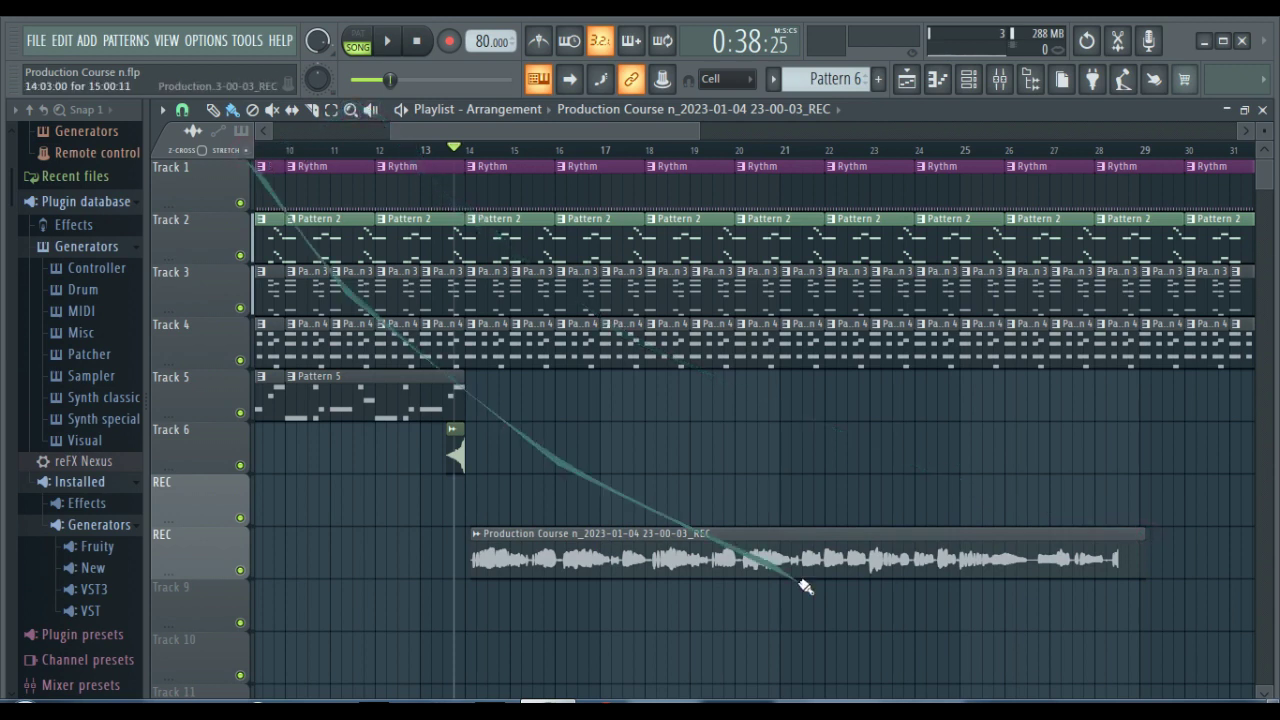
{"action": "left_click_drag", "start_coordinate": [1143, 534], "coordinate": [720, 540]}
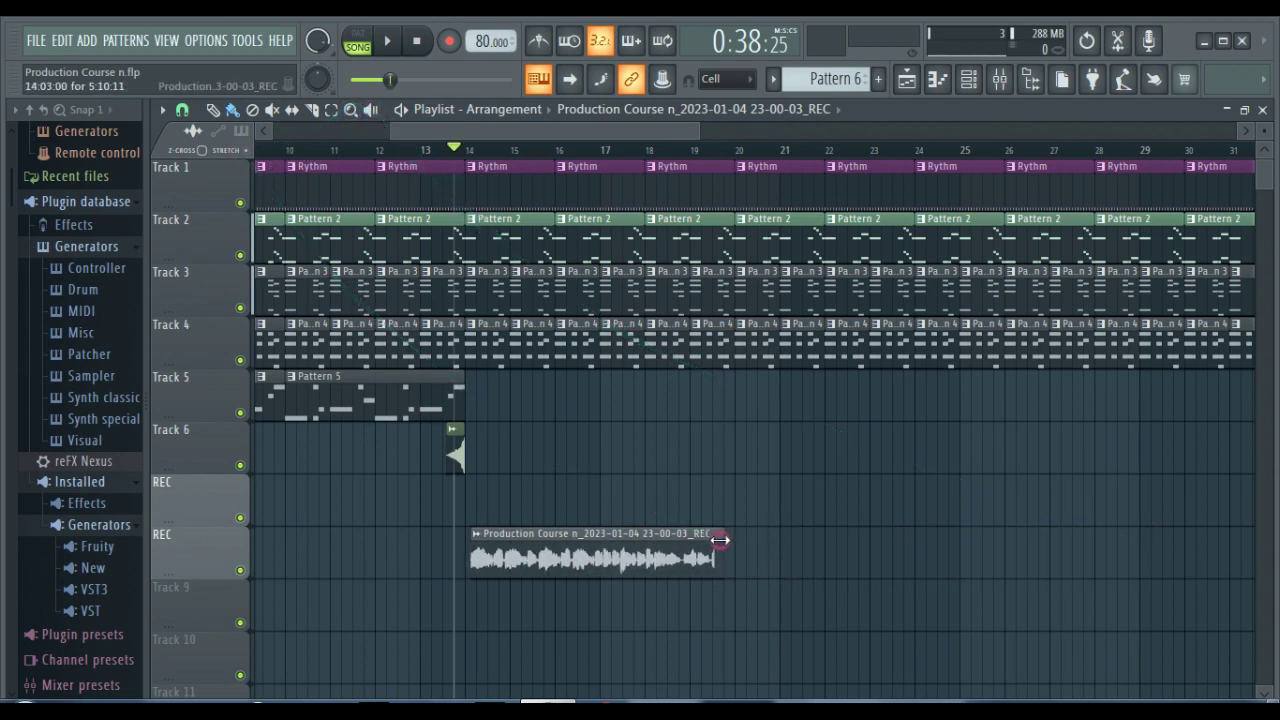
{"action": "key", "text": "space"}
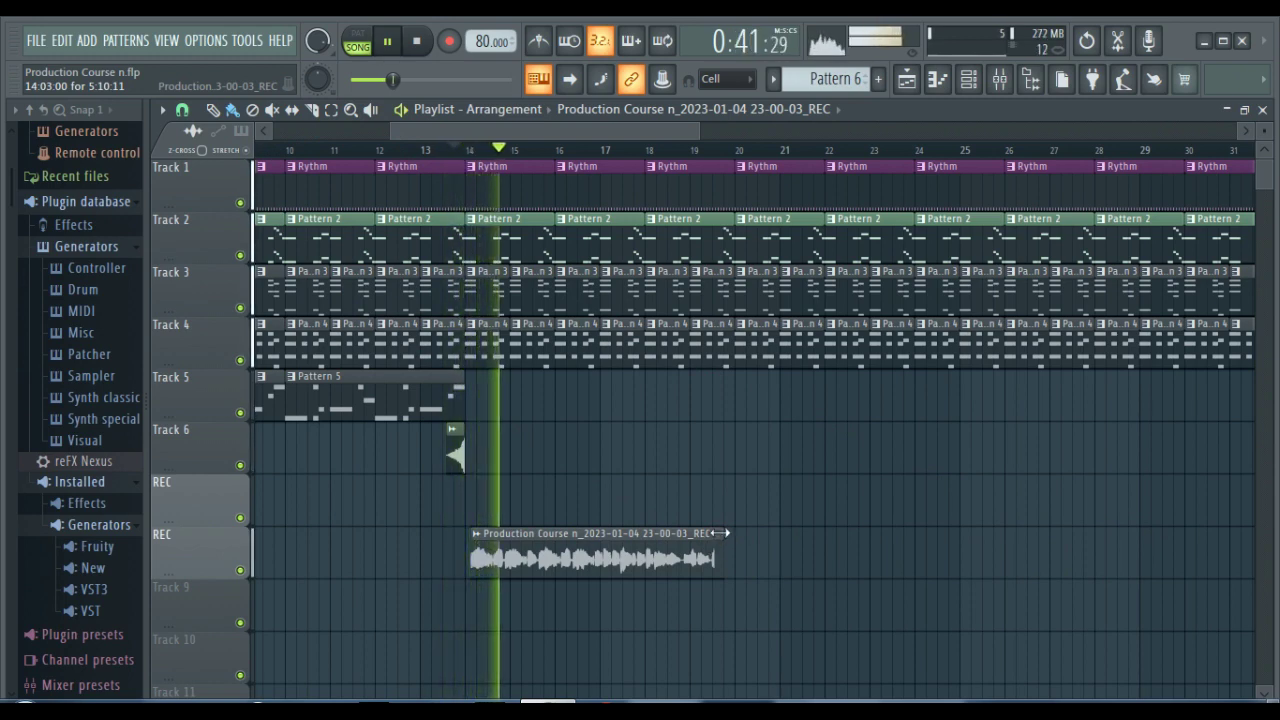
{"action": "key", "text": "space"}
Stretch the recorded clip out past bar 32, play it, and undo the resize.
{"action": "left_click_drag", "start_coordinate": [720, 533], "coordinate": [1259, 515]}
{"action": "key", "text": "space"}
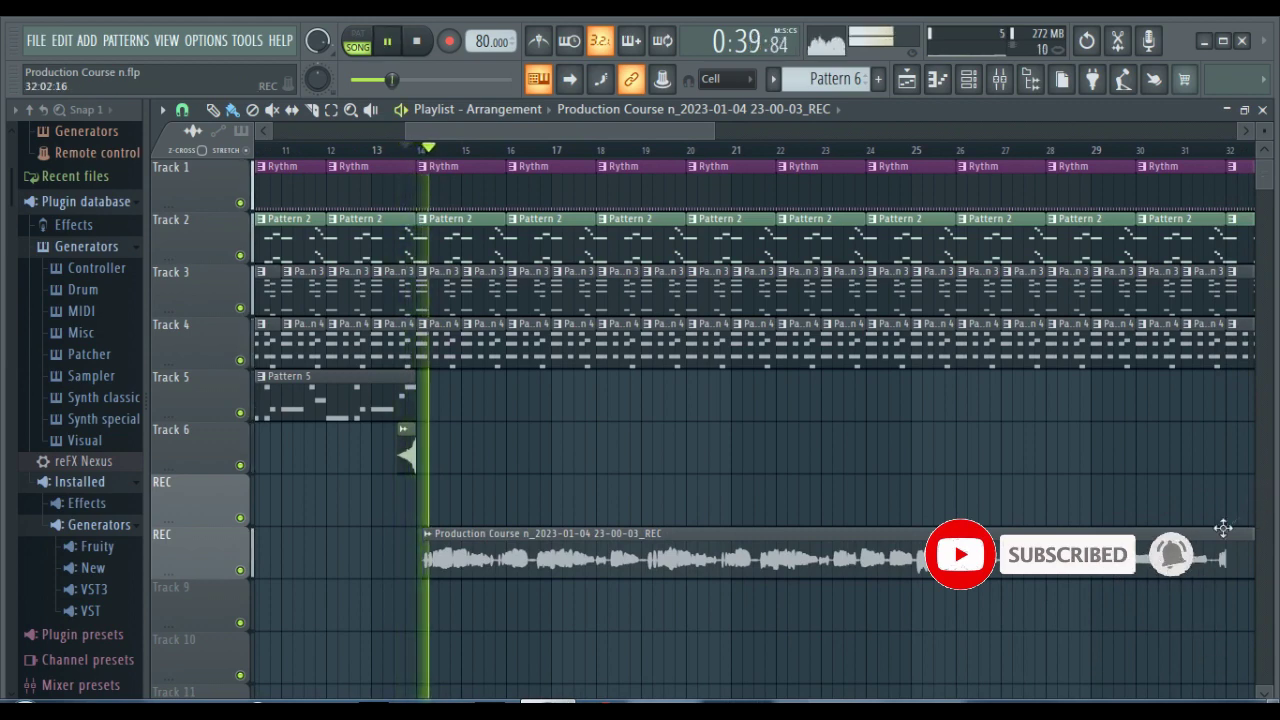
{"action": "left_click_drag", "start_coordinate": [645, 133], "coordinate": [694, 137]}
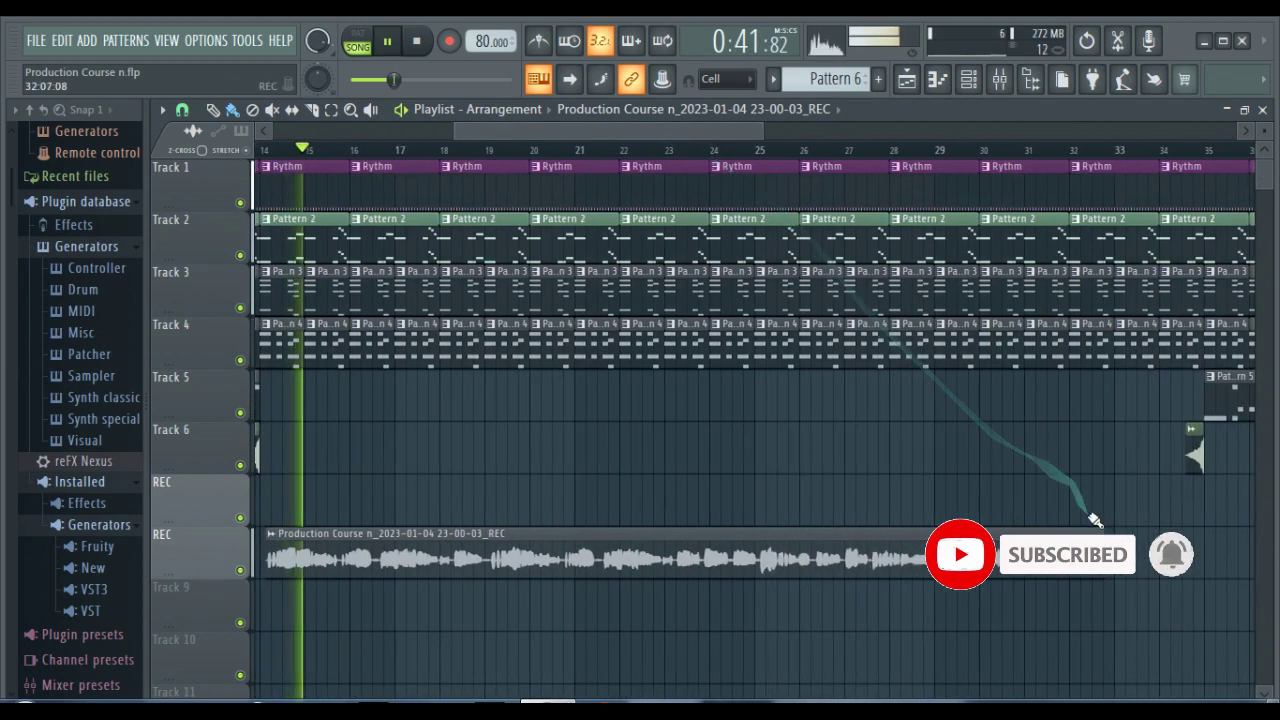
{"action": "key", "text": "ctrl+z"}
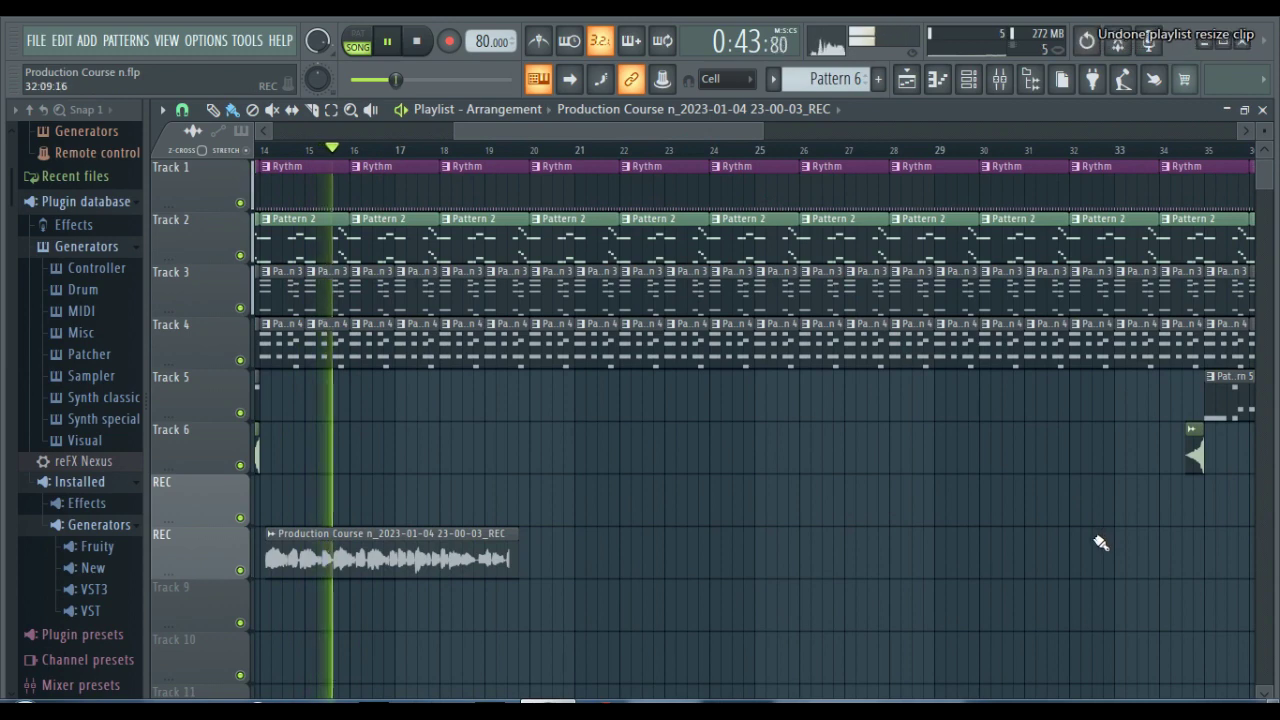
Undo the remaining stretch resizes of the recorded clip and play it briefly from just before bar 14.
{"action": "key", "text": "ctrl+z"}
{"action": "key", "text": "ctrl+z"}
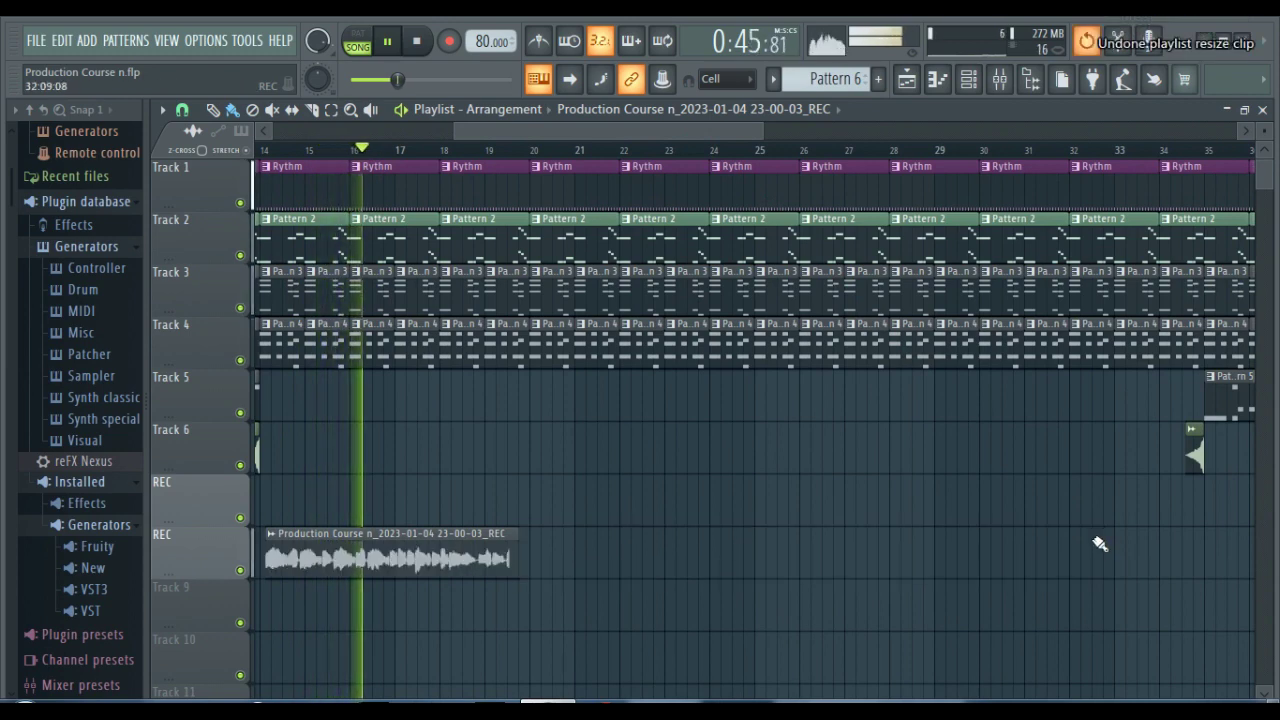
{"action": "key", "text": "space"}
{"action": "left_click_drag", "start_coordinate": [596, 133], "coordinate": [466, 134]}
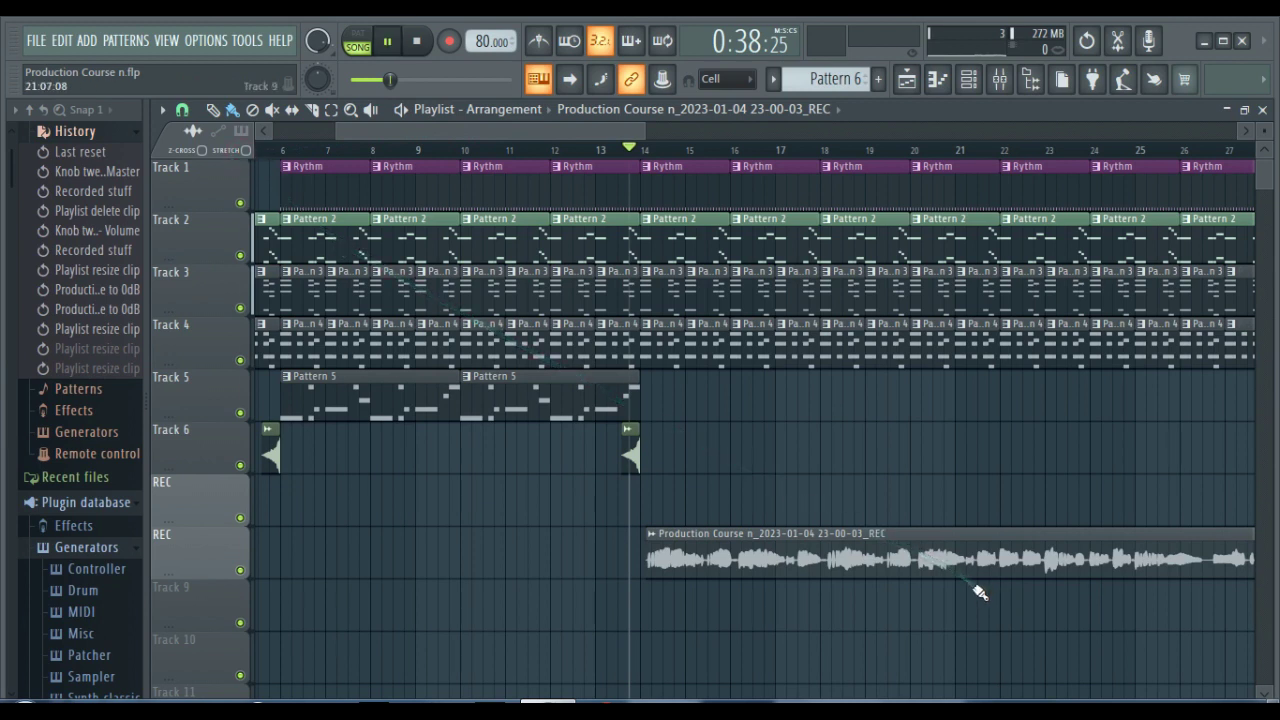
{"action": "key", "text": "space"}
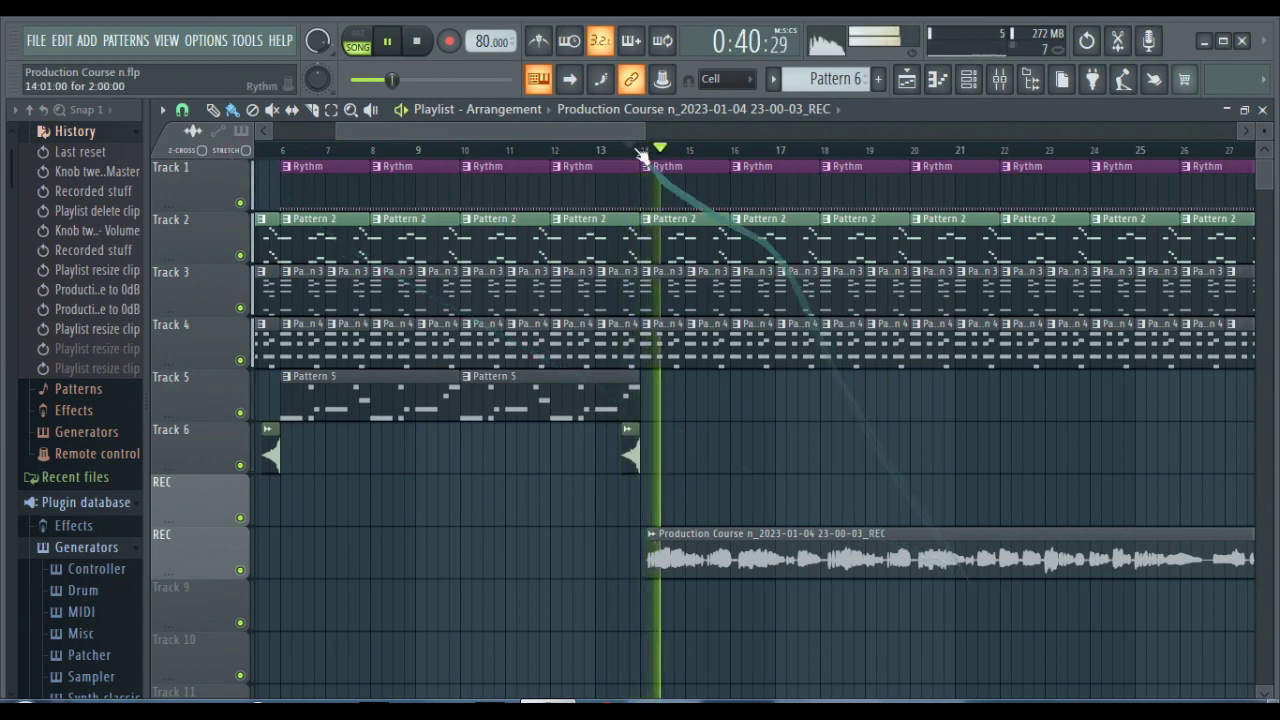
{"action": "key", "text": "space"}
Trim the silent tail off the recorded clip so it ends between bars 28 and 29.
{"action": "left_click_drag", "start_coordinate": [615, 126], "coordinate": [641, 127]}
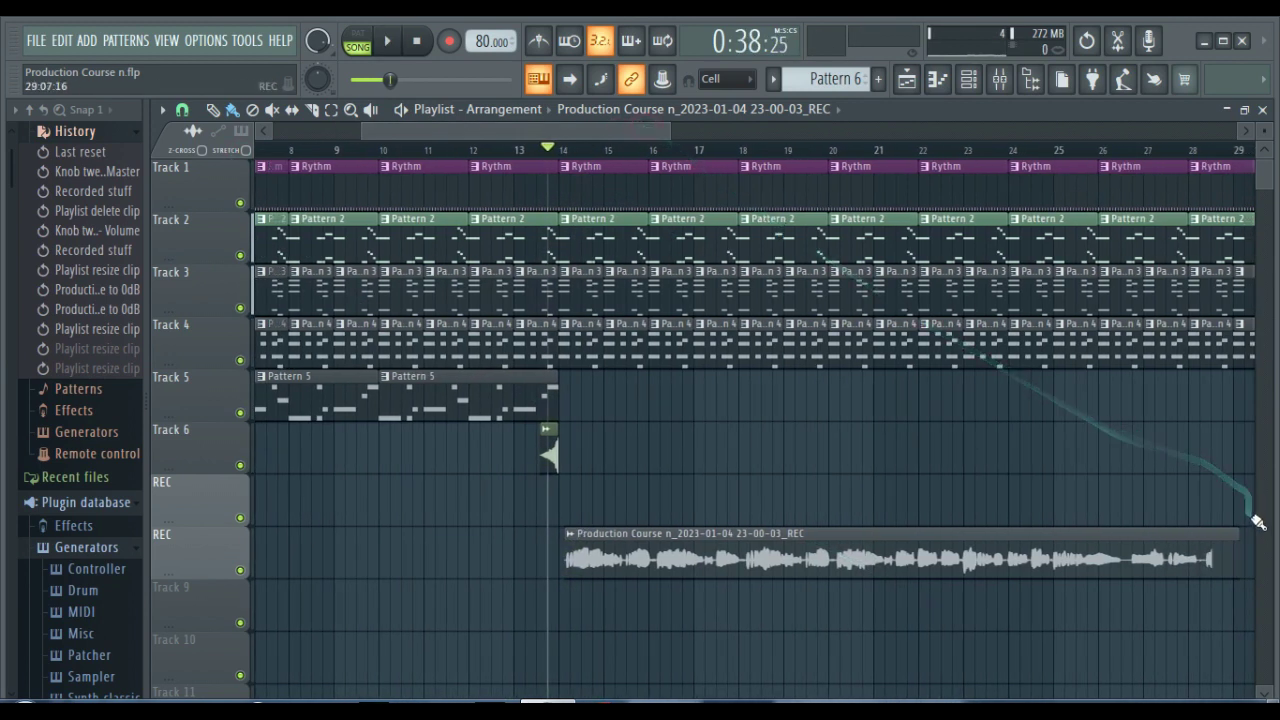
{"action": "mouse_move", "coordinate": [1236, 533]}
{"action": "left_mouse_down"}
{"action": "mouse_move", "coordinate": [762, 532]}
{"action": "mouse_move", "coordinate": [1231, 519]}
{"action": "left_mouse_up"}
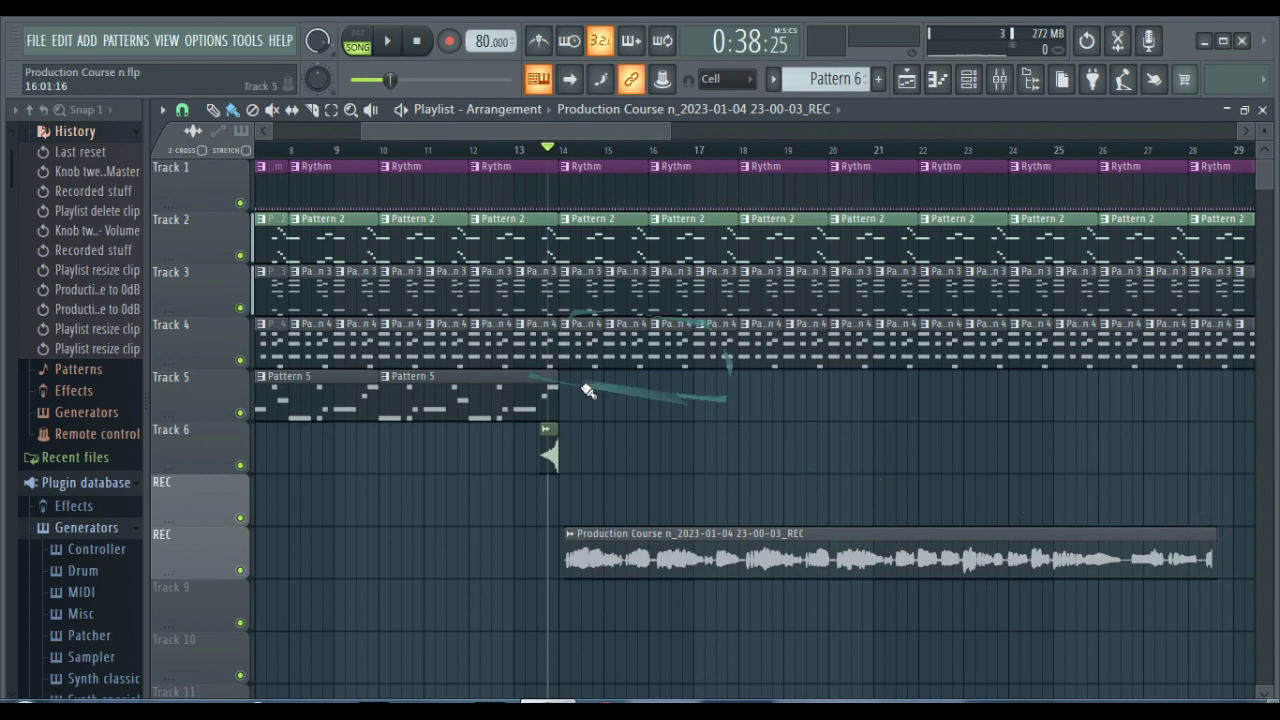
Slice the recorded clip at three points between bars 16 and 18.
{"action": "left_click", "coordinate": [312, 111]}
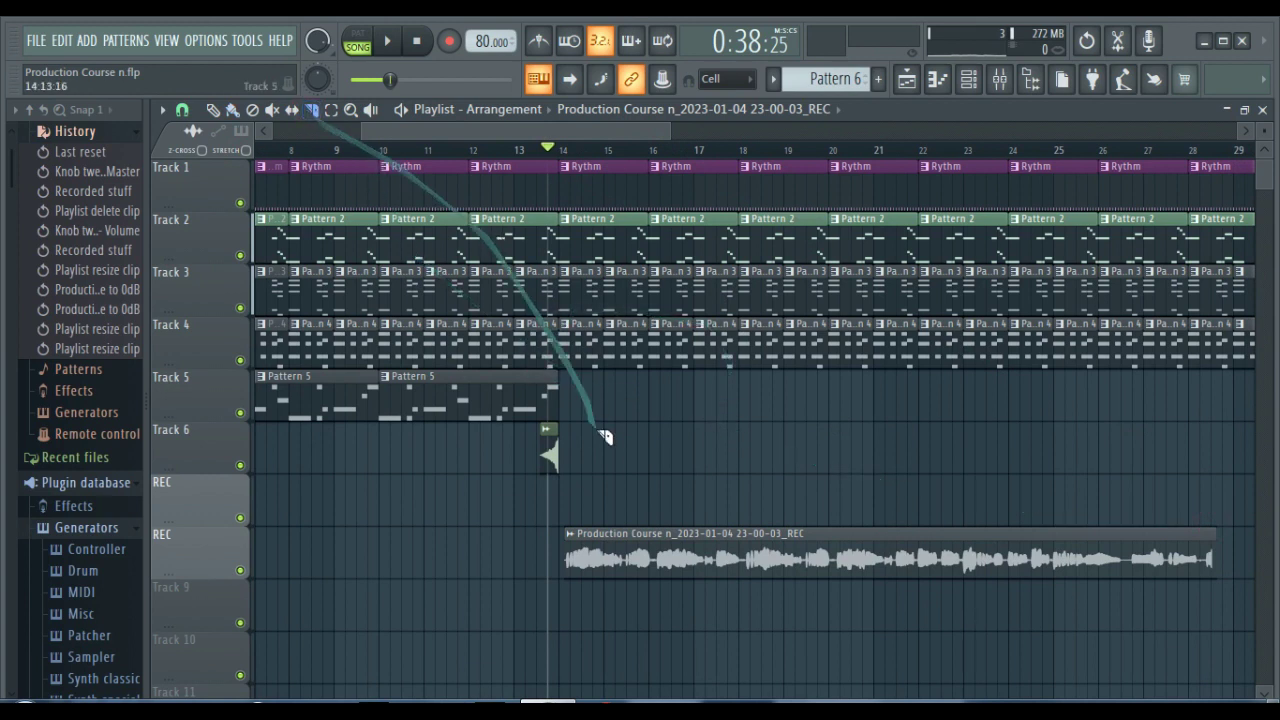
{"action": "left_click_drag", "start_coordinate": [670, 593], "coordinate": [698, 591]}
{"action": "key", "text": "super"}
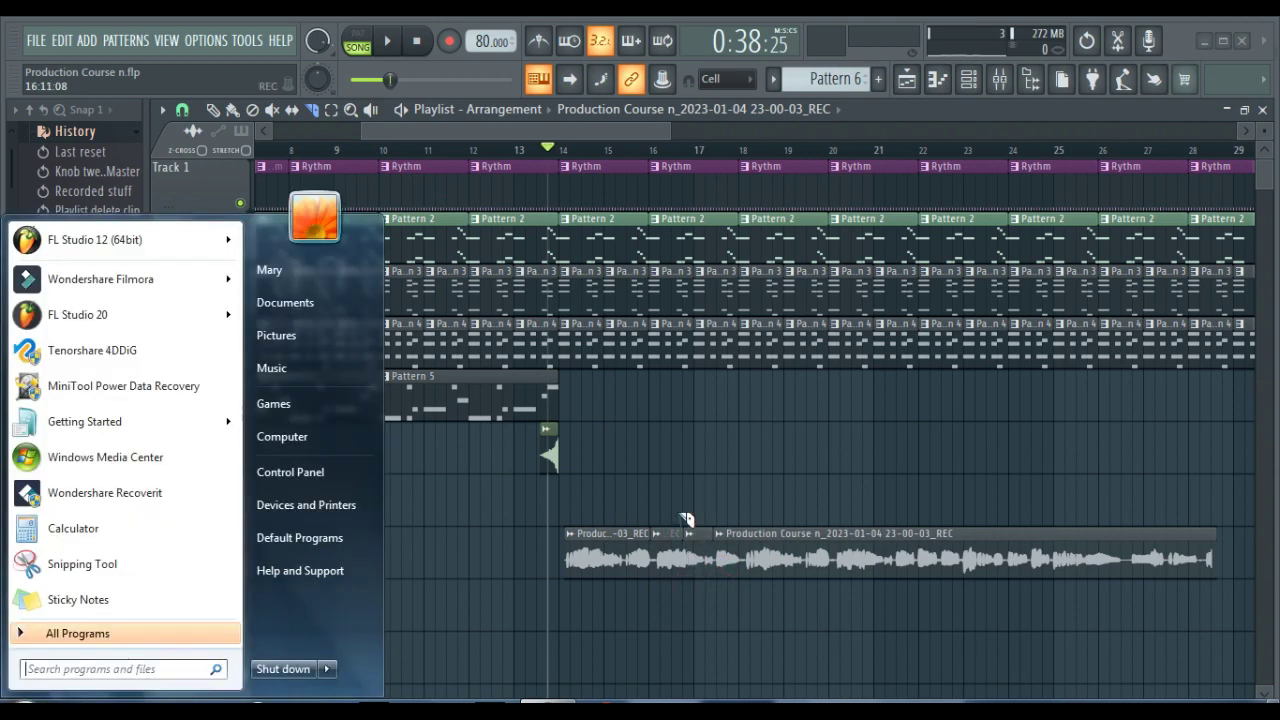
{"action": "key", "text": "Escape"}
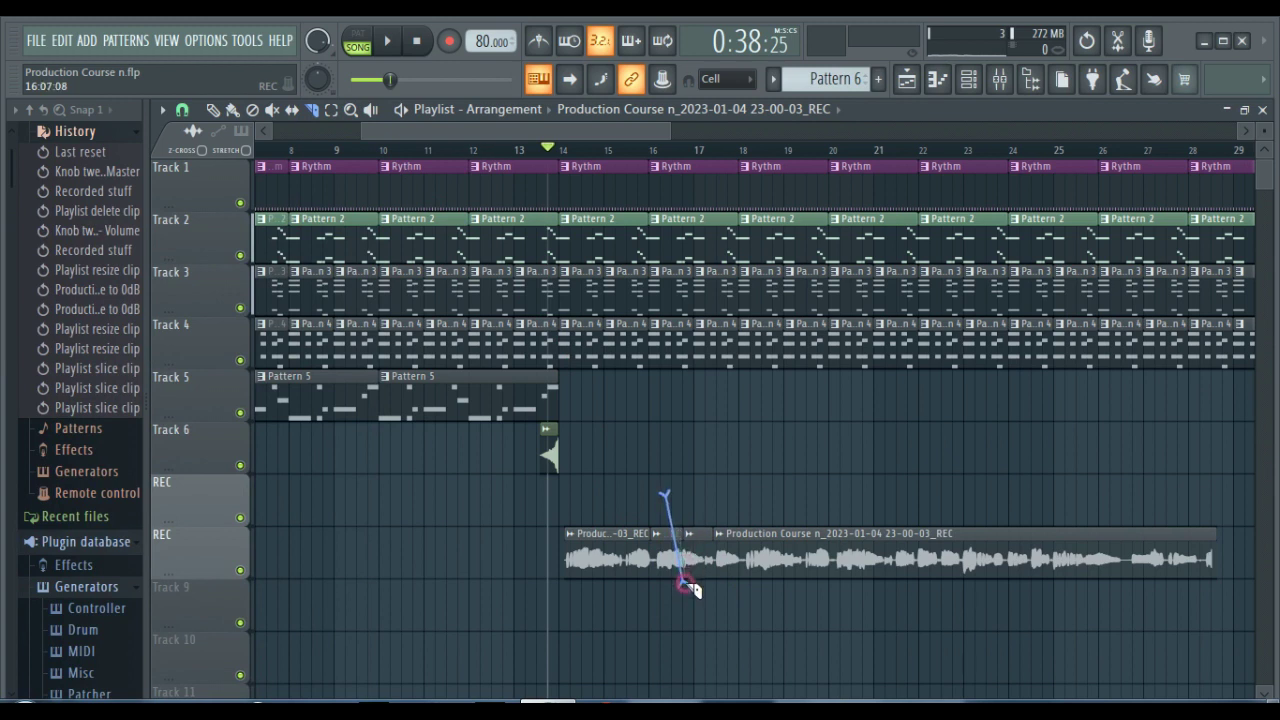
Delete the two short slices between bars 16 and 18, and undo the deletion, the selection and the last two slices.
{"action": "left_click_drag", "start_coordinate": [670, 475], "coordinate": [708, 614]}
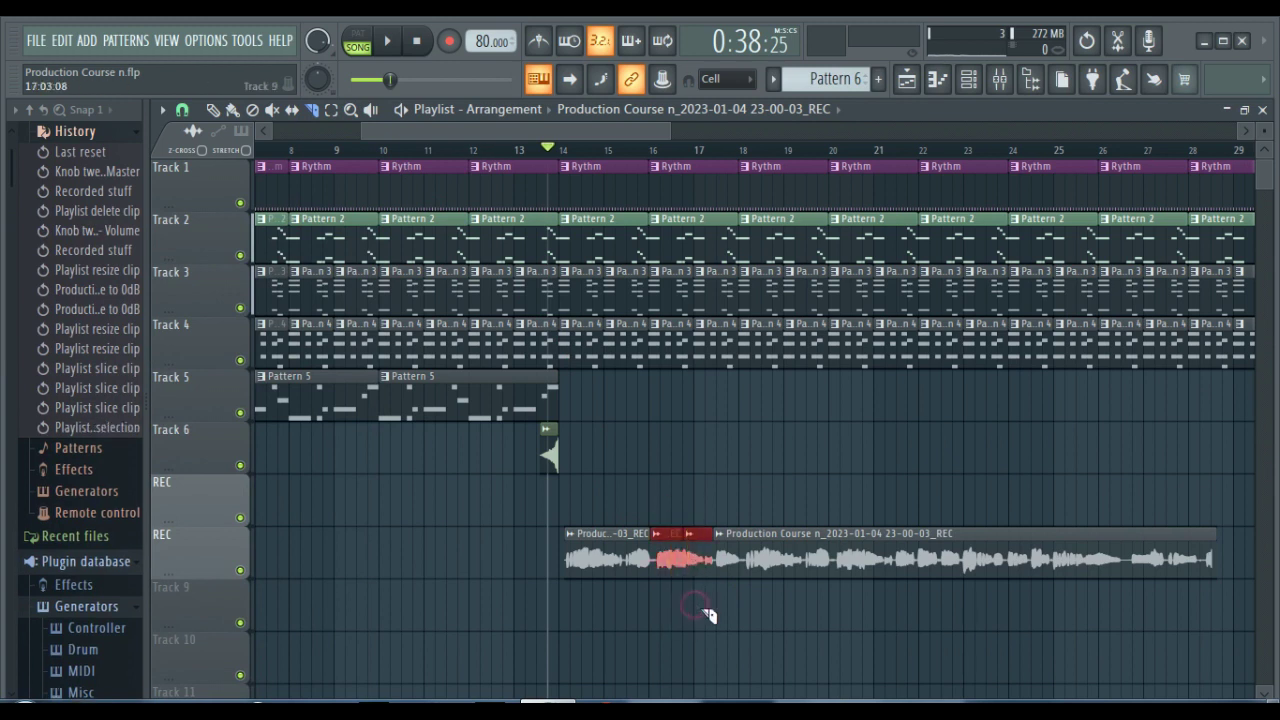
{"action": "key", "text": "Delete"}
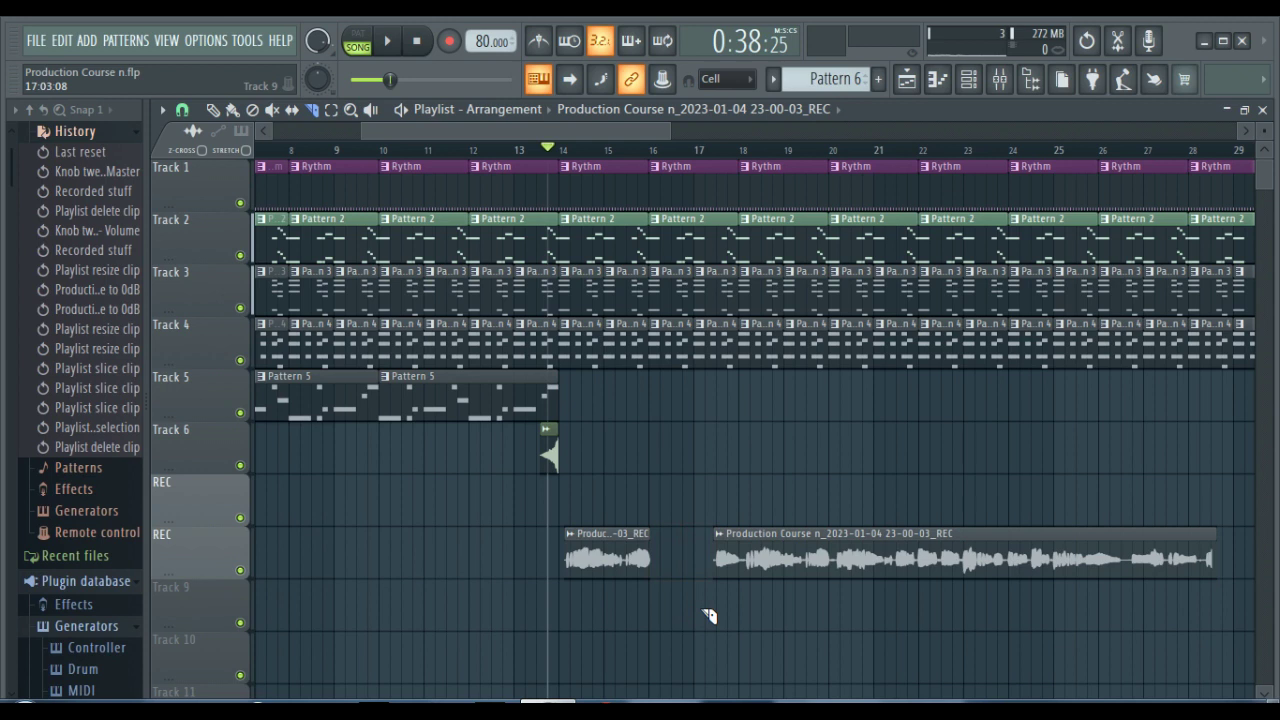
{"action": "key", "text": "ctrl+alt+z"}
{"action": "key", "text": "ctrl+alt+z"}
{"action": "key", "text": "ctrl+alt+z"}
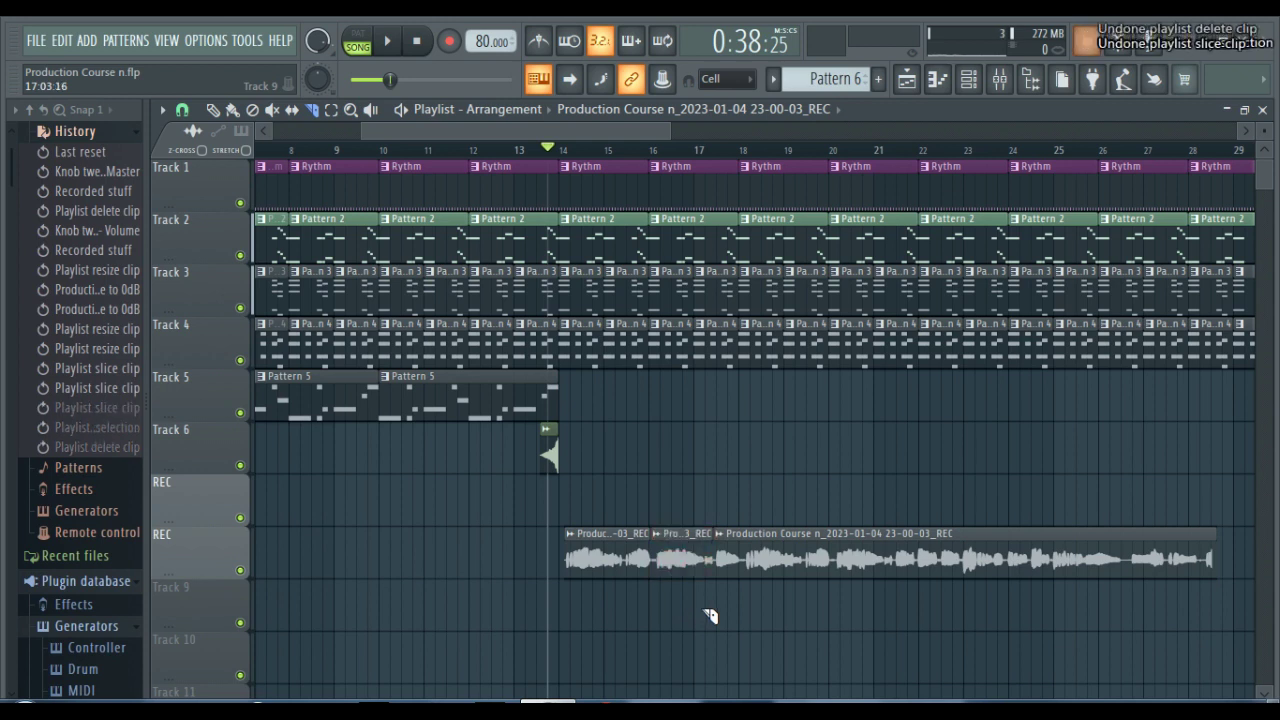
{"action": "key", "text": "ctrl+alt+z"}
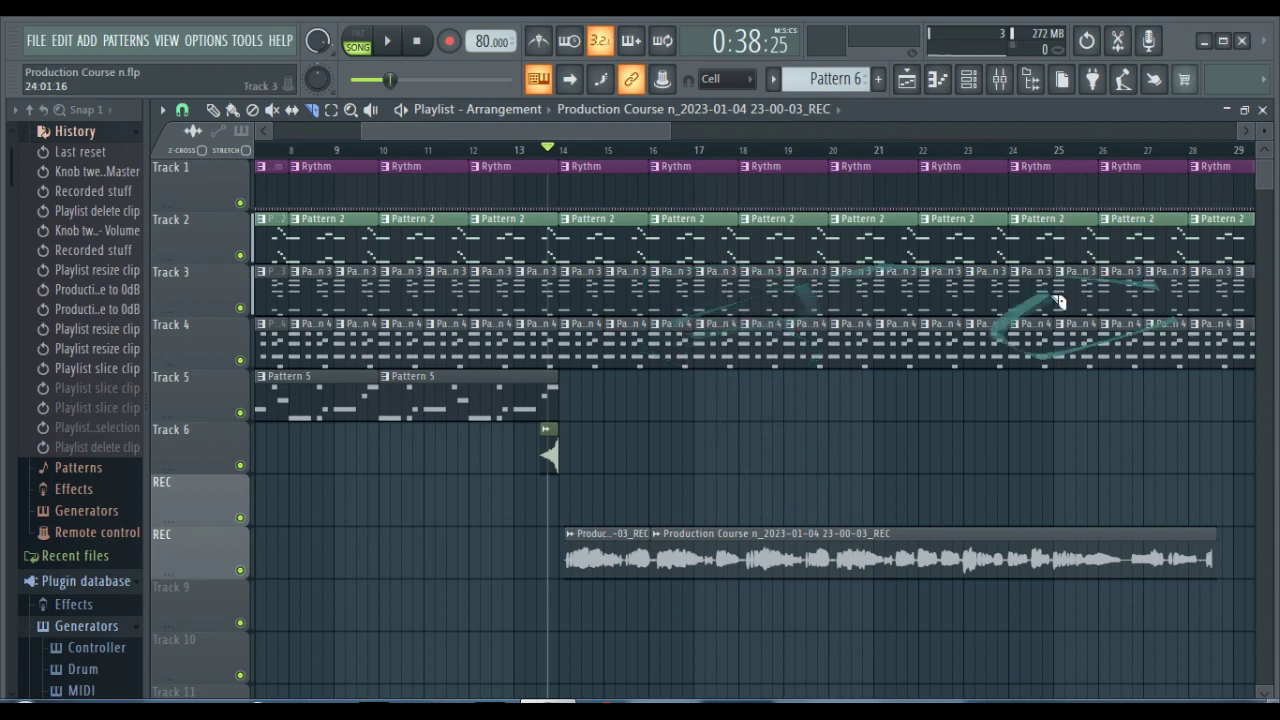
Switch to the desktop, refresh it, and launch MixPad.
{"action": "left_click", "coordinate": [1272, 702]}
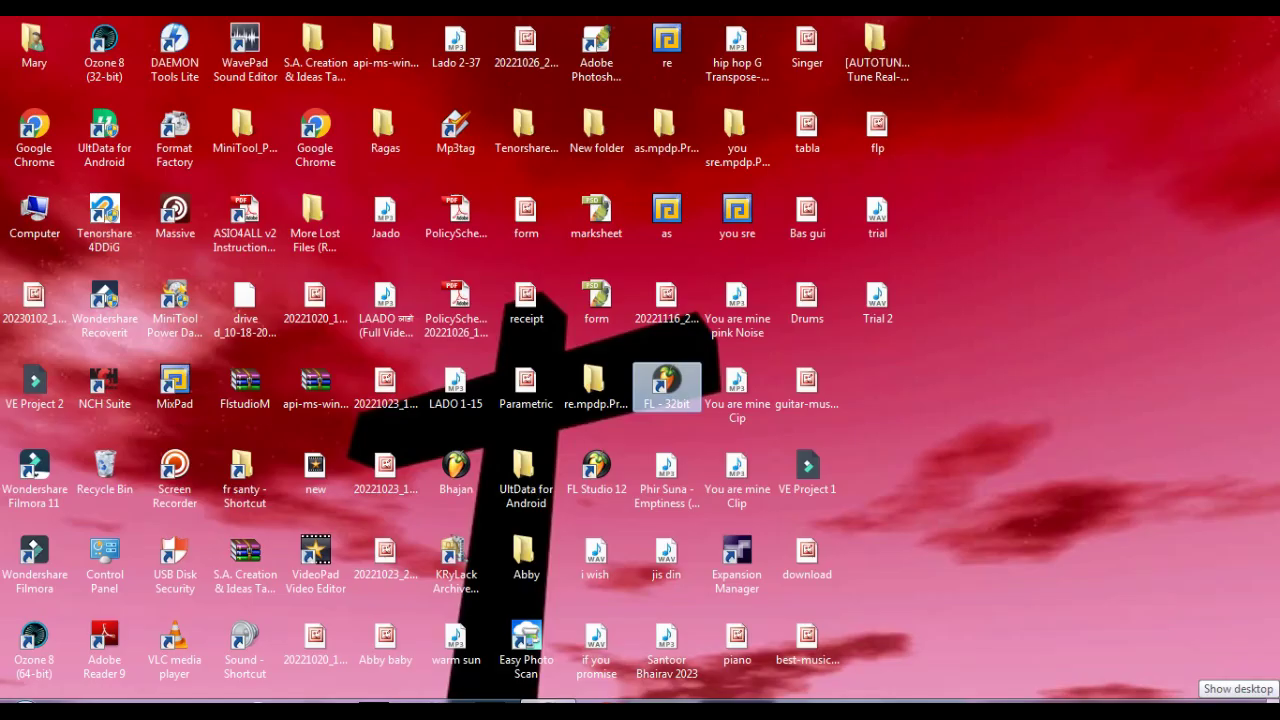
{"action": "right_click", "coordinate": [1063, 294]}
{"action": "left_click", "coordinate": [1088, 342]}
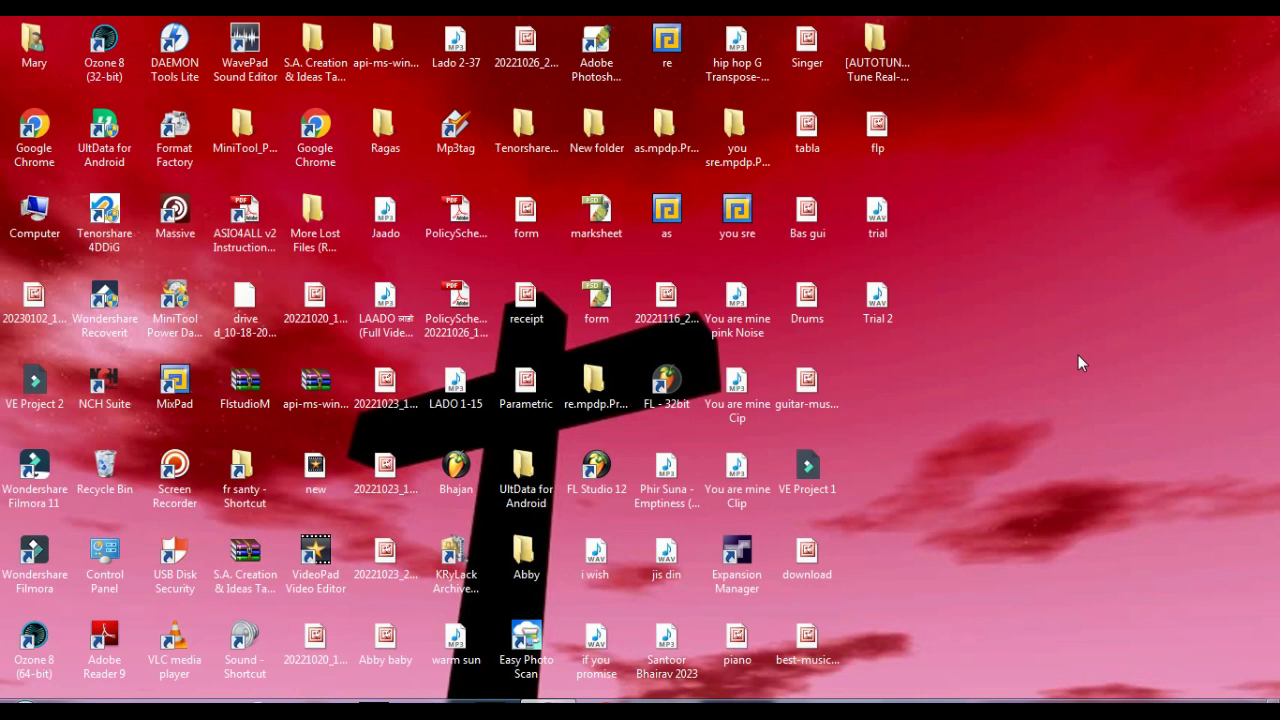
{"action": "double_click", "coordinate": [162, 388]}
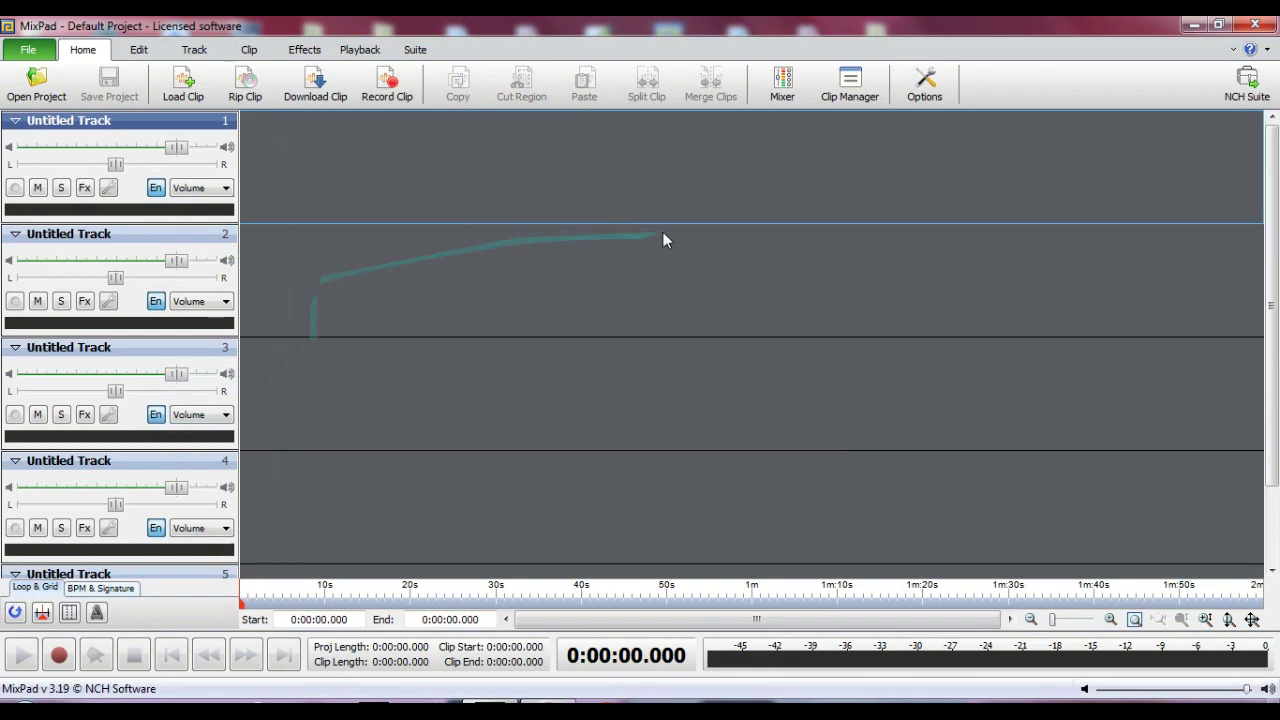
Arm track 1 in MixPad and record about 22 seconds of microphone audio on it.
{"action": "left_click", "coordinate": [14, 190]}
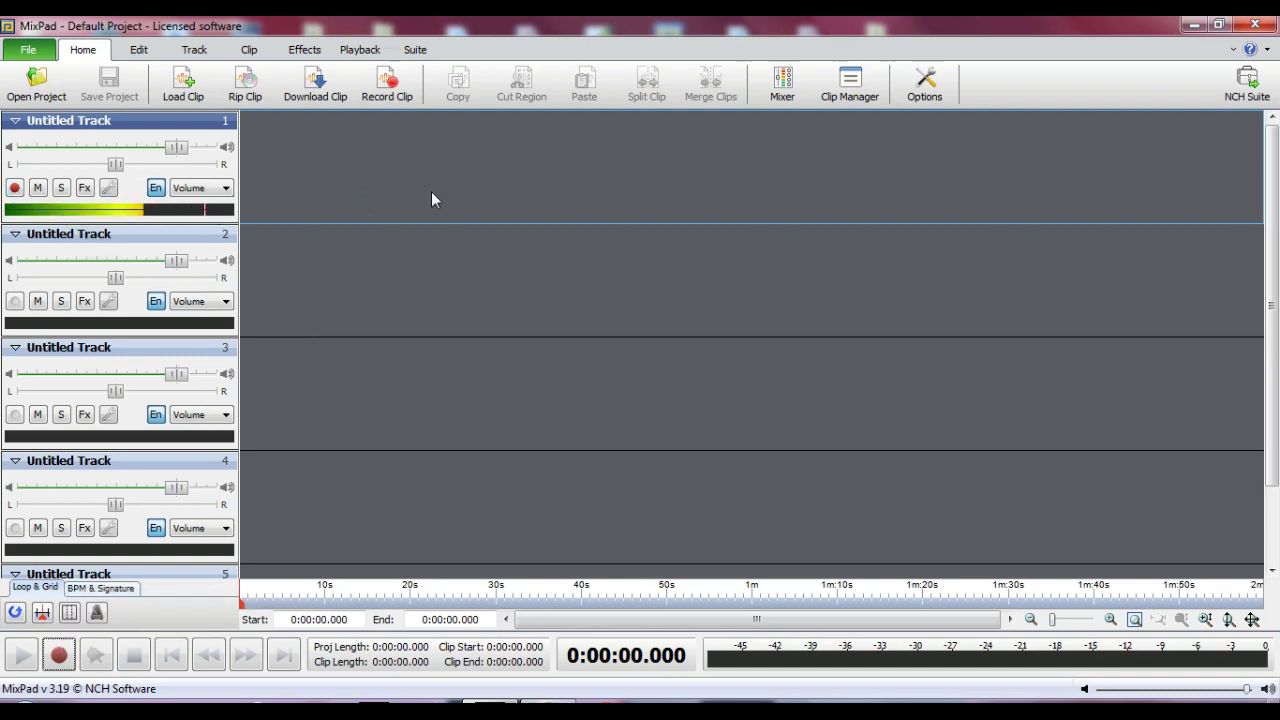
{"action": "left_click", "coordinate": [58, 655]}
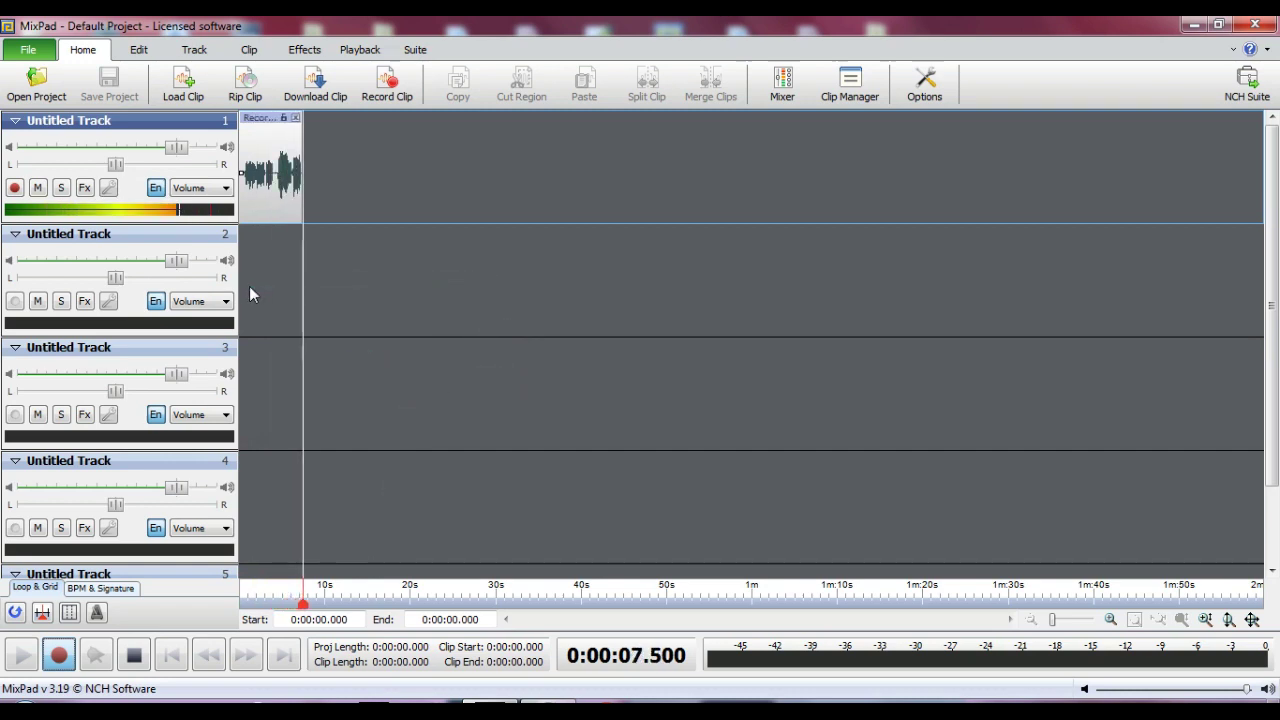
{"action": "left_click_drag", "start_coordinate": [249, 284], "coordinate": [862, 303]}
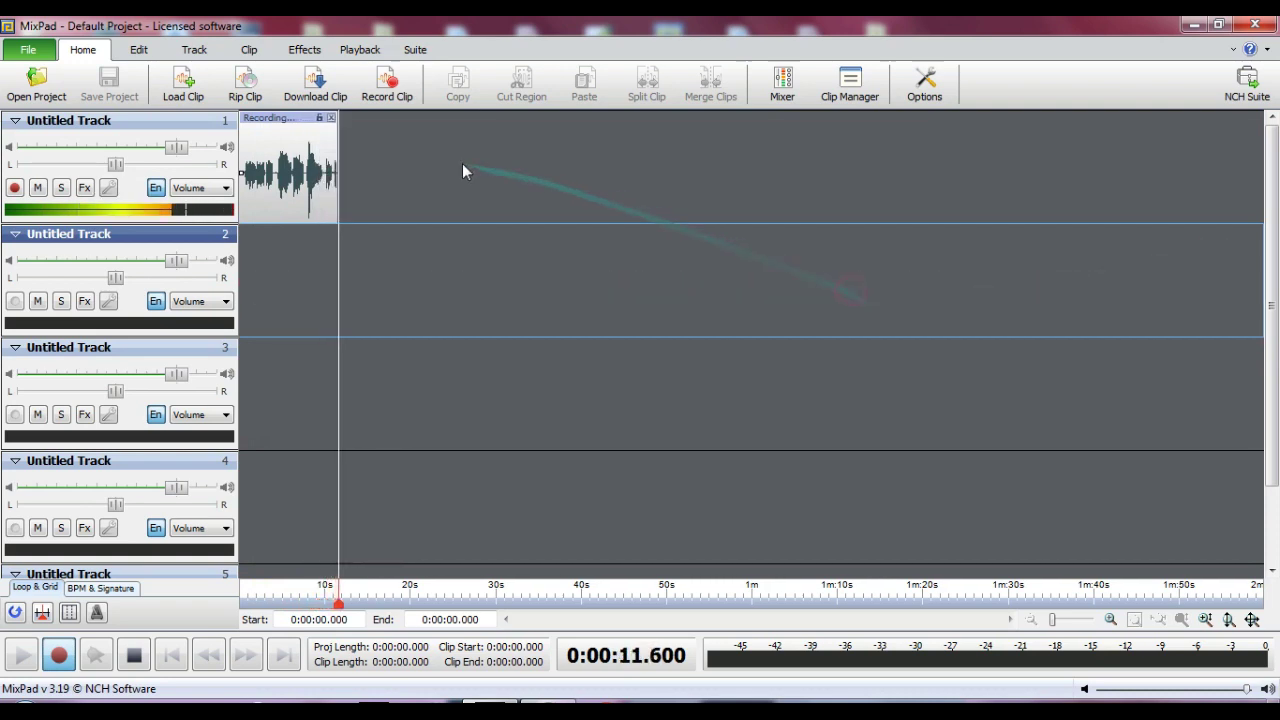
{"action": "left_click_drag", "start_coordinate": [427, 159], "coordinate": [1268, 162]}
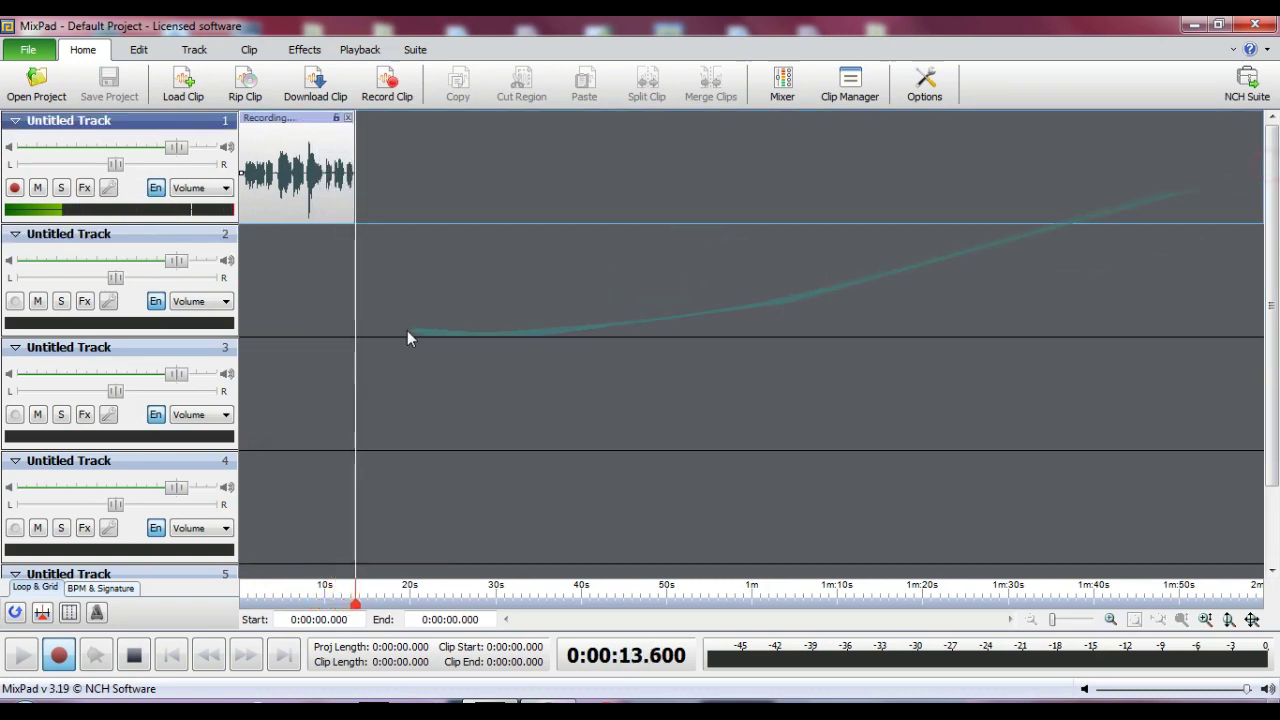
{"action": "left_click_drag", "start_coordinate": [380, 288], "coordinate": [1213, 263]}
{"action": "left_click_drag", "start_coordinate": [380, 388], "coordinate": [1166, 394]}
{"action": "left_click_drag", "start_coordinate": [320, 531], "coordinate": [1196, 483]}
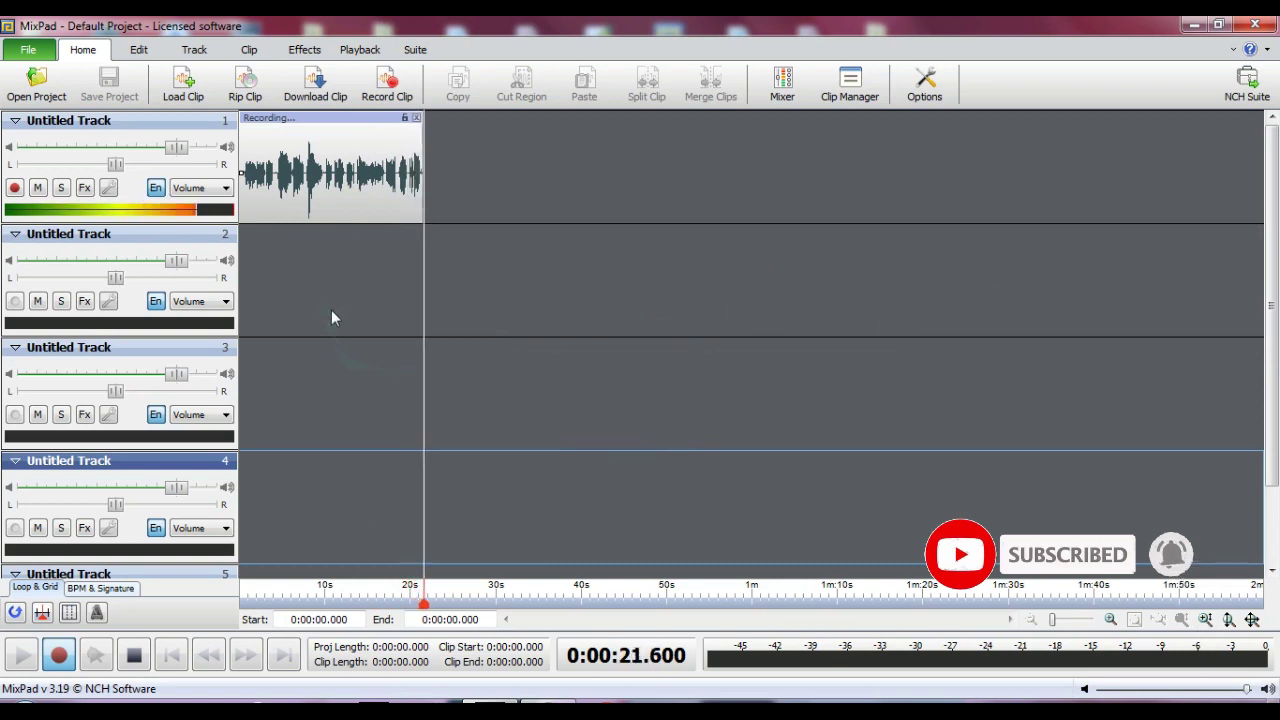
{"action": "key", "text": "space"}
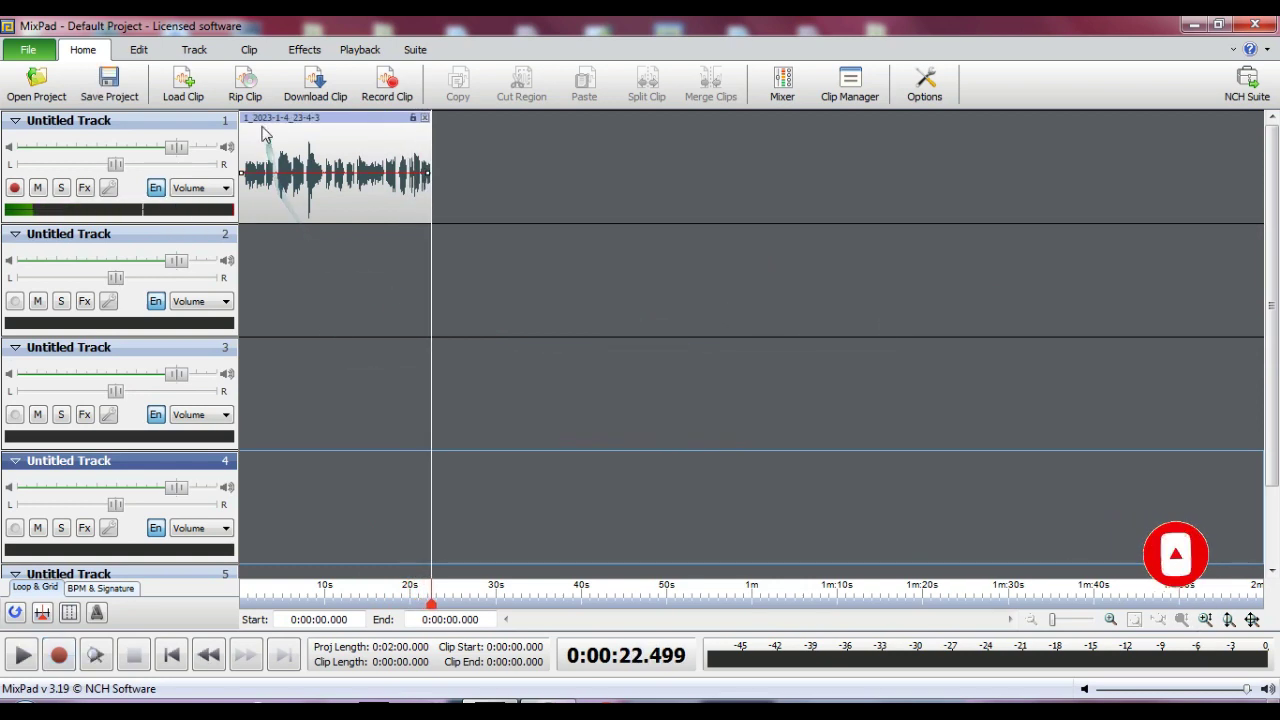
Select the recorded clip on track 1 and open the options for exporting the clip as an audio file.
{"action": "left_click", "coordinate": [28, 52]}
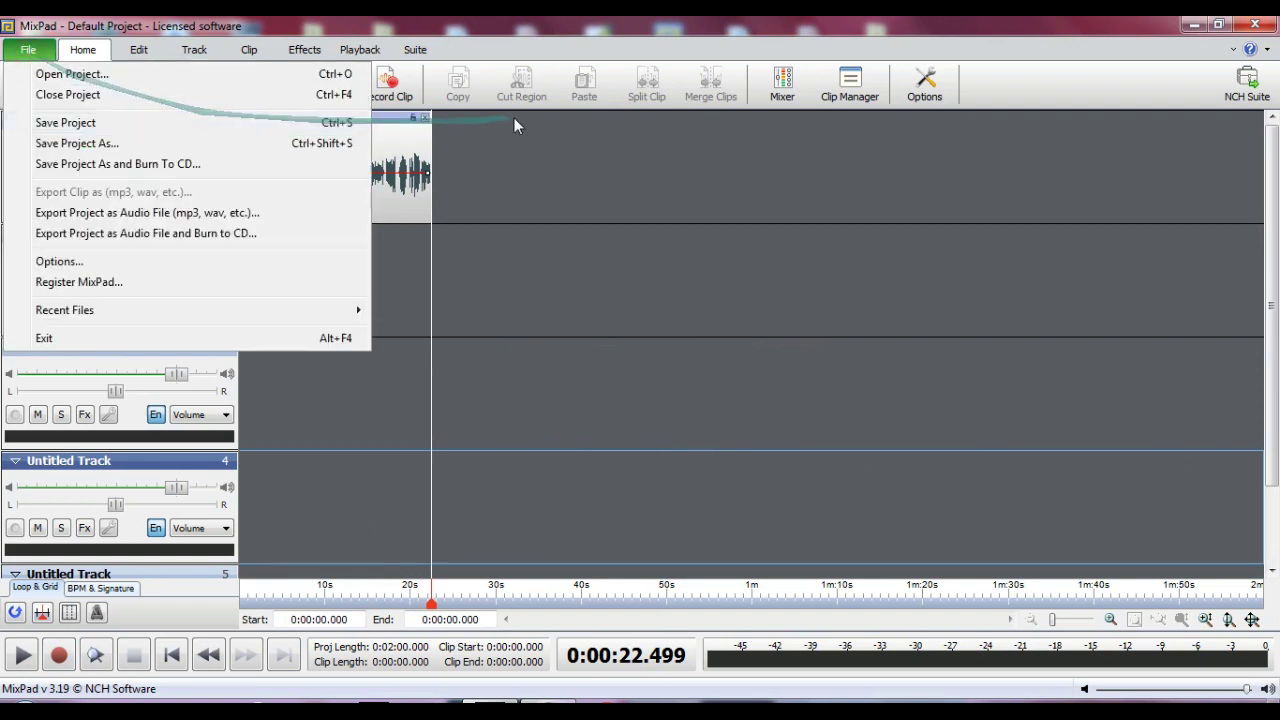
{"action": "left_click", "coordinate": [390, 121]}
{"action": "right_click", "coordinate": [283, 117]}
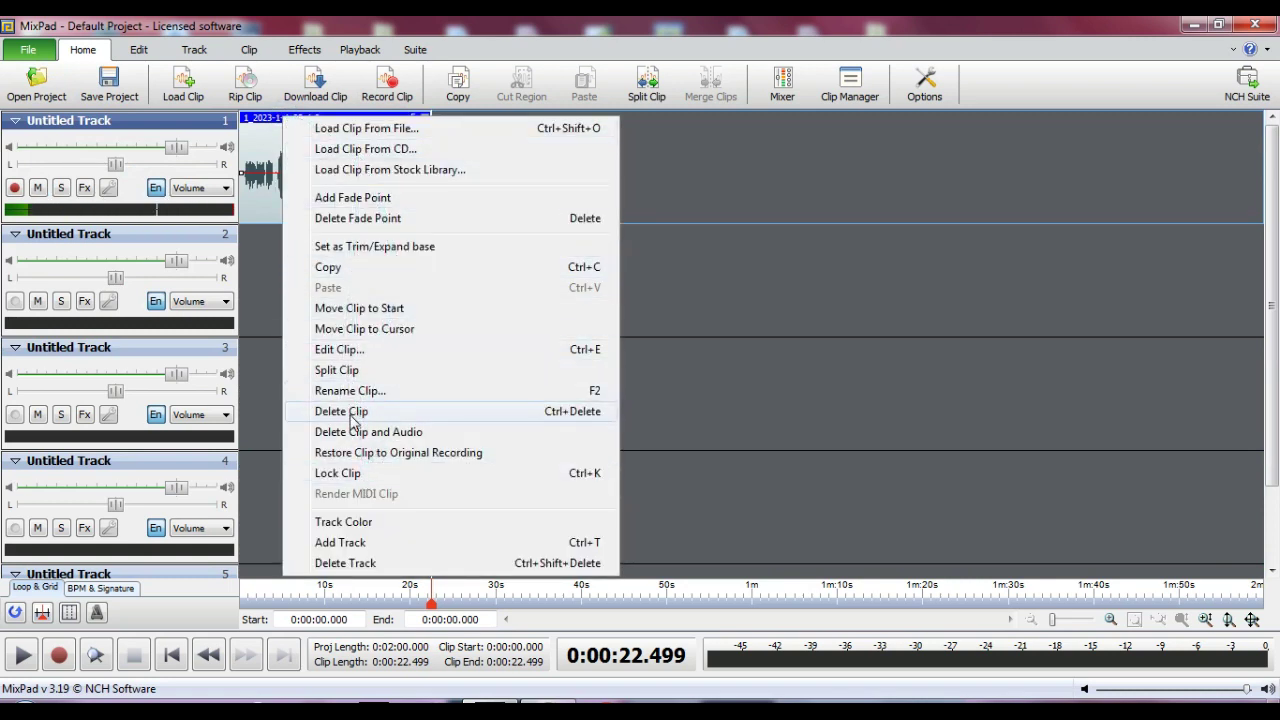
{"action": "left_click", "coordinate": [28, 50]}
{"action": "left_click", "coordinate": [513, 122]}
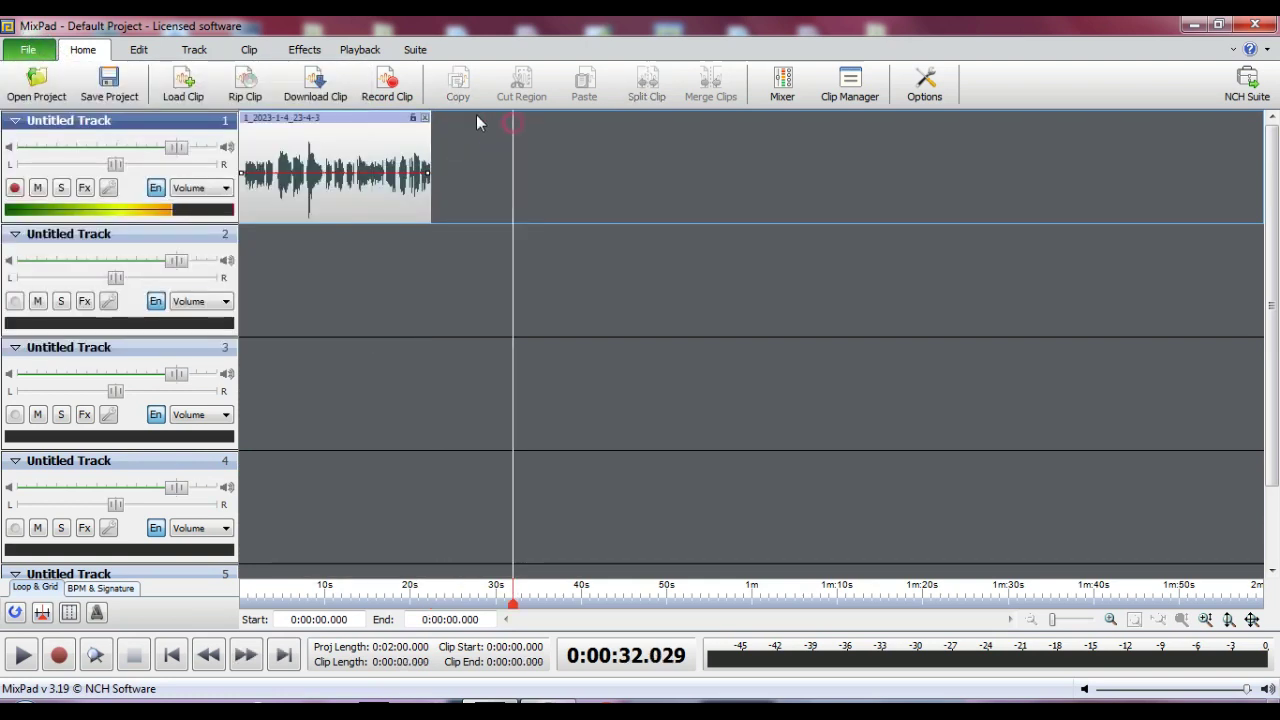
{"action": "left_click", "coordinate": [347, 120]}
{"action": "left_click", "coordinate": [28, 50]}
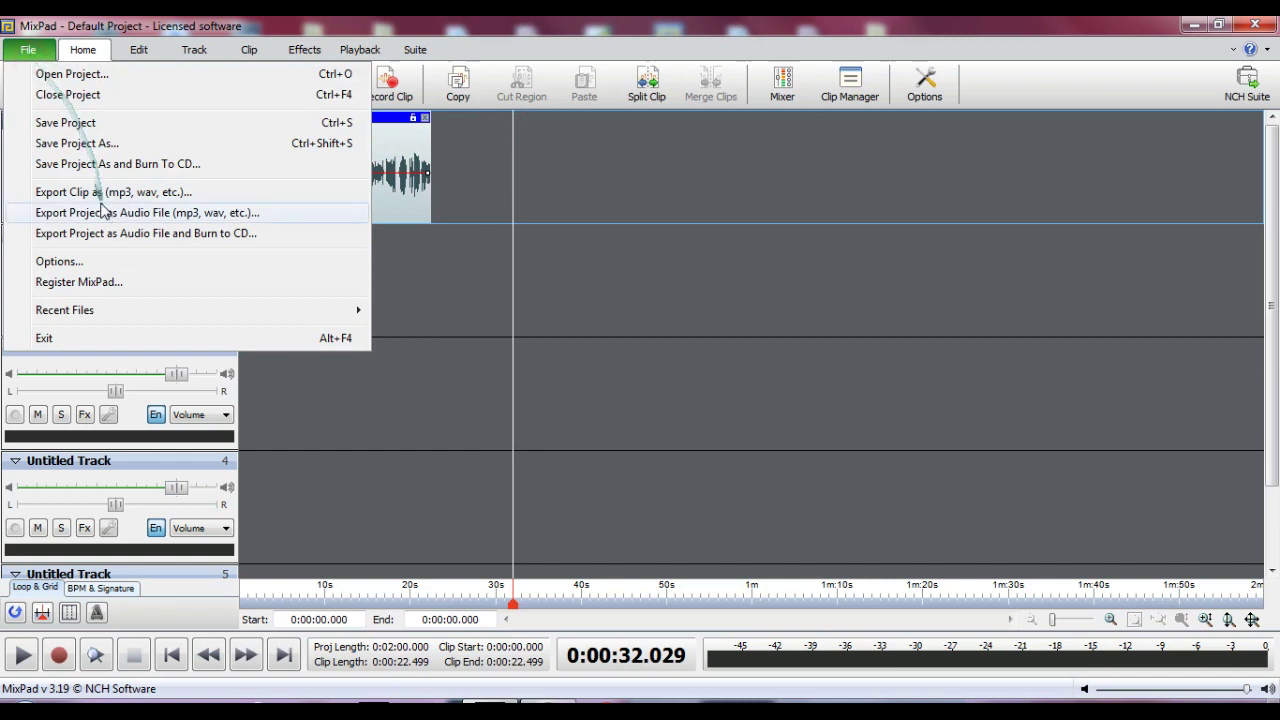
{"action": "left_click", "coordinate": [141, 194]}
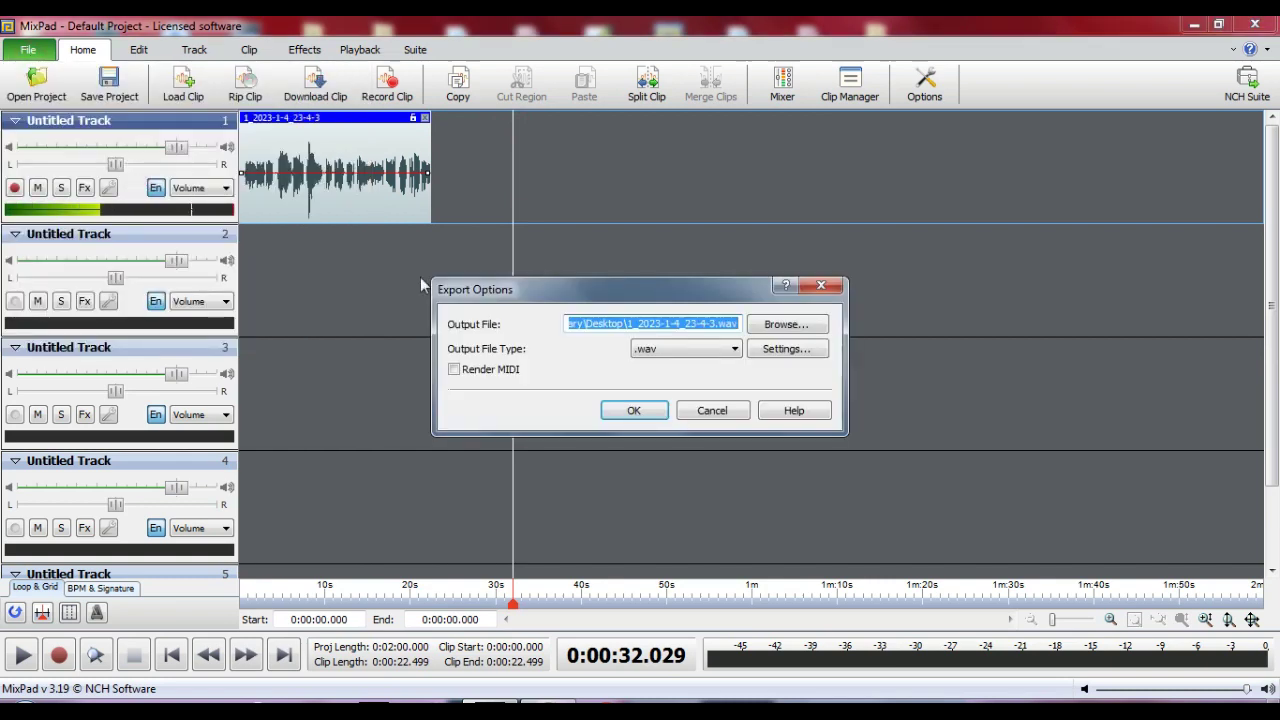
Review the available output file types in the export options and close the dialog with .wav still chosen.
{"action": "left_click", "coordinate": [724, 352]}
{"action": "left_click", "coordinate": [724, 355]}
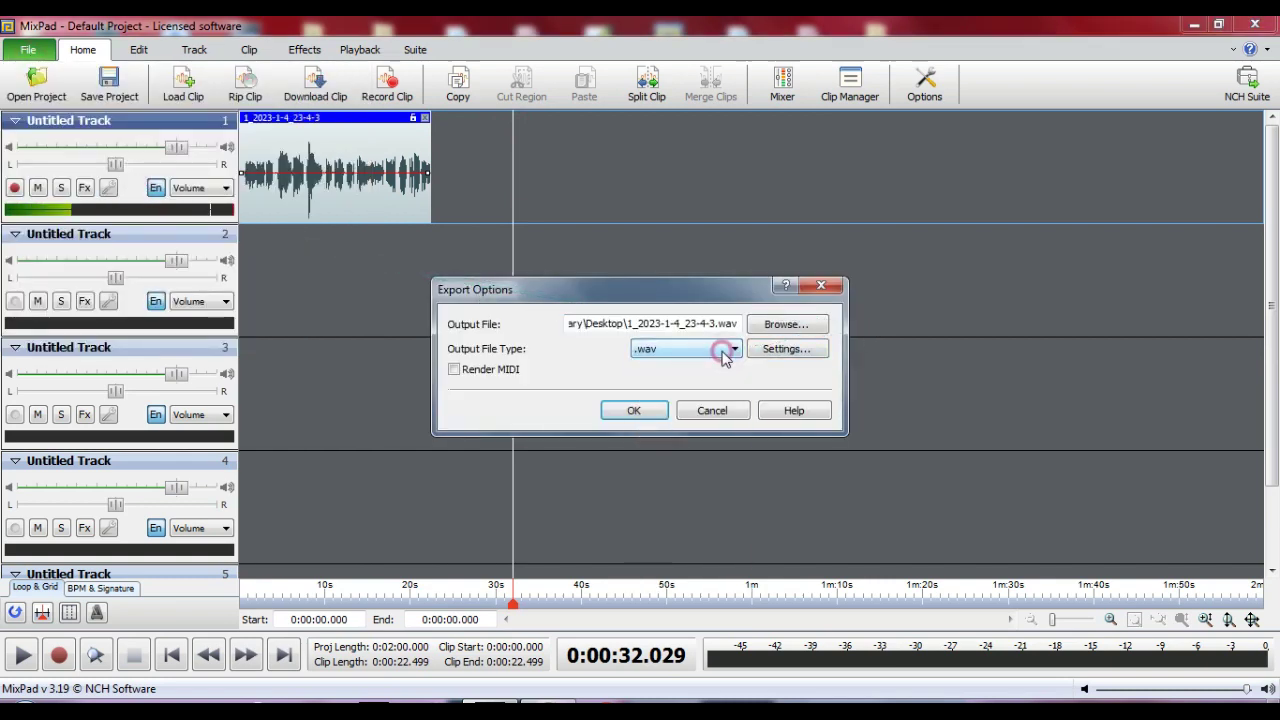
{"action": "left_click", "coordinate": [724, 352]}
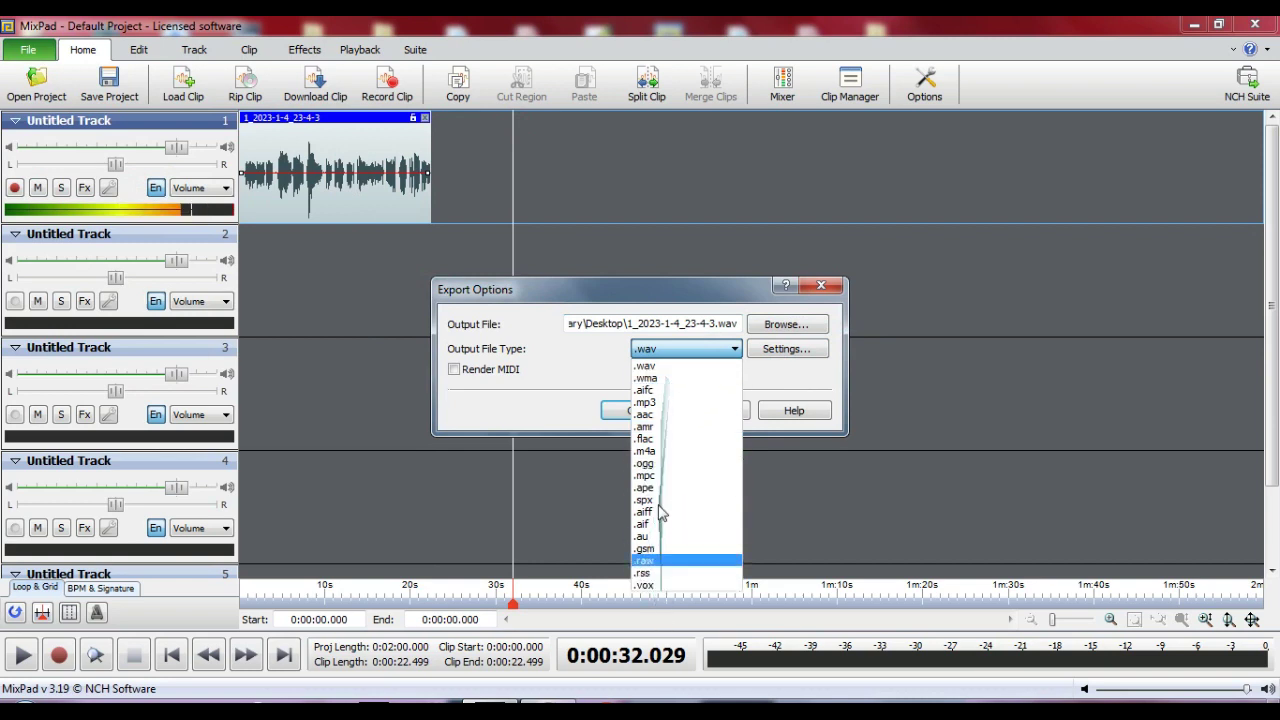
{"action": "left_click", "coordinate": [668, 352]}
{"action": "left_click", "coordinate": [672, 352]}
{"action": "left_click", "coordinate": [676, 352]}
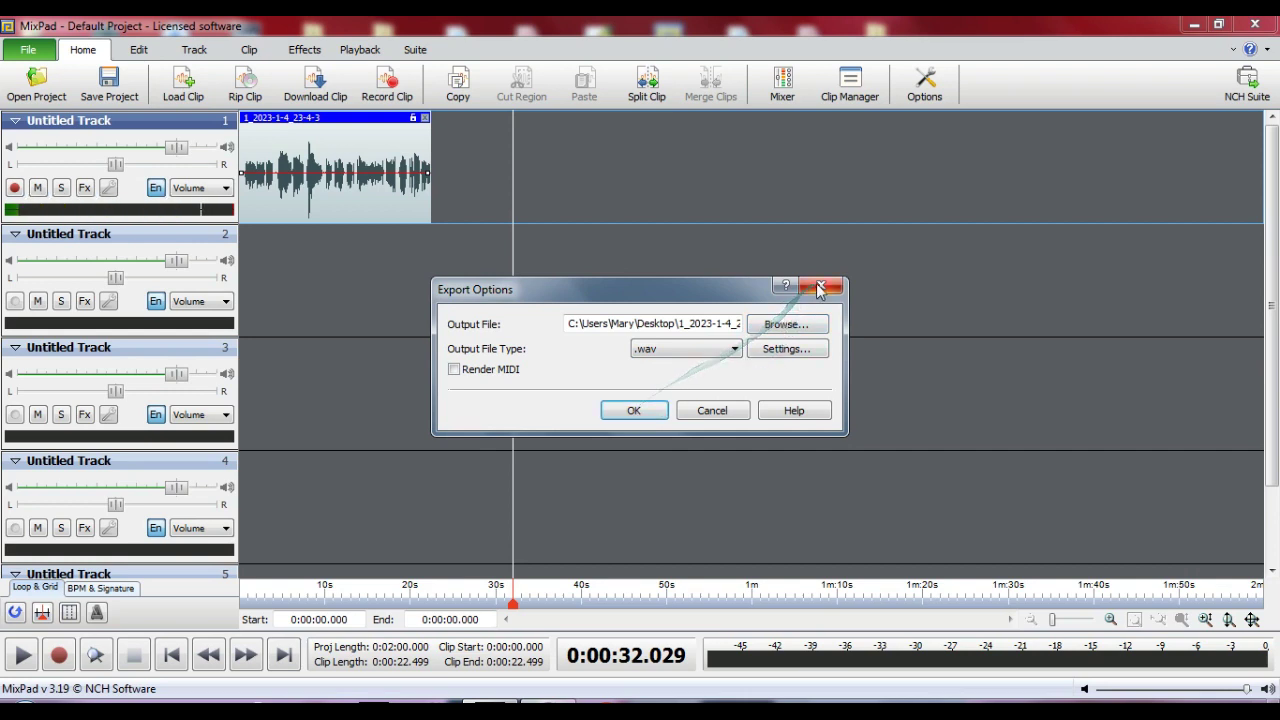
{"action": "left_click", "coordinate": [634, 412]}
Play the track 1 recording from about 2.7 seconds and close MixPad without saving the project changes.
{"action": "left_click", "coordinate": [262, 259]}
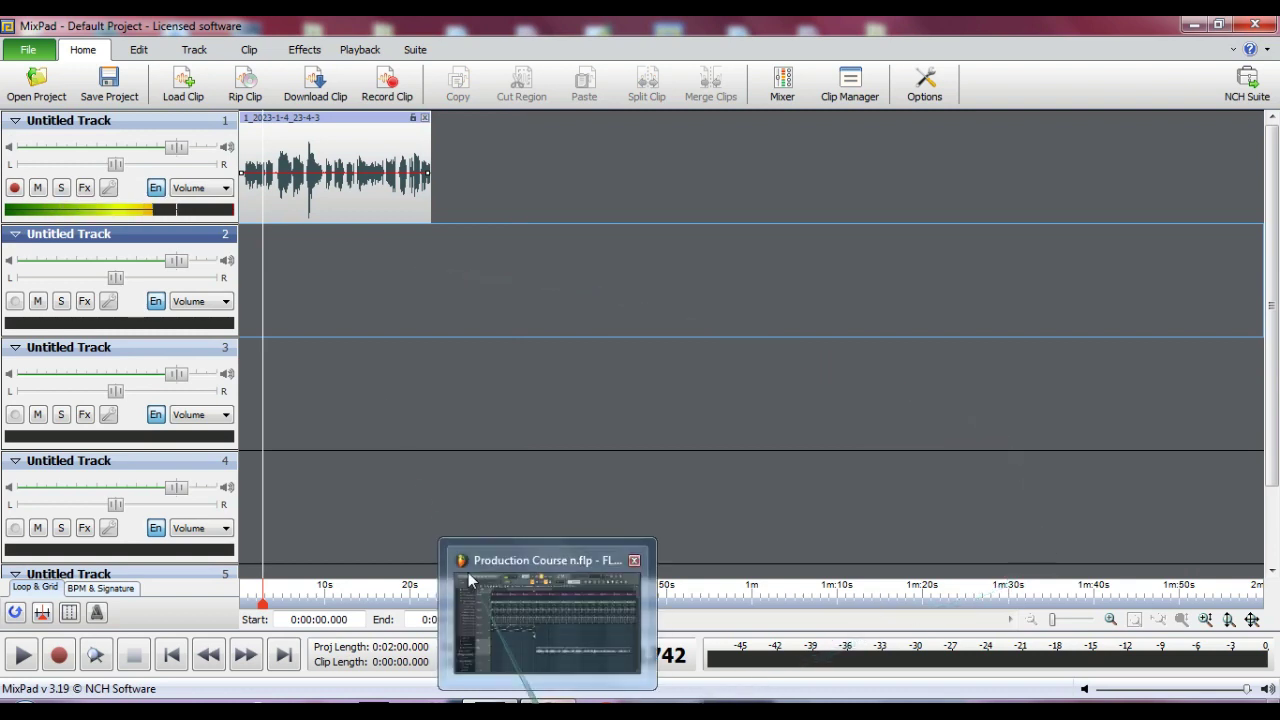
{"action": "key", "text": "space"}
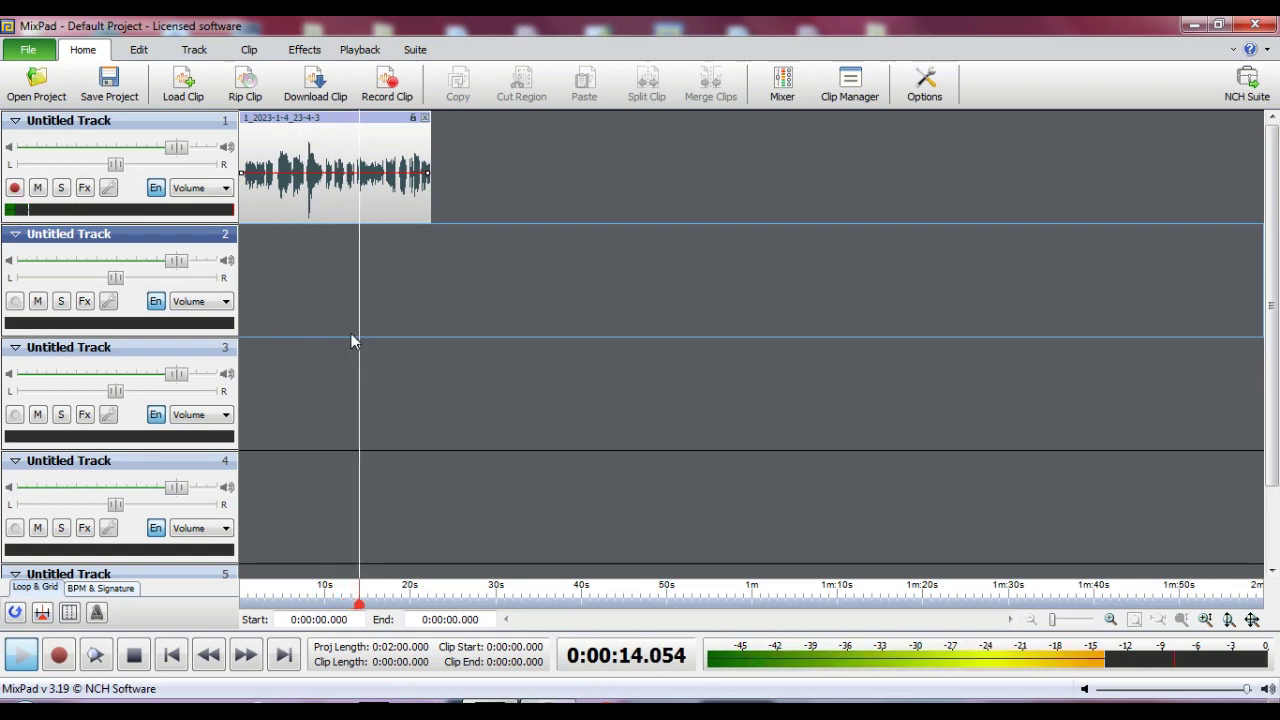
{"action": "key", "text": "space"}
{"action": "left_click", "coordinate": [1255, 24]}
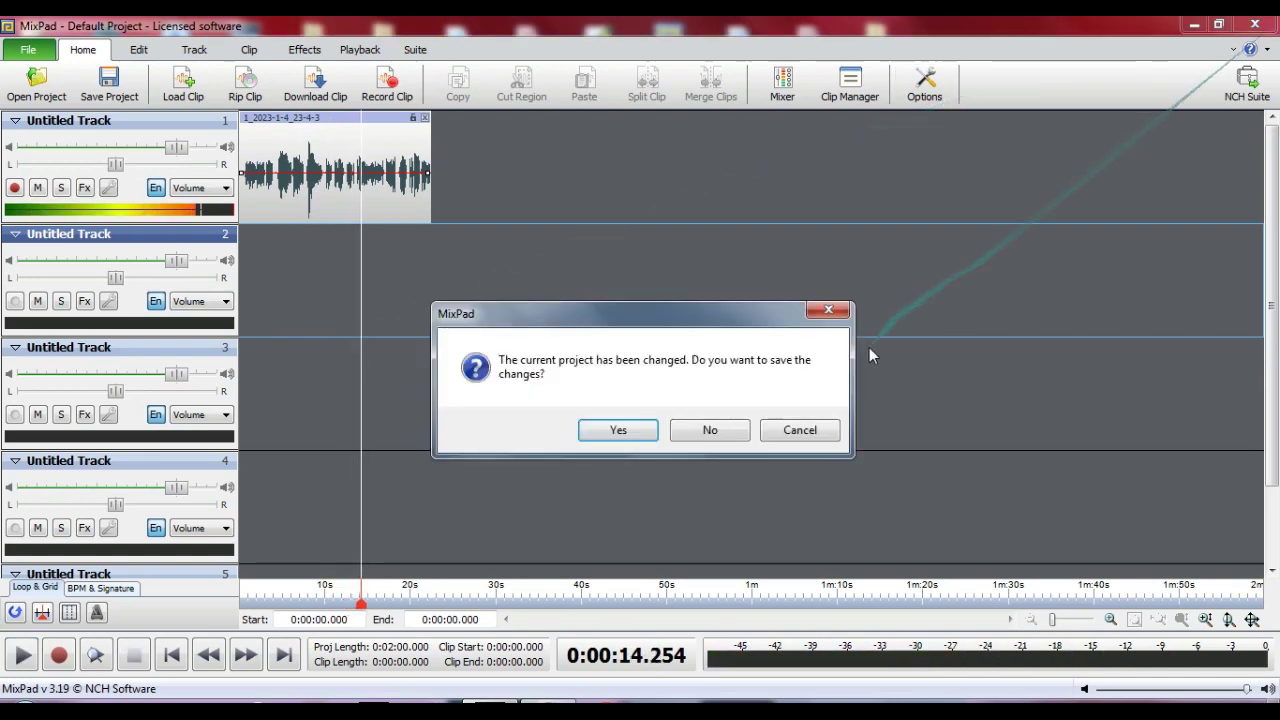
{"action": "left_click", "coordinate": [705, 432]}
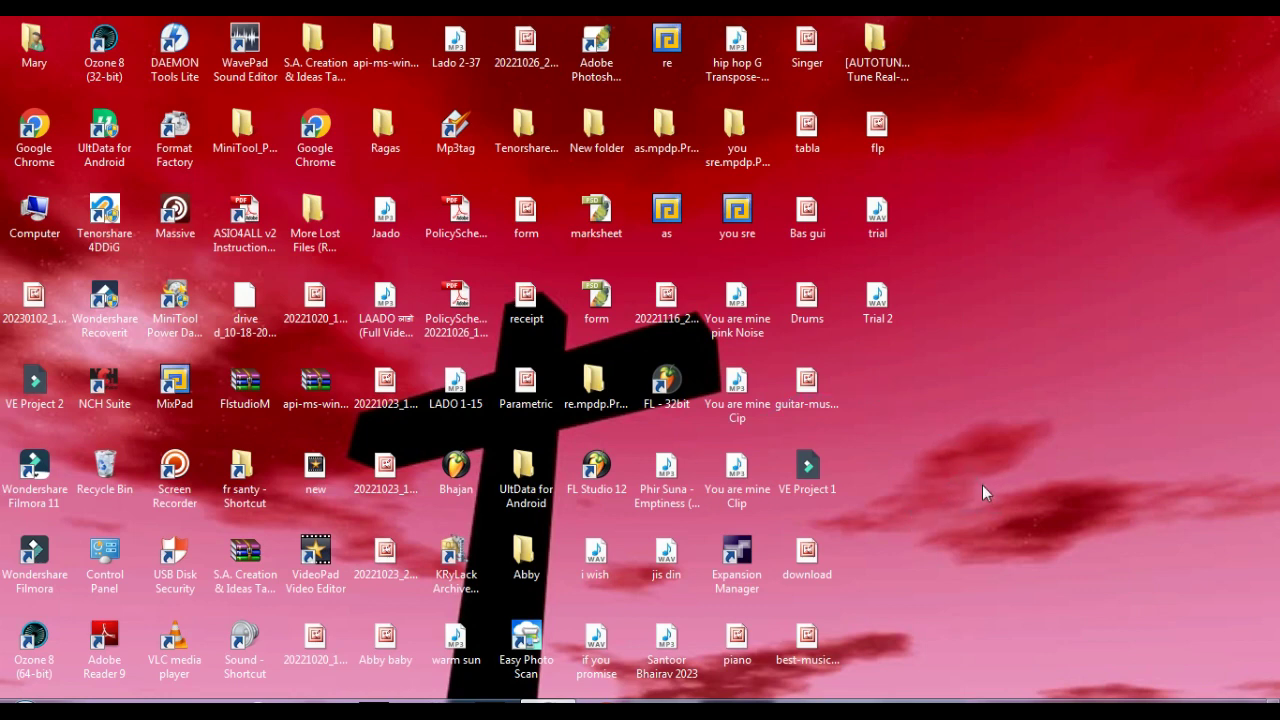
Open the Software's (F:) drive from Computer.
{"action": "double_click", "coordinate": [35, 233]}
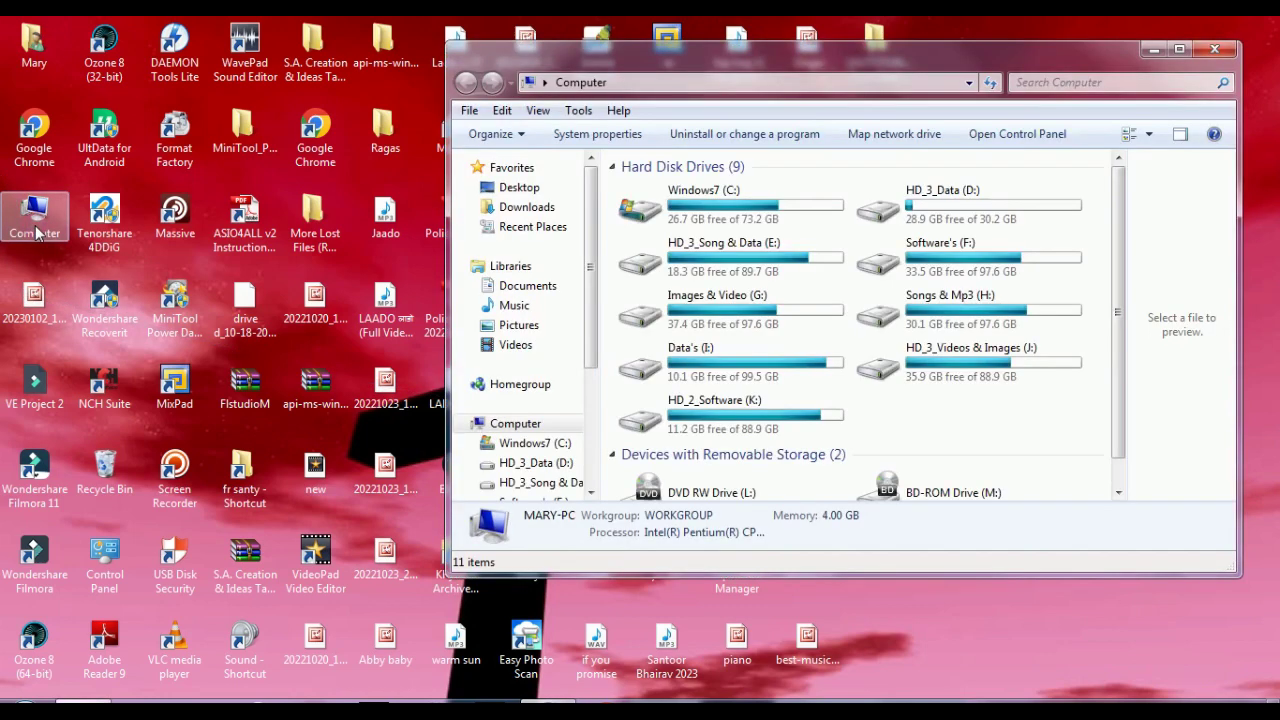
{"action": "left_click", "coordinate": [927, 258]}
{"action": "double_click", "coordinate": [927, 258]}
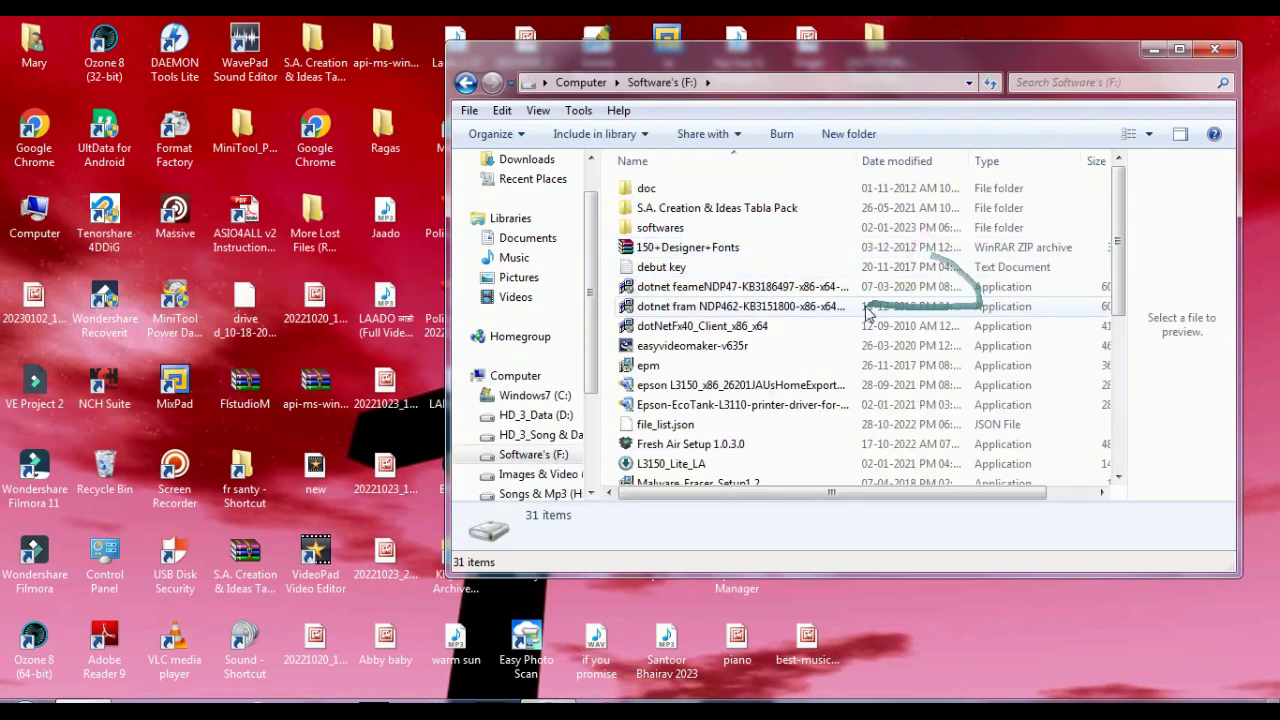
Browse the softwares folder, including its download subfolder, and open the recording soft folder inside Software.
{"action": "double_click", "coordinate": [768, 221]}
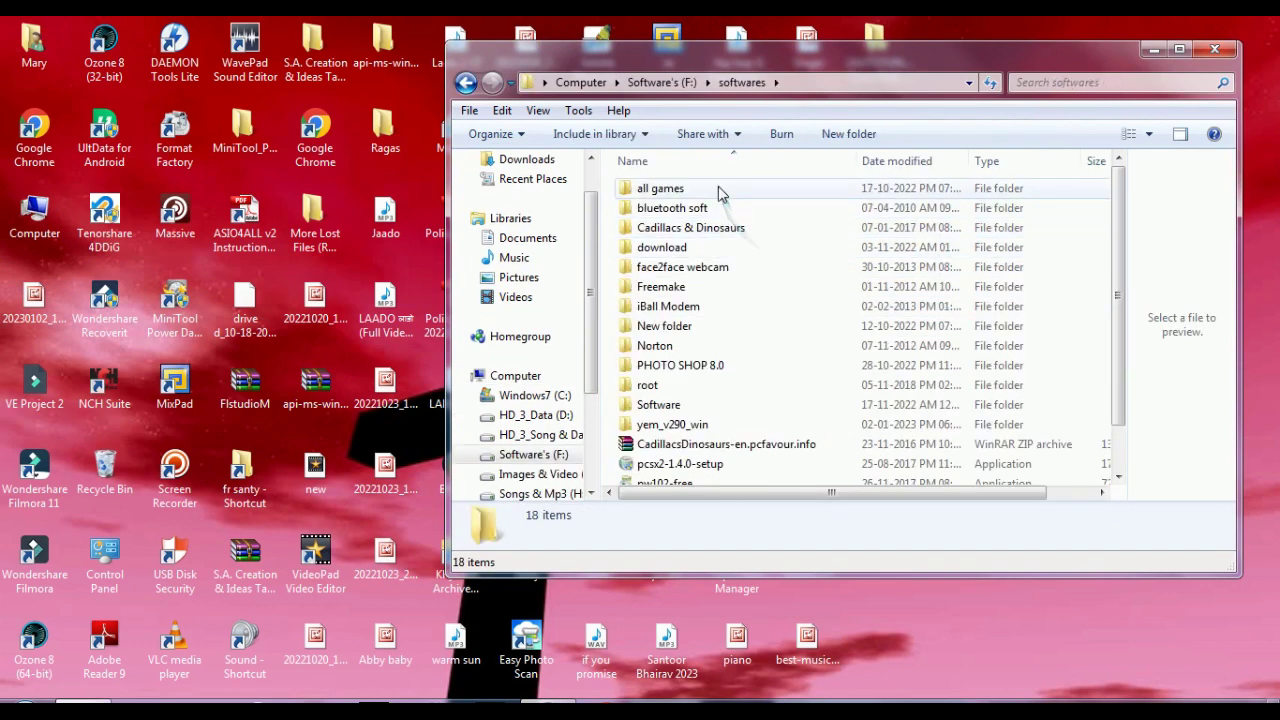
{"action": "double_click", "coordinate": [680, 247]}
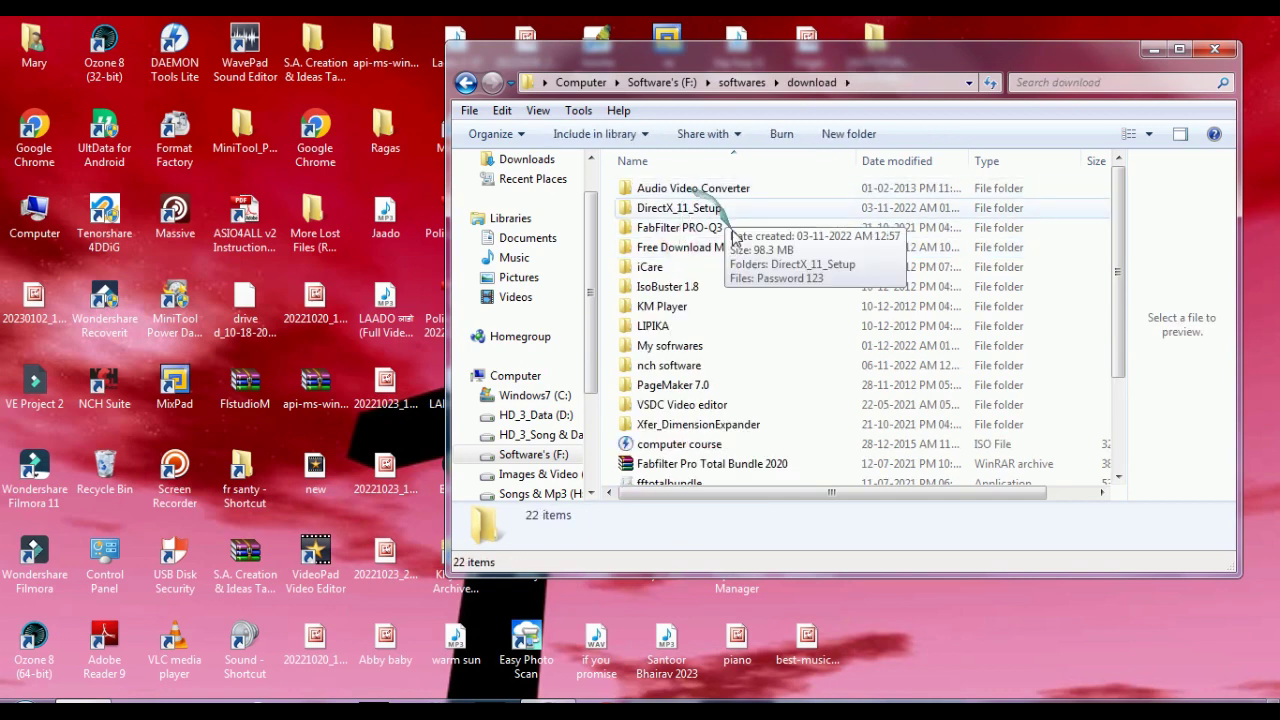
{"action": "double_click", "coordinate": [711, 345]}
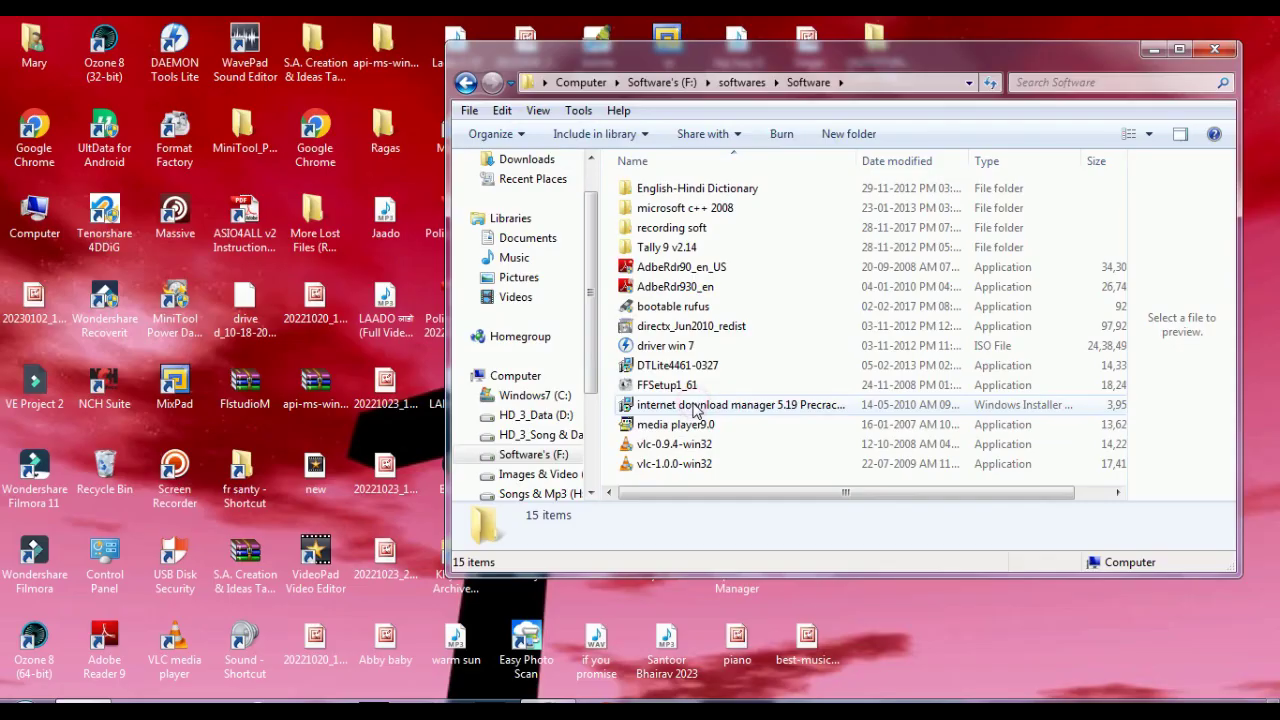
{"action": "double_click", "coordinate": [665, 227]}
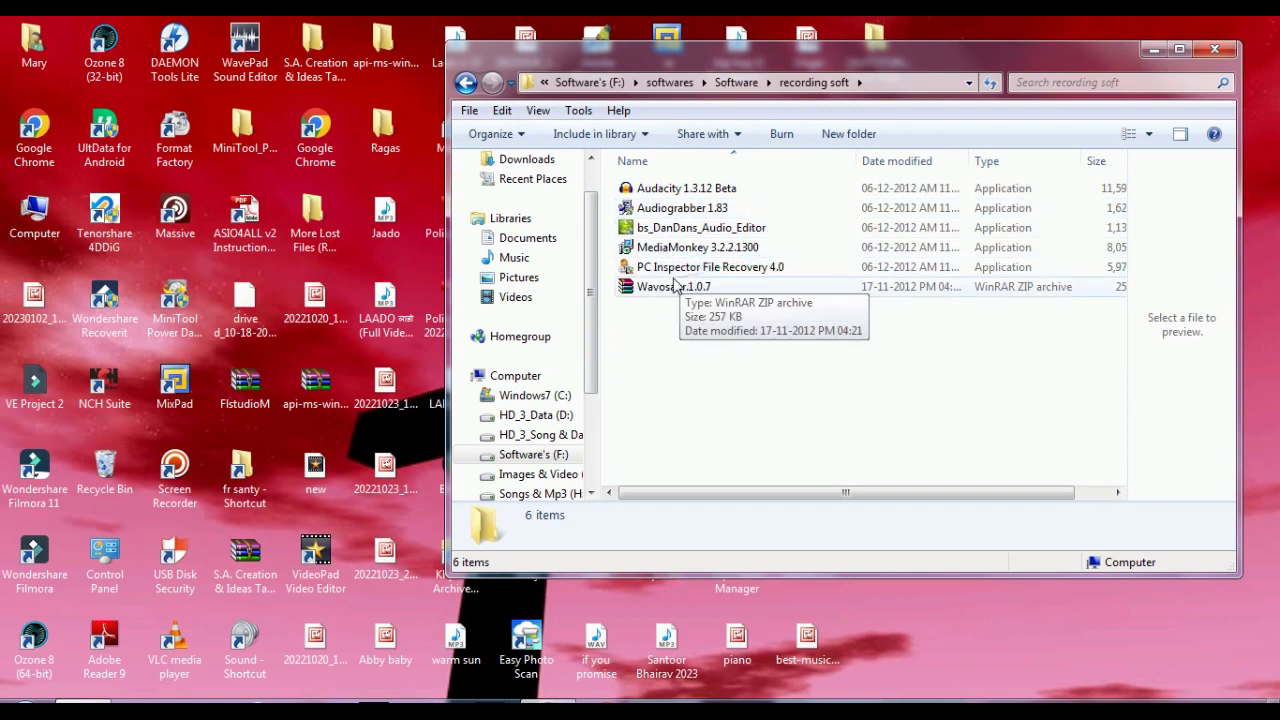
Select Audacity, Audiograbber, bs_DanDans_Audio_Editor, MediaMonkey and Wavosaur to point out the recording programs, and close the folder window.
{"action": "left_click", "coordinate": [700, 288]}
{"action": "left_click_drag", "start_coordinate": [792, 178], "coordinate": [720, 250]}
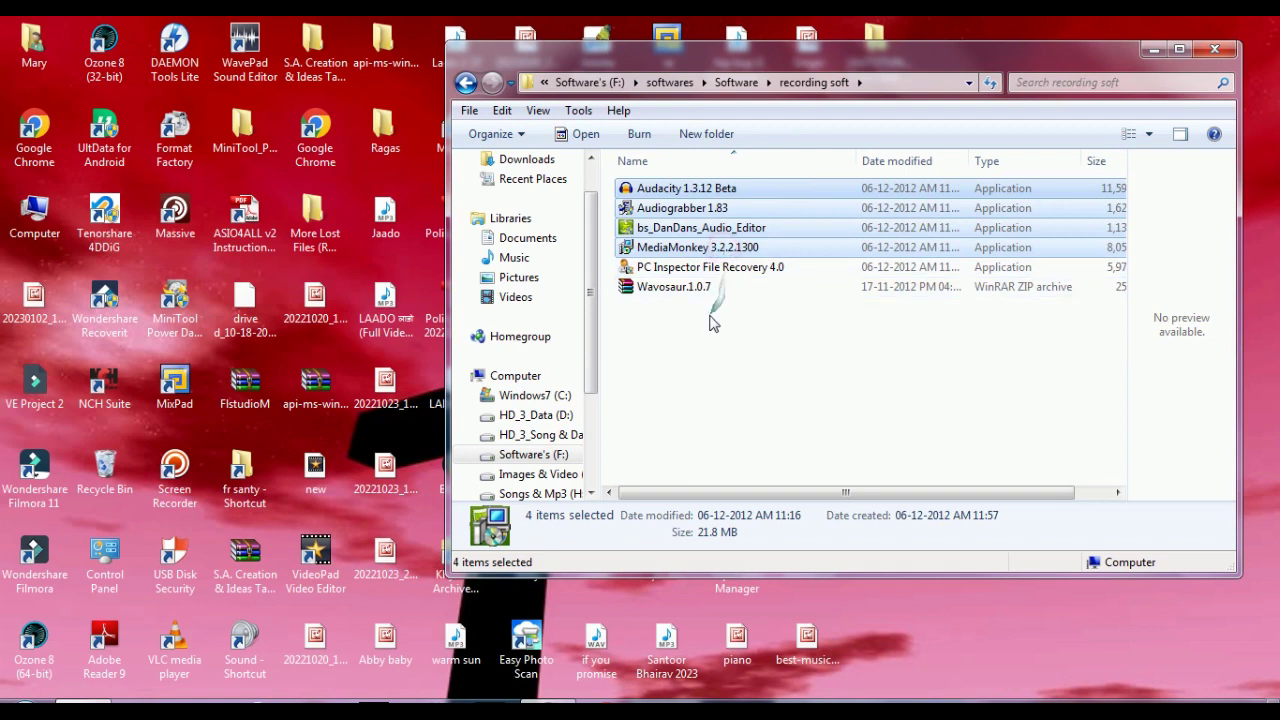
{"action": "left_click", "coordinate": [692, 288], "text": "ctrl"}
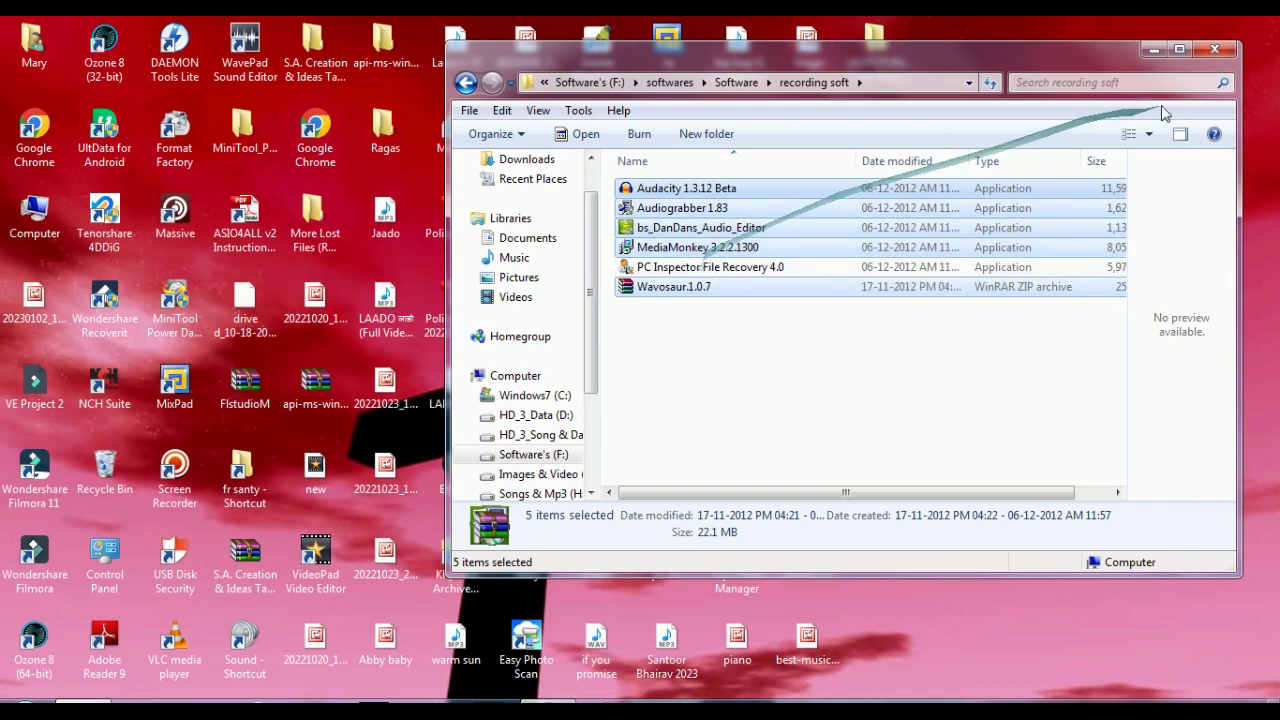
{"action": "left_click", "coordinate": [1214, 49]}
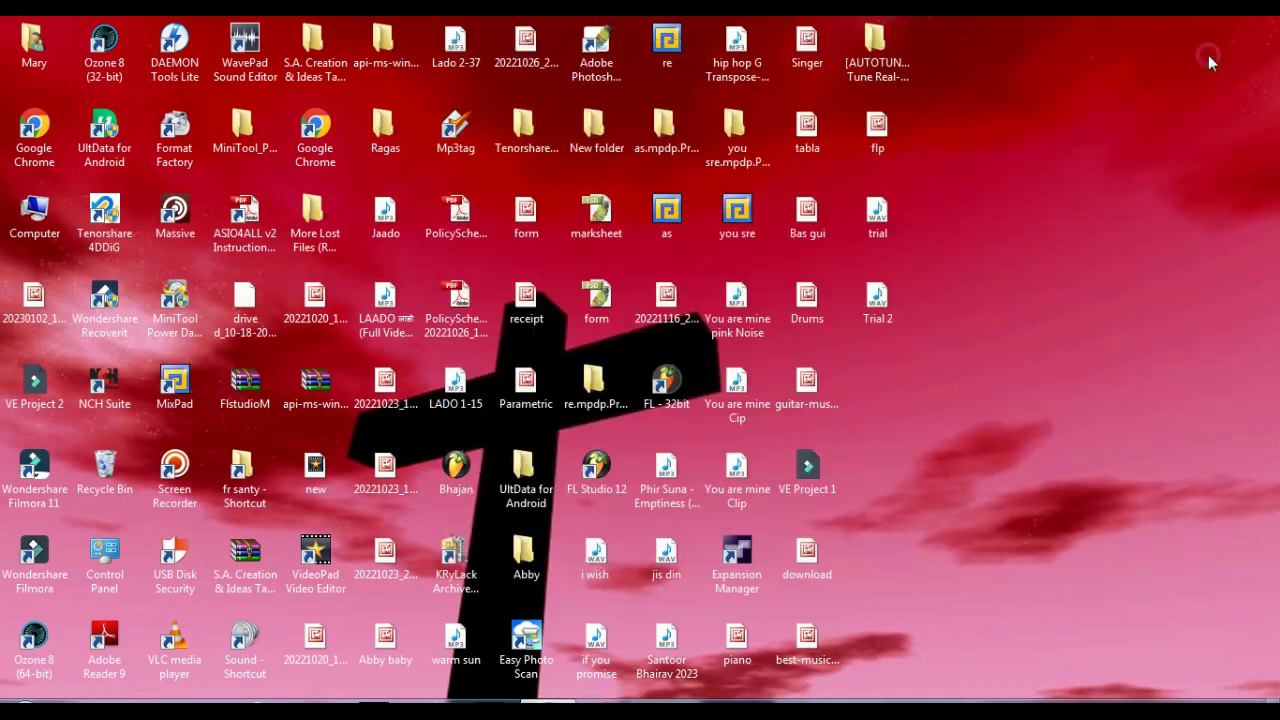
Launch MixPad from the desktop and minimize its window.
{"action": "double_click", "coordinate": [190, 399]}
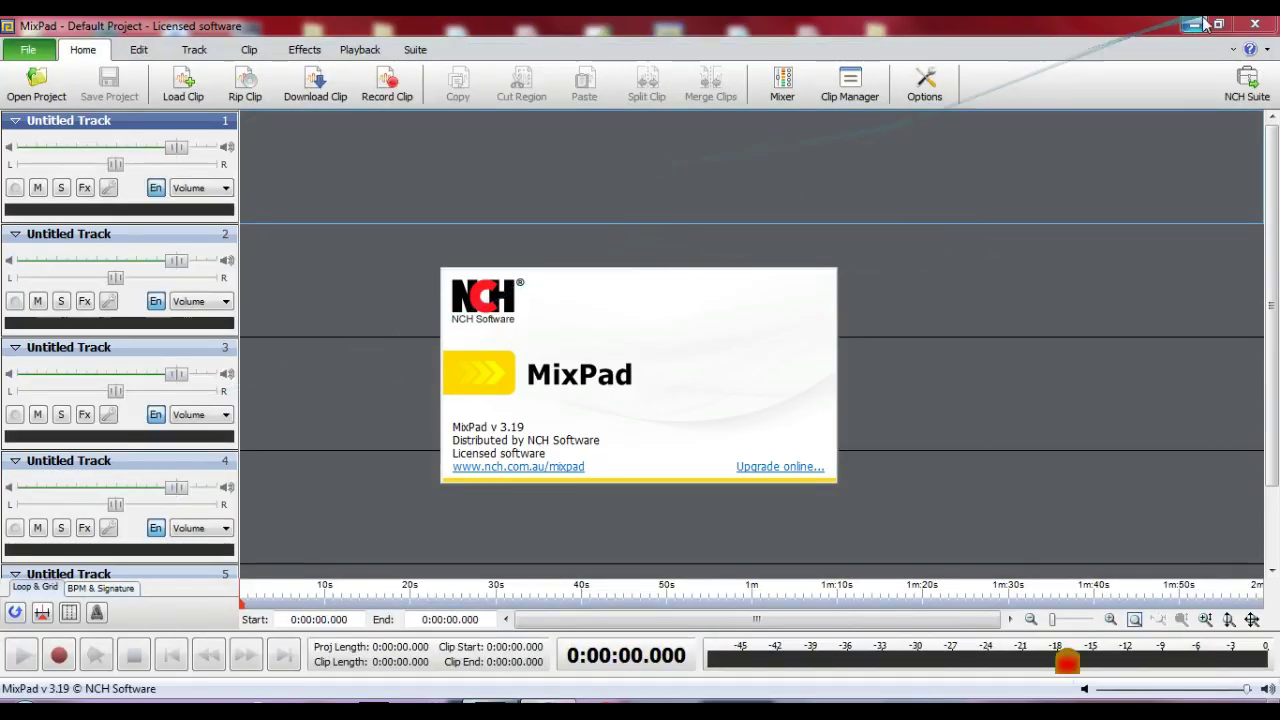
{"action": "left_click", "coordinate": [1200, 22]}
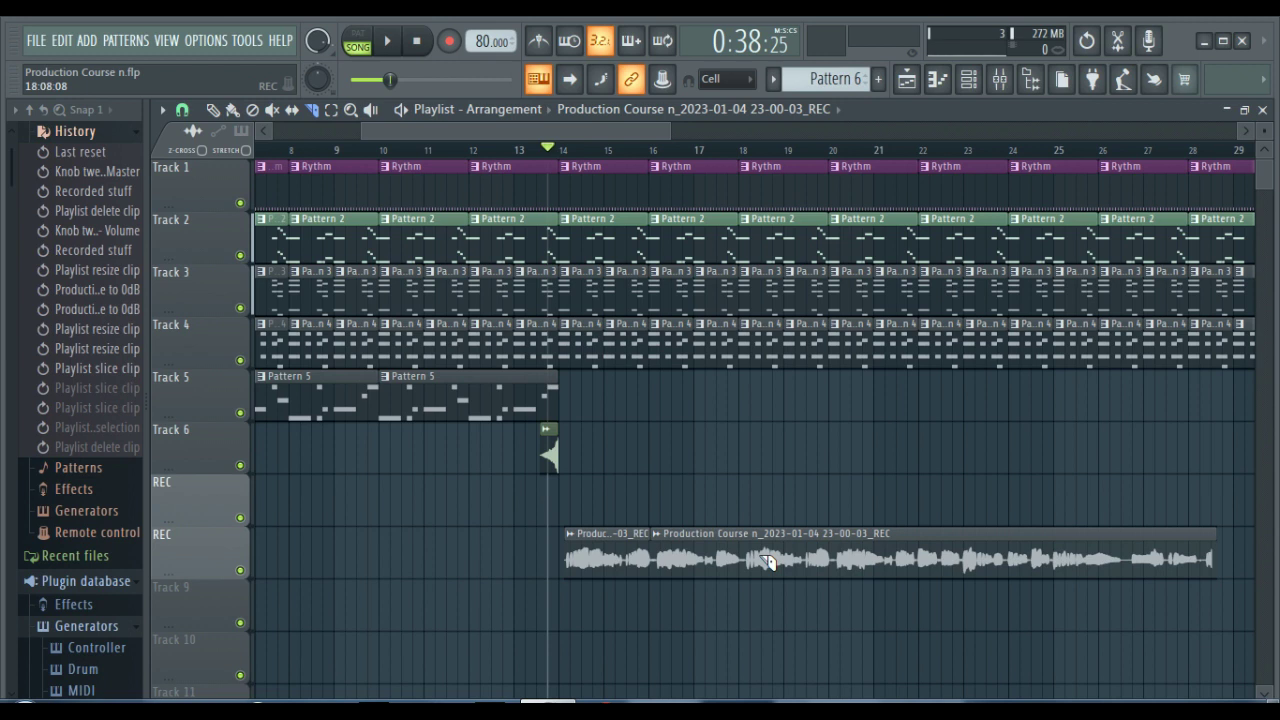
In FL Studio, show the mixer, view the Edison recorder on the Master track's first effect slot, and return to the playlist.
{"action": "left_click", "coordinate": [999, 79]}
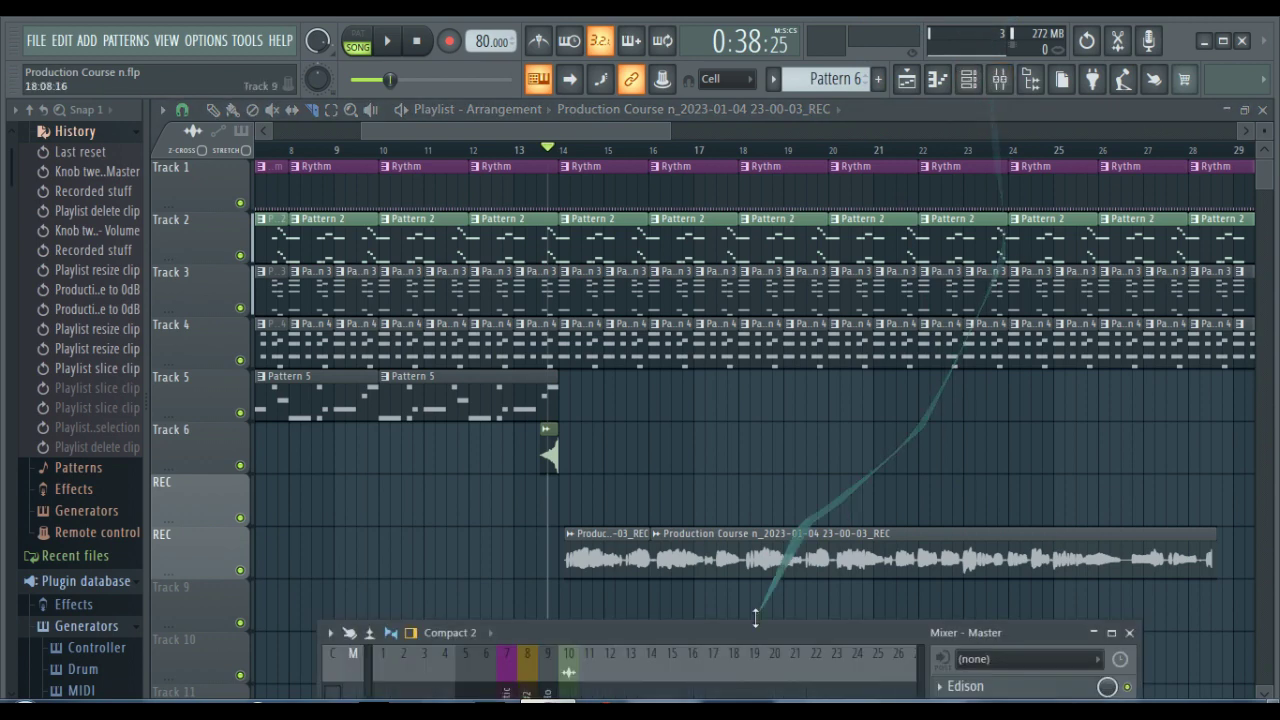
{"action": "left_click_drag", "start_coordinate": [741, 635], "coordinate": [736, 246]}
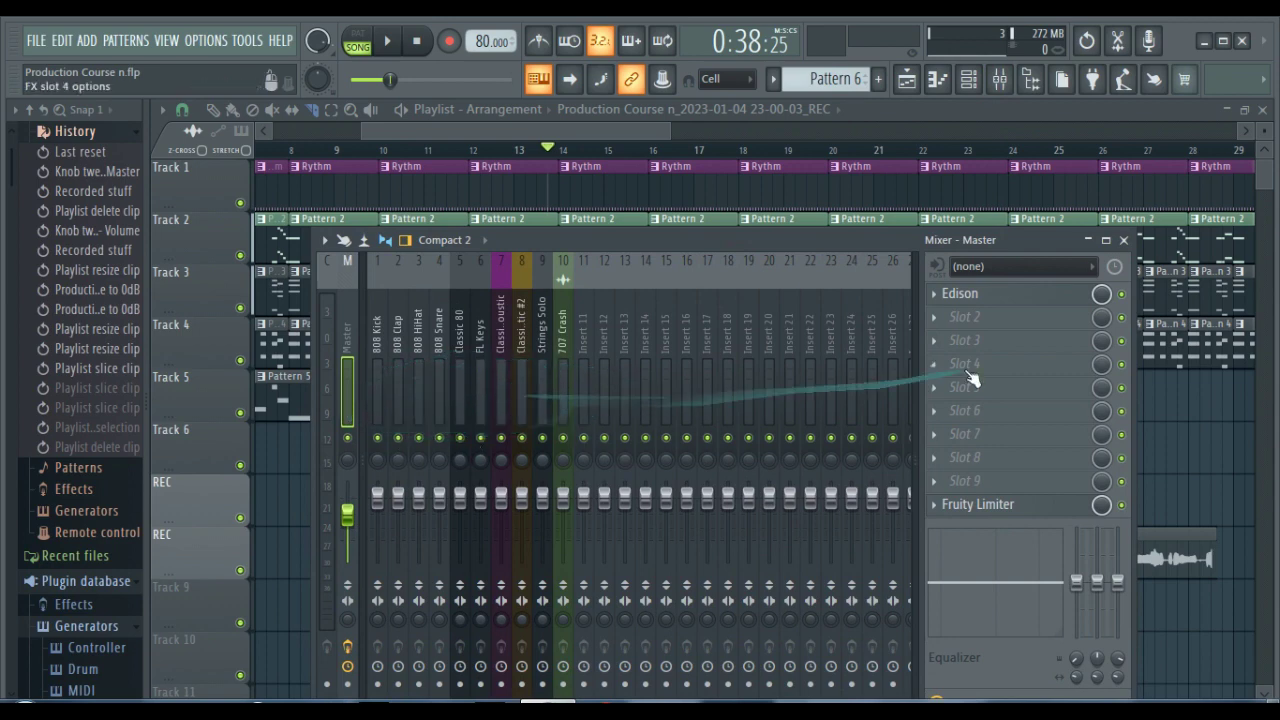
{"action": "left_click", "coordinate": [962, 296]}
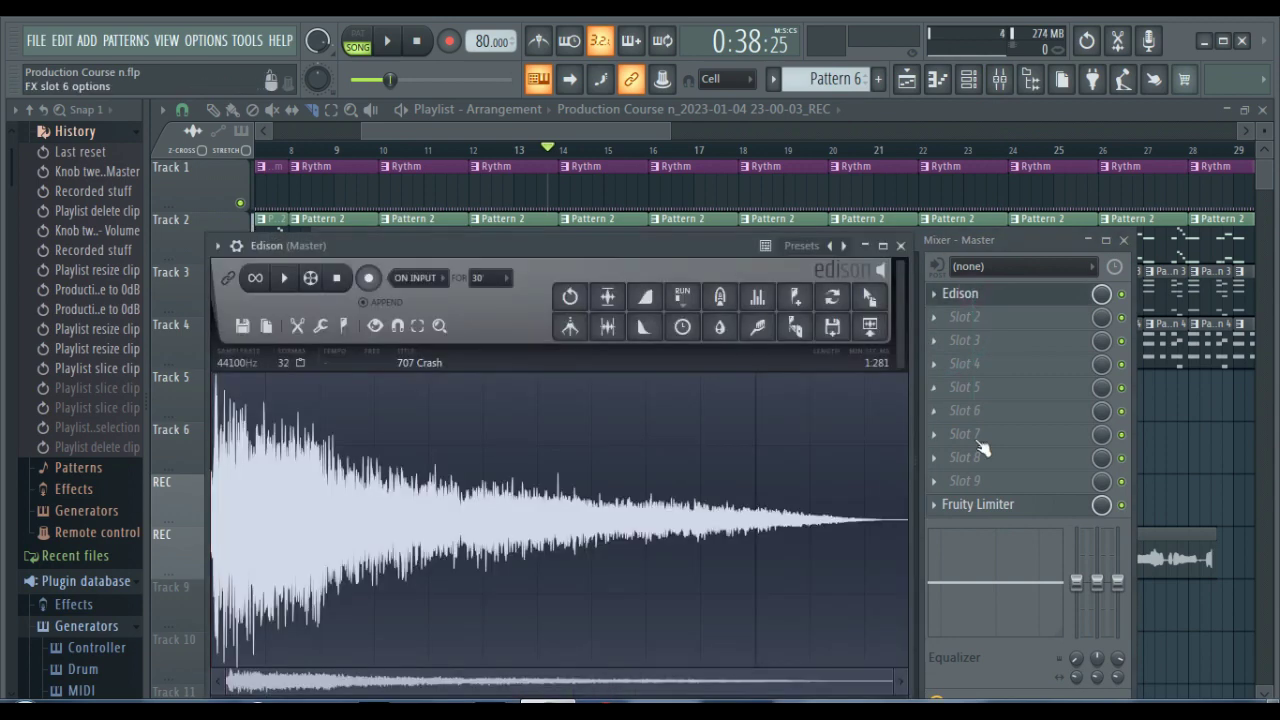
{"action": "left_click", "coordinate": [900, 246]}
{"action": "left_click", "coordinate": [930, 109]}
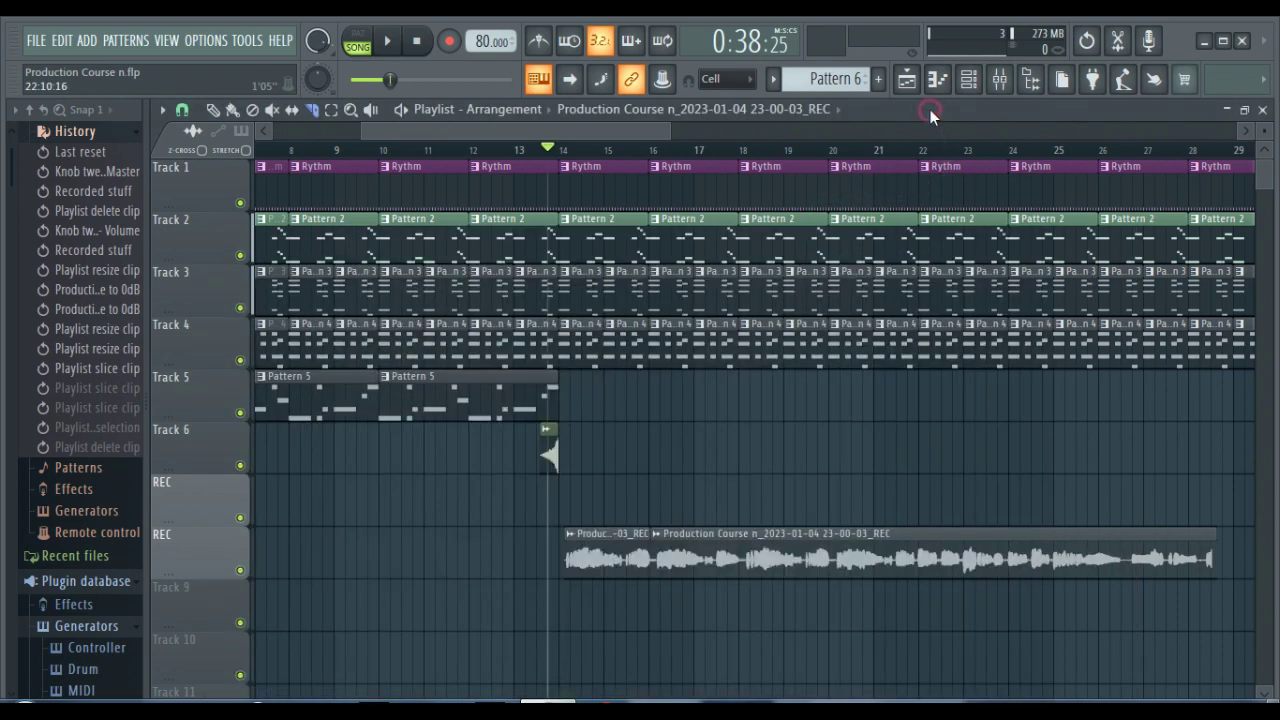